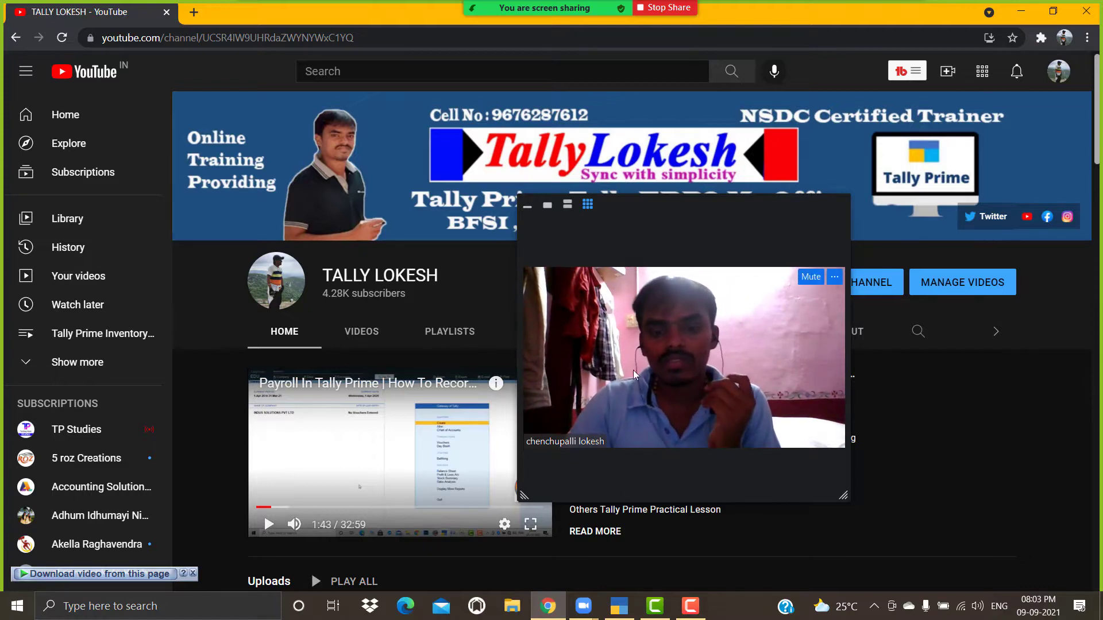
# Step: Switch to TallyPrime, shrink the meeting video window and move it clear of the company list
pyautogui.click(621, 610)
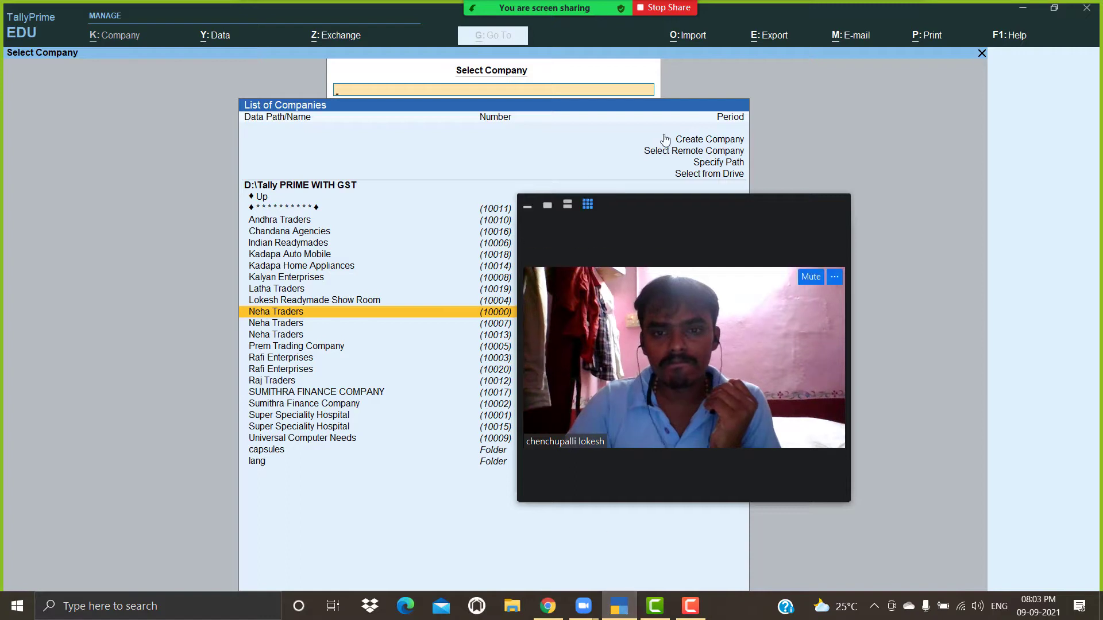
pyautogui.moveTo(843, 495); pyautogui.dragTo(683, 307)
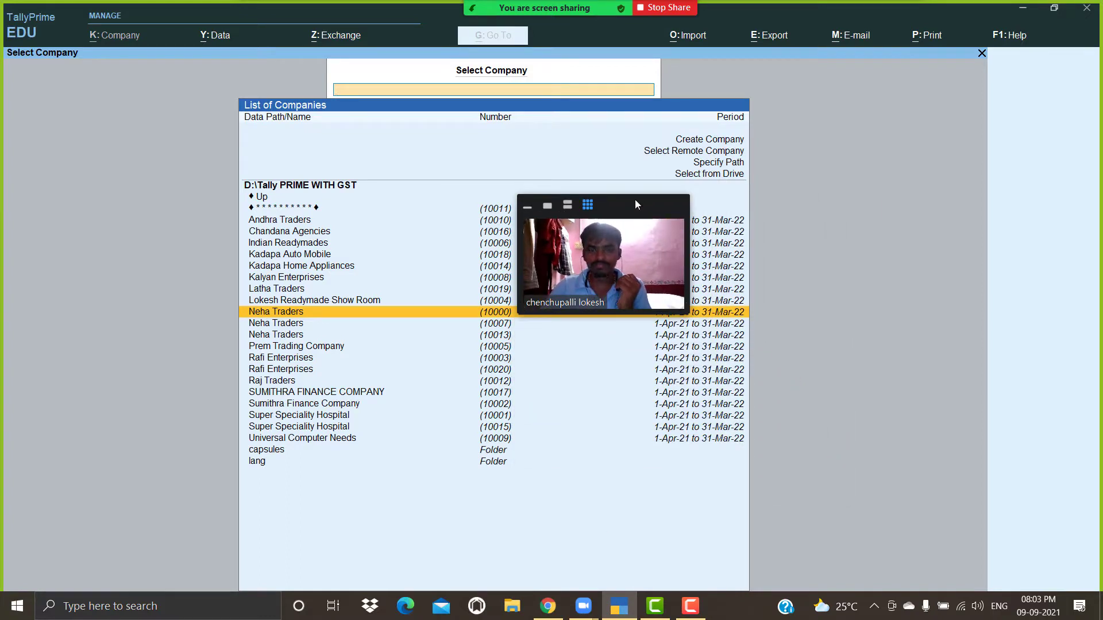
pyautogui.moveTo(620, 205); pyautogui.dragTo(939, 181)
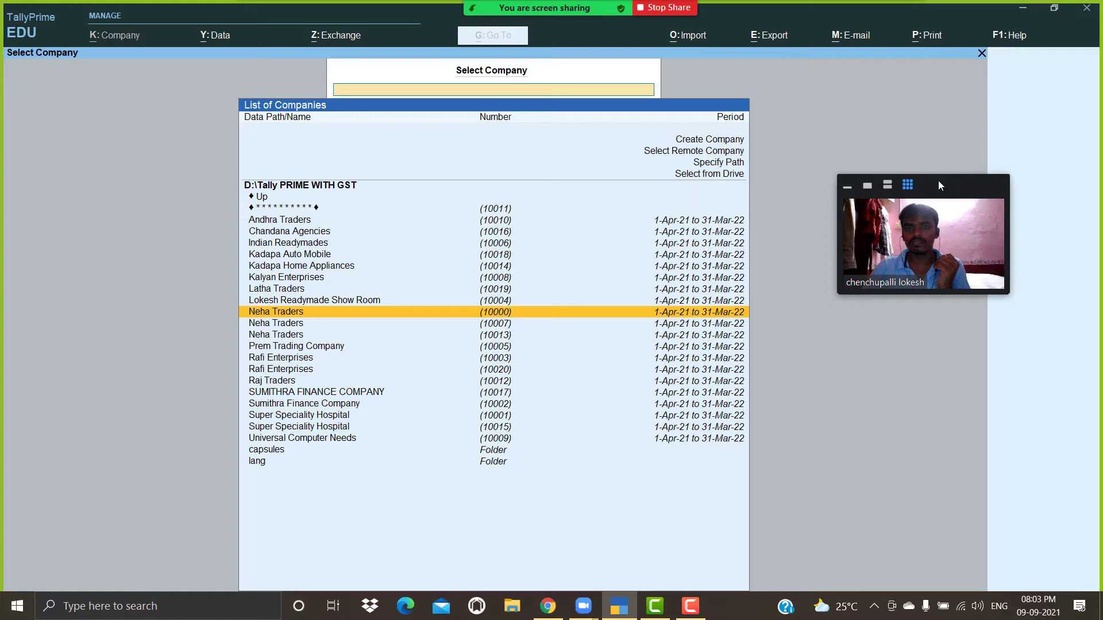
# Step: Start creating a new company named Service Company, keeping the same text as its mailing name
pyautogui.click(710, 139)
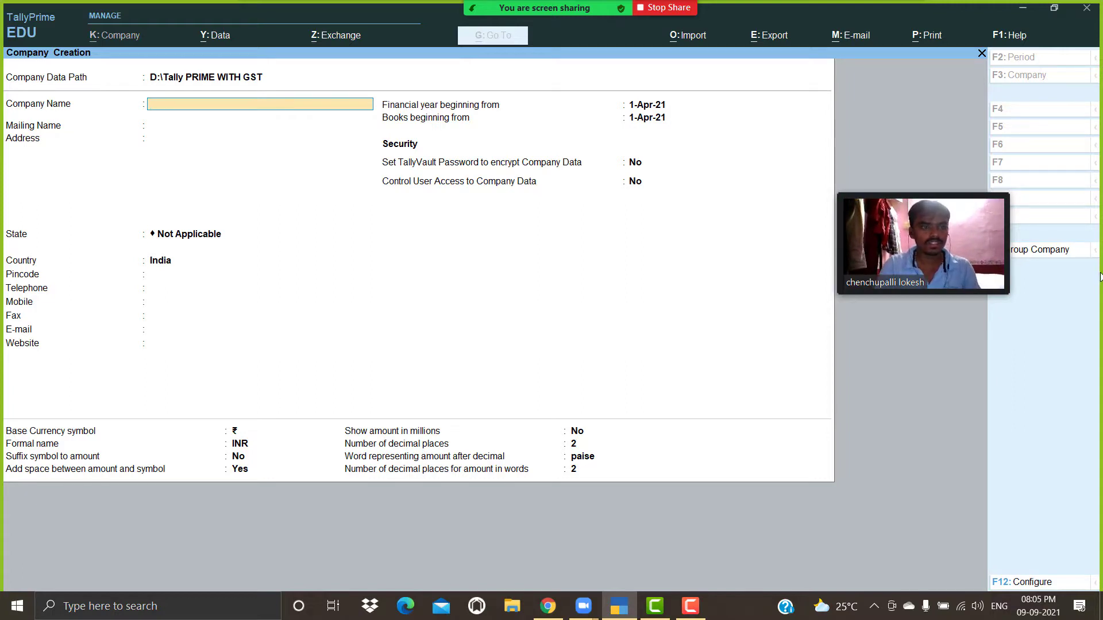
pyautogui.write('Service c')
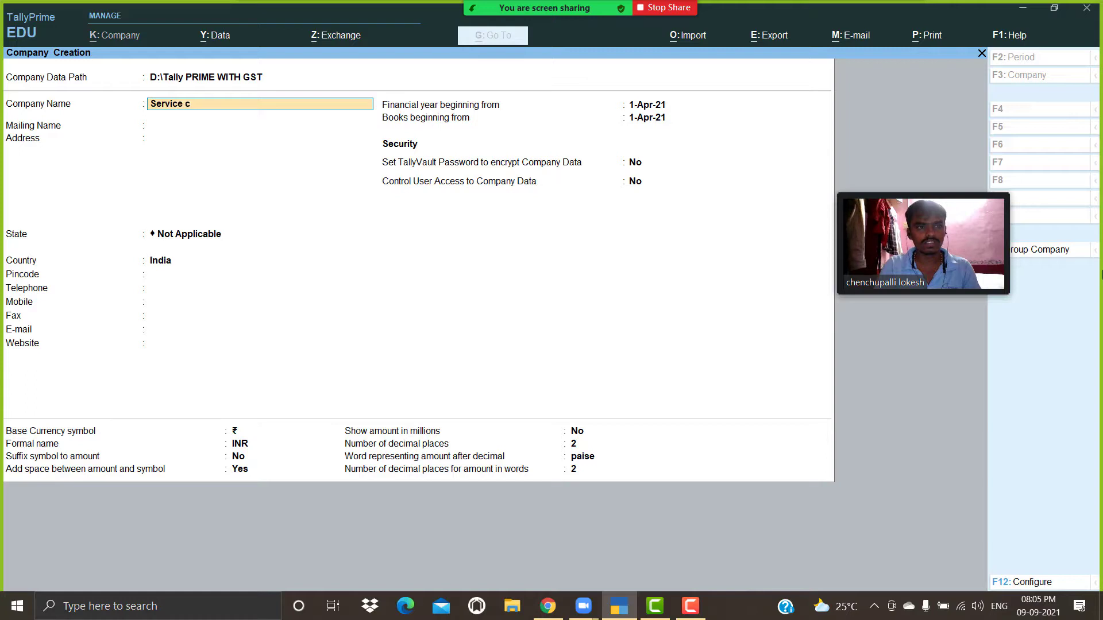
pyautogui.write('ompany')
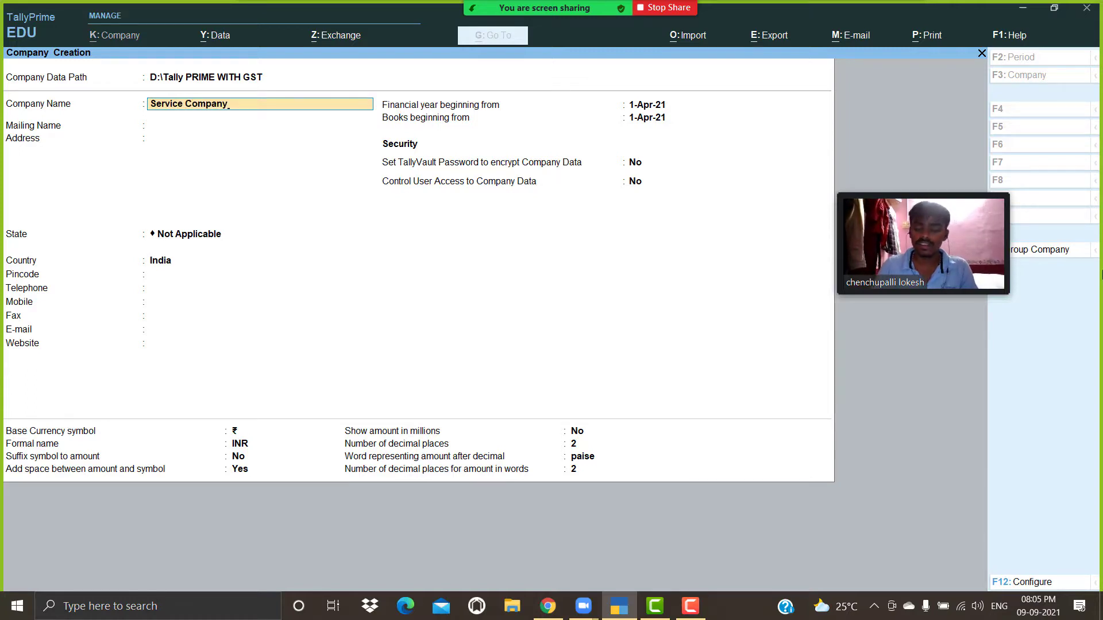
pyautogui.press('Return')
pyautogui.press('Return')
pyautogui.press('Return')
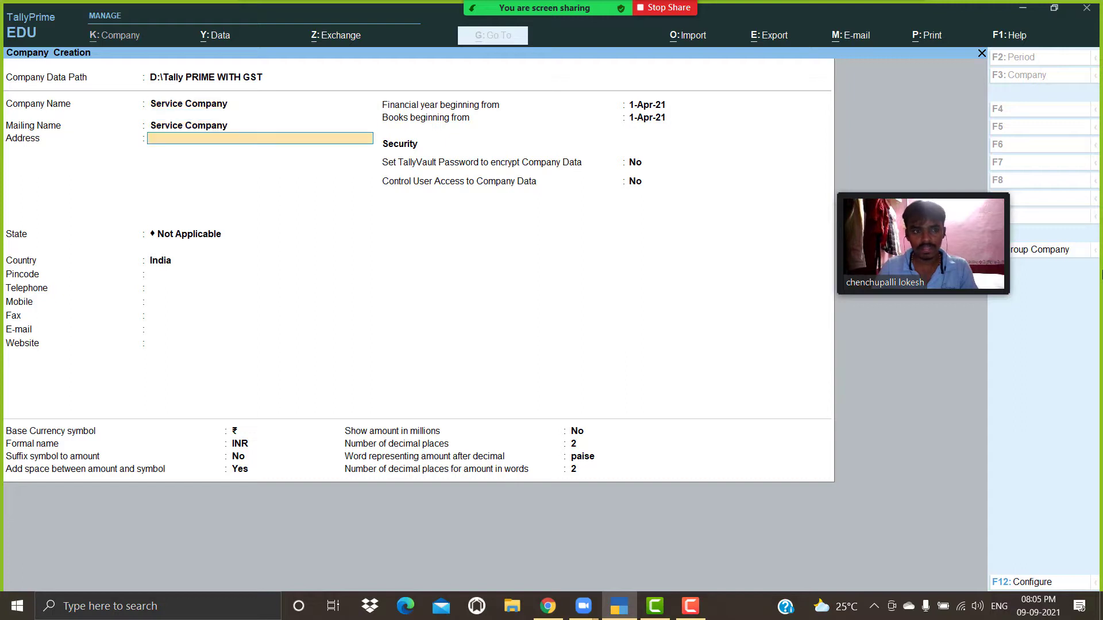
# Step: Set the company's state to Andhra Pradesh, keeping India as the country and leaving the address and phone details blank
pyautogui.press('Down')
pyautogui.press('Down')
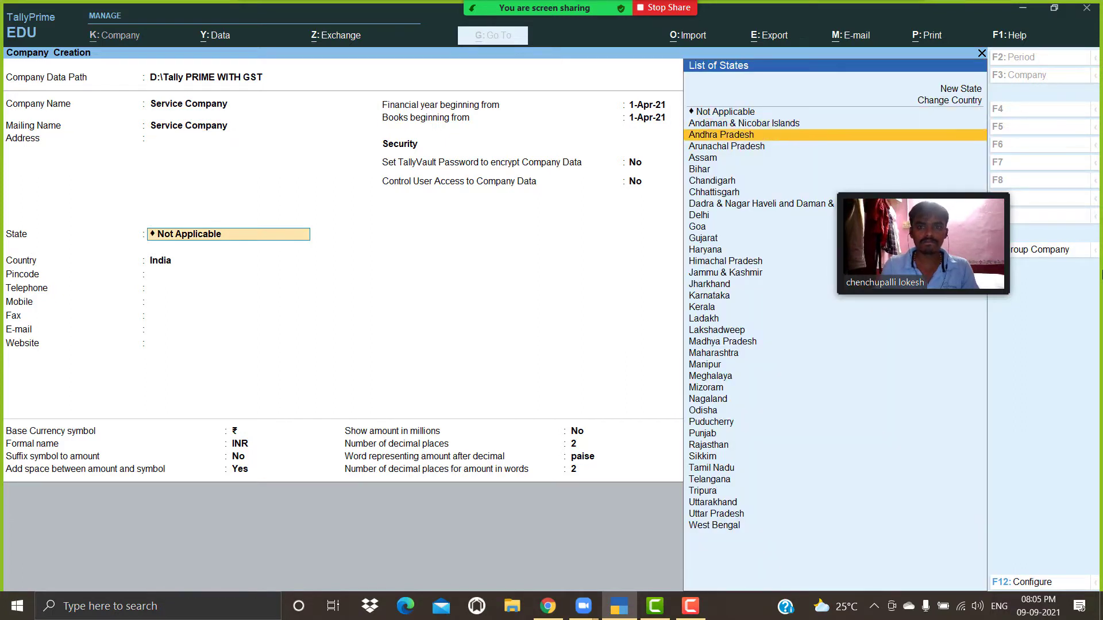
pyautogui.press('Return')
pyautogui.press('Return')
pyautogui.press('Return')
pyautogui.press('Return')
pyautogui.press('Return')
pyautogui.press('Return')
pyautogui.press('Return')
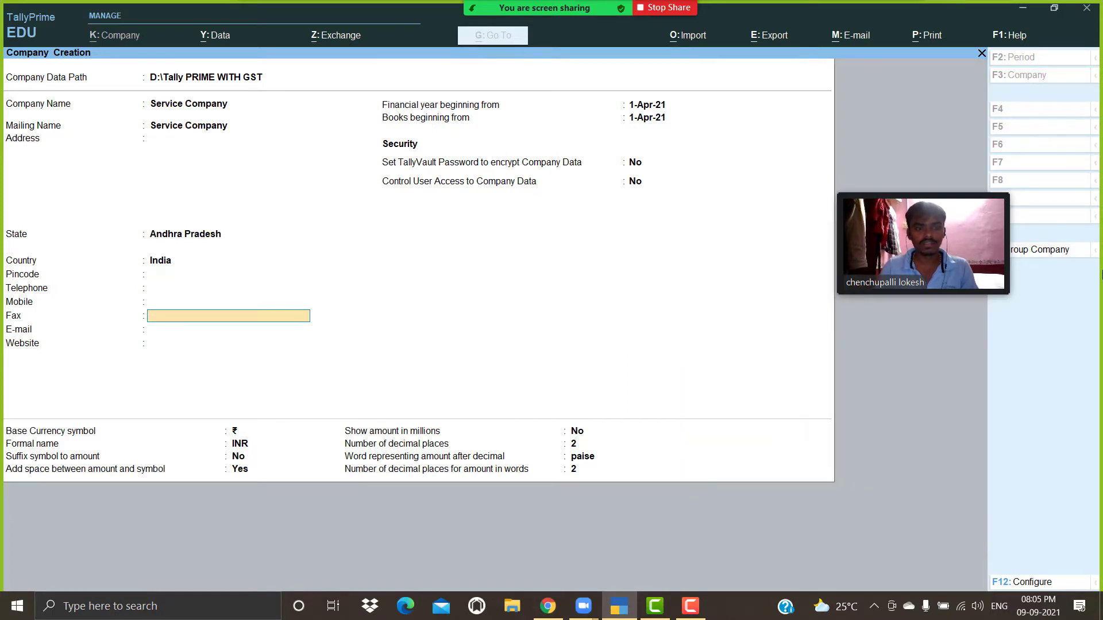
# Step: Keep the default financial year, security and currency settings and save the new company
pyautogui.press('Return')
pyautogui.press('Return')
pyautogui.press('Return')
pyautogui.press('Return')
pyautogui.press('Return')
pyautogui.press('Return')
pyautogui.press('Return')
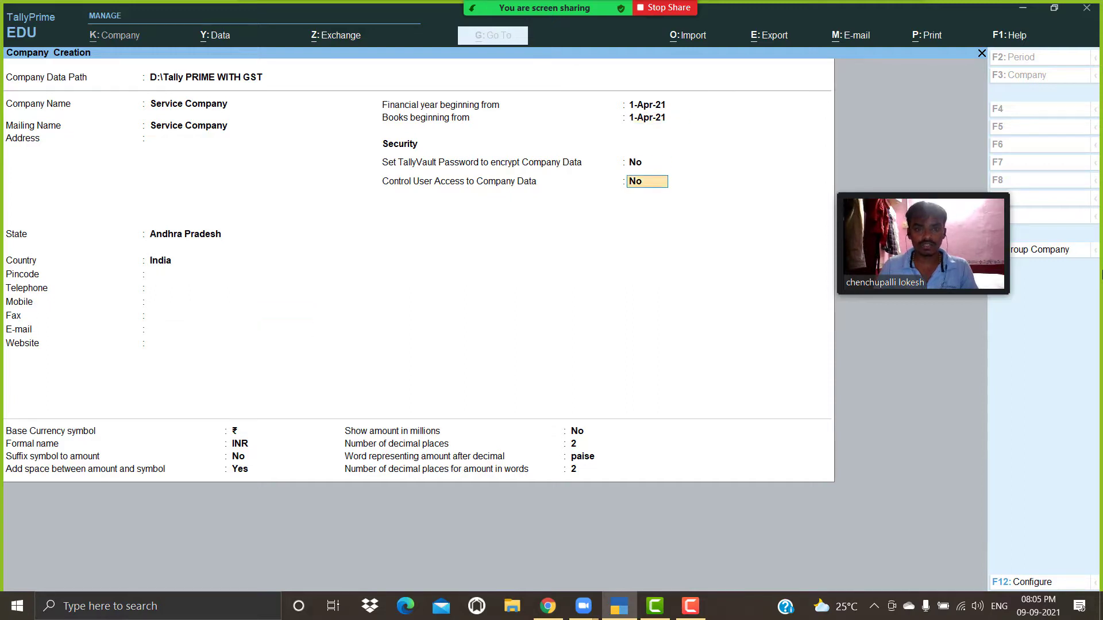
pyautogui.press('Return')
pyautogui.press('Return')
pyautogui.press('Return')
pyautogui.press('Return')
pyautogui.press('Return')
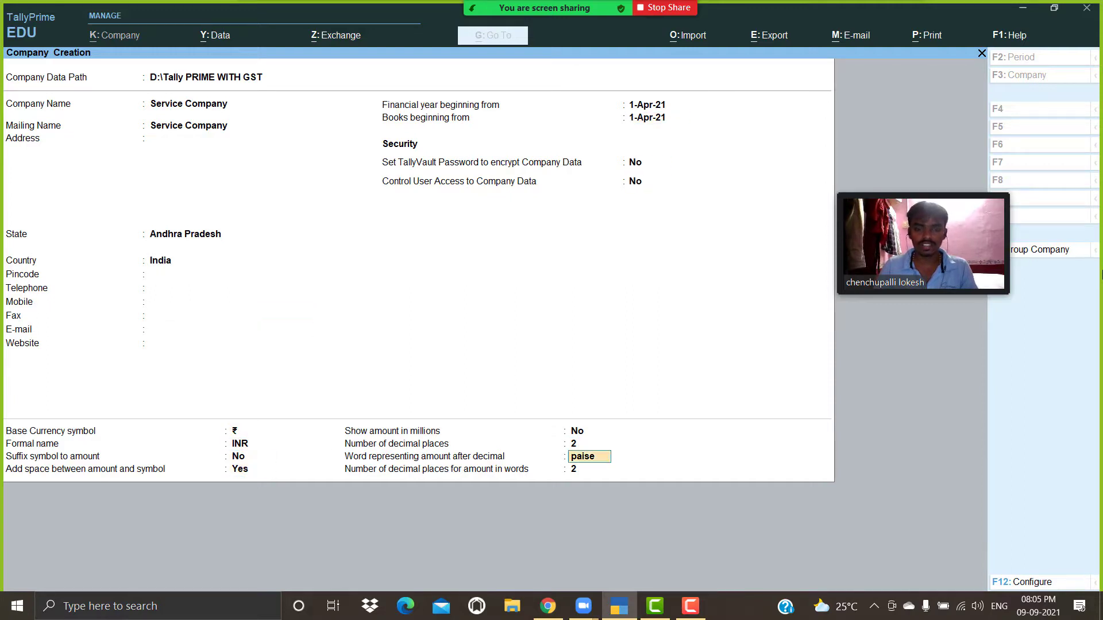
pyautogui.press('Return')
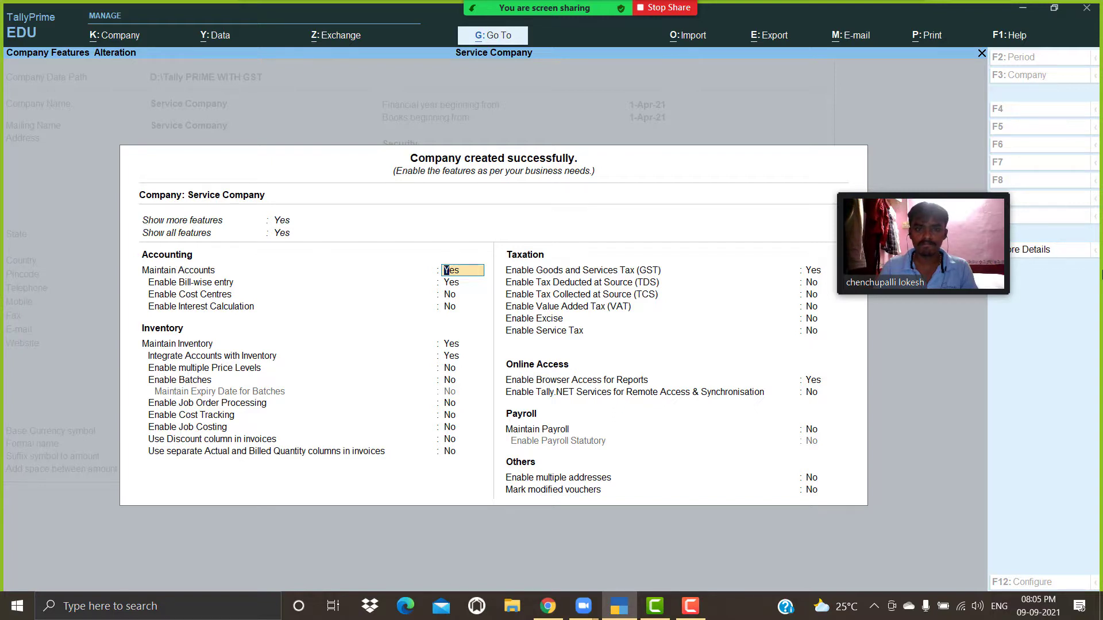
# Step: Disable bill-wise entry and inventory maintenance in the company features, keeping account maintenance enabled
pyautogui.press('Return')
pyautogui.write('n')
pyautogui.press('Return')
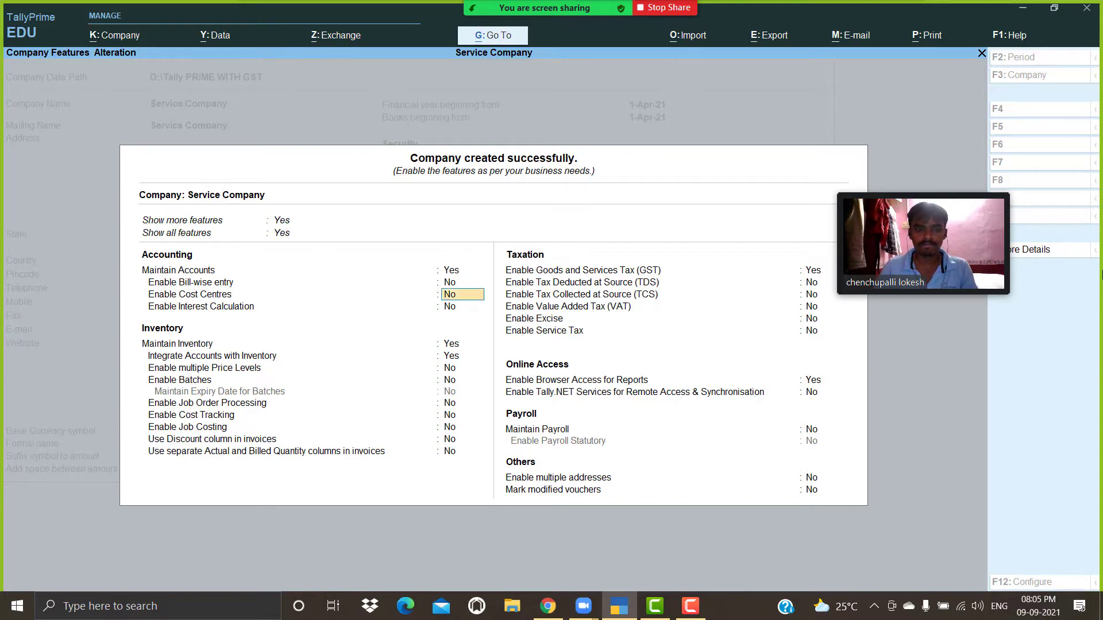
pyautogui.press('Return')
pyautogui.press('Return')
pyautogui.write('n')
pyautogui.press('Return')
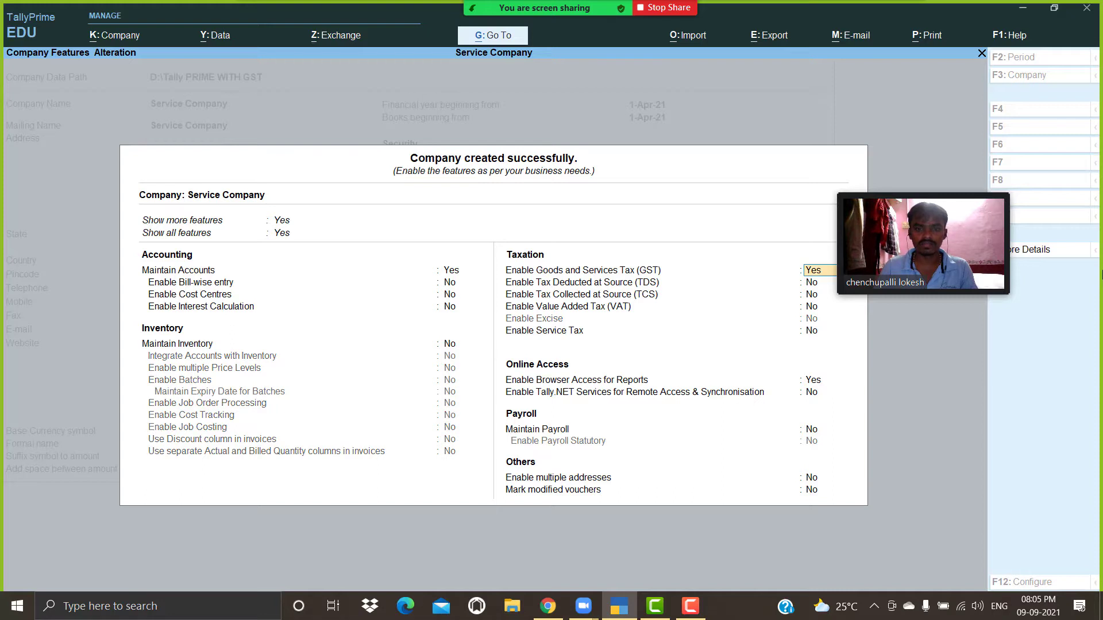
# Step: Disable Goods and Services Tax (GST) and leave the other taxation features off
pyautogui.write('n')
pyautogui.press('Return')
pyautogui.press('Return')
pyautogui.press('Return')
pyautogui.press('Return')
pyautogui.press('Return')
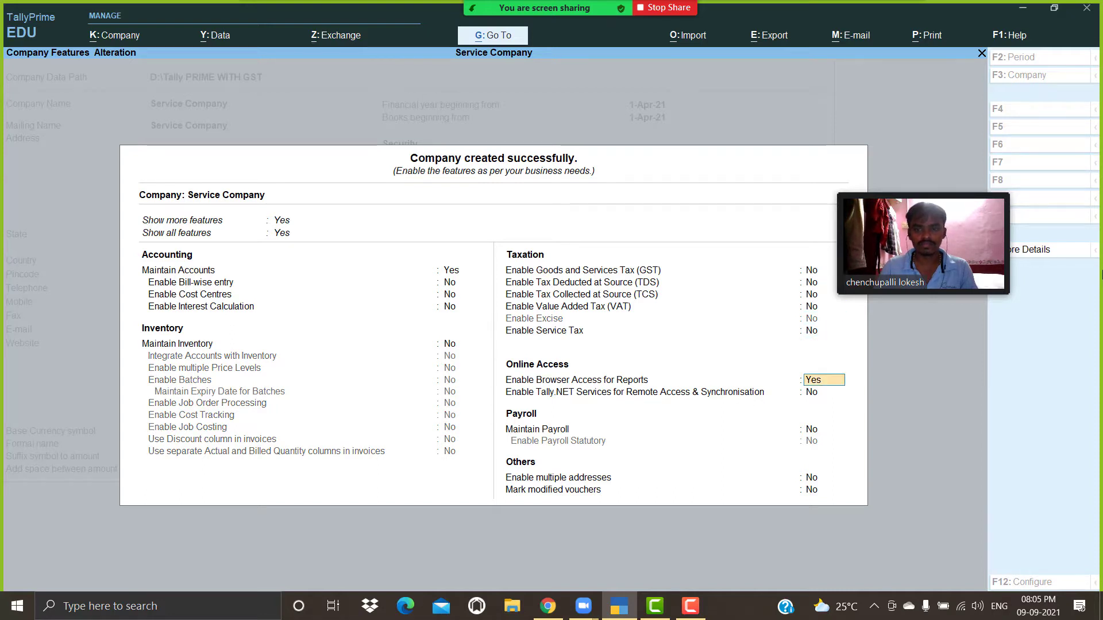
# Step: Disable browser access for reports, keep the remaining online, payroll and other features off, and save the company features
pyautogui.write('n')
pyautogui.press('Return')
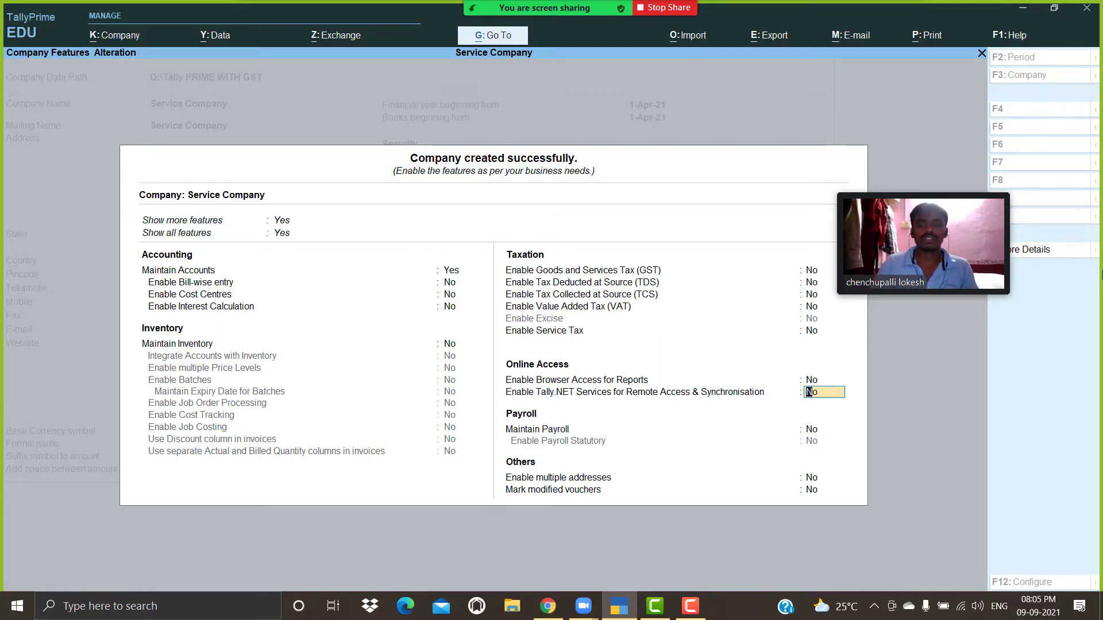
pyautogui.press('Return')
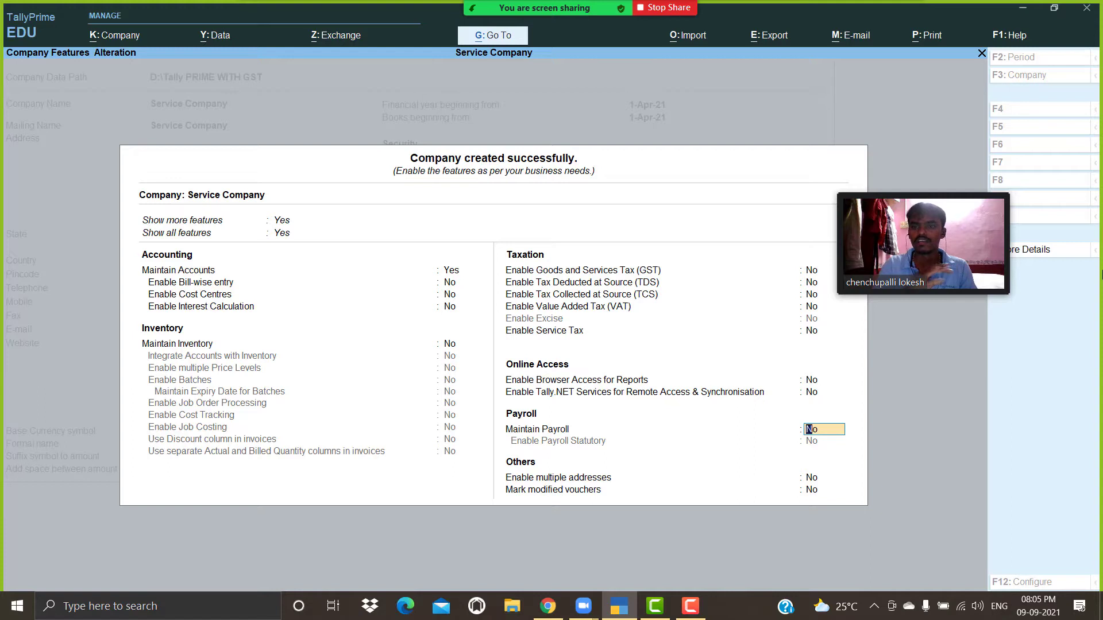
pyautogui.press('Return')
pyautogui.press('Return')
pyautogui.press('Return')
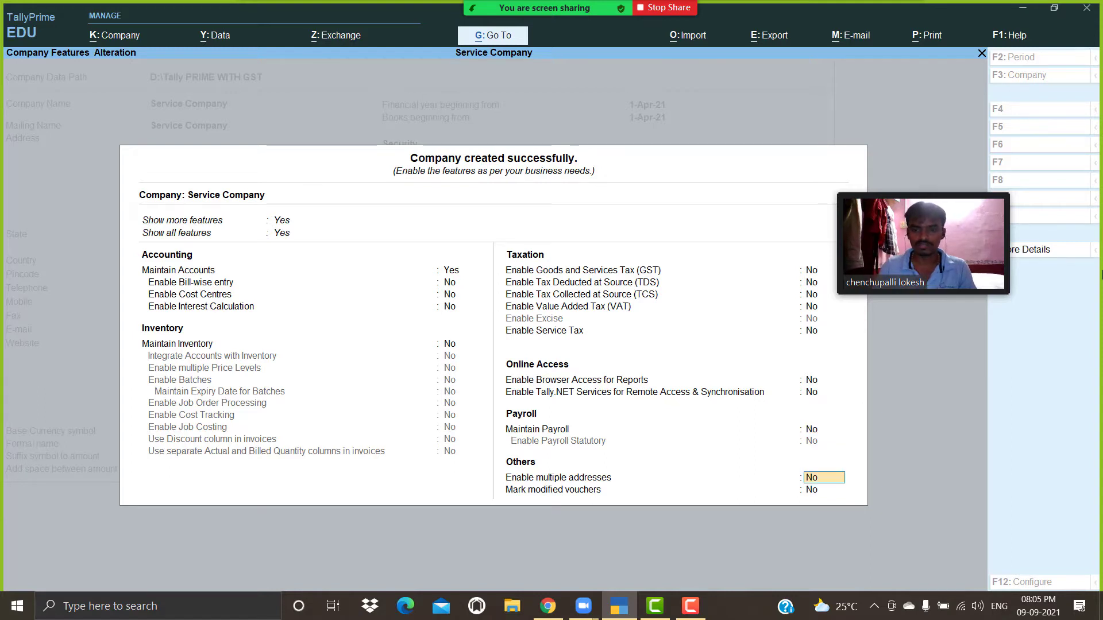
pyautogui.press('Return')
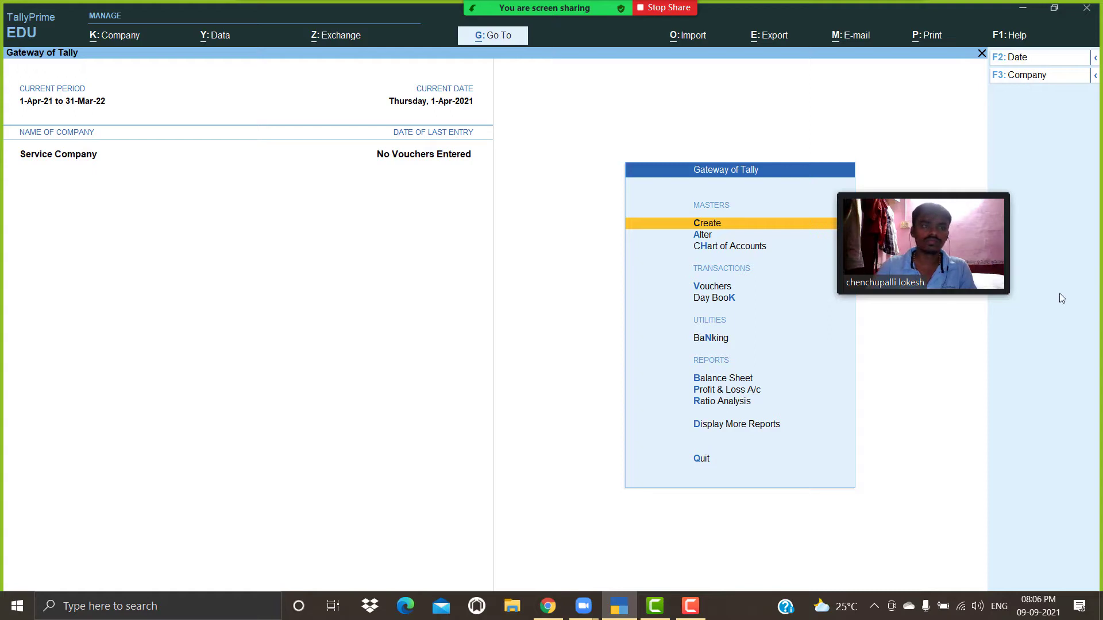
# Step: Reopen Service Company's features to review them and accept them without changes
pyautogui.click(124, 40)
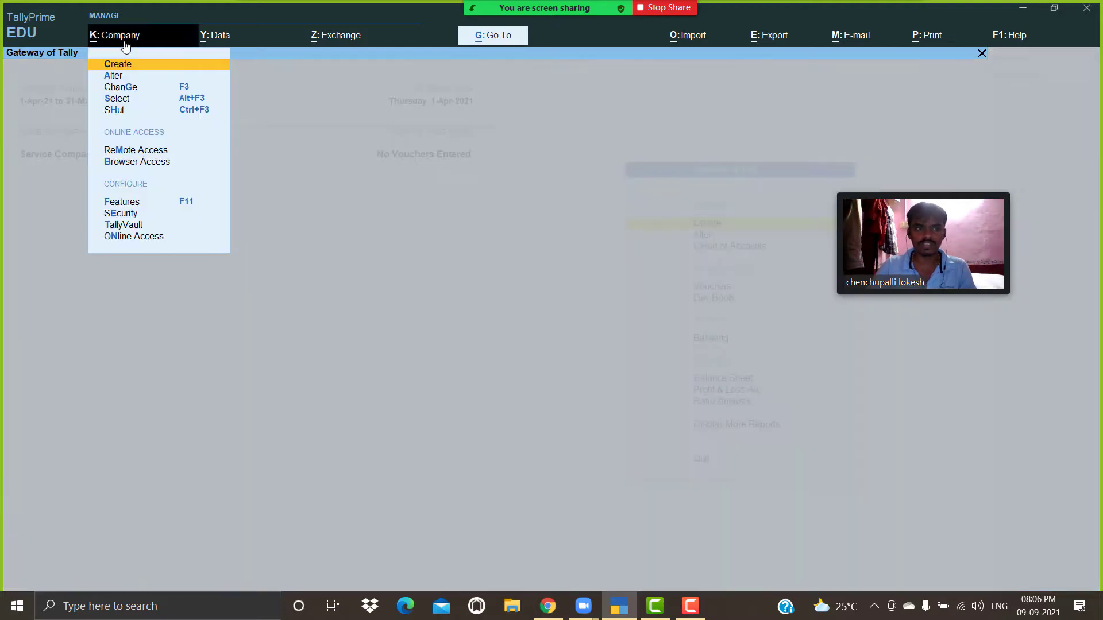
pyautogui.click(146, 205)
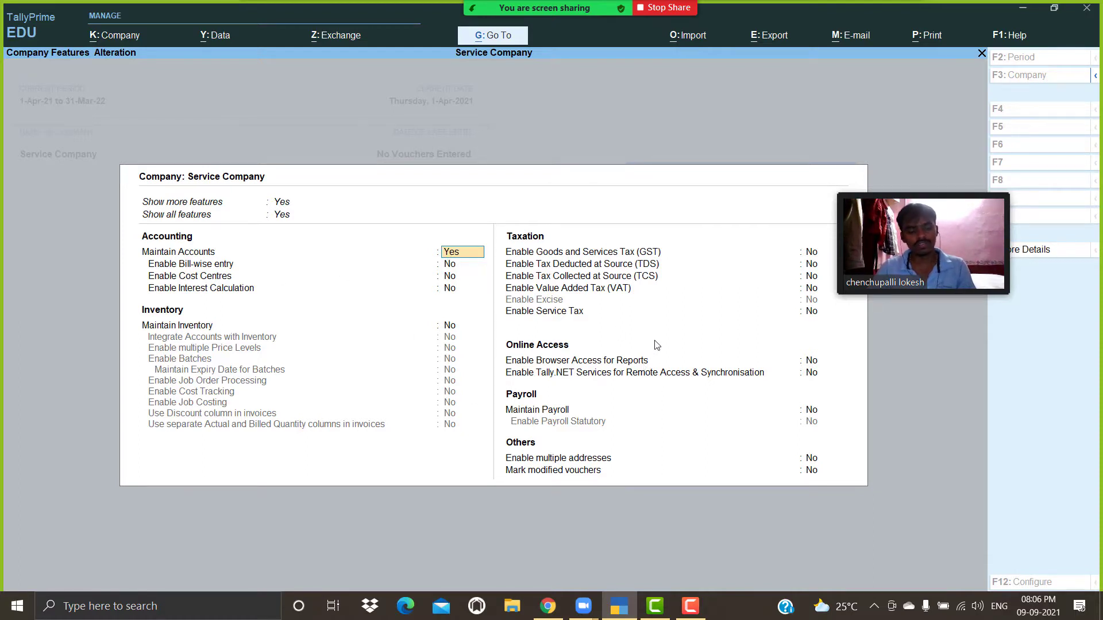
pyautogui.hotkey('ctrl', 'a')
# Step: Create a ledger named Capital under Capital Account, keep its default details and save it
pyautogui.press('Return')
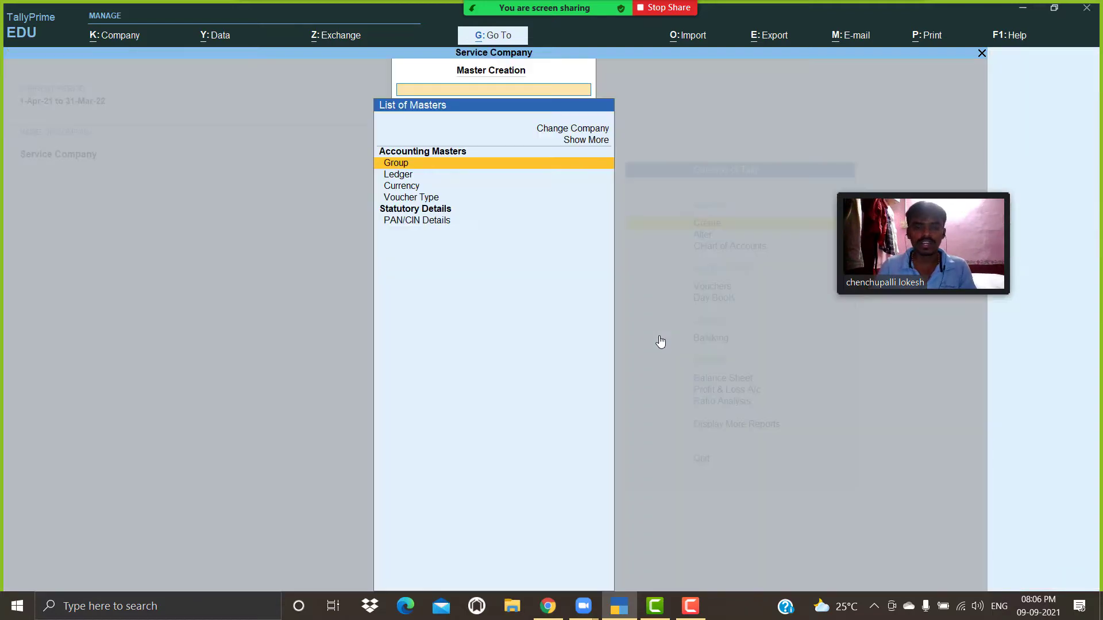
pyautogui.press('Down')
pyautogui.press('Return')
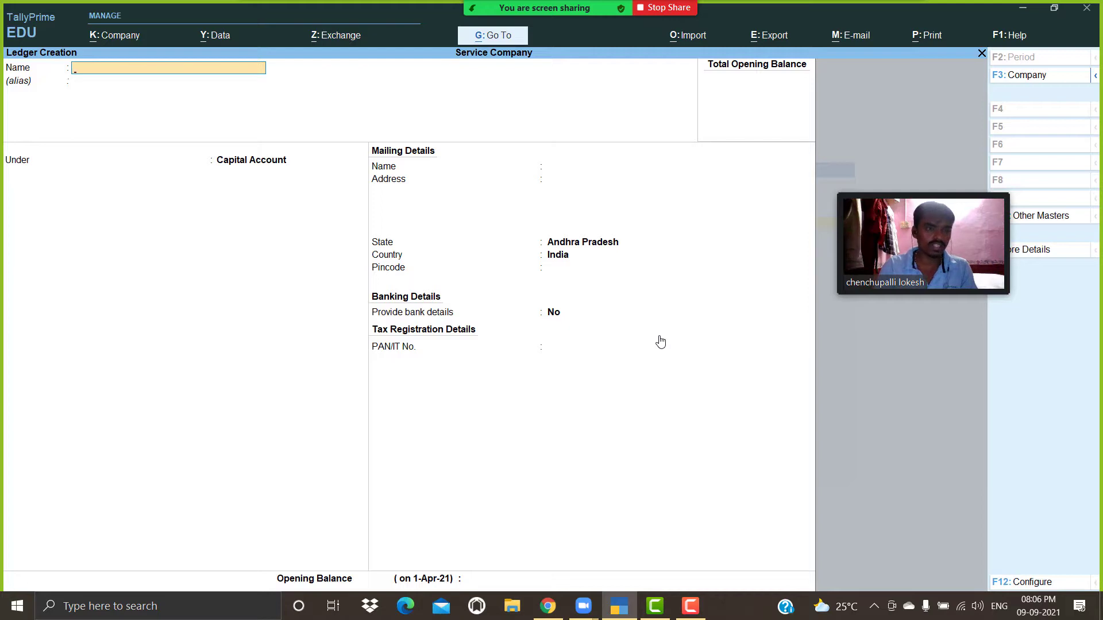
pyautogui.write('Capital')
pyautogui.press('Return')
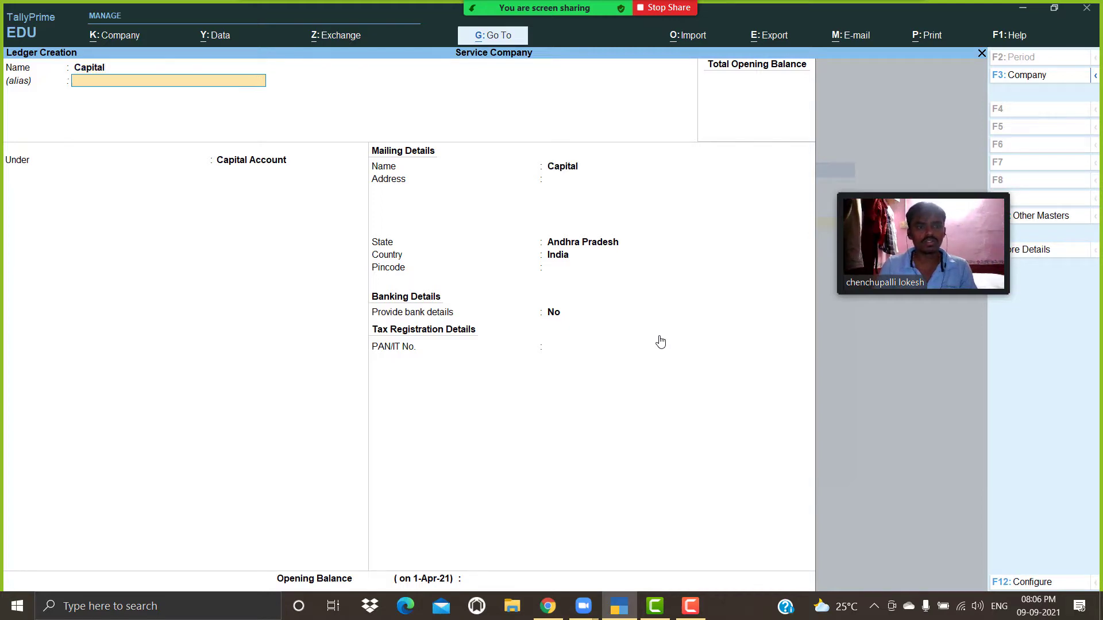
pyautogui.press('Return')
pyautogui.press('Return')
pyautogui.press('Return')
pyautogui.press('Return')
pyautogui.press('Return')
pyautogui.press('Return')
pyautogui.press('Return')
pyautogui.press('Return')
pyautogui.press('Return')
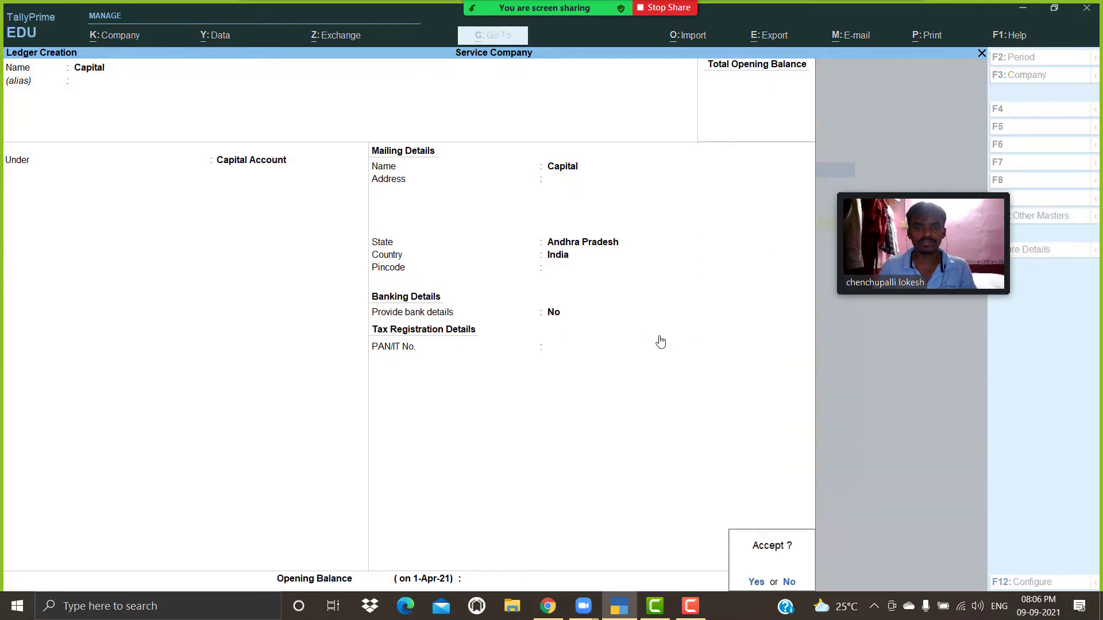
pyautogui.press('Return')
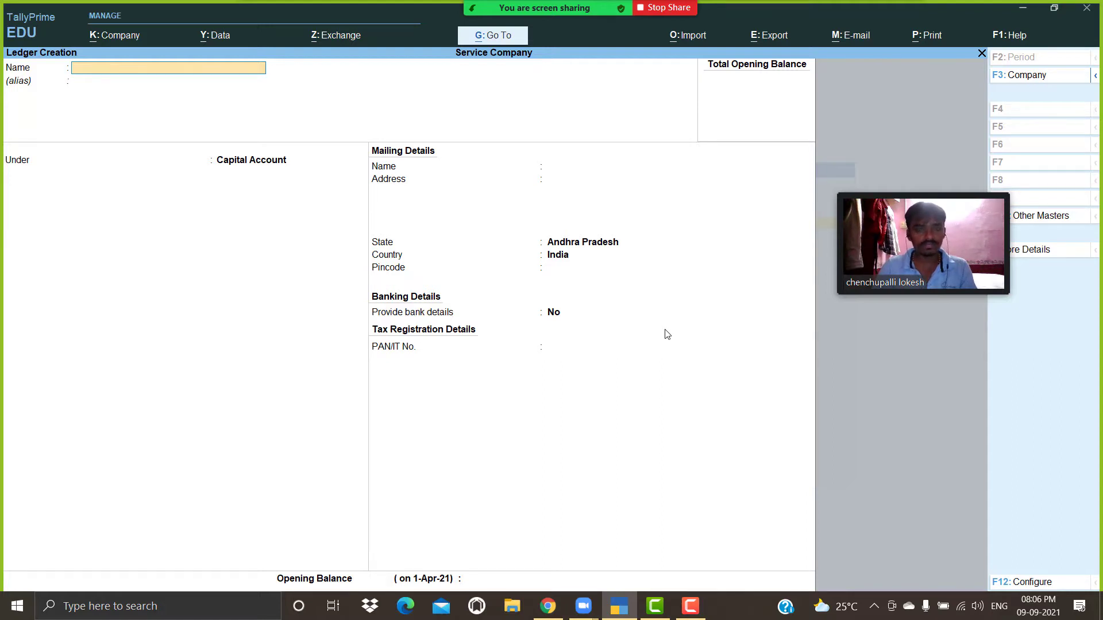
# Step: Create a ledger named Computer under Fixed Assets, keep its default details and save it
pyautogui.write('Computer')
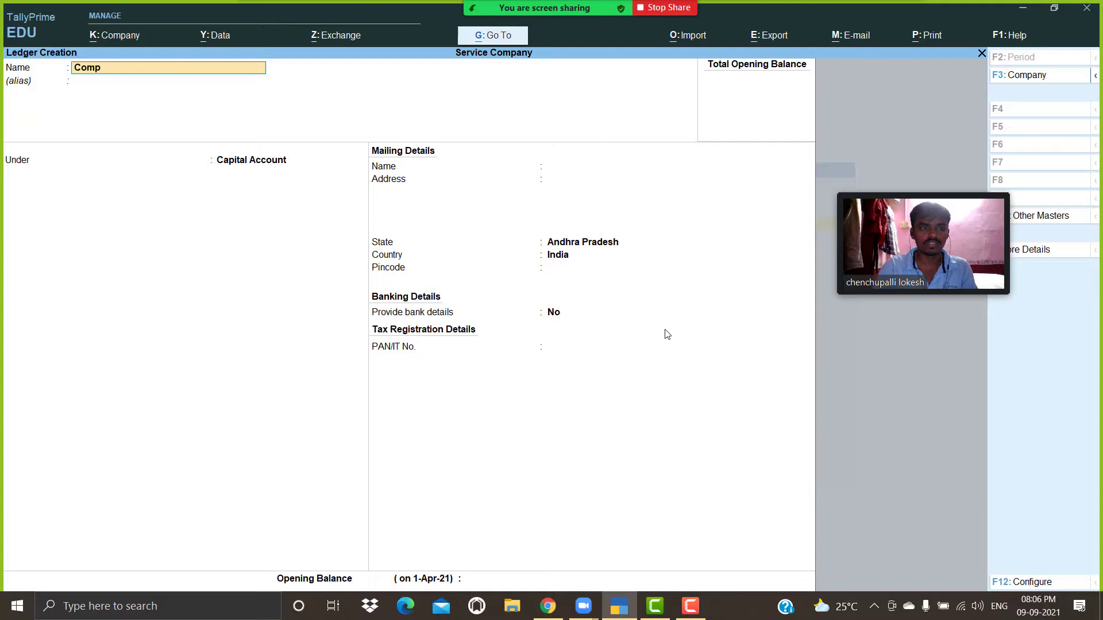
pyautogui.press('Return')
pyautogui.press('Return')
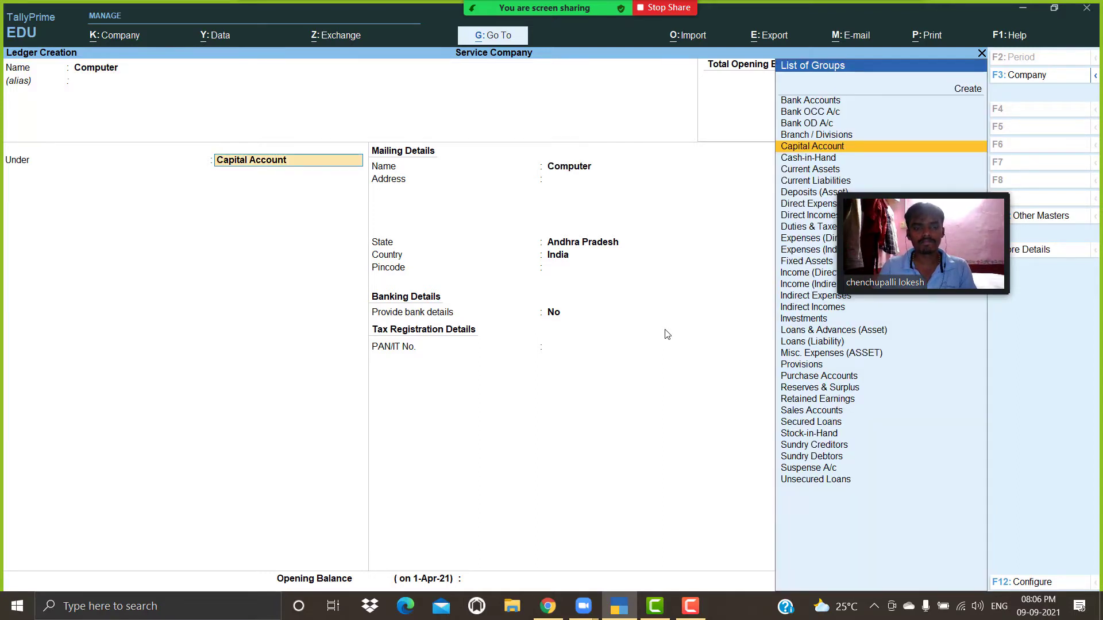
pyautogui.write('f')
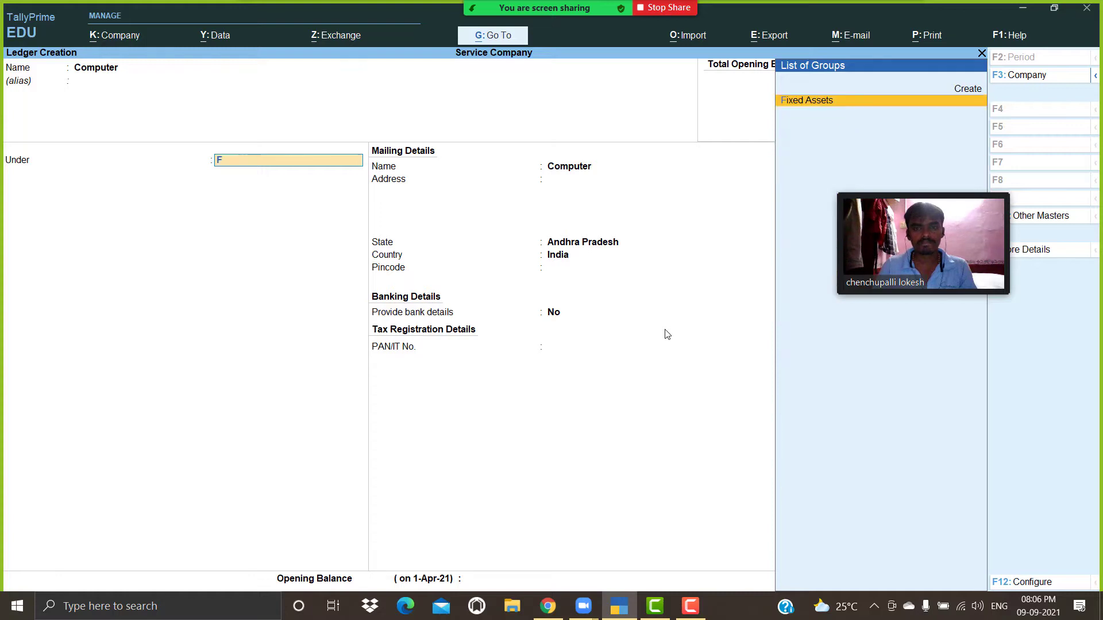
pyautogui.press('Return')
pyautogui.press('Return')
pyautogui.press('Return')
pyautogui.press('Return')
pyautogui.press('Return')
pyautogui.press('Return')
pyautogui.press('Return')
pyautogui.press('Return')
pyautogui.press('Return')
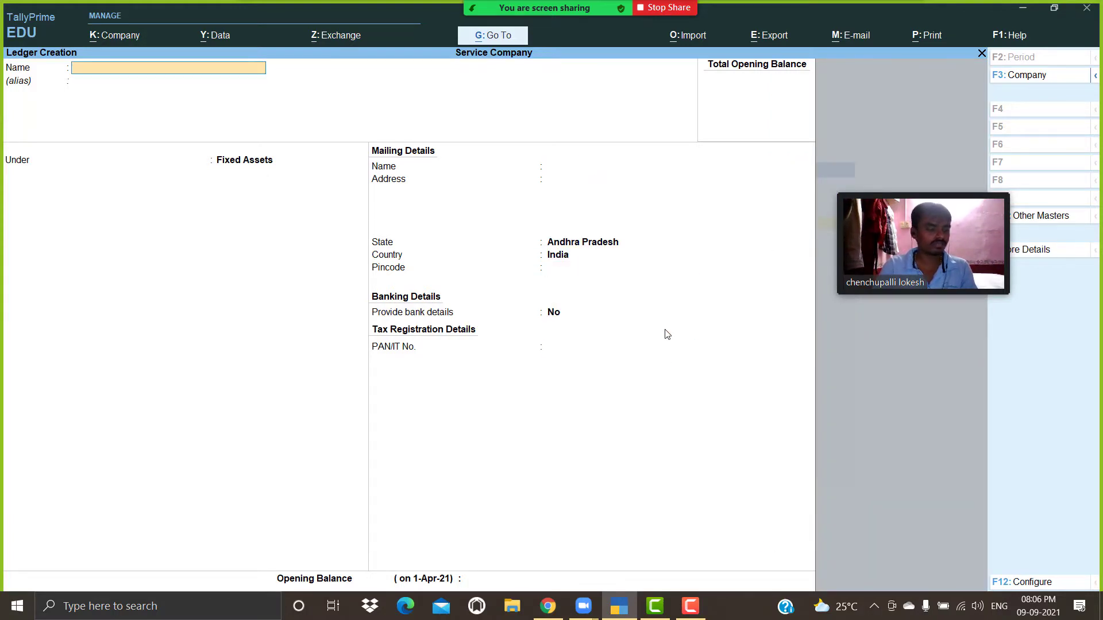
# Step: Create a ledger named Hdfc Bank under Bank Accounts, keep the default bank account and cheque settings, and save it
pyautogui.write('Hdfc')
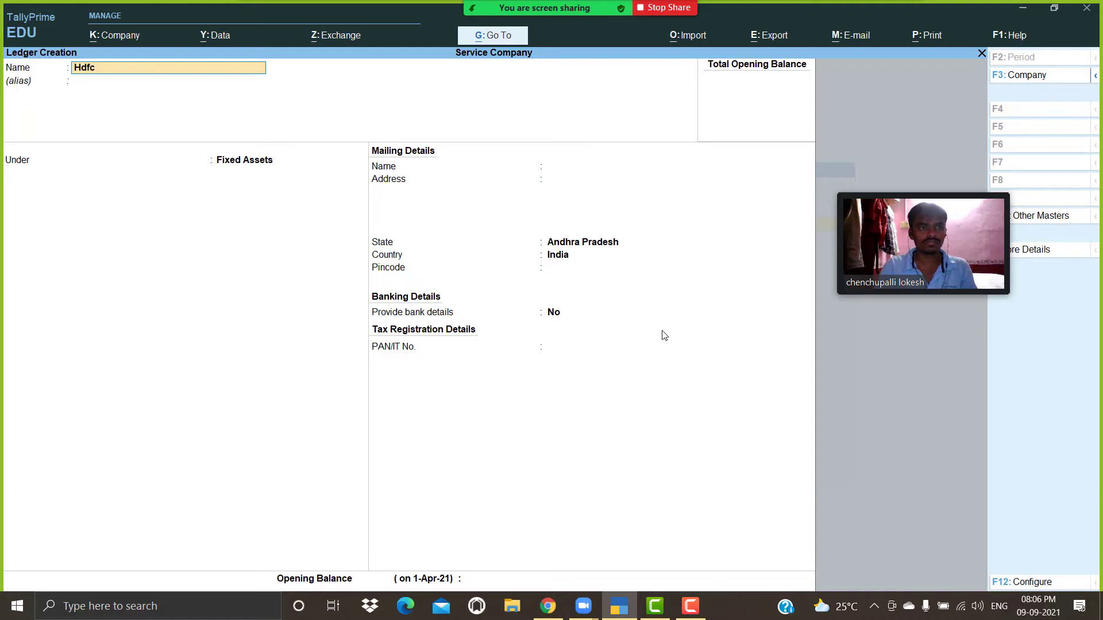
pyautogui.write(' Ban')
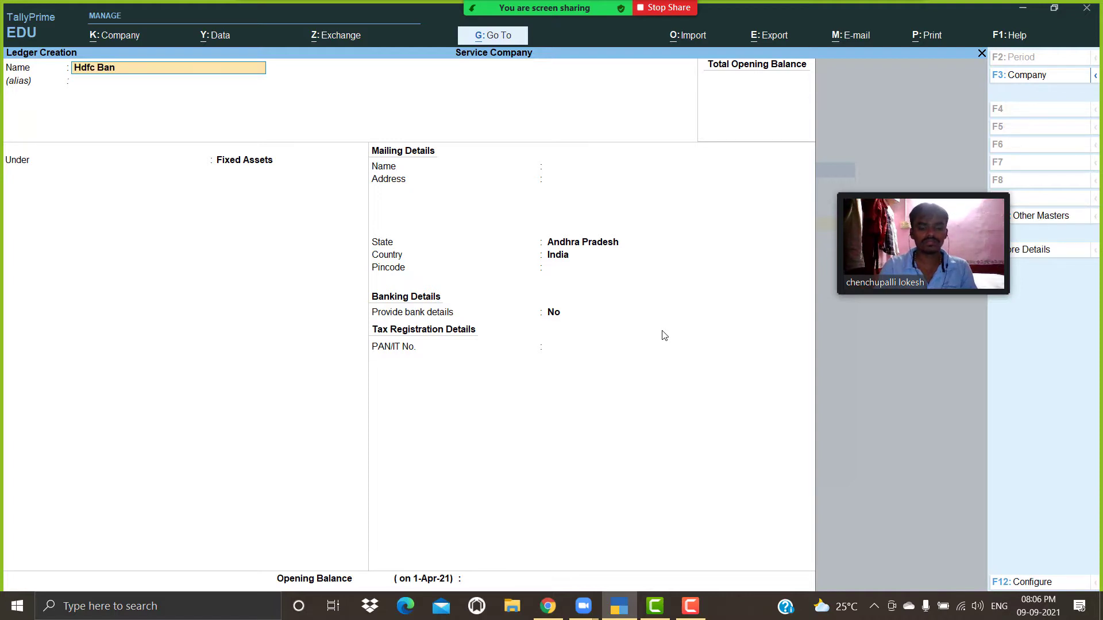
pyautogui.write('jk')
pyautogui.press('Return')
pyautogui.press('Return')
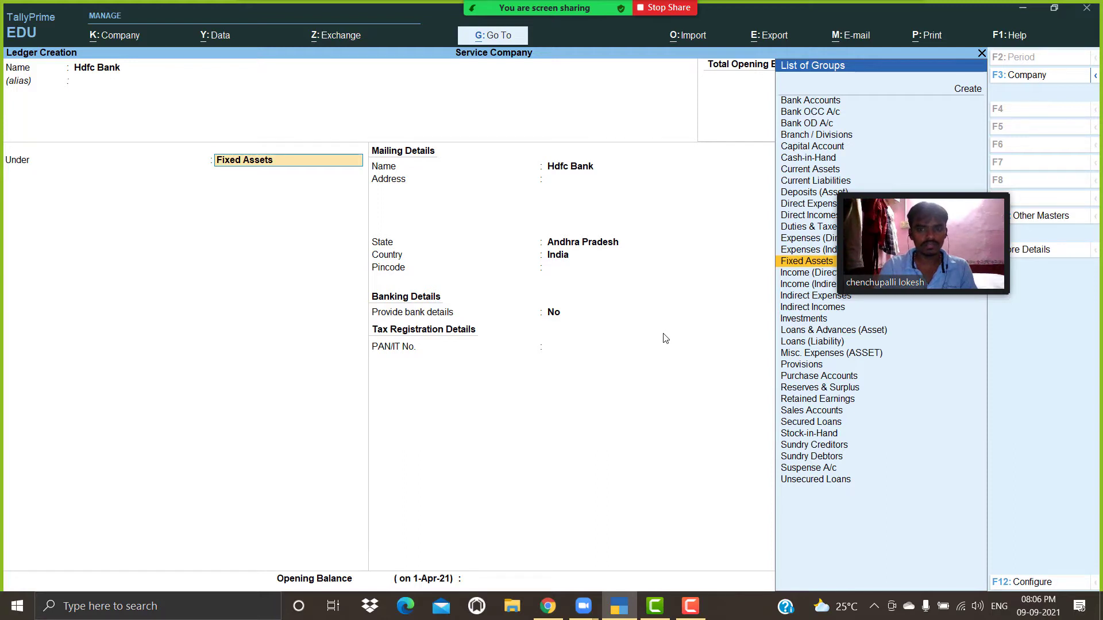
pyautogui.write('Ba')
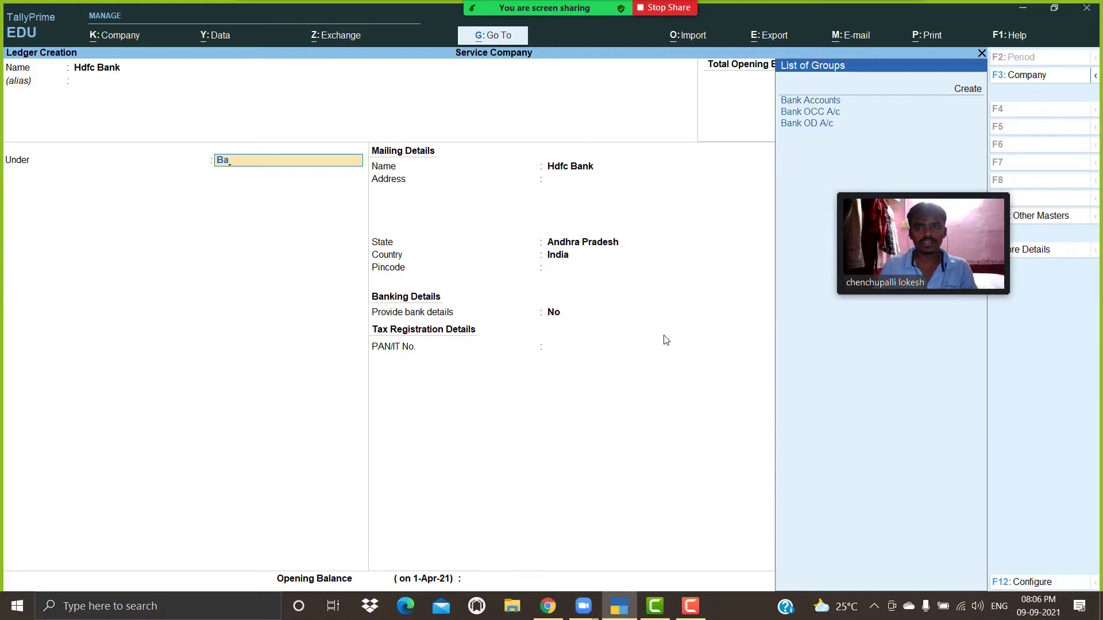
pyautogui.press('Return')
pyautogui.press('Return')
pyautogui.press('Return')
pyautogui.press('Return')
pyautogui.press('Return')
pyautogui.press('Return')
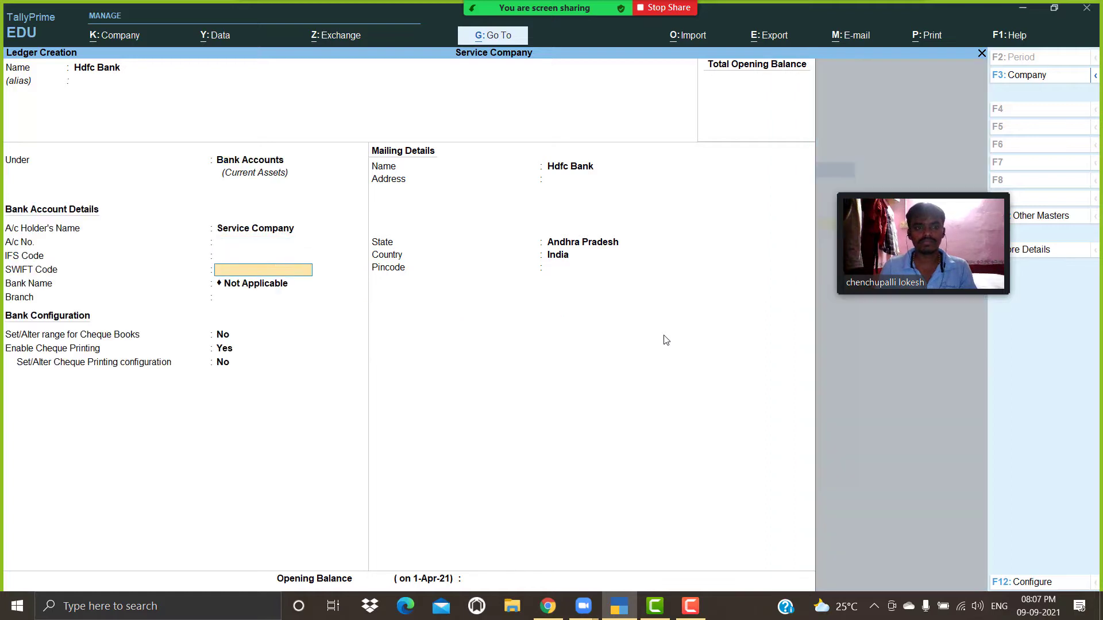
pyautogui.press('Return')
pyautogui.press('Return')
pyautogui.press('Return')
pyautogui.press('Return')
pyautogui.press('Return')
pyautogui.press('Return')
pyautogui.press('Return')
pyautogui.press('Return')
pyautogui.press('Return')
pyautogui.press('Return')
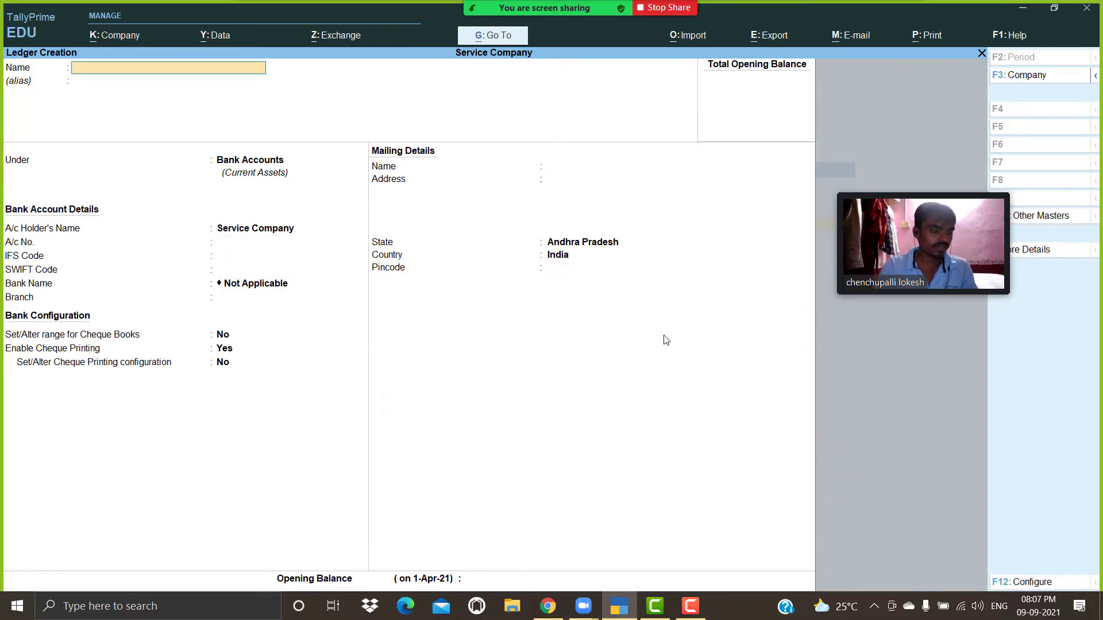
# Step: Create a ledger named Sd Office Building under Deposits (Asset), keep its default details and save it
pyautogui.write('Sd Office b')
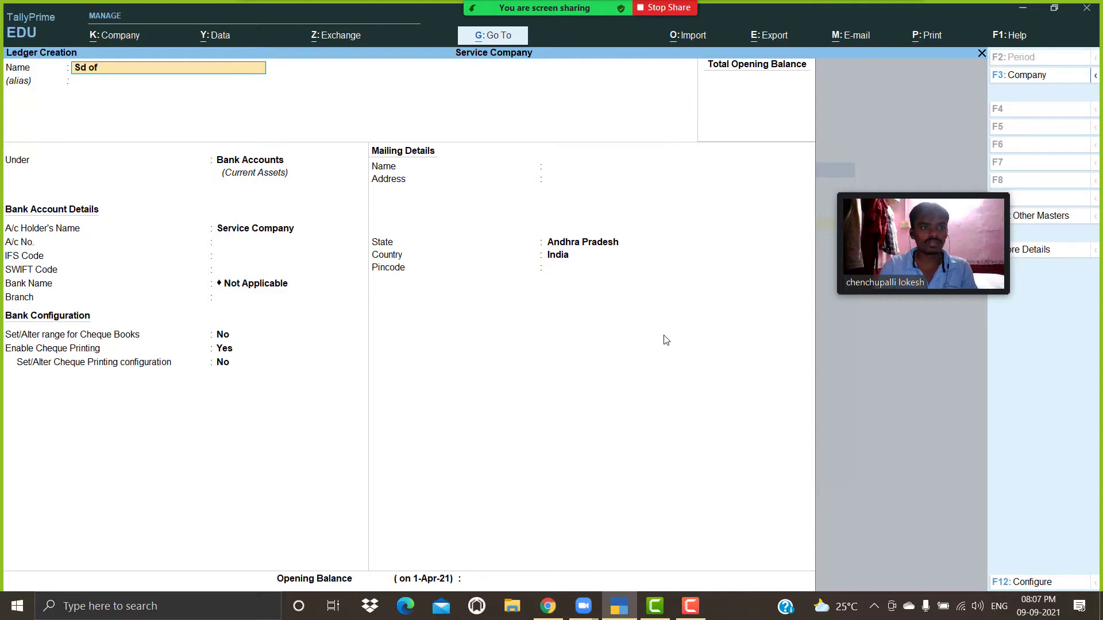
pyautogui.press('BackSpace')
pyautogui.write('Bu')
pyautogui.press('BackSpace')
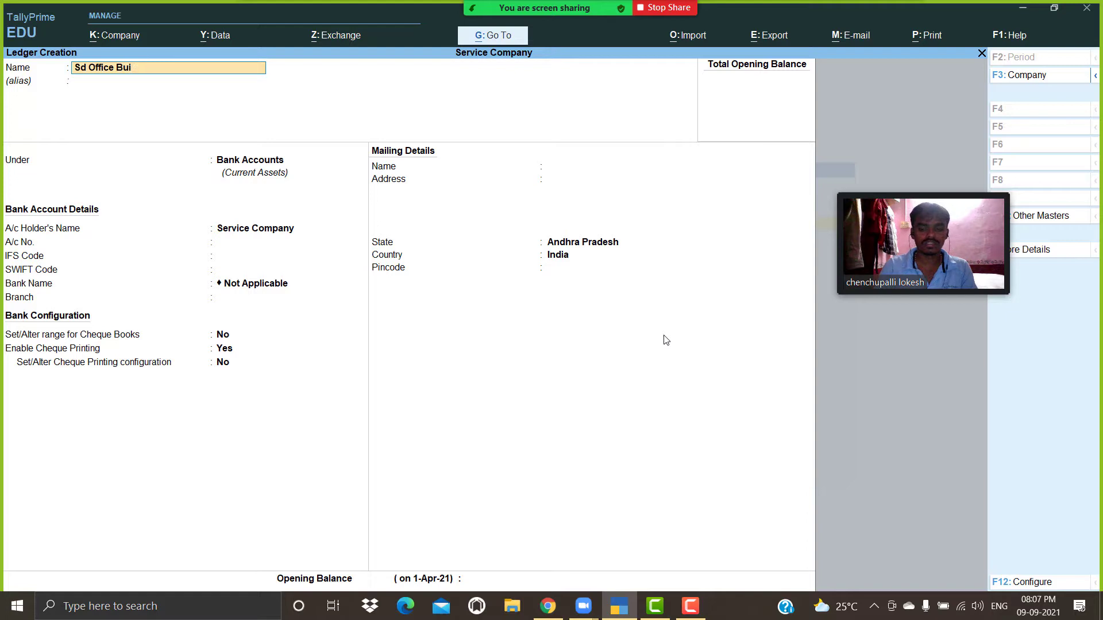
pyautogui.write('lding')
pyautogui.press('Return')
pyautogui.press('Return')
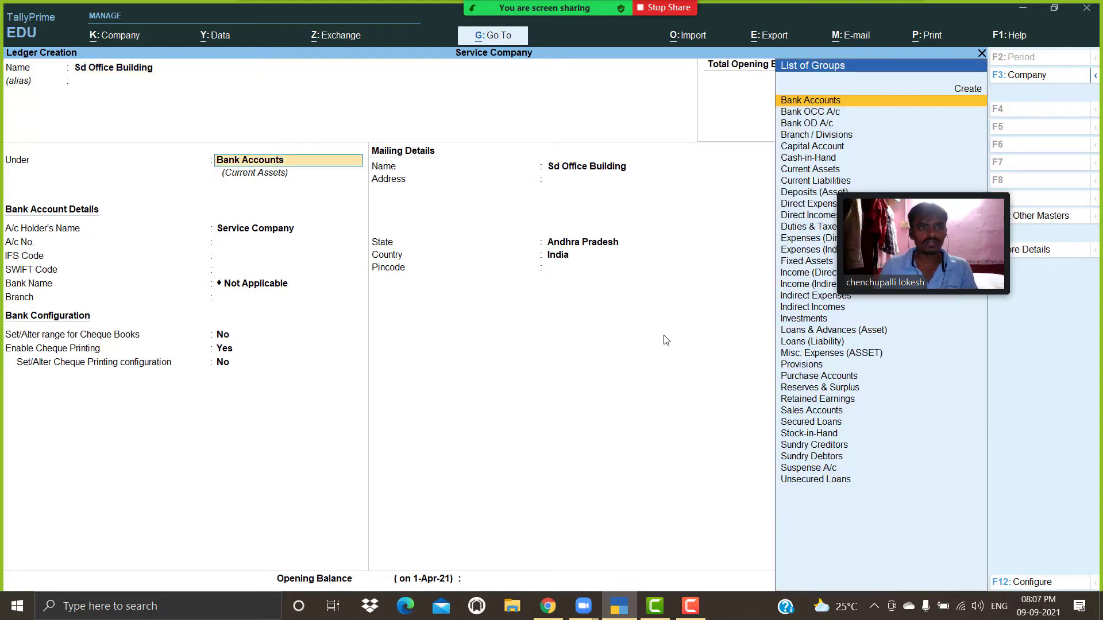
pyautogui.write('De')
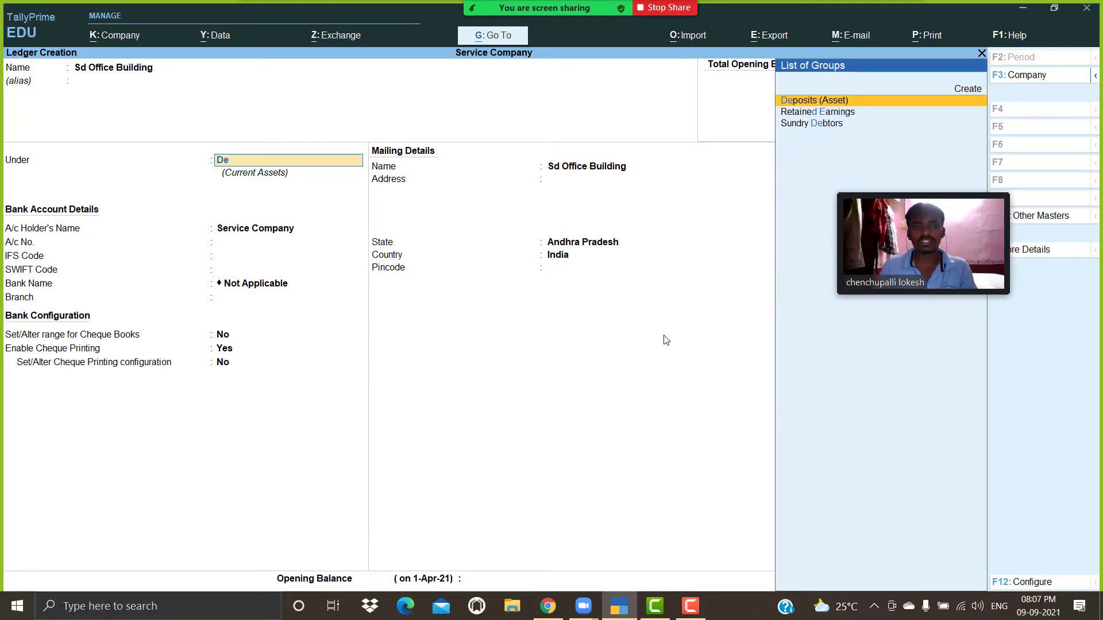
pyautogui.press('Return')
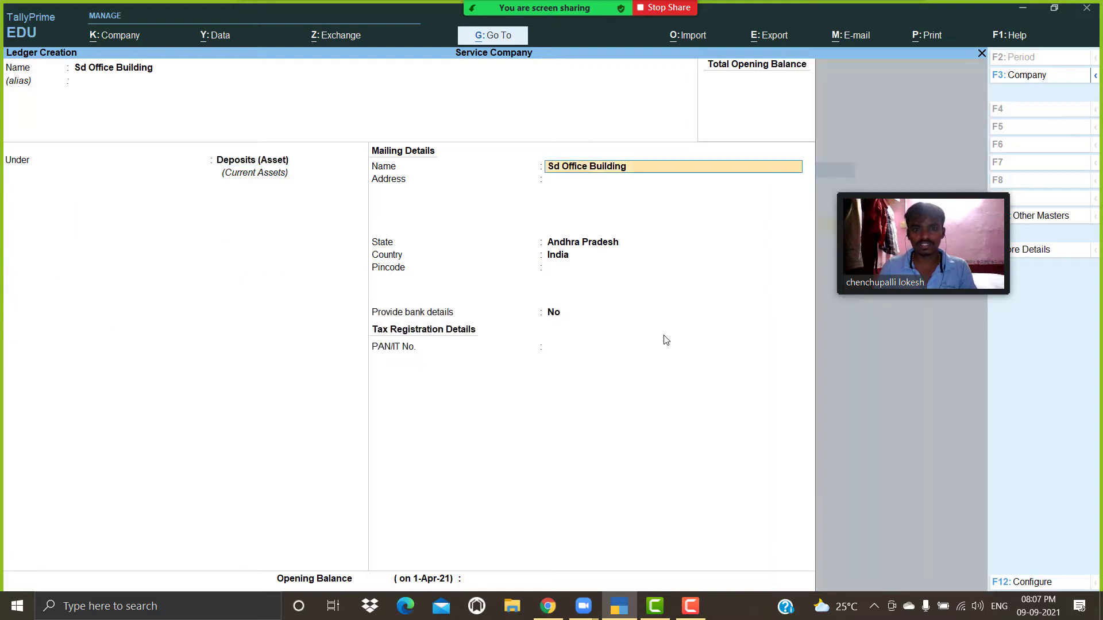
pyautogui.press('Return')
pyautogui.press('Return')
pyautogui.press('Return')
pyautogui.press('Return')
pyautogui.press('Return')
pyautogui.press('Return')
pyautogui.press('Return')
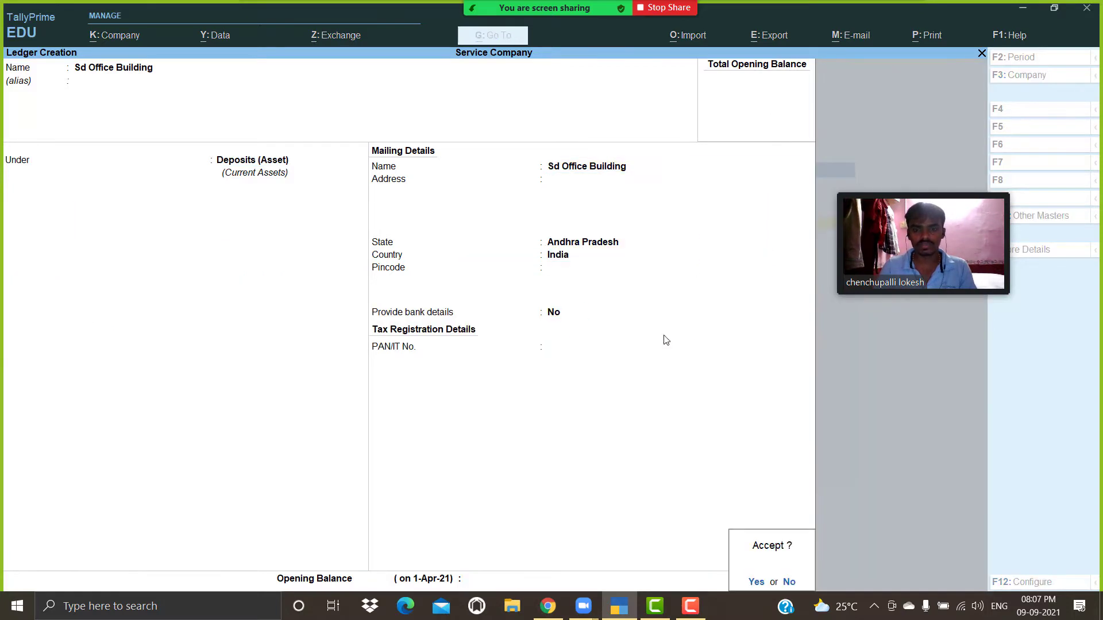
pyautogui.press('Return')
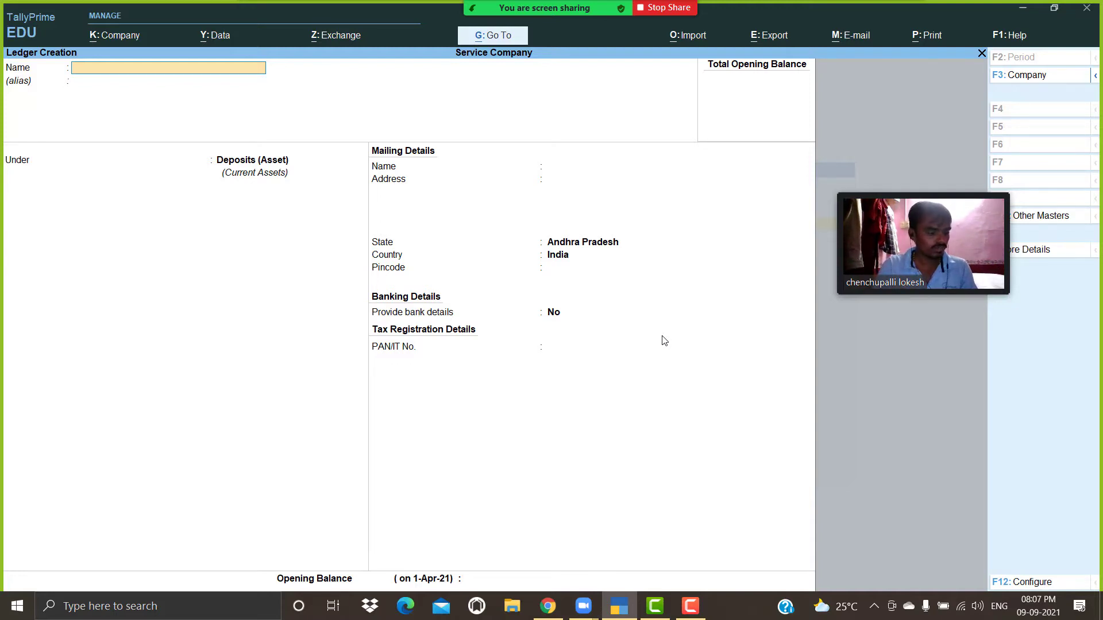
# Step: Create a ledger named Cell Phone under Fixed Assets, keep its default details and save it
pyautogui.write('Cel')
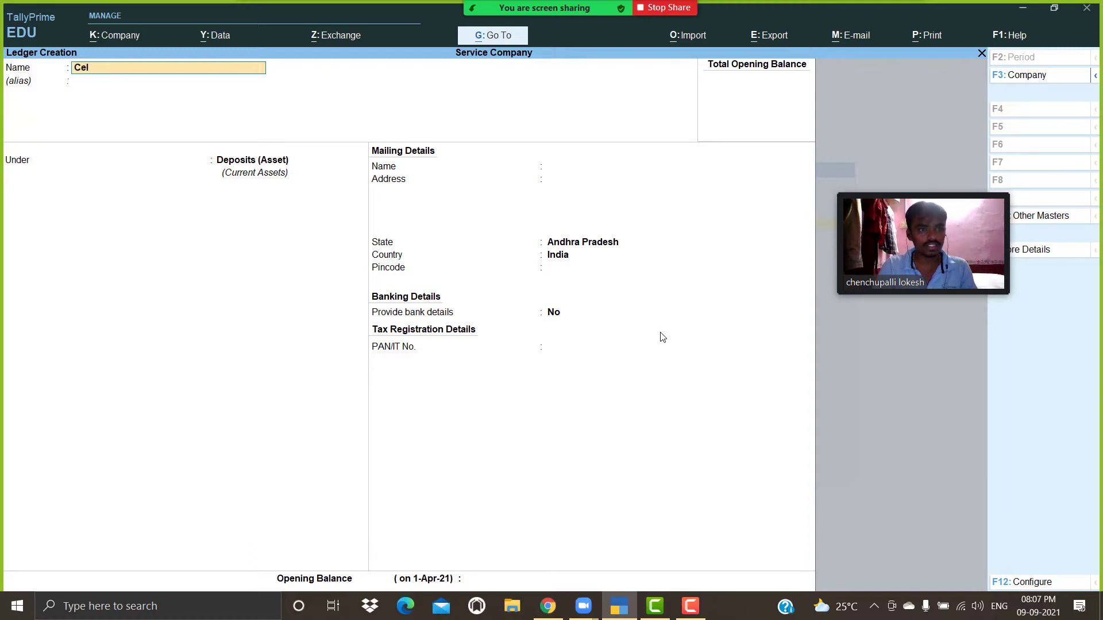
pyautogui.write('l Phone')
pyautogui.press('Return')
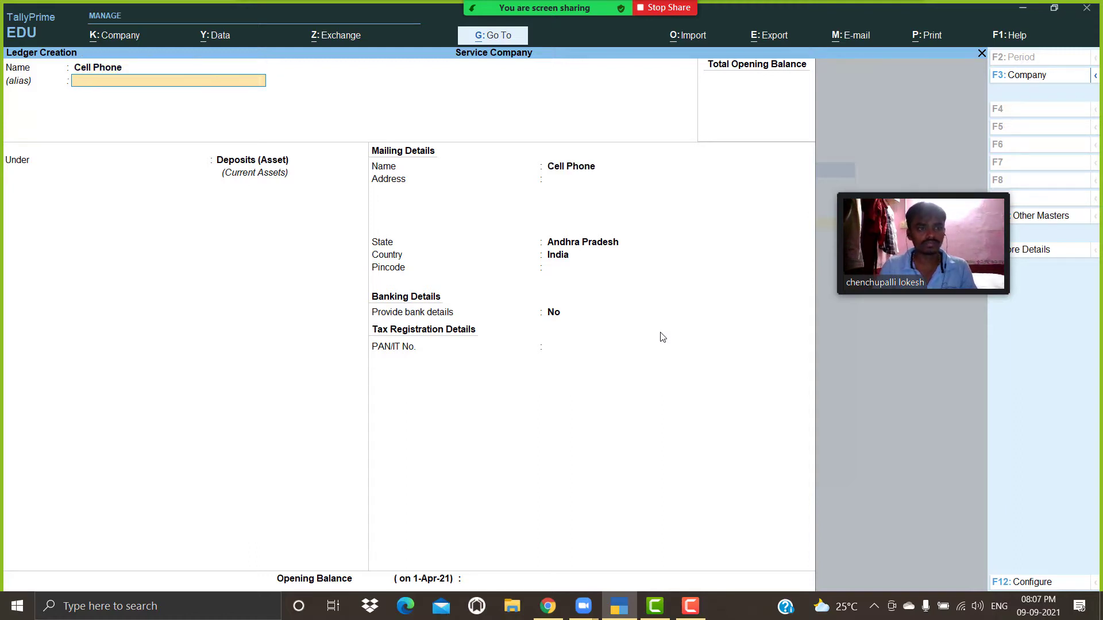
pyautogui.press('Return')
pyautogui.write('F')
pyautogui.press('Return')
pyautogui.press('Return')
pyautogui.press('Return')
pyautogui.press('Return')
pyautogui.press('Return')
pyautogui.press('Return')
pyautogui.press('Return')
pyautogui.press('Return')
pyautogui.press('Return')
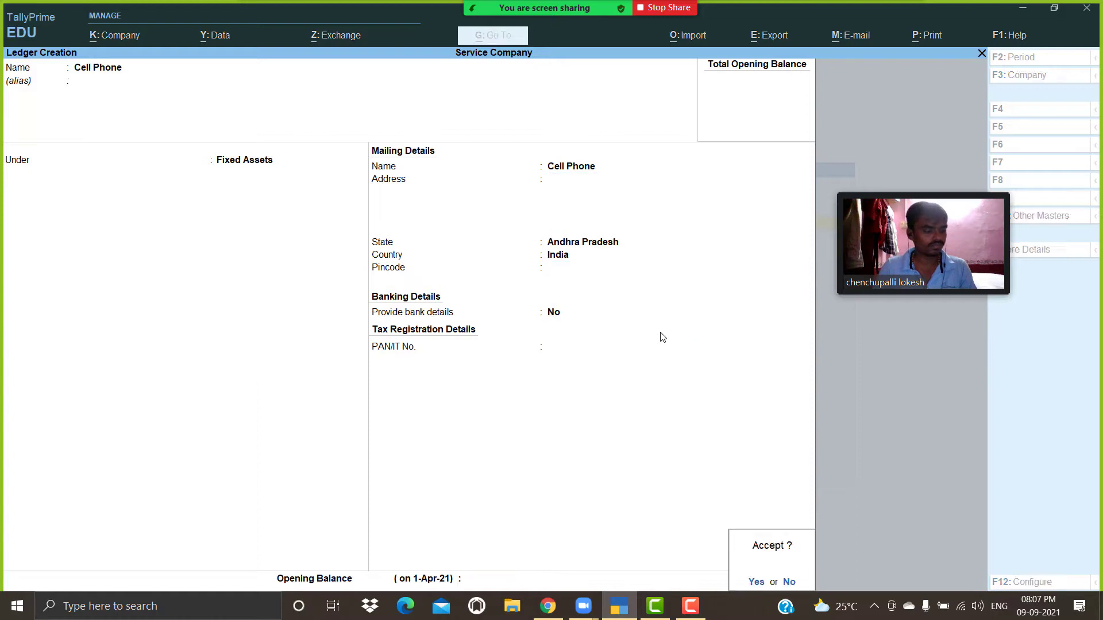
pyautogui.press('Return')
# Step: Create a ledger named Furniture under Fixed Assets, keep its default details and save it
pyautogui.write('Fur')
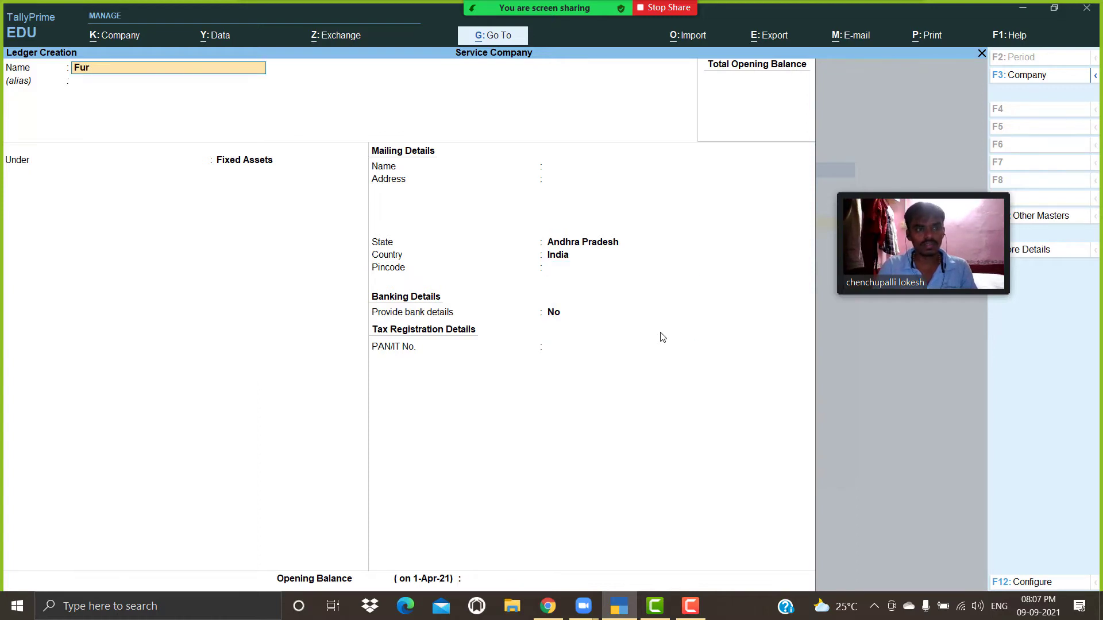
pyautogui.write('niture')
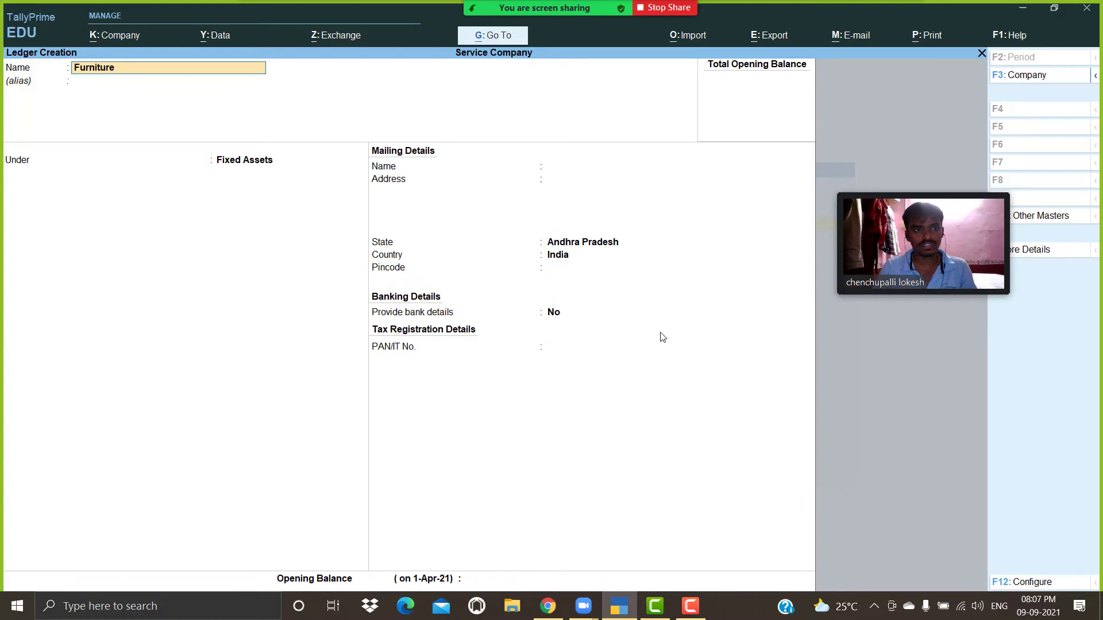
pyautogui.press('Return')
pyautogui.press('Return')
pyautogui.press('Return')
pyautogui.press('Return')
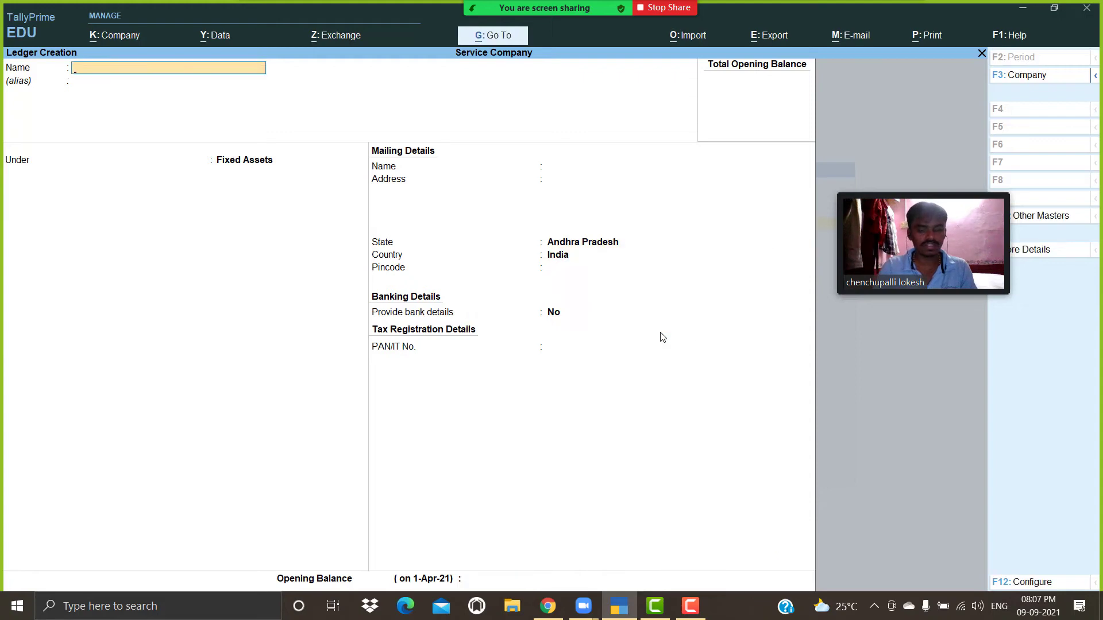
# Step: Create a ledger named Air Conditioner under Fixed Assets, keep its default details and save it
pyautogui.write('Air Cond')
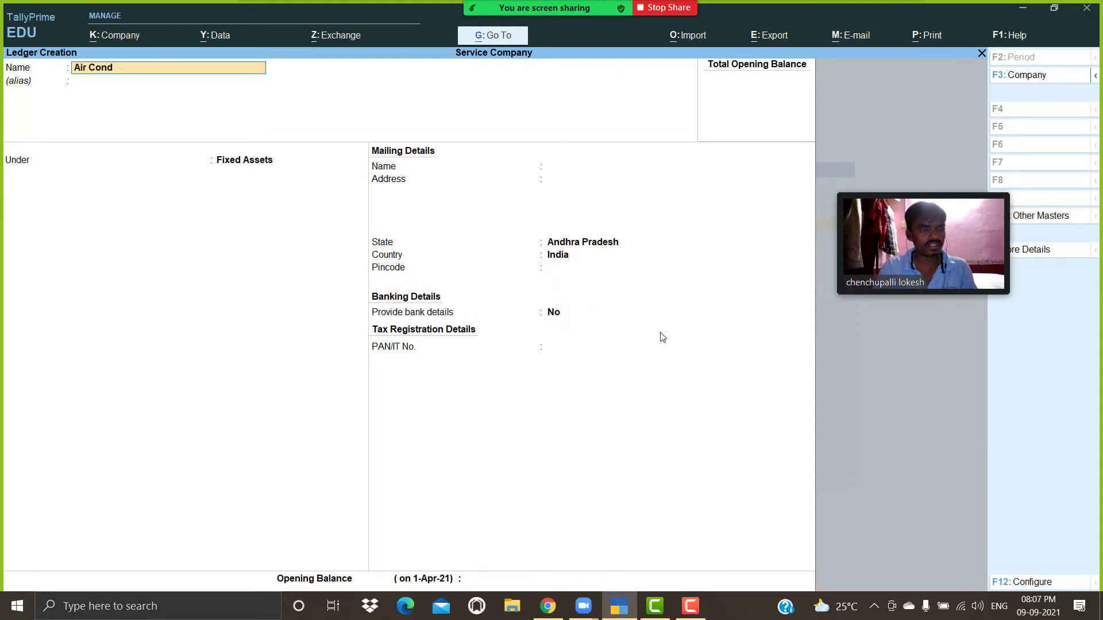
pyautogui.write('itione')
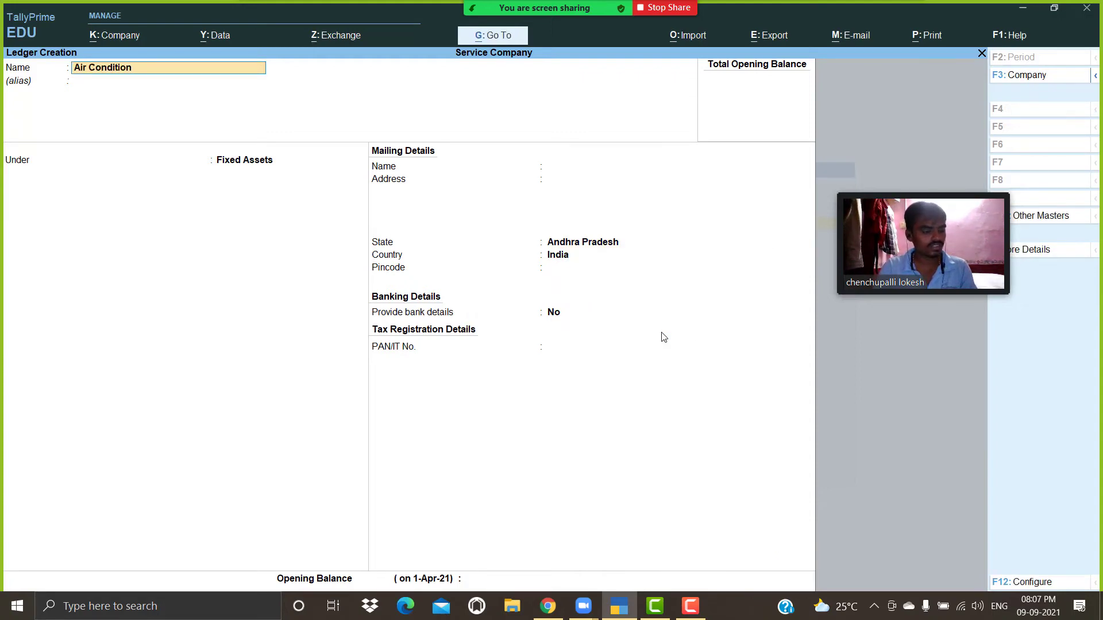
pyautogui.press('Return')
pyautogui.press('Return')
pyautogui.press('Return')
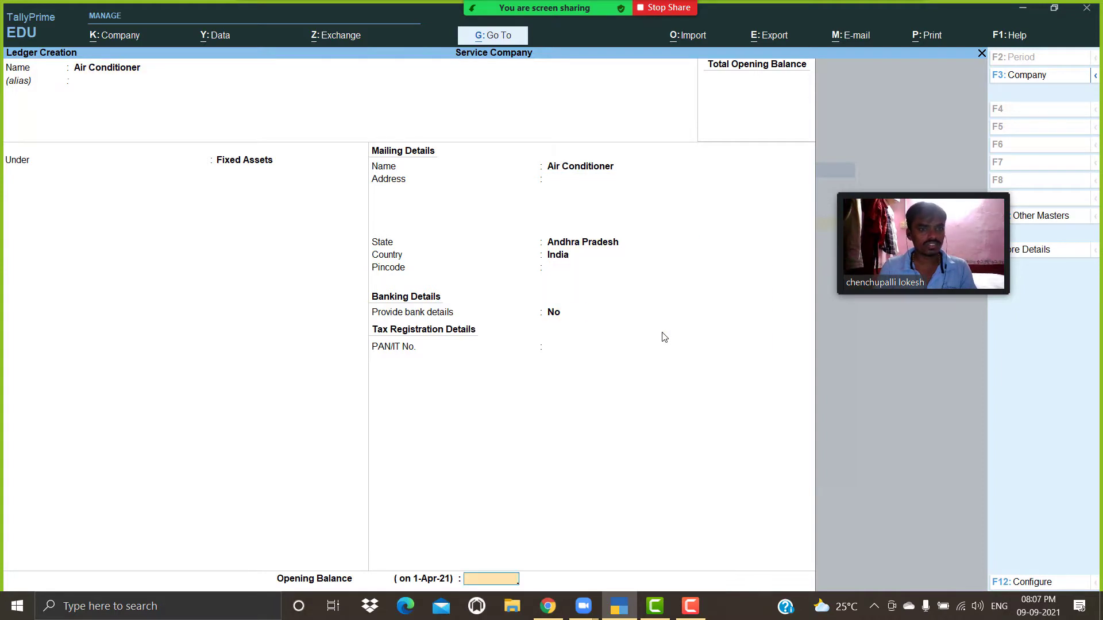
pyautogui.press('Return')
# Step: Create a ledger named Electrical Fittings under Fixed Assets, keep its default details and save it
pyautogui.write('E')
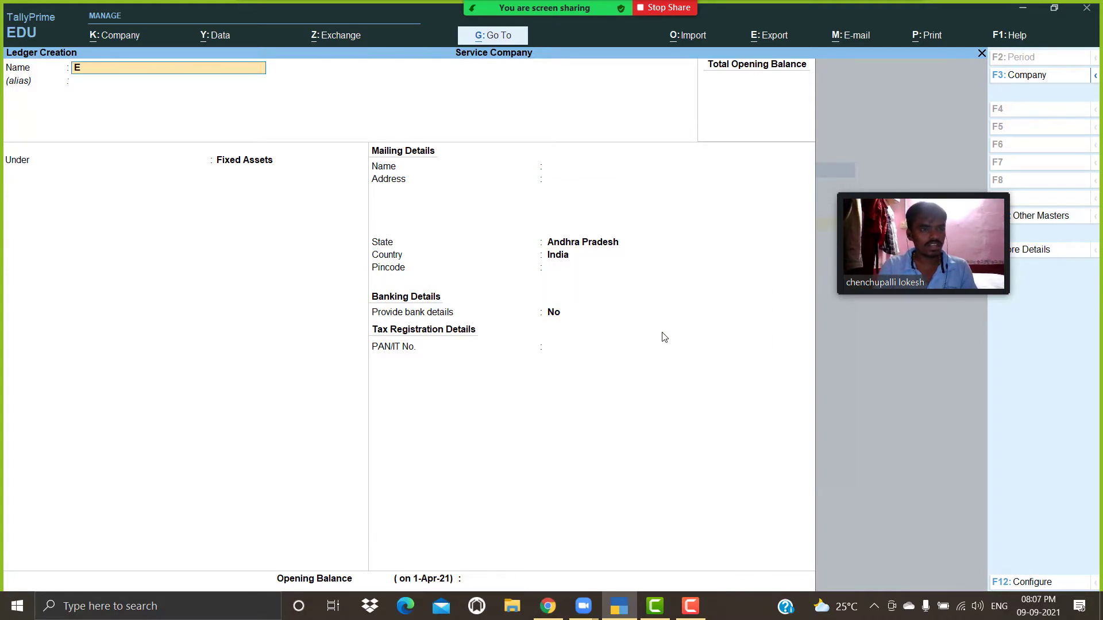
pyautogui.write('lectric')
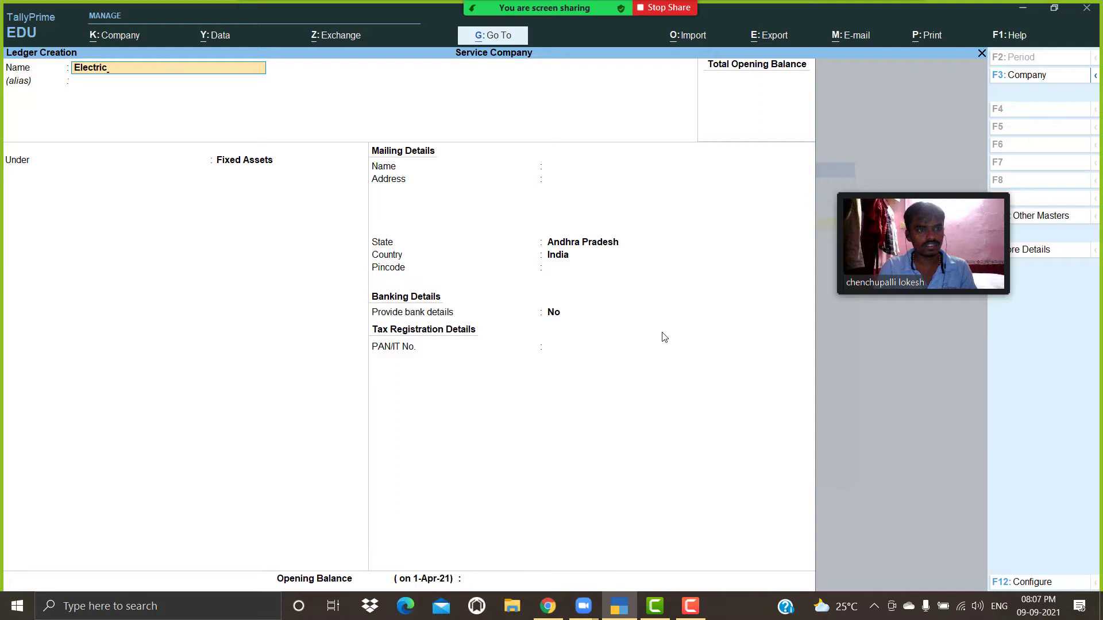
pyautogui.write('al Fittings')
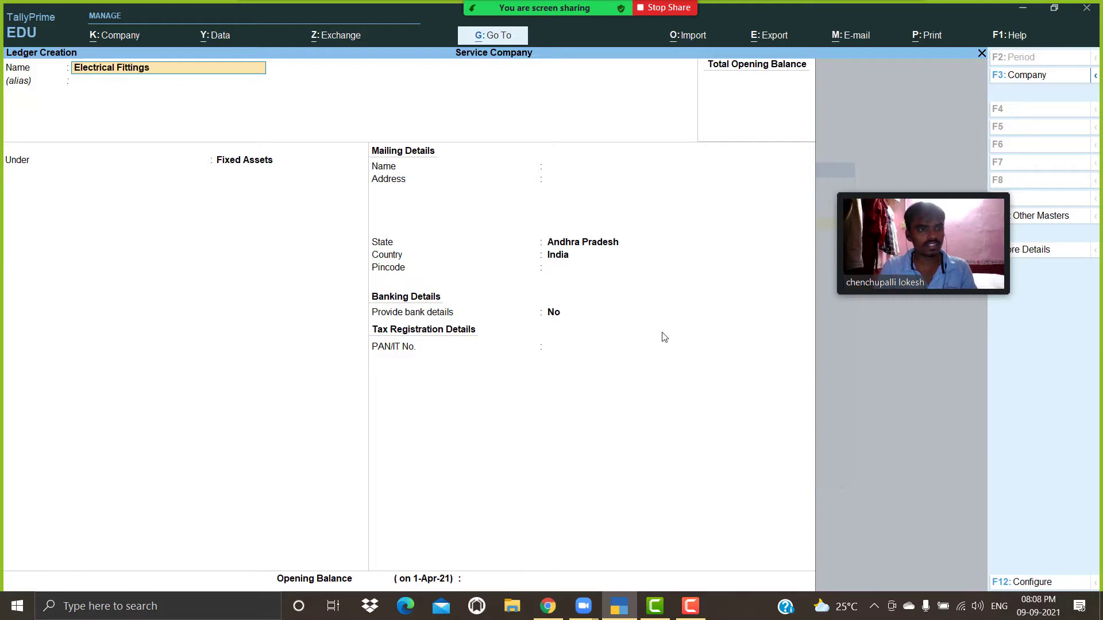
pyautogui.press('Return')
pyautogui.press('Return')
pyautogui.press('Return')
pyautogui.press('Return')
pyautogui.press('Return')
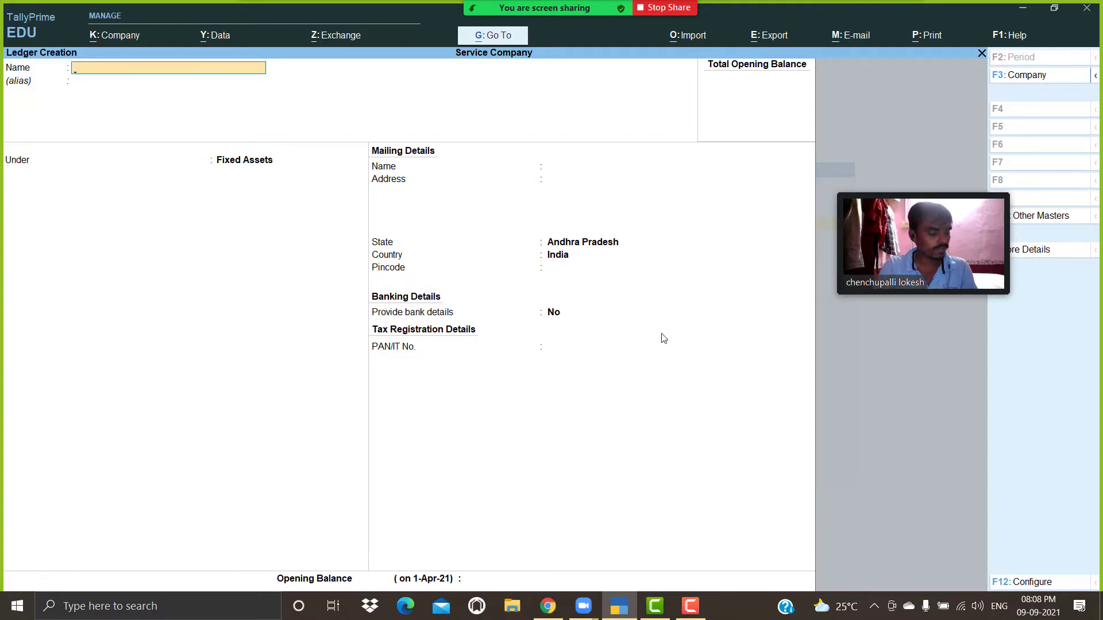
# Step: Create a ledger named Telephone Sd under Deposits (Asset), keep its default details and save it
pyautogui.write('Tele')
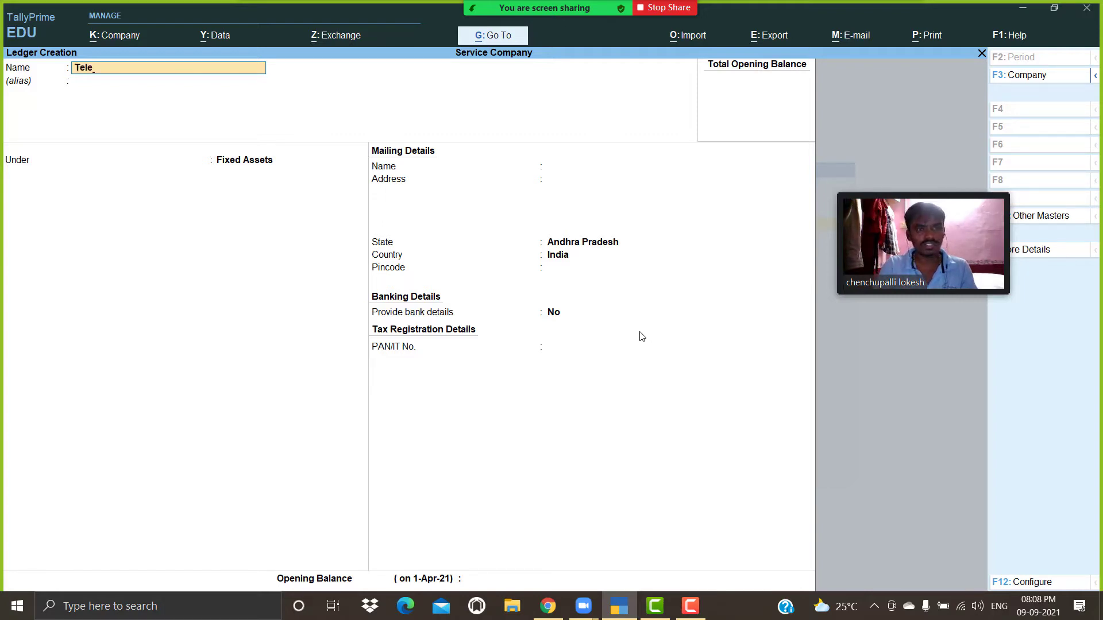
pyautogui.write('phone Sd')
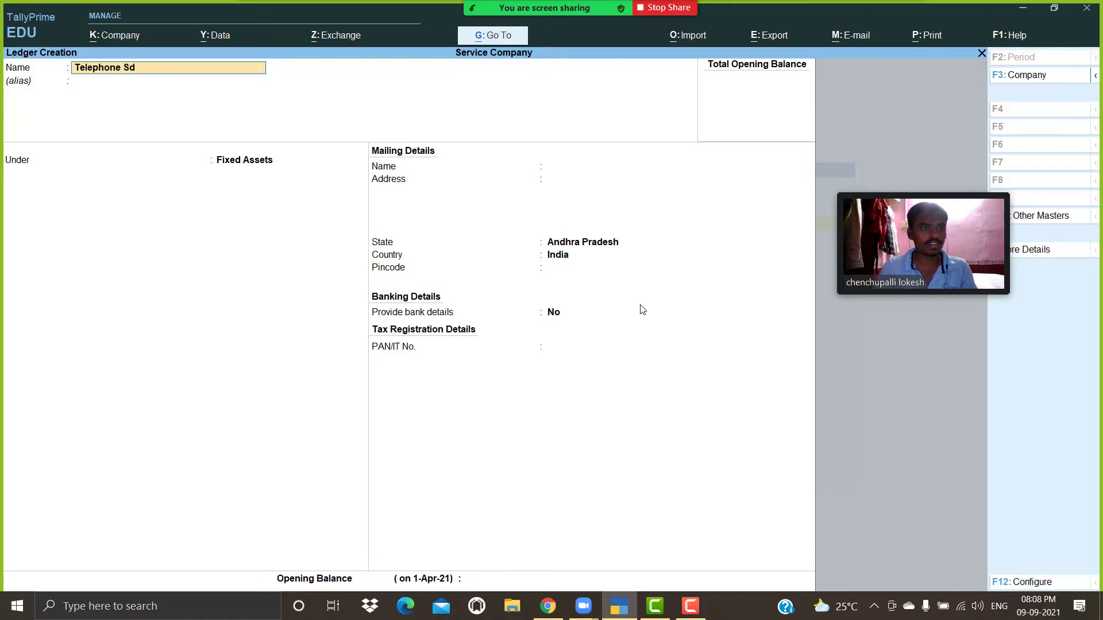
pyautogui.press('Return')
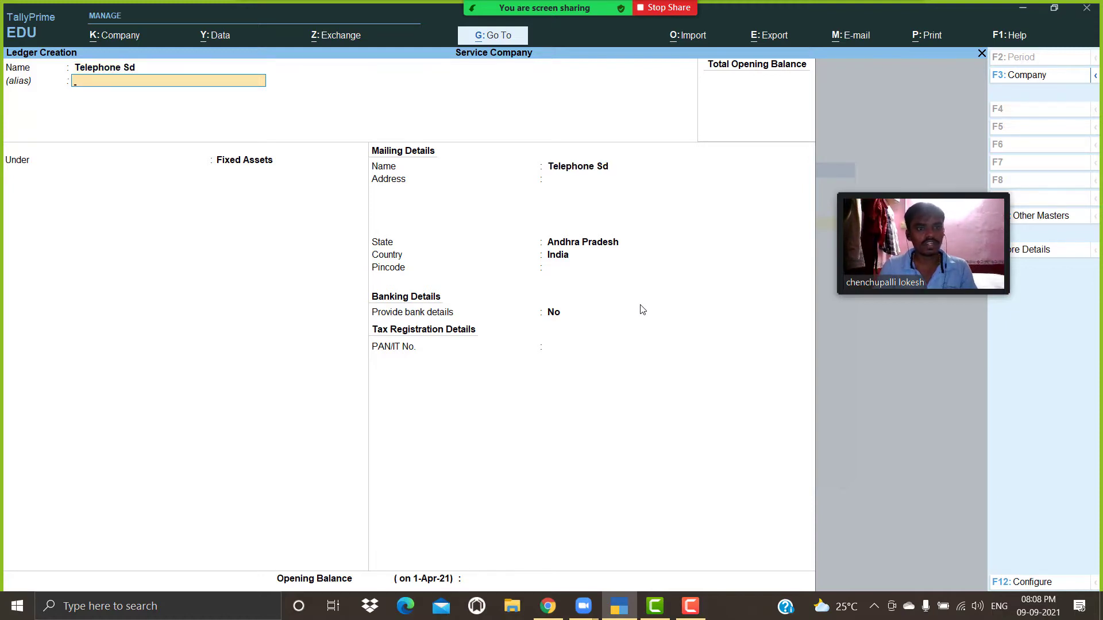
pyautogui.press('Return')
pyautogui.write('De')
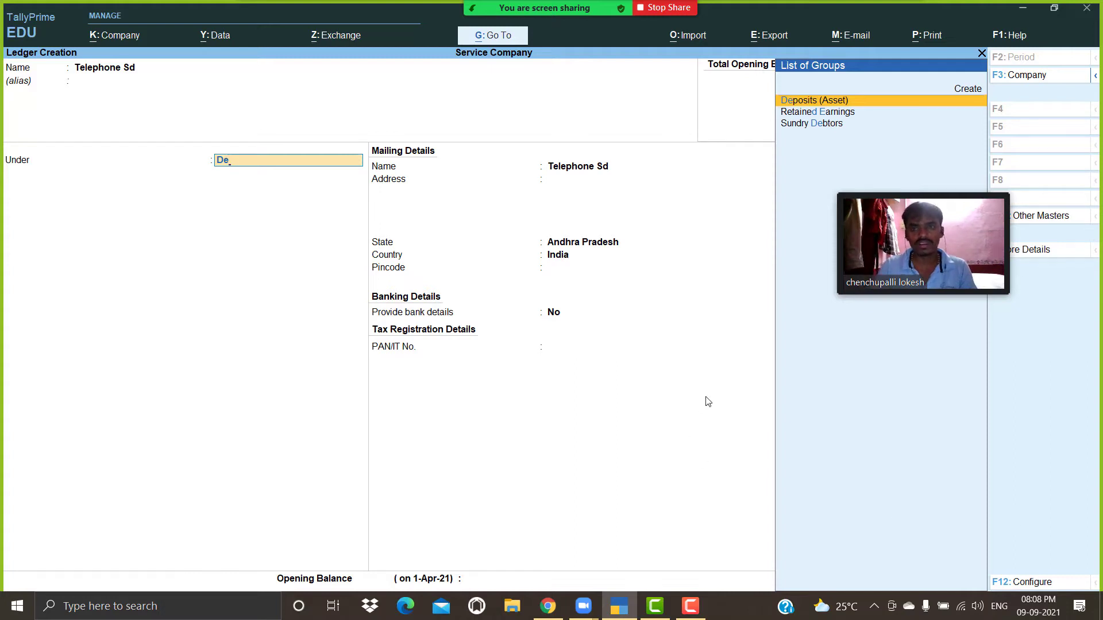
pyautogui.press('Return')
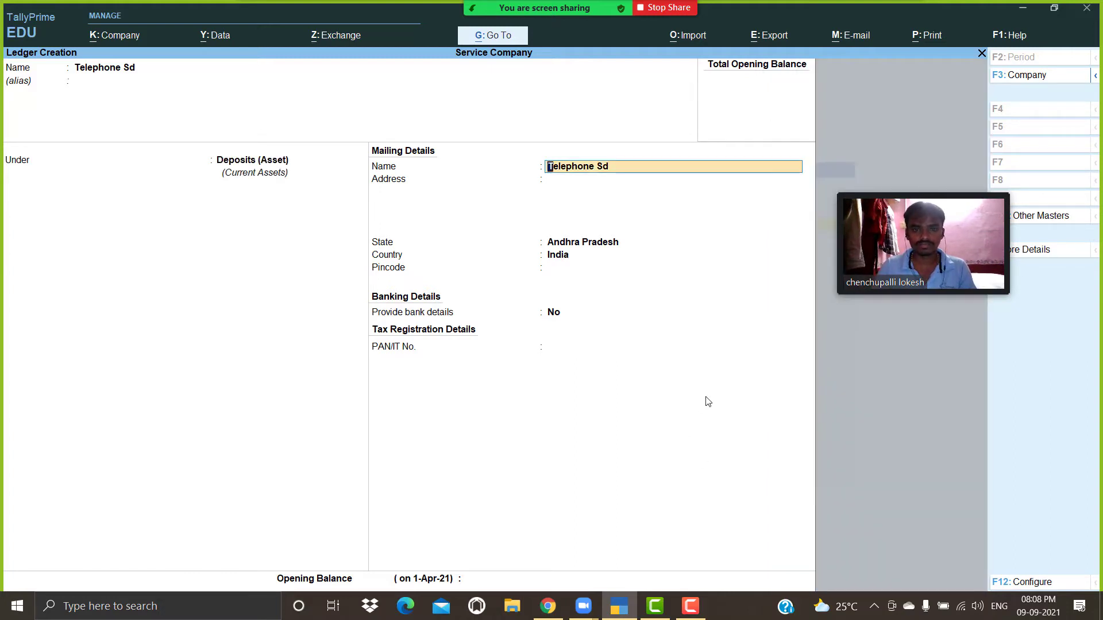
pyautogui.press('Return')
pyautogui.press('Return')
pyautogui.press('Return')
pyautogui.press('Return')
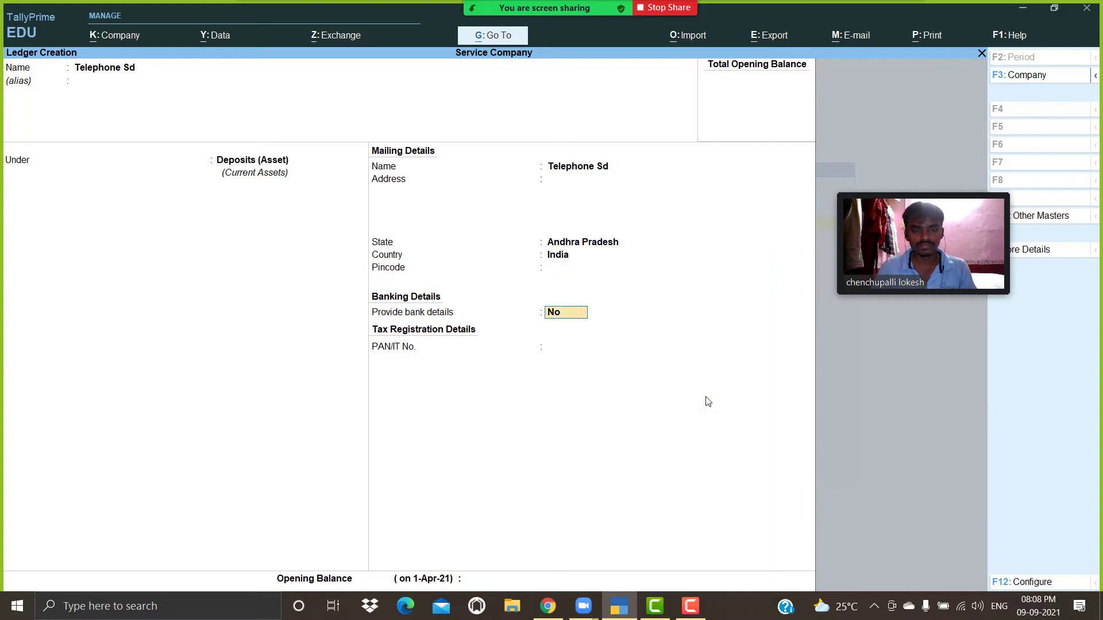
pyautogui.press('Return')
pyautogui.press('Return')
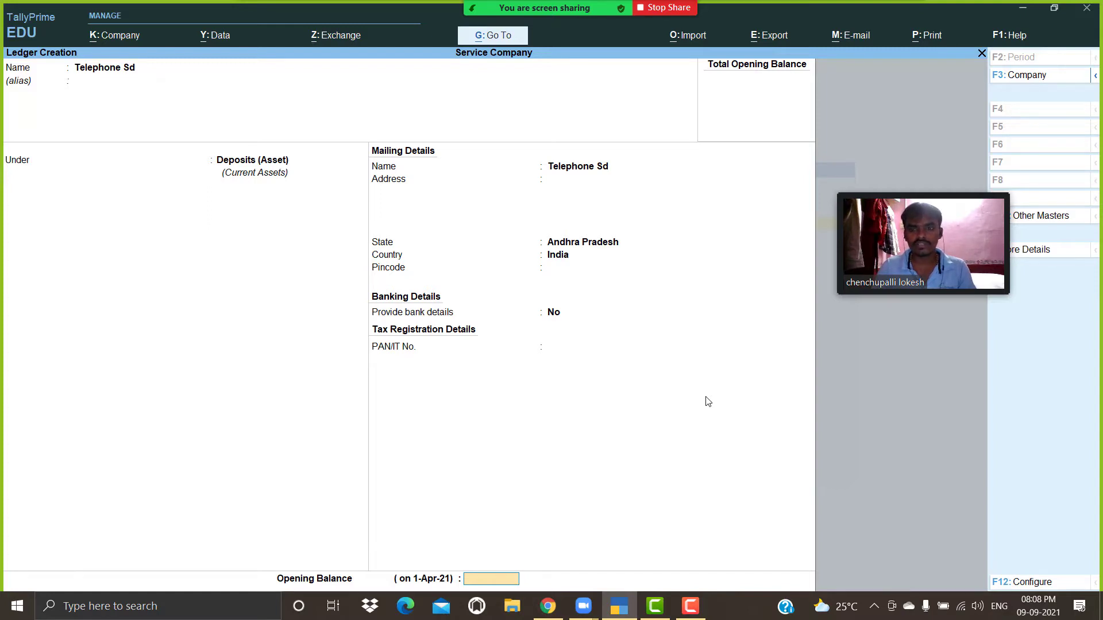
pyautogui.press('Return')
pyautogui.press('Return')
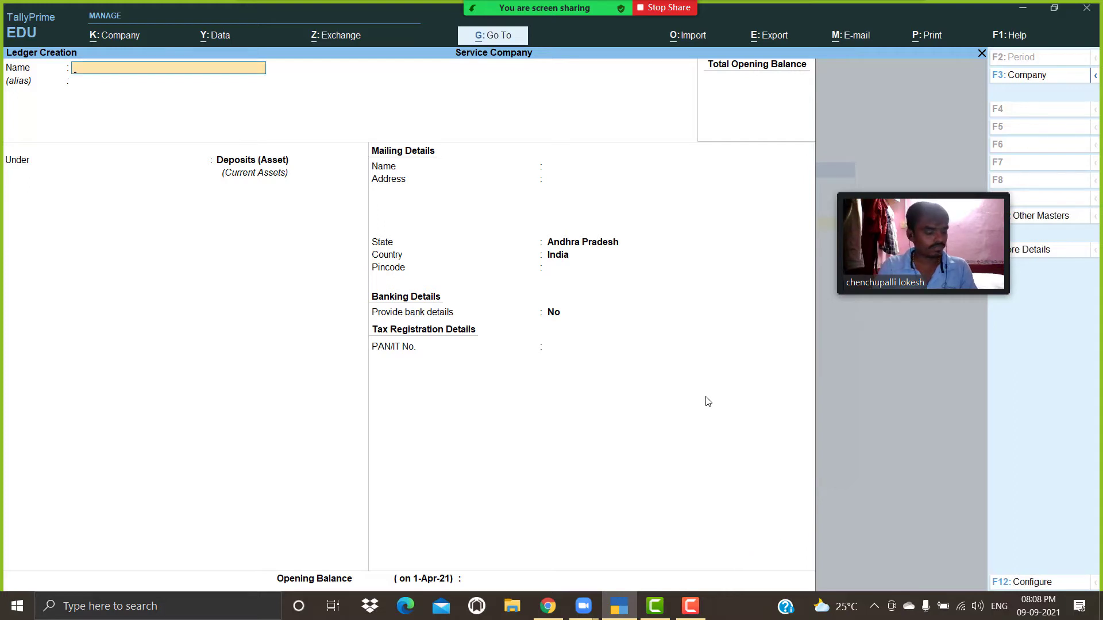
# Step: Create a ledger named Stationery under Indirect Expenses, keep its default details and save it
pyautogui.write('St')
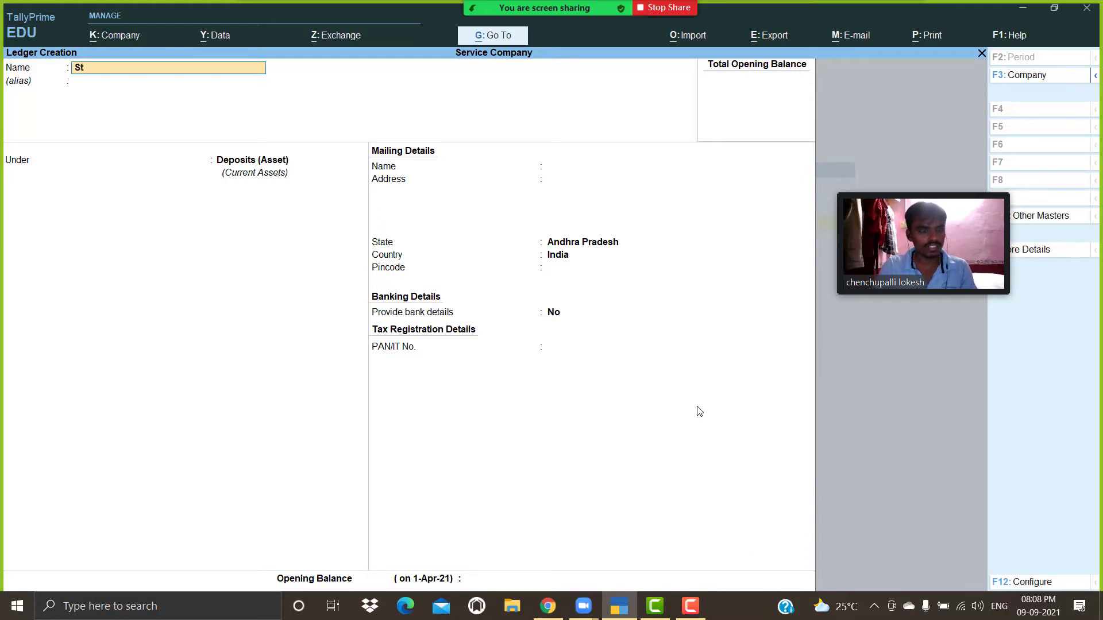
pyautogui.write('ationery')
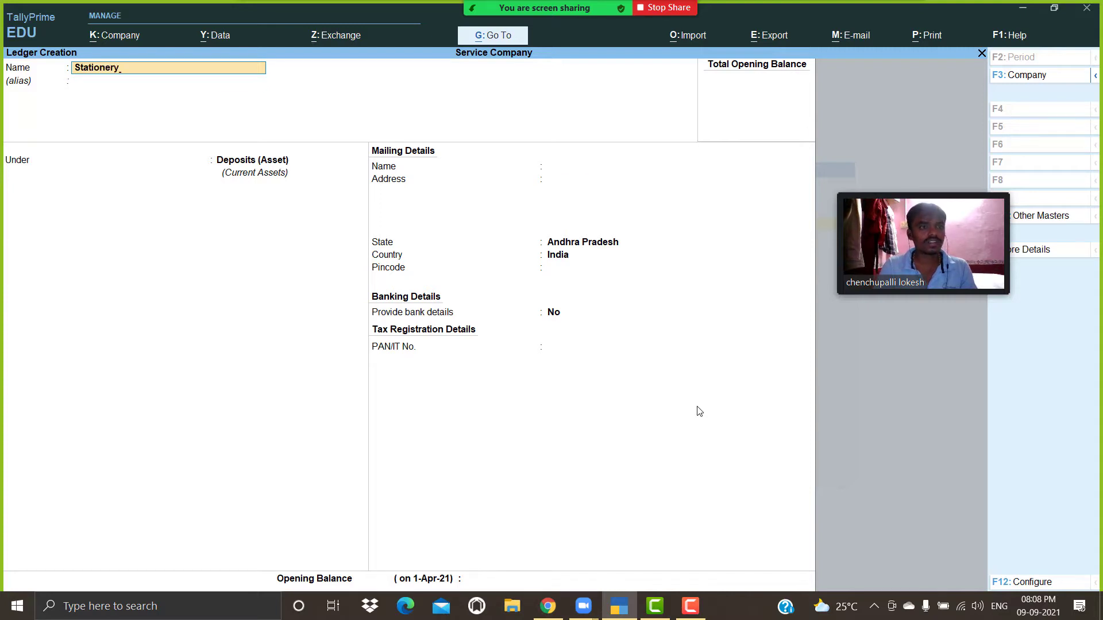
pyautogui.press('Return')
pyautogui.write('Ind')
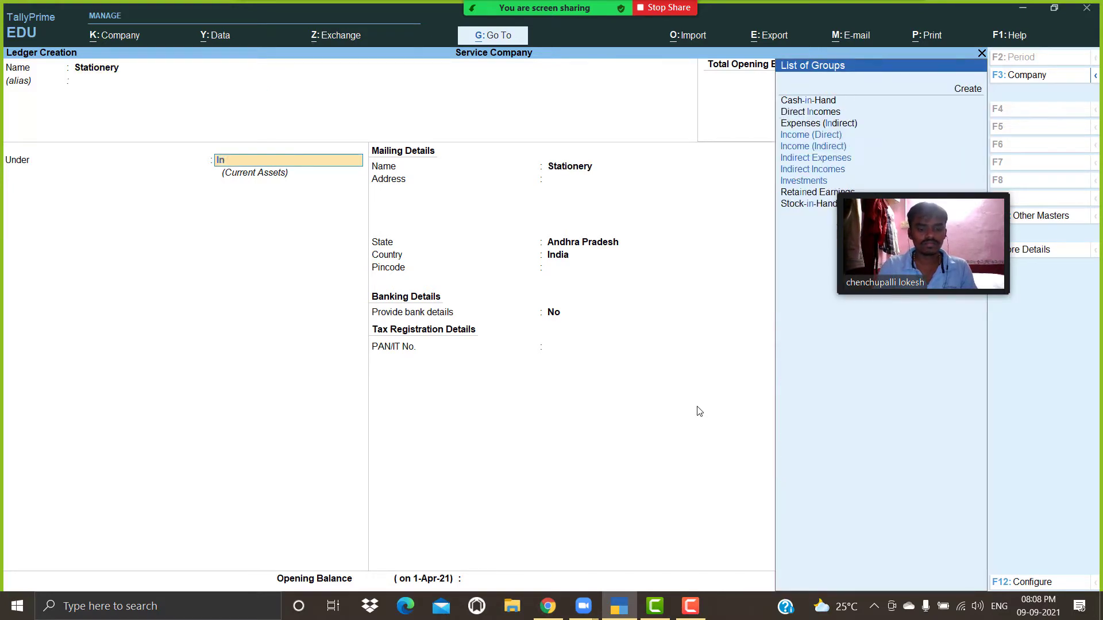
pyautogui.press('Return')
pyautogui.press('Return')
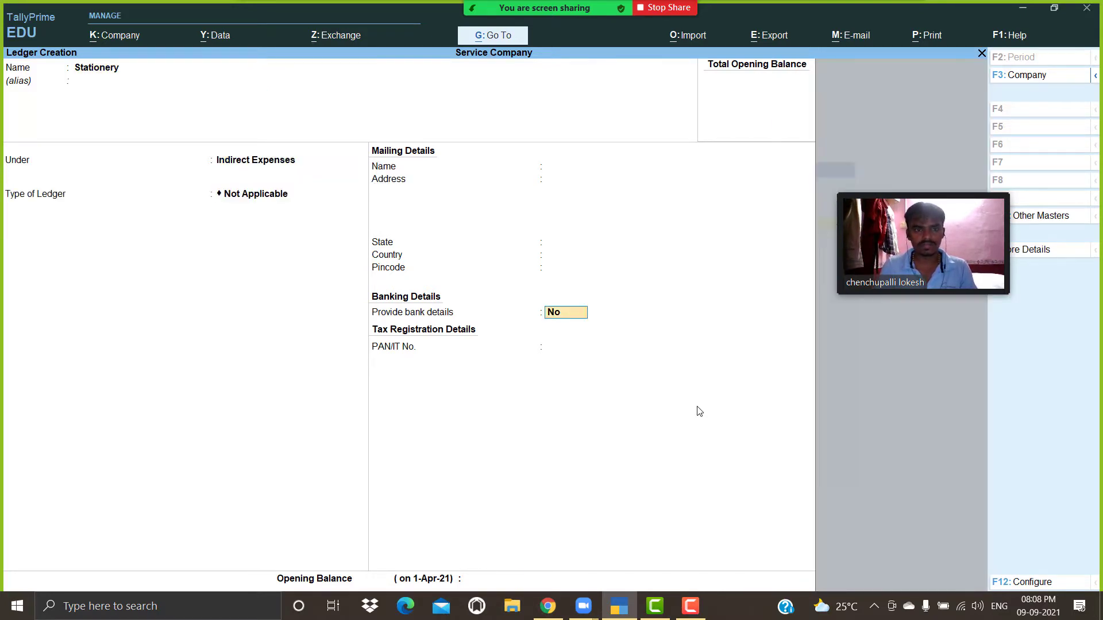
pyautogui.press('Return')
pyautogui.press('Return')
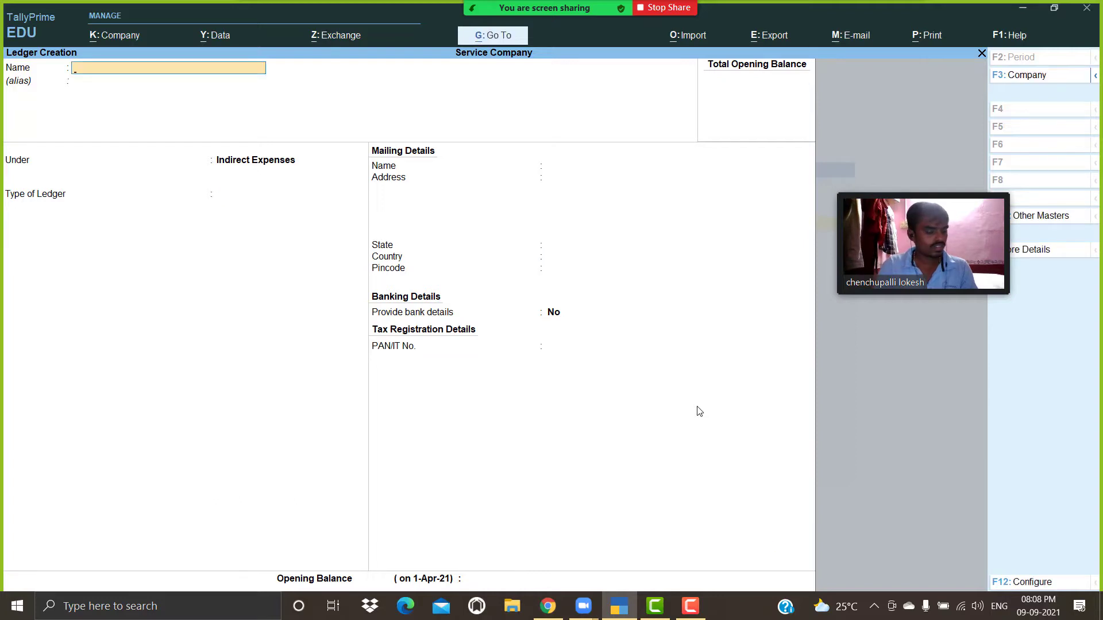
# Step: Create a ledger named Global House under Sundry Creditors, keep its default details and save it
pyautogui.write('Glo')
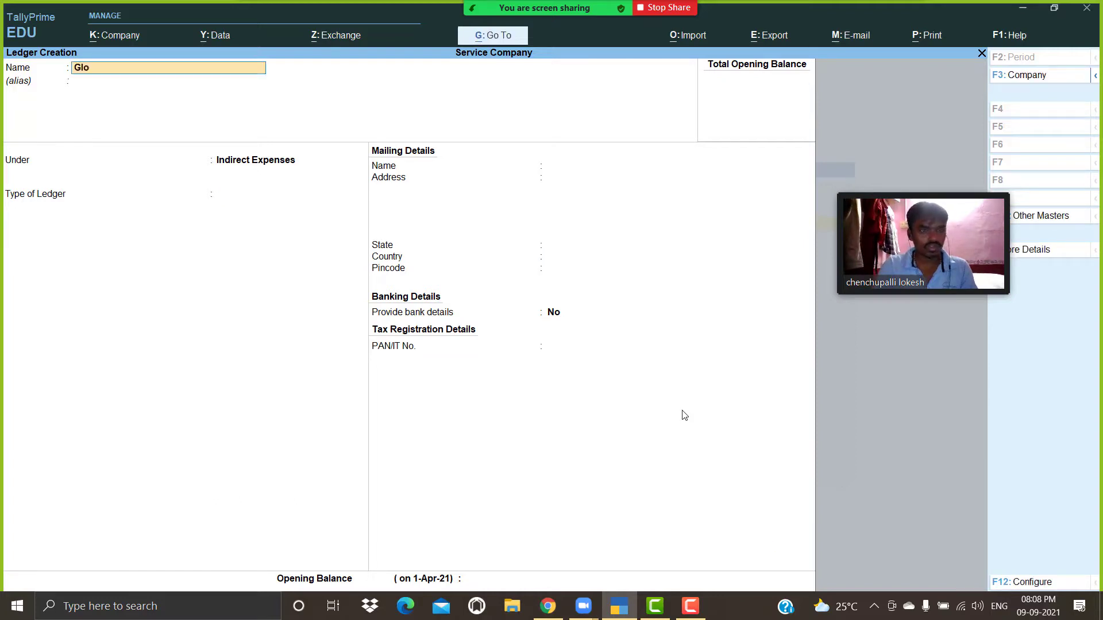
pyautogui.write('bal House')
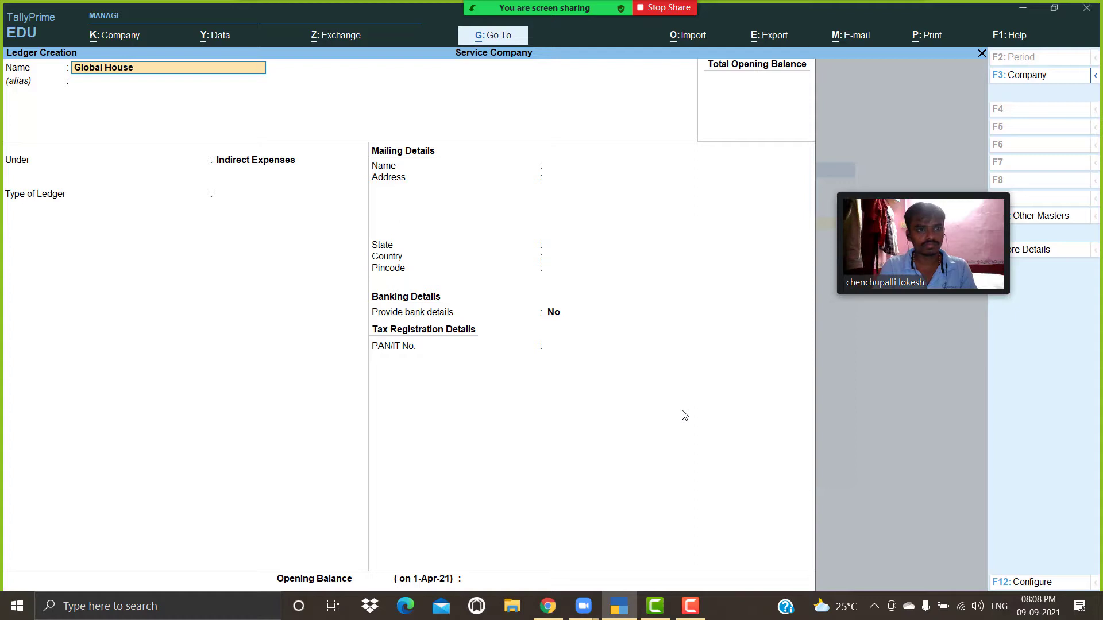
pyautogui.press('Return')
pyautogui.press('Return')
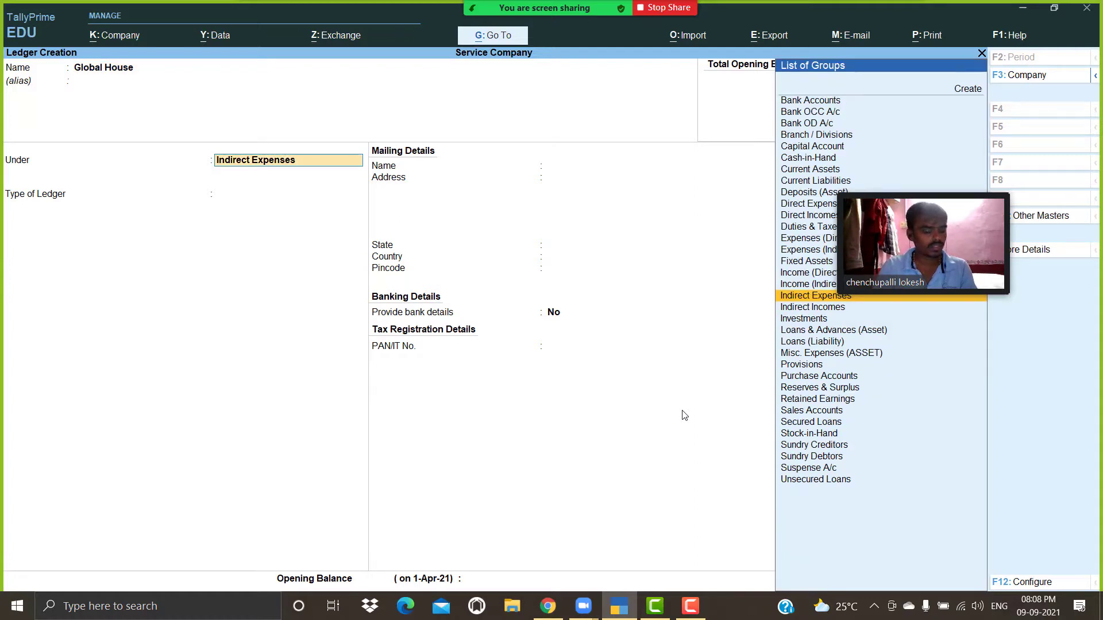
pyautogui.write('Sun')
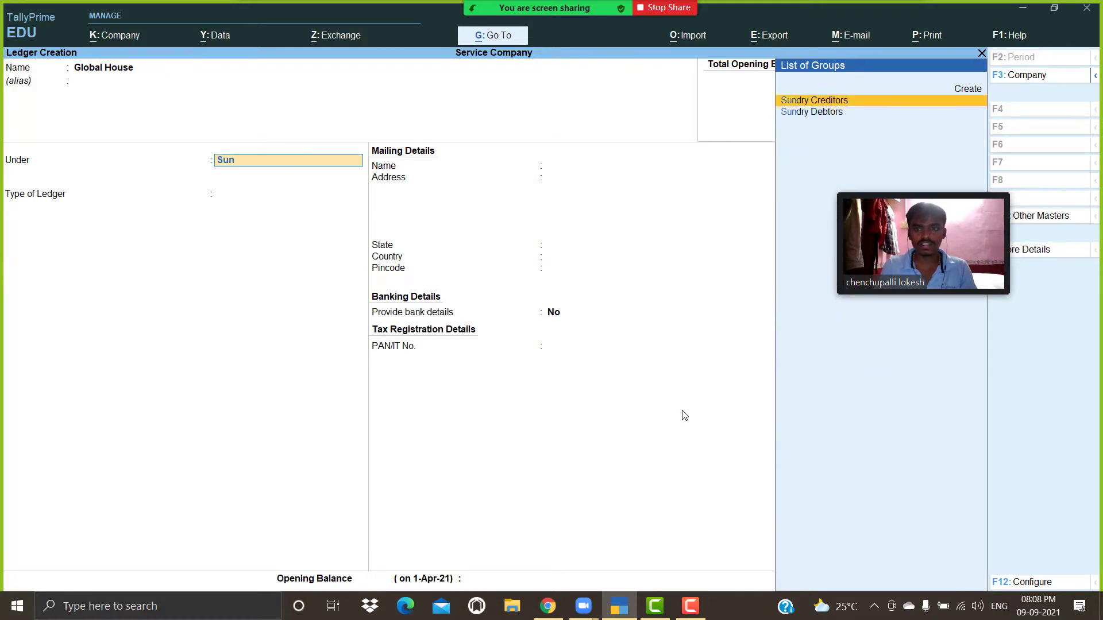
pyautogui.press('Return')
pyautogui.press('Return')
pyautogui.press('Return')
pyautogui.press('Return')
pyautogui.press('Return')
pyautogui.press('Return')
pyautogui.press('Return')
pyautogui.press('Return')
pyautogui.press('Return')
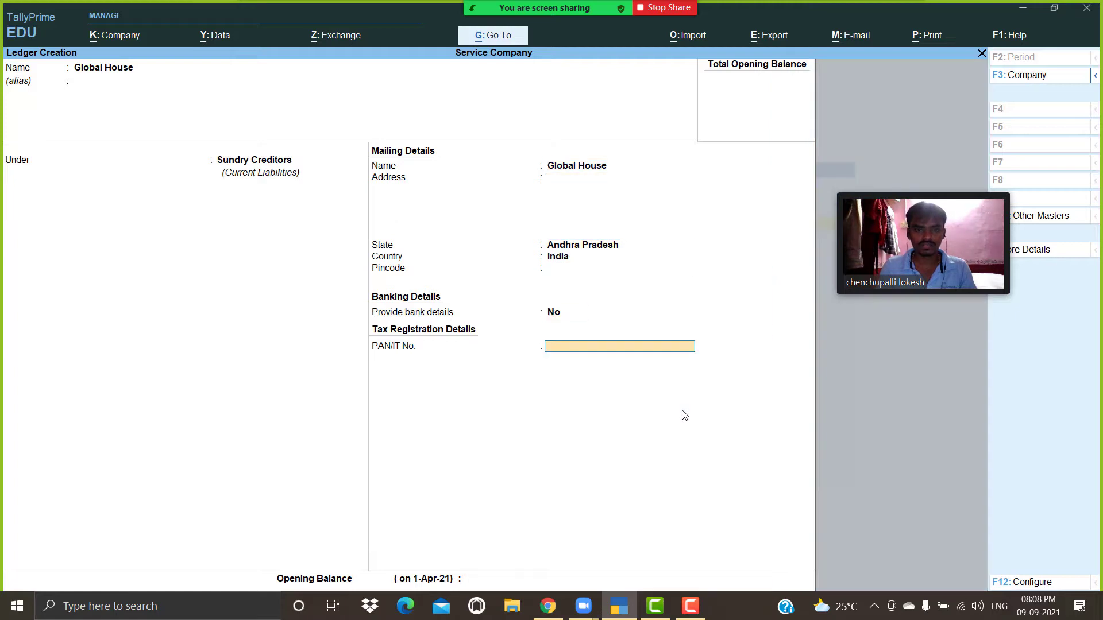
pyautogui.press('Return')
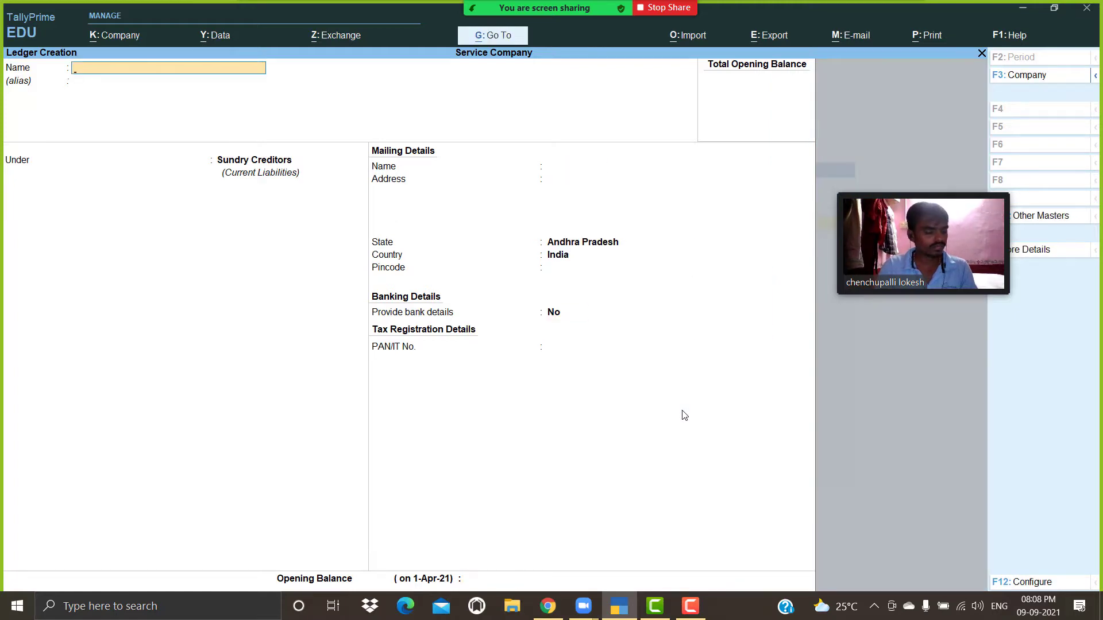
# Step: Create a ledger named Consulting Fee under Indirect Incomes, keep its default details and save it
pyautogui.write('Co')
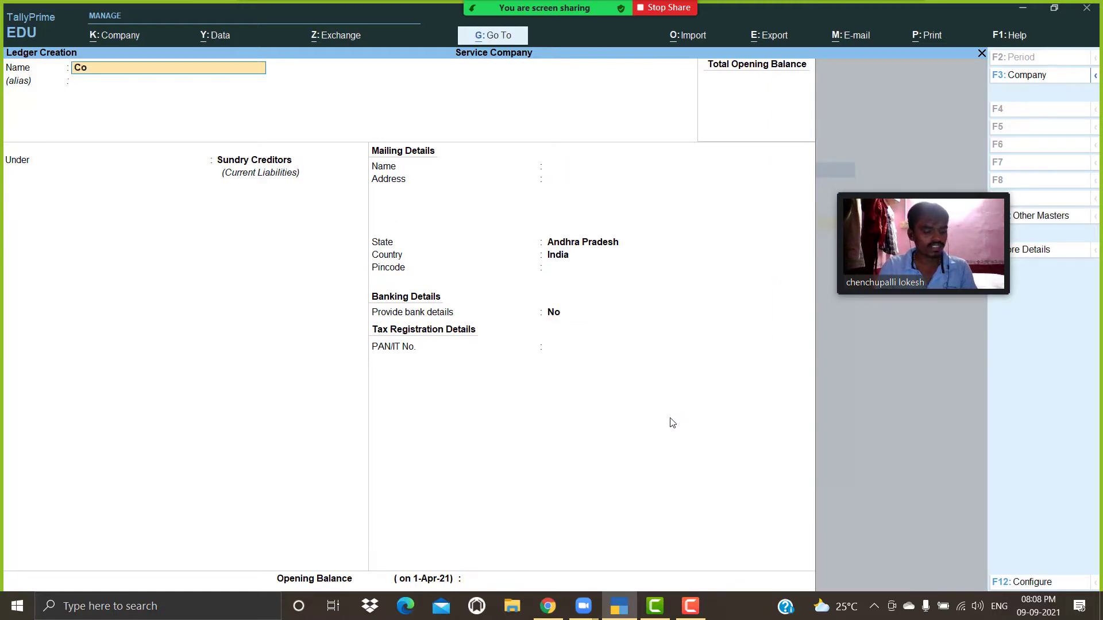
pyautogui.write('nsulting Fee')
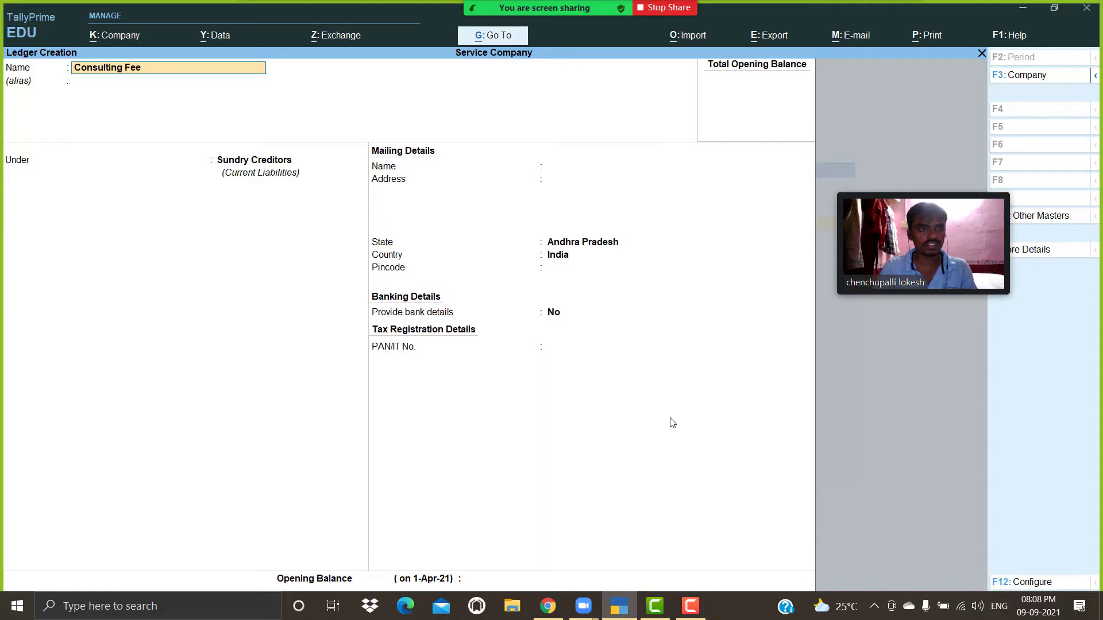
pyautogui.press('Return')
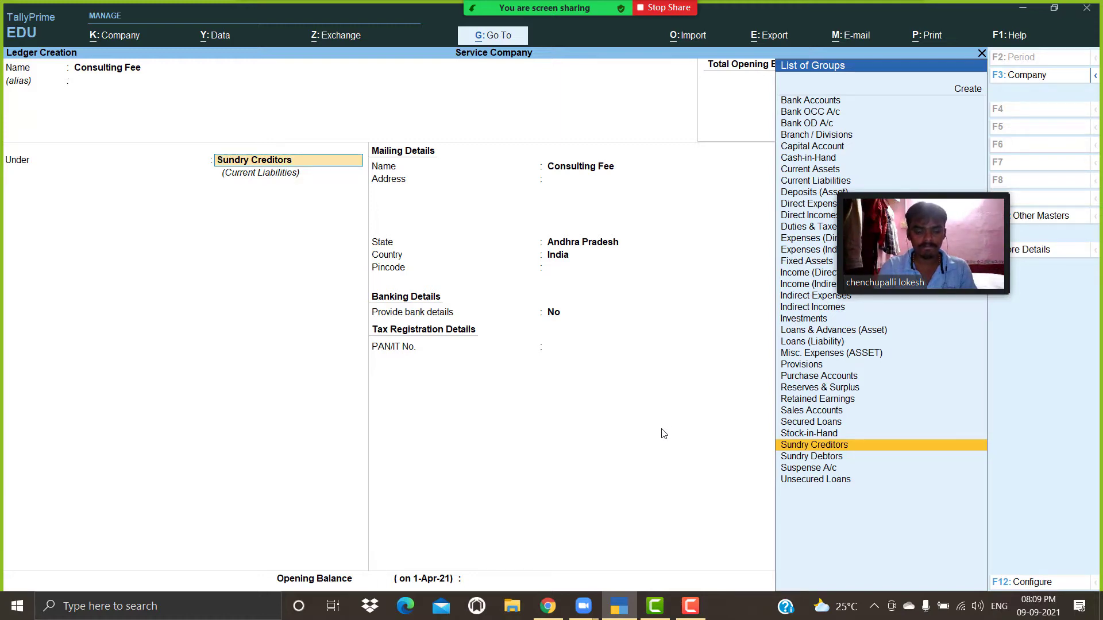
pyautogui.write('Ind')
pyautogui.press('Down')
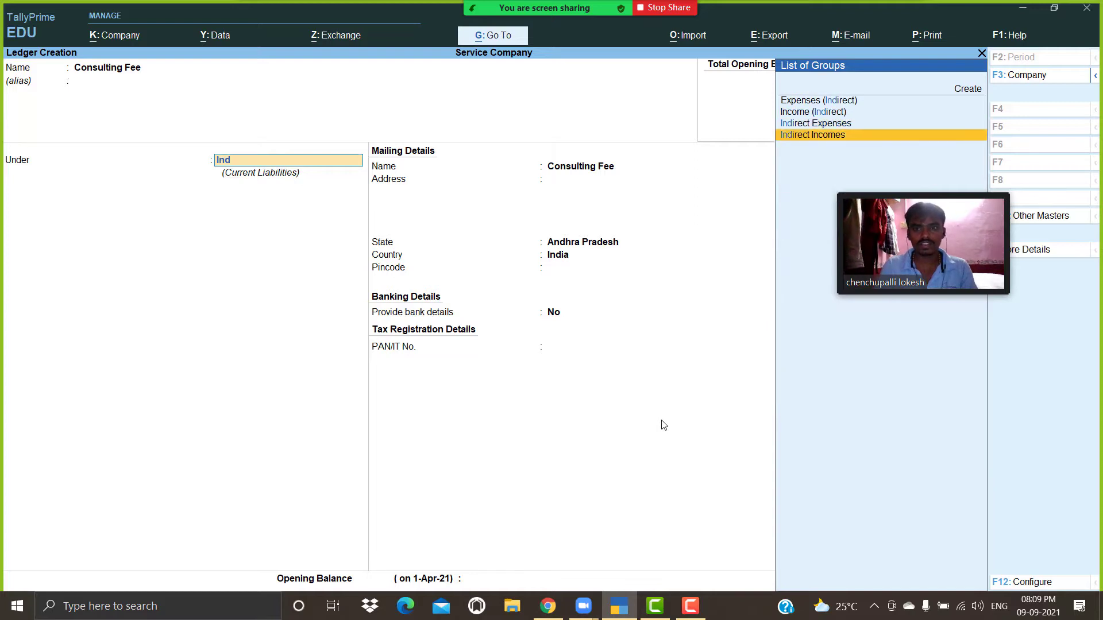
pyautogui.press('Return')
pyautogui.press('Return')
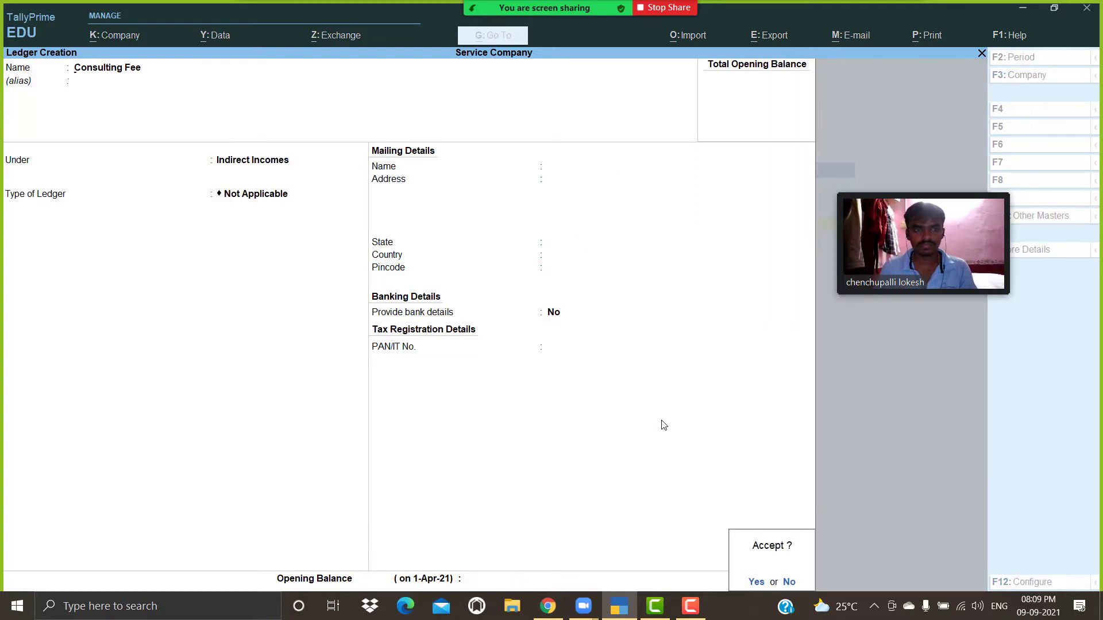
pyautogui.press('Return')
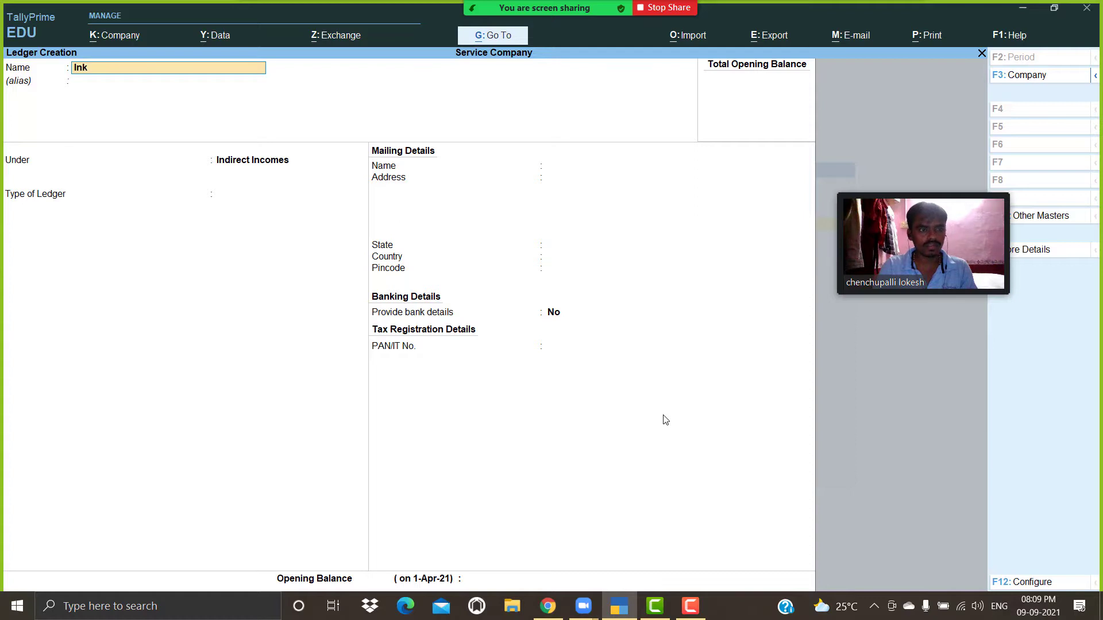
# Step: Create a ledger named Ink & Paper under Sundry Creditors, keep its default details and save it
pyautogui.write('& Paper')
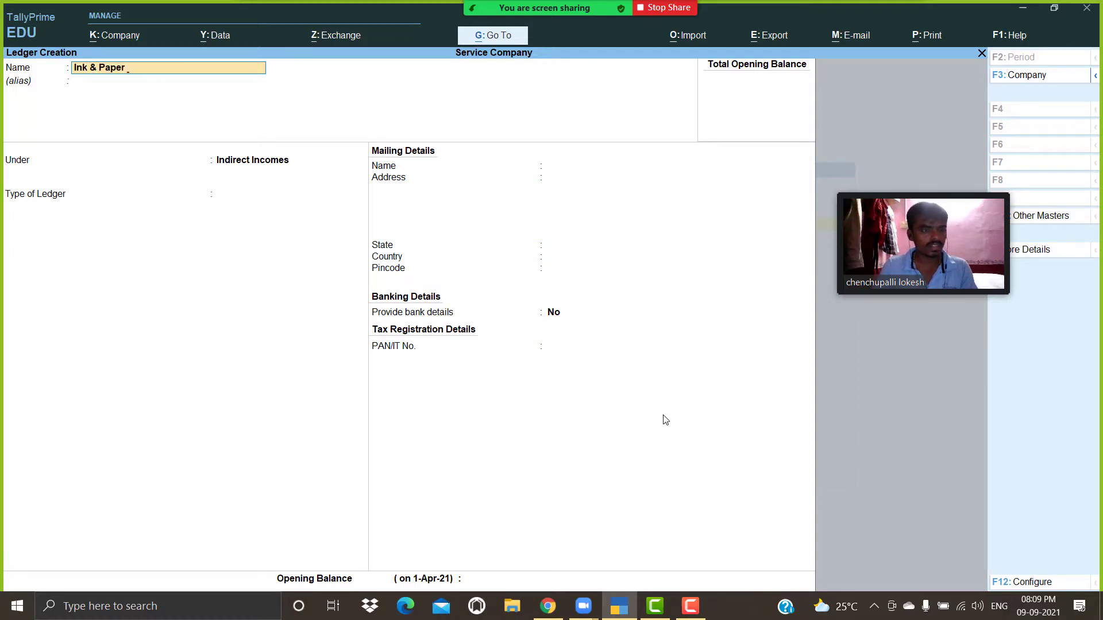
pyautogui.press('Return')
pyautogui.write('Sun')
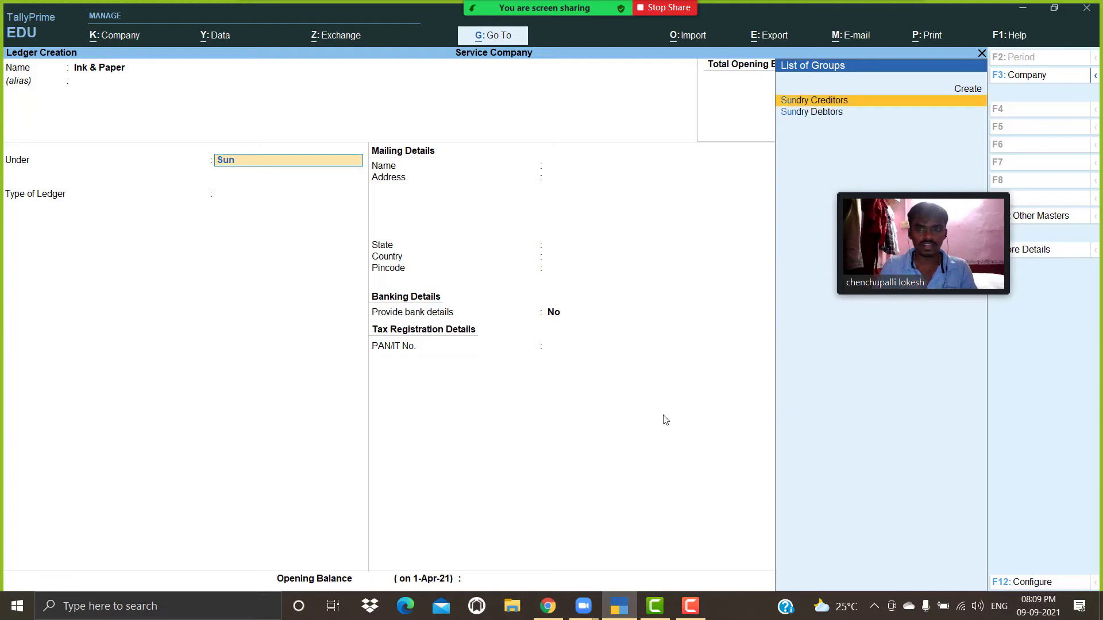
pyautogui.press('Return')
pyautogui.press('Return')
pyautogui.press('Return')
pyautogui.press('Return')
pyautogui.press('Return')
pyautogui.press('Return')
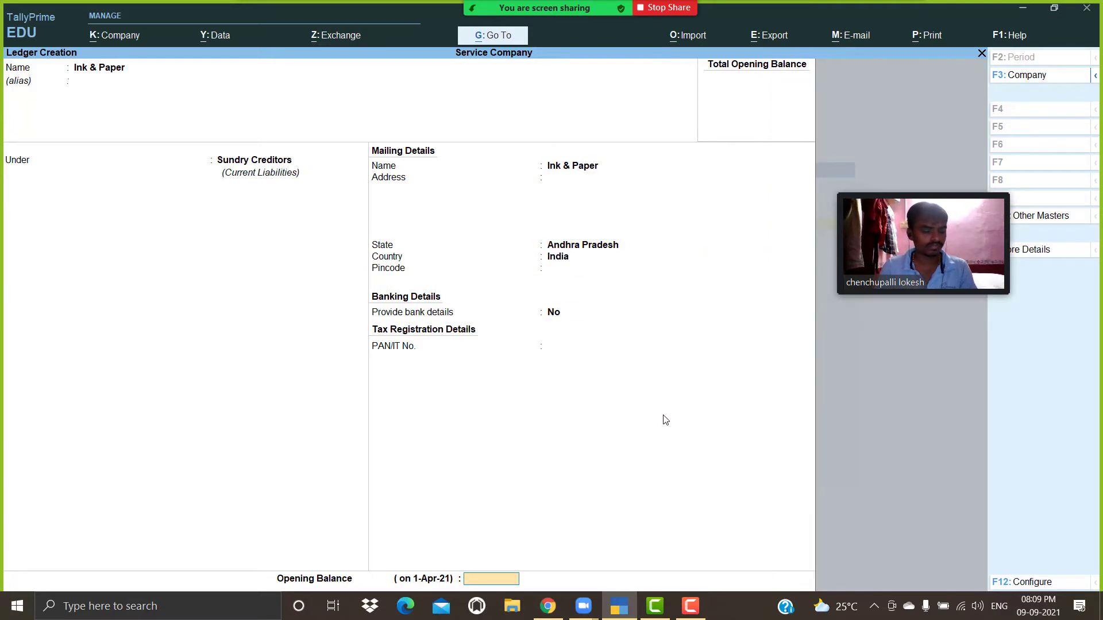
pyautogui.press('Return')
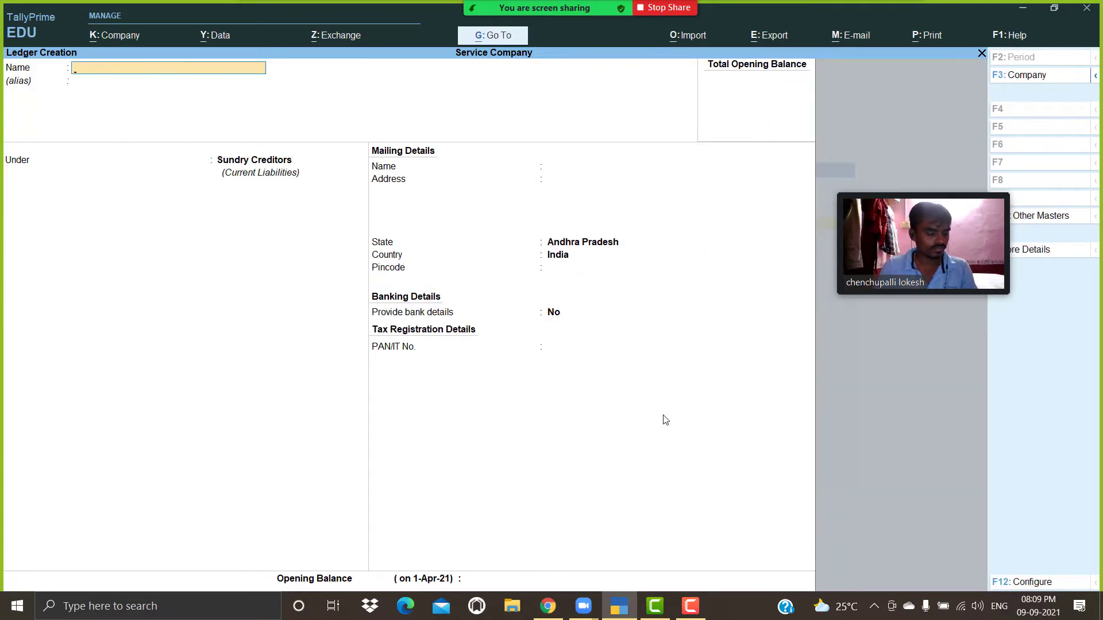
# Step: Create a ledger named Drawings under Capital Account, keep its default details and save it
pyautogui.write('Dr')
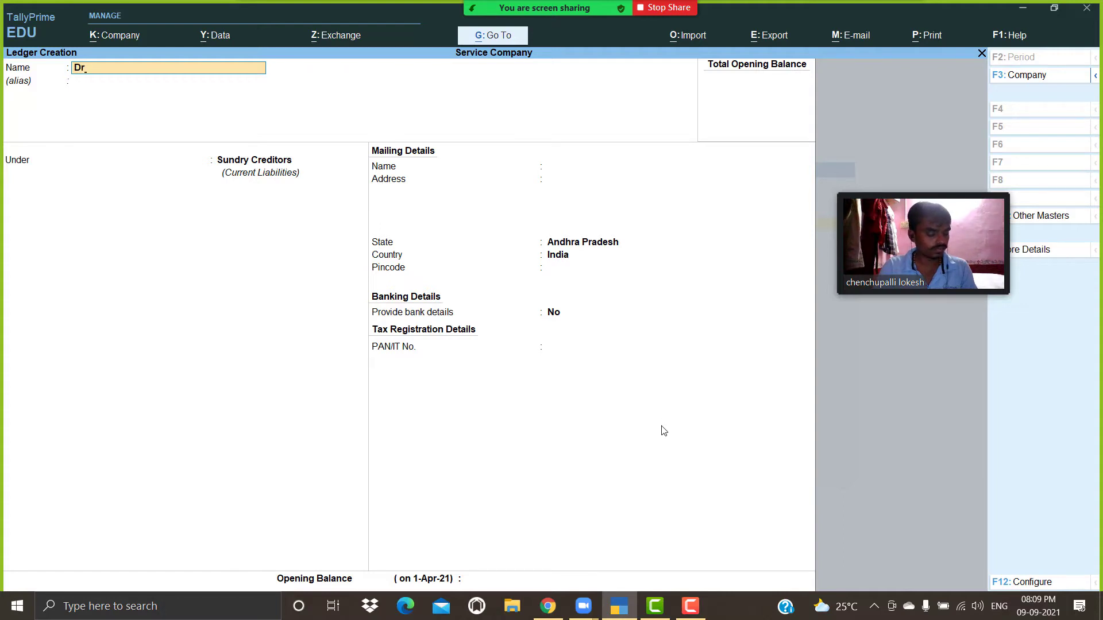
pyautogui.write('awings')
pyautogui.press('Return')
pyautogui.press('Return')
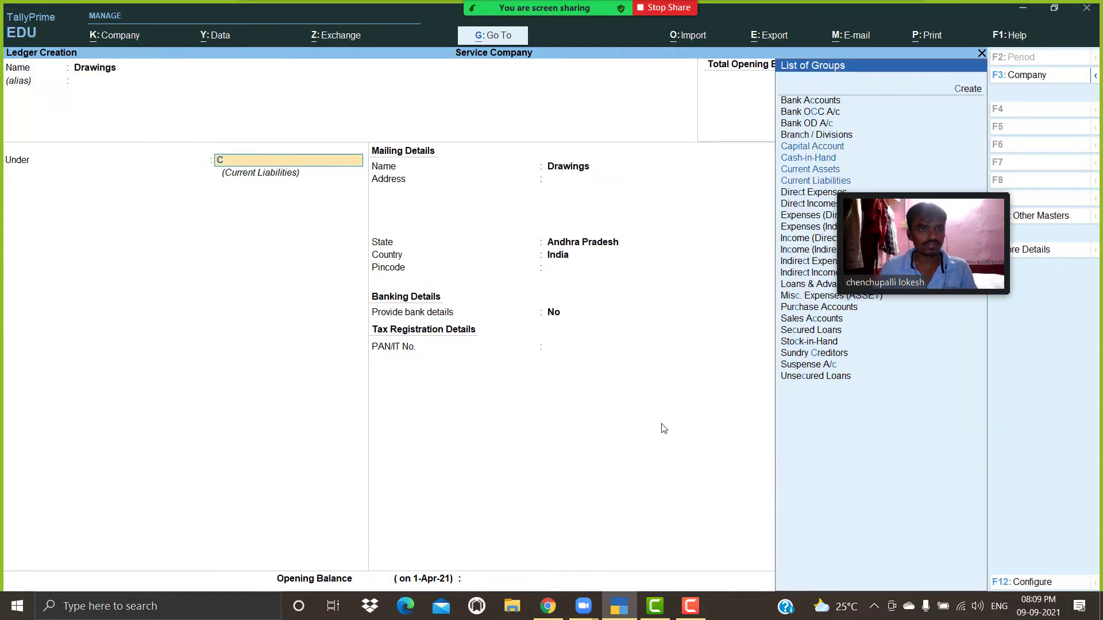
pyautogui.write('ca')
pyautogui.press('Return')
pyautogui.press('Return')
pyautogui.press('Return')
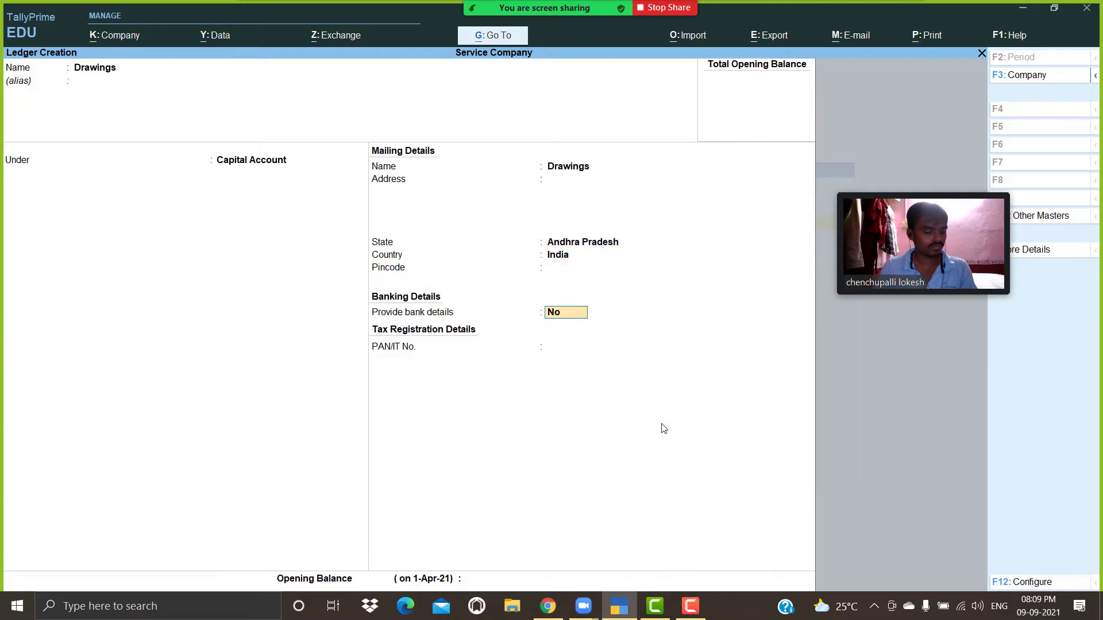
pyautogui.press('Return')
pyautogui.press('Return')
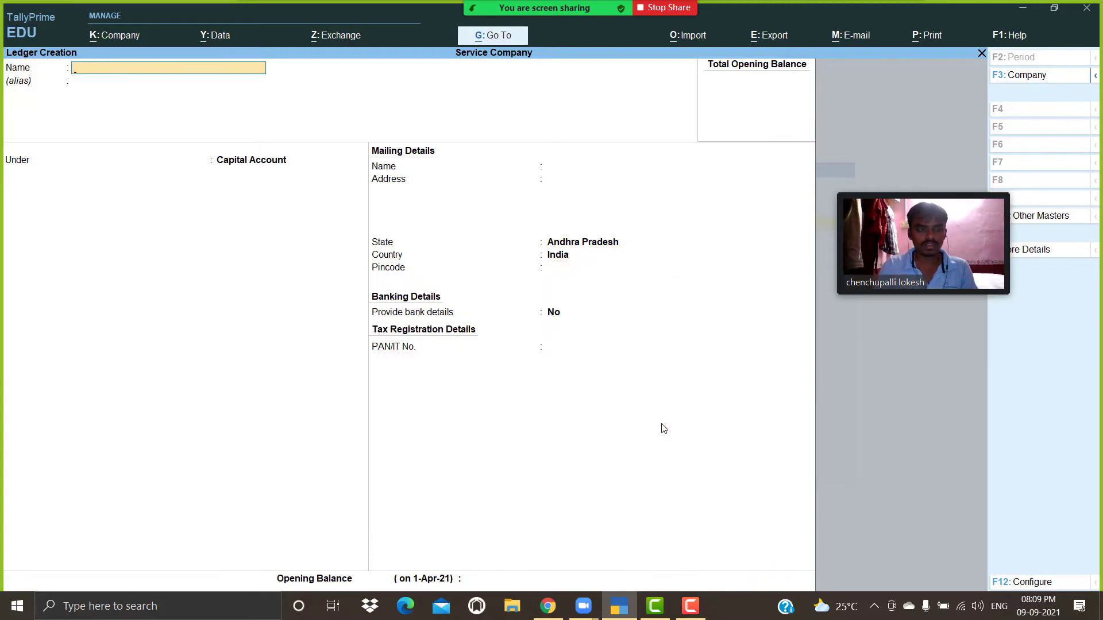
# Step: Create a ledger named Office Exp under Indirect Expenses, keep its default details and save it
pyautogui.write('Office Exp')
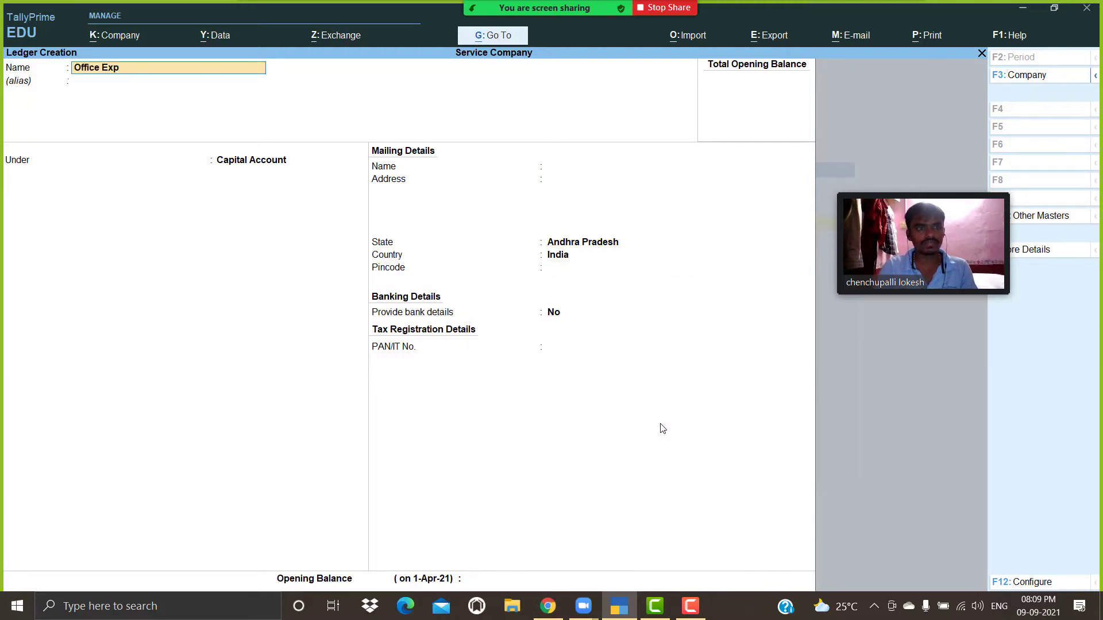
pyautogui.press('Return')
pyautogui.write('Ind')
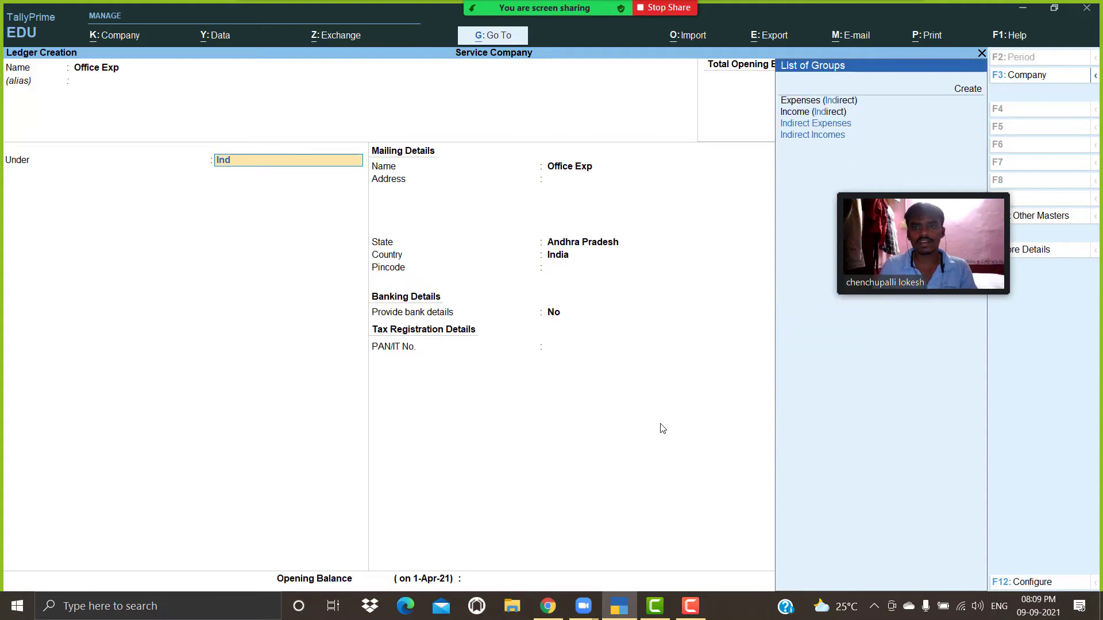
pyautogui.press('Down')
pyautogui.press('Down')
pyautogui.press('Return')
pyautogui.press('Return')
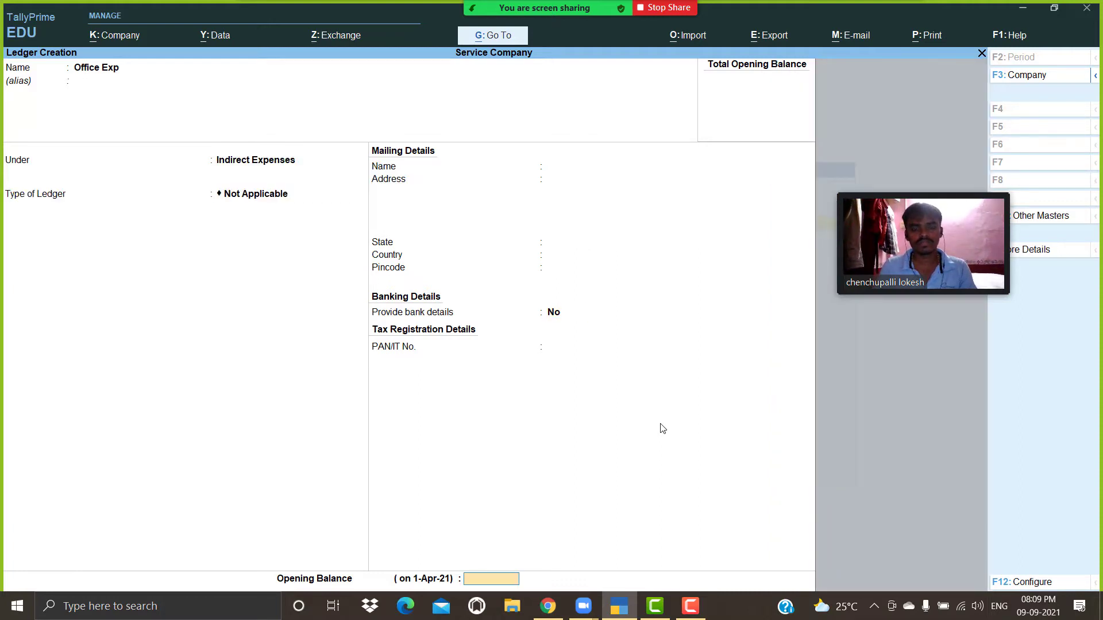
pyautogui.press('Return')
pyautogui.press('Return')
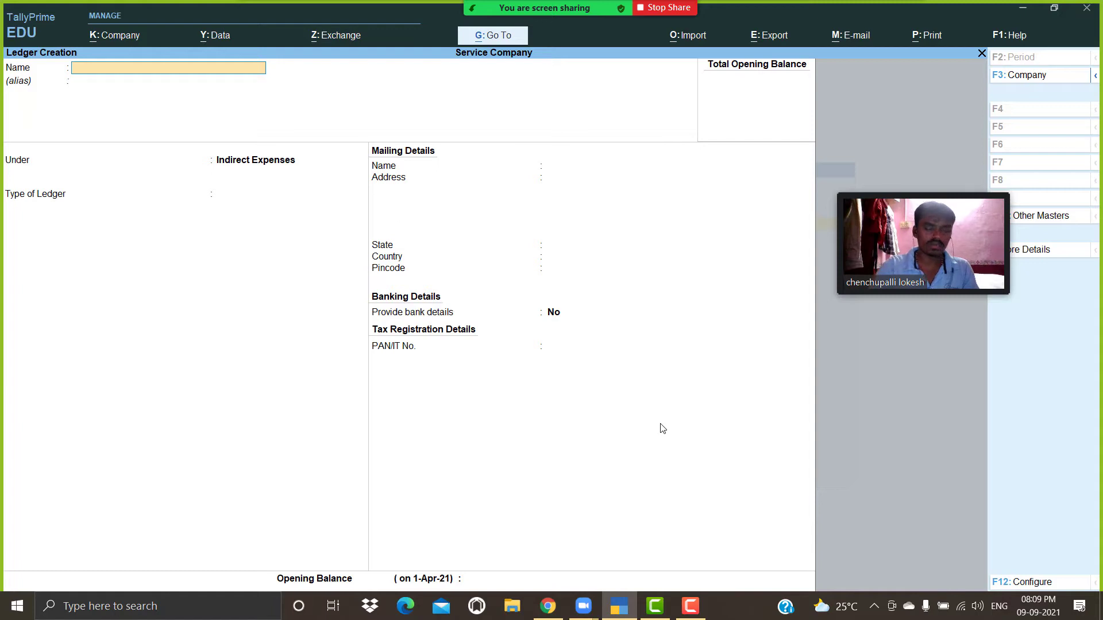
# Step: Create a ledger named Office Rent under Indirect Expenses, keep its default details and save it
pyautogui.write('O')
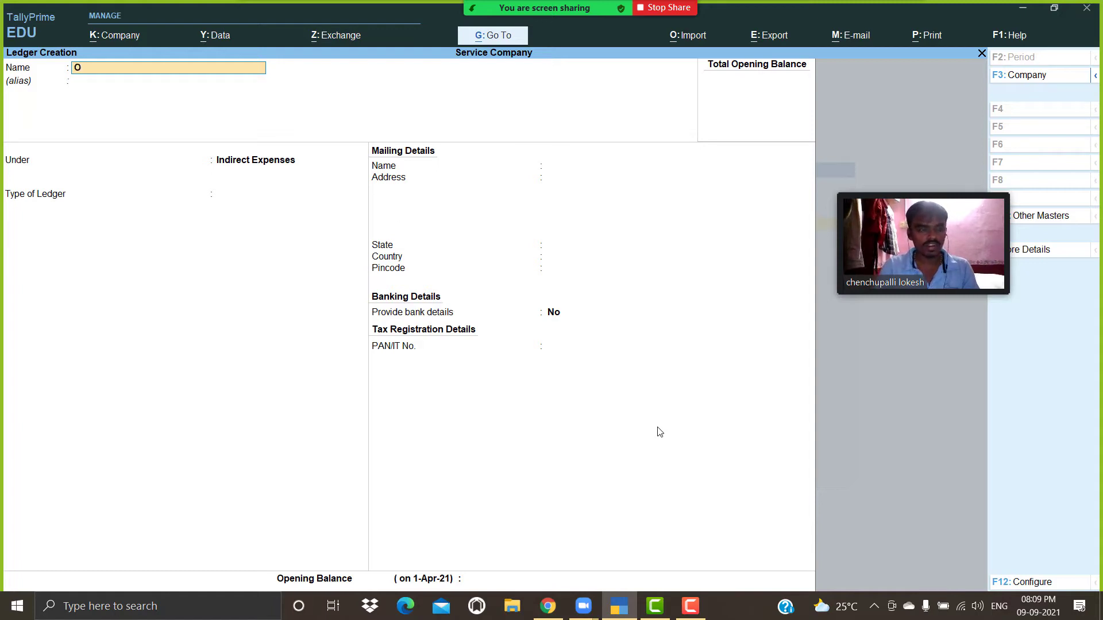
pyautogui.write('ffice Rent')
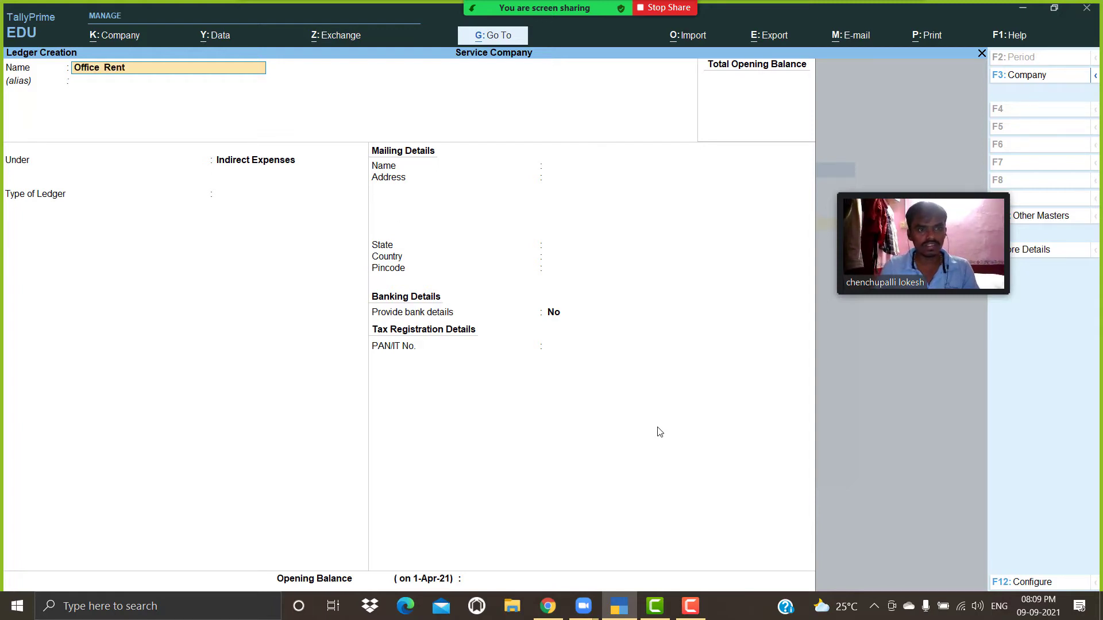
pyautogui.press('Return')
pyautogui.press('Return')
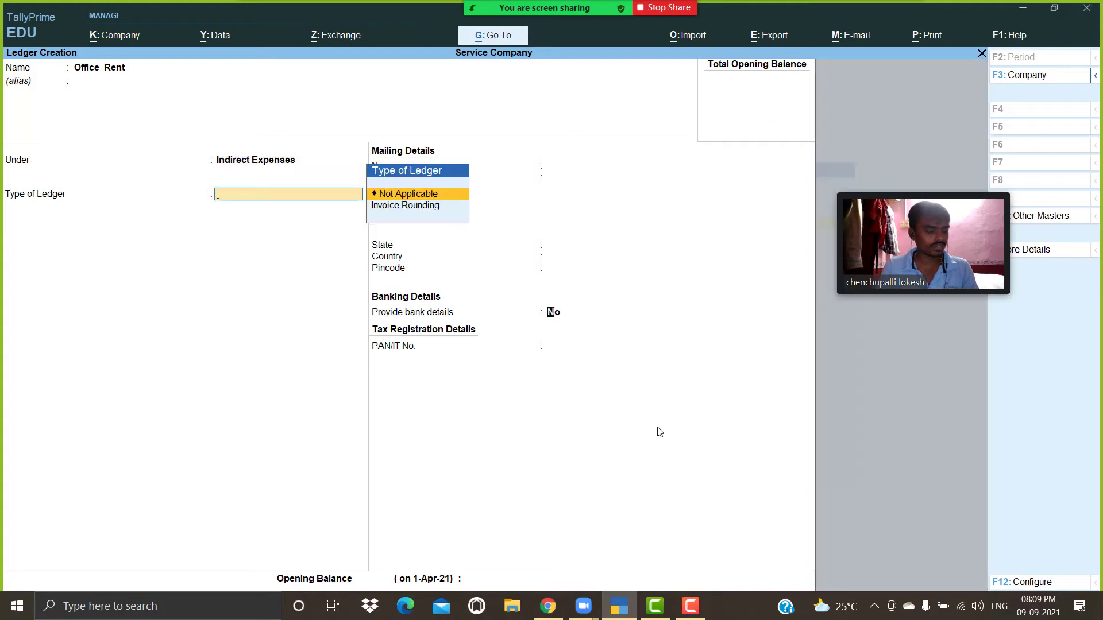
pyautogui.hotkey('ctrl', 'a')
# Step: Create a ledger named Salaries under Indirect Expenses, keep its default details and save it
pyautogui.write('Salaries')
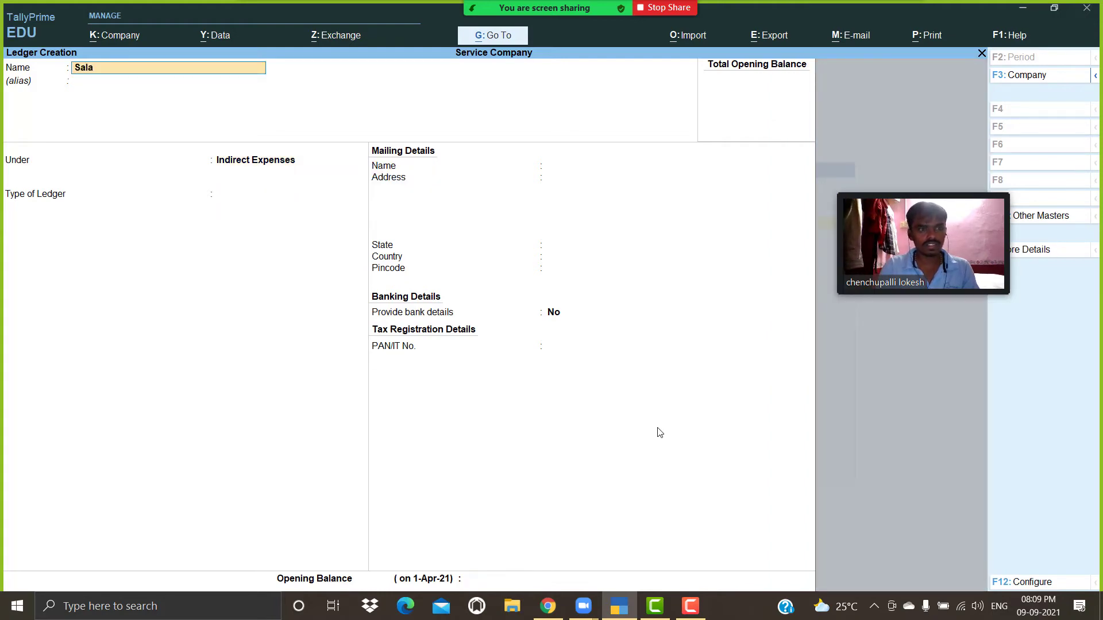
pyautogui.press('Return')
pyautogui.press('Return')
pyautogui.press('Return')
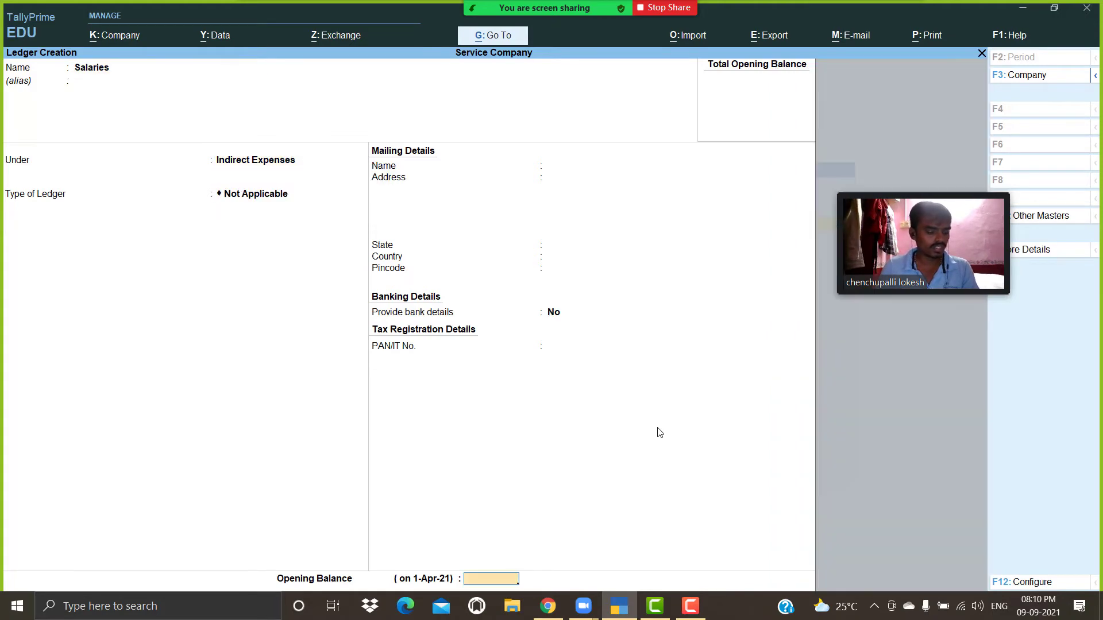
pyautogui.hotkey('ctrl', 'a')
# Step: Create a ledger named Telephone Bill under Indirect Expenses, keep its default details and save it
pyautogui.write('T')
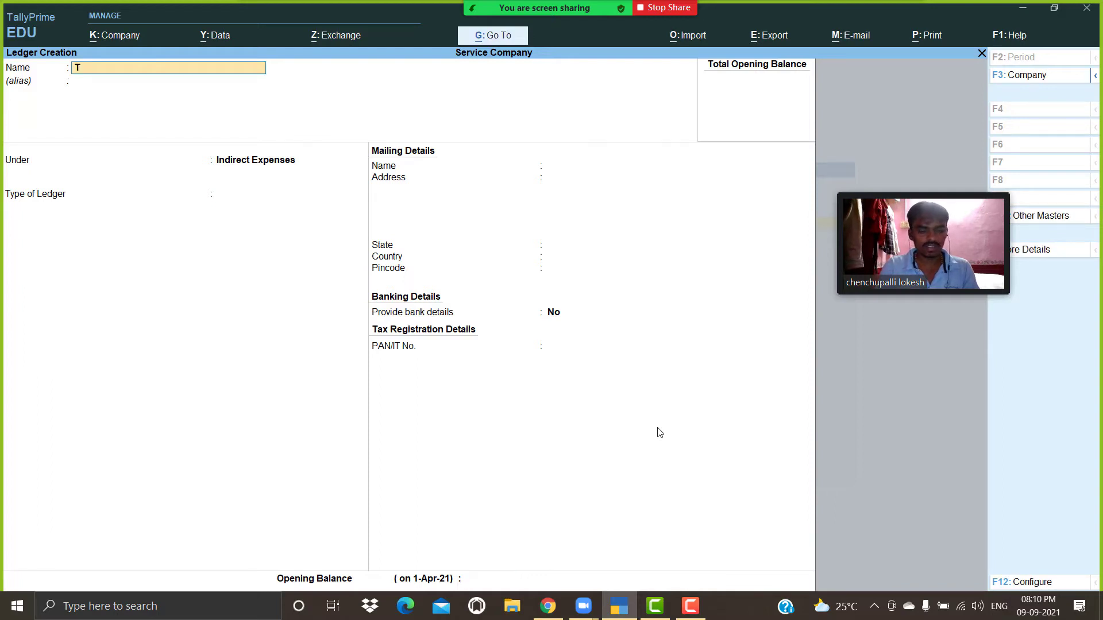
pyautogui.write('elephone Bill')
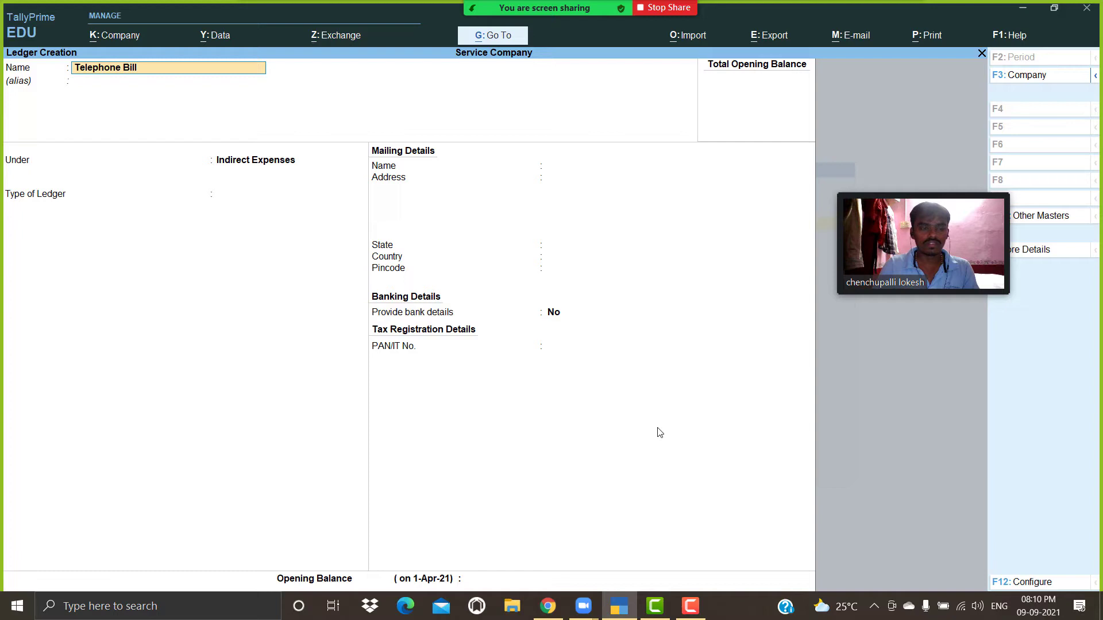
pyautogui.press('Return')
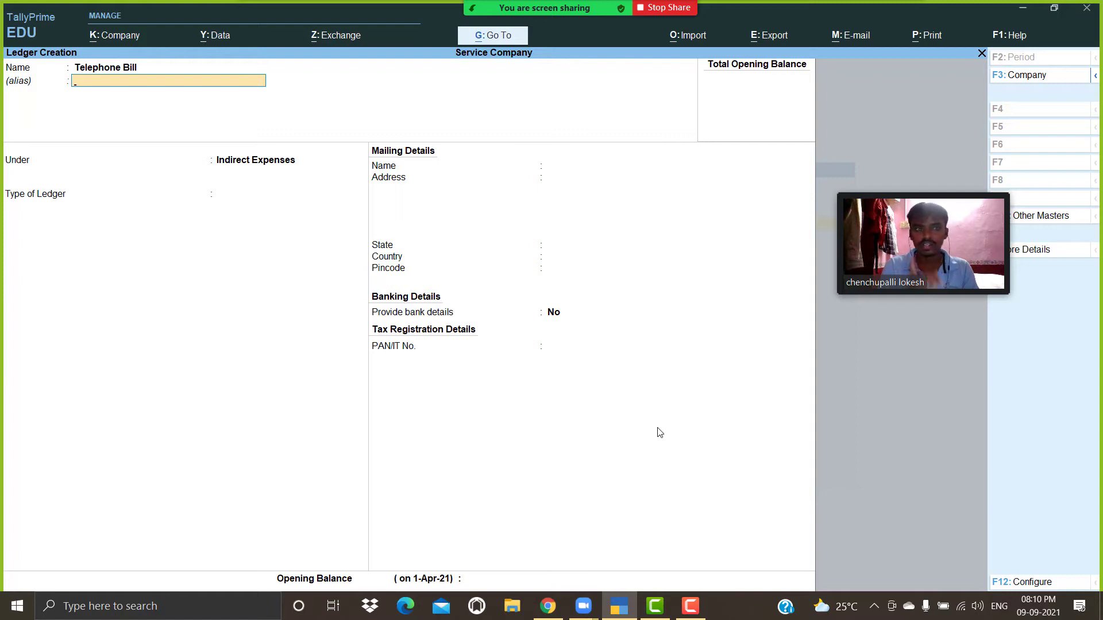
pyautogui.press('Return')
pyautogui.press('Return')
pyautogui.press('Return')
pyautogui.press('Return')
pyautogui.press('Return')
pyautogui.press('Return')
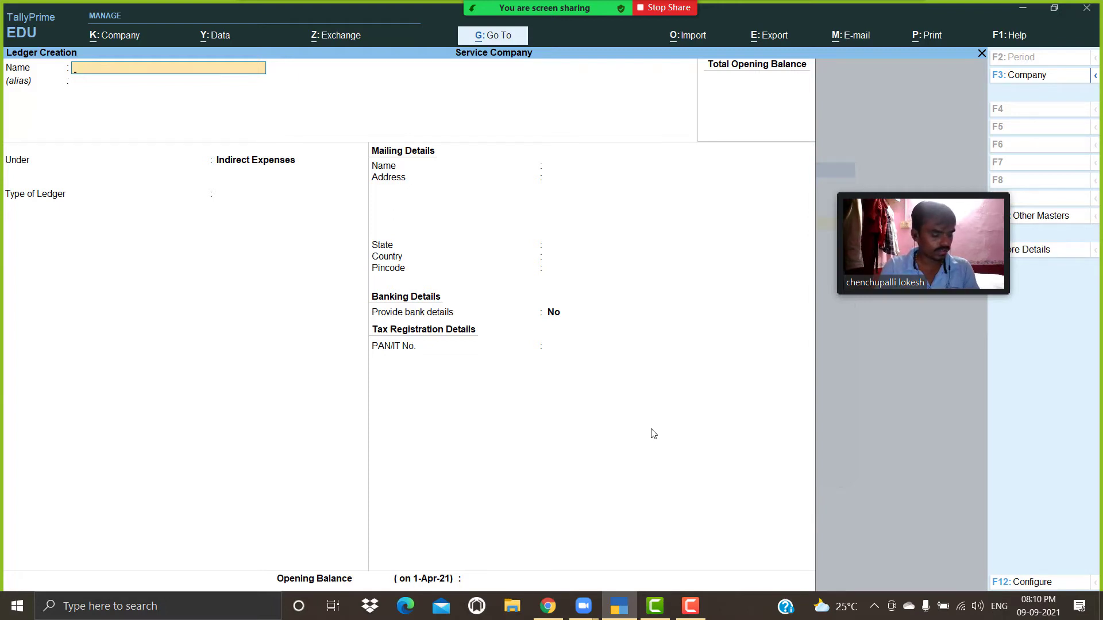
# Step: Create a ledger named Conveyance Bill under Indirect Expenses, keep its default details and save it
pyautogui.write('Conveyance Bill')
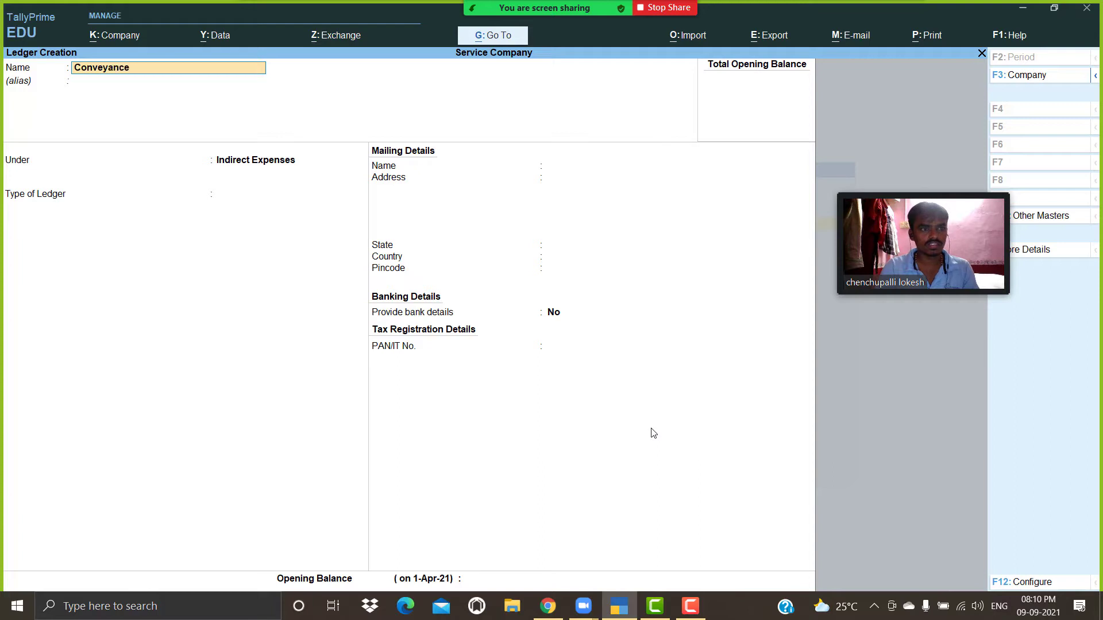
pyautogui.press('Return')
pyautogui.press('Return')
pyautogui.press('Return')
pyautogui.press('Return')
pyautogui.press('Return')
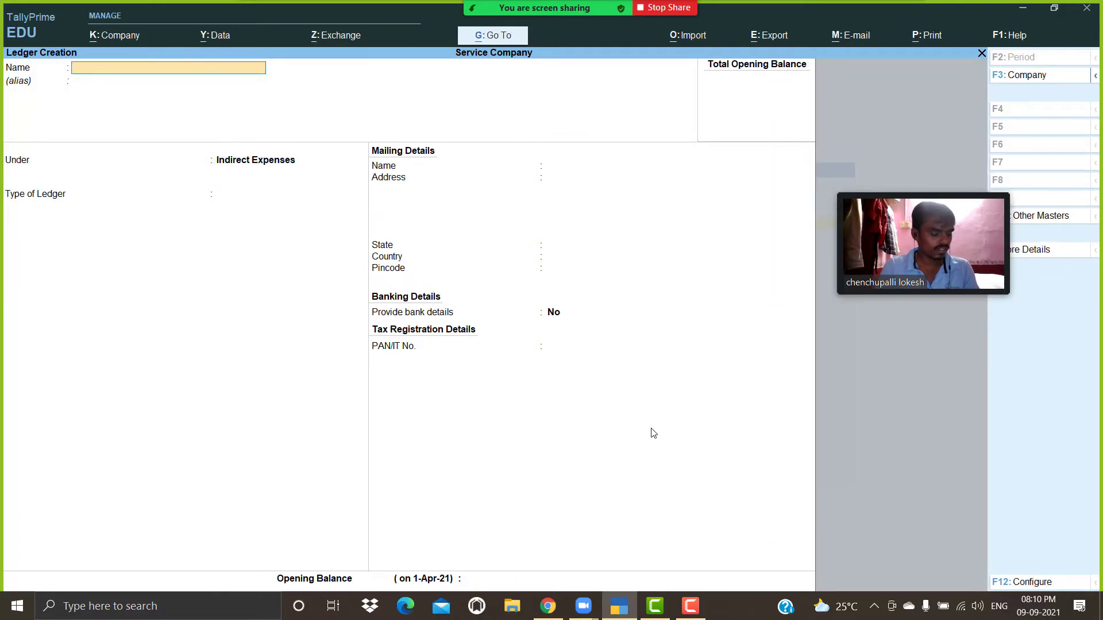
# Step: Create a ledger named Electricity Charges under Indirect Expenses, keep its default details and save it
pyautogui.write('Electric')
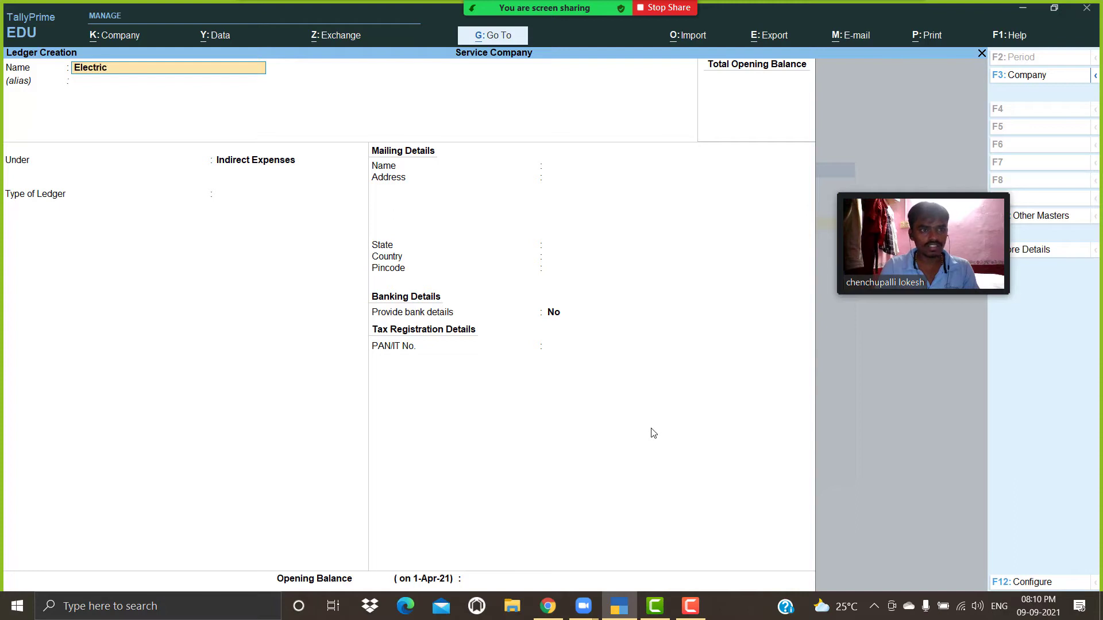
pyautogui.write('ity Charges')
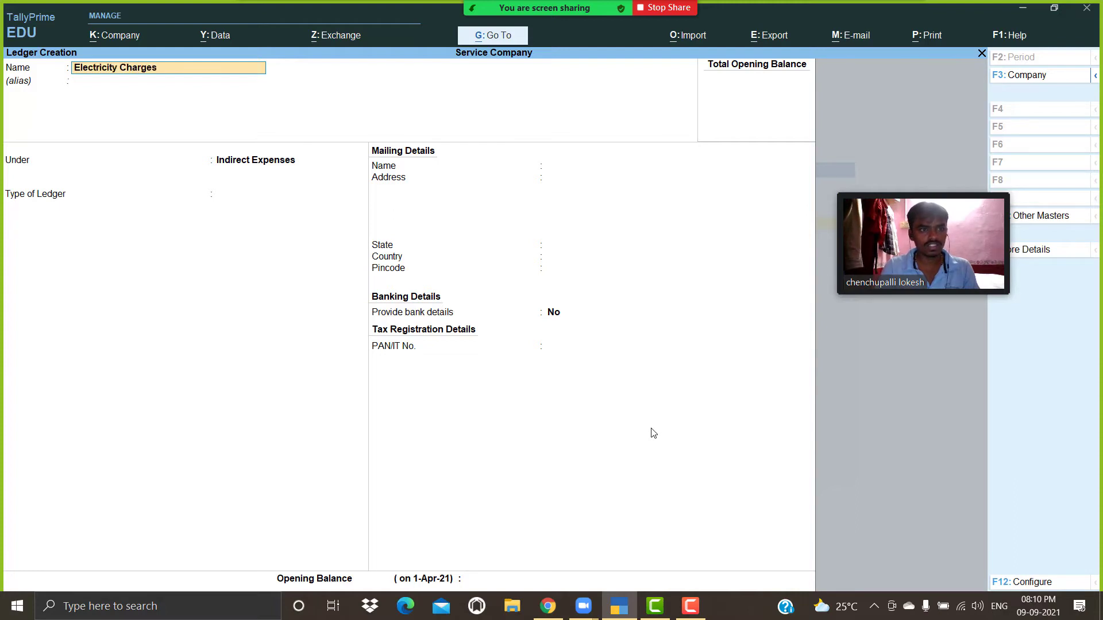
pyautogui.press('Return')
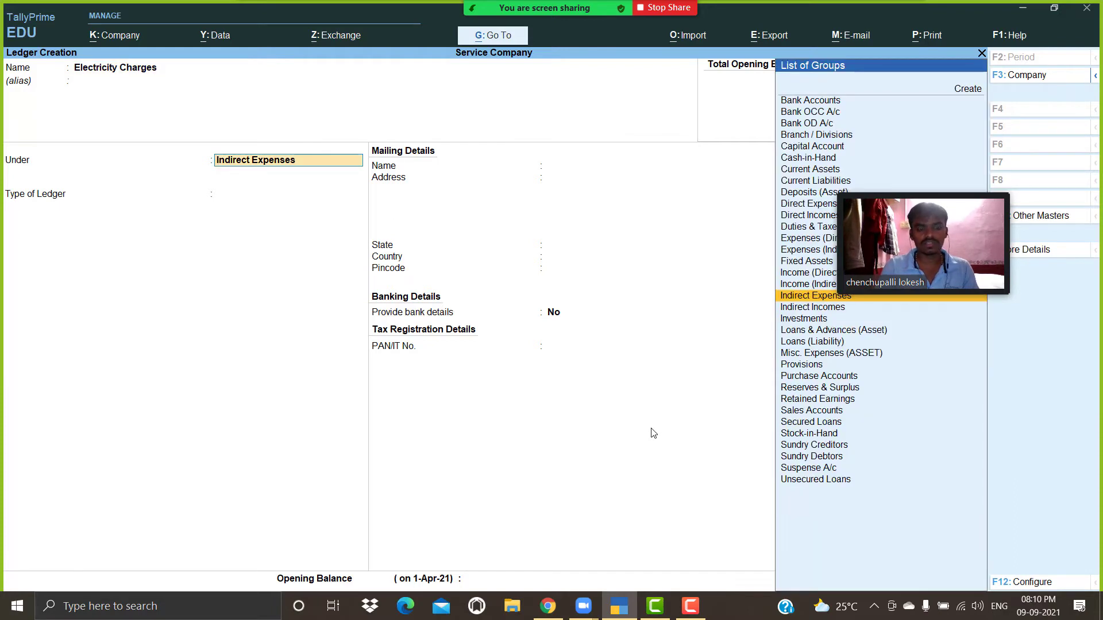
pyautogui.press('Return')
pyautogui.press('Return')
pyautogui.press('Return')
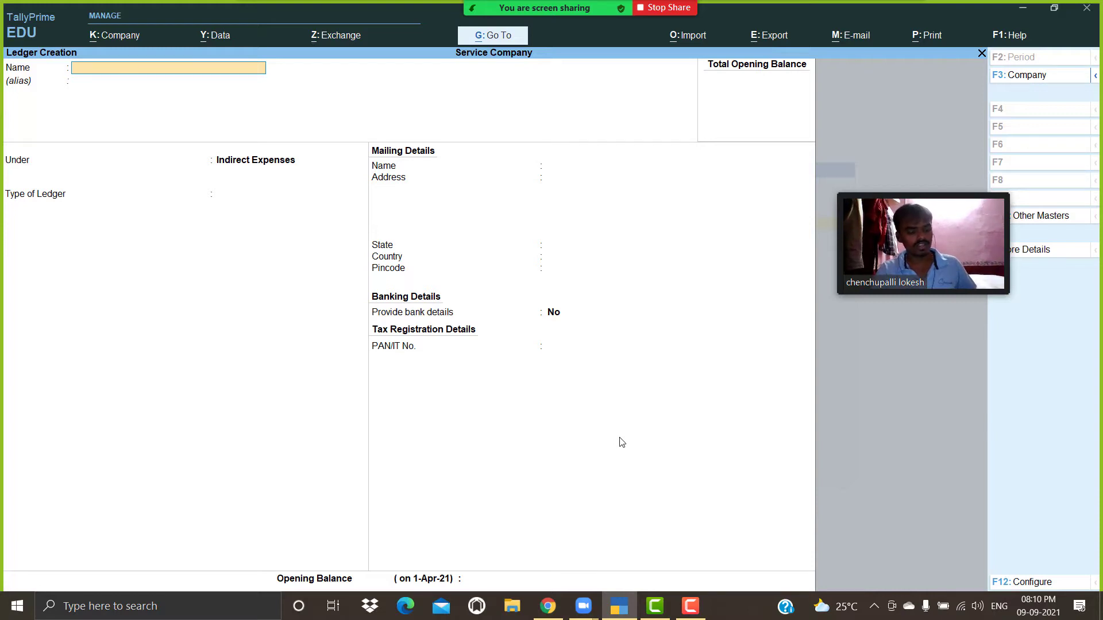
# Step: Leave ledger creation, return to the Gateway of Tally and open voucher entry
pyautogui.press('Escape')
pyautogui.press('y')
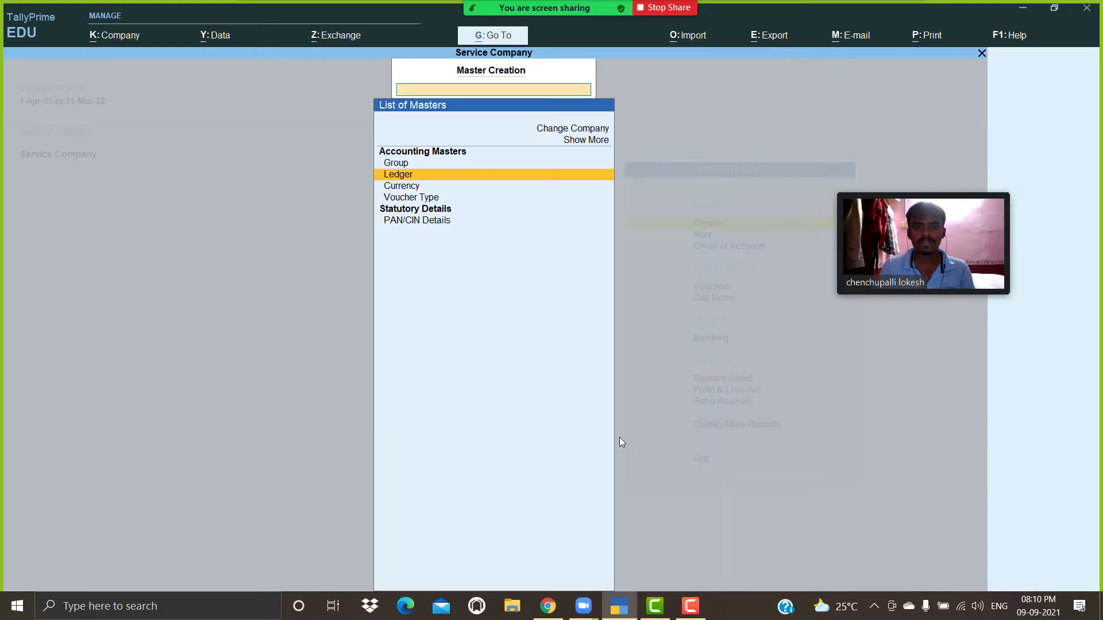
pyautogui.press('Escape')
pyautogui.press('Down')
pyautogui.press('Down')
pyautogui.press('Down')
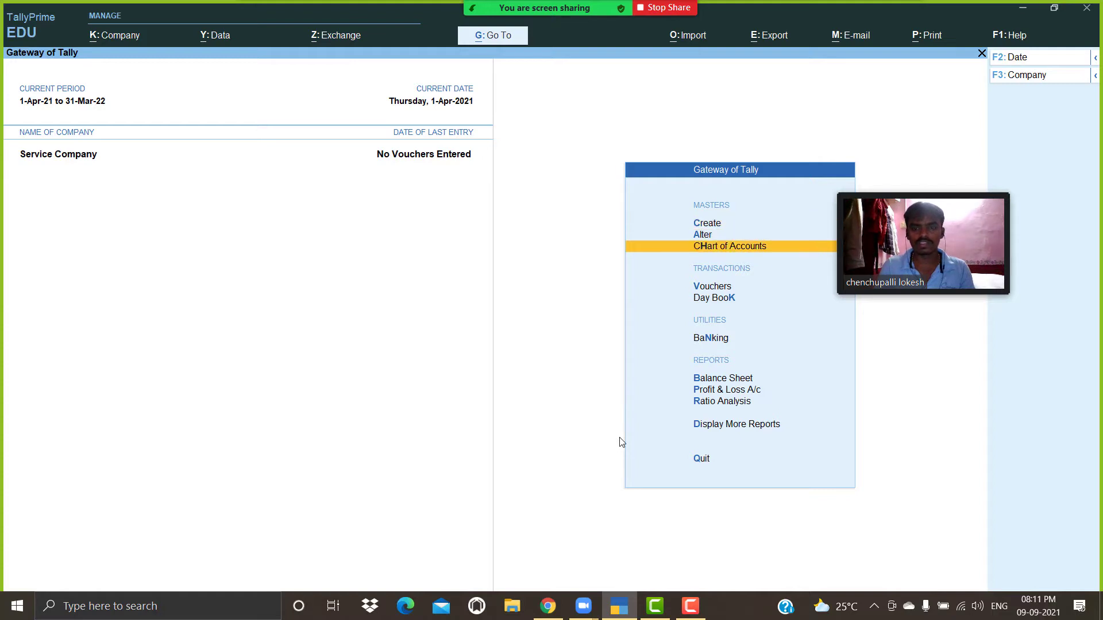
pyautogui.press('Return')
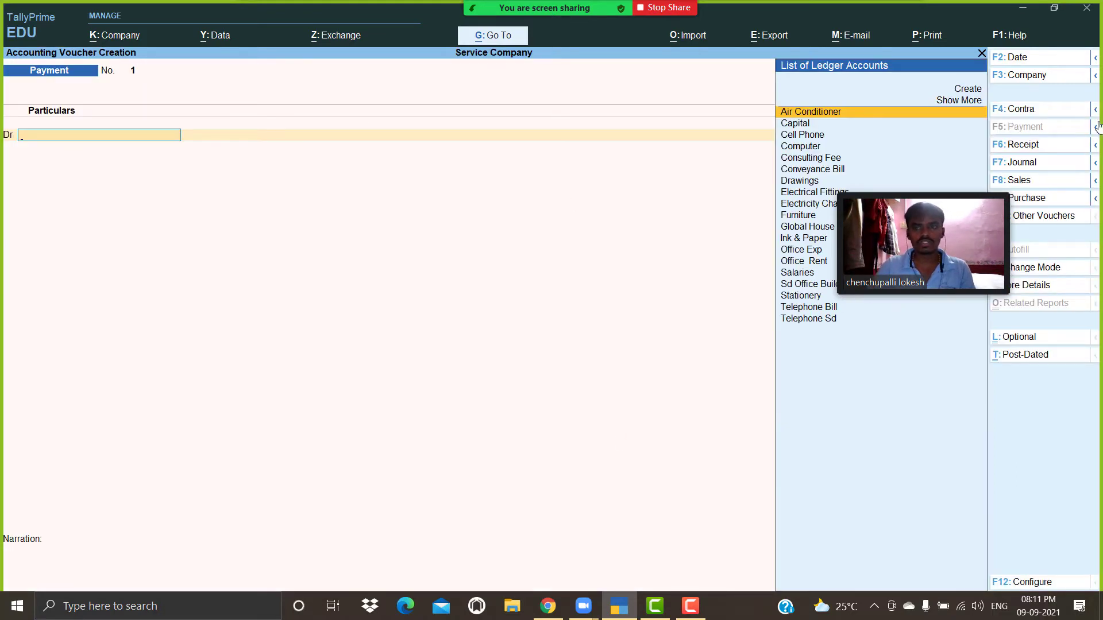
# Step: Switch the new voucher to a Receipt and set its date to 1-4
pyautogui.click(1026, 148)
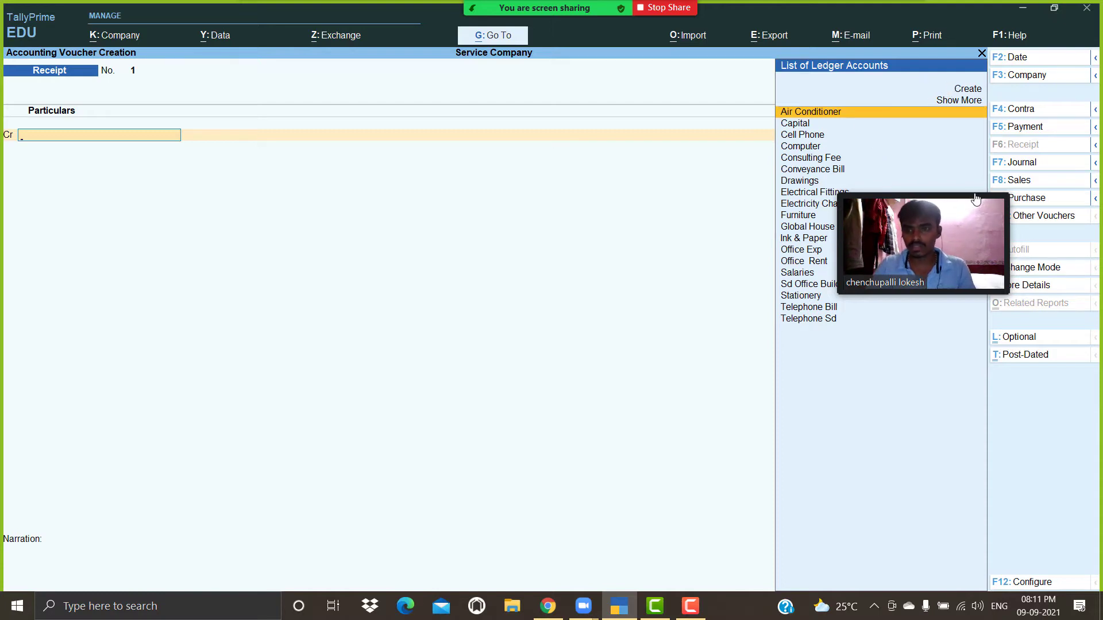
pyautogui.moveTo(972, 196)
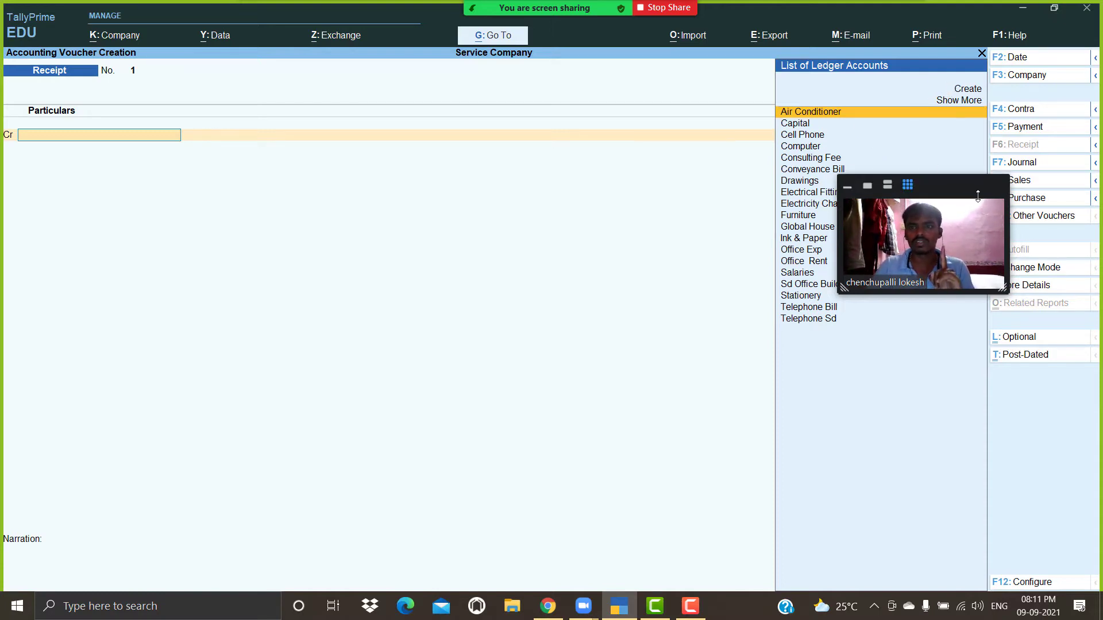
pyautogui.click(1025, 59)
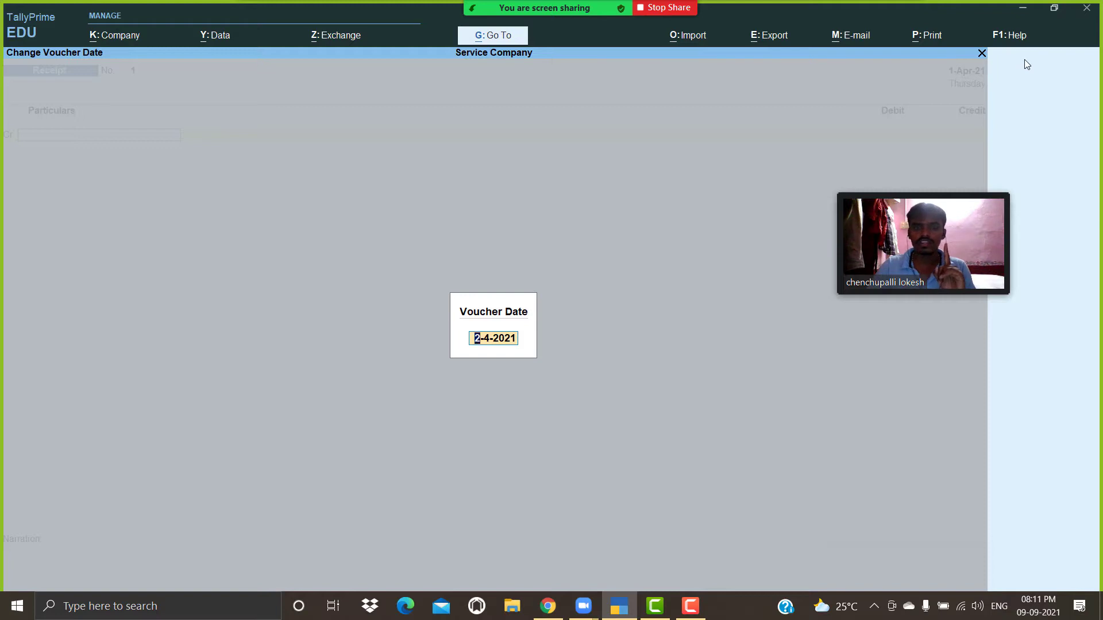
pyautogui.write('1-4')
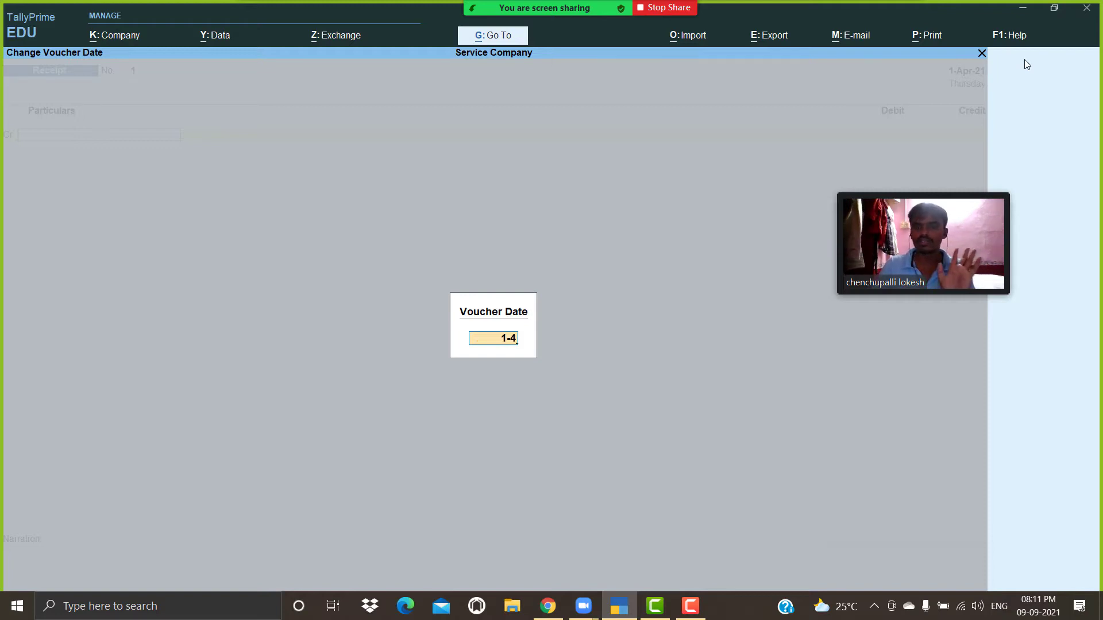
pyautogui.press('Return')
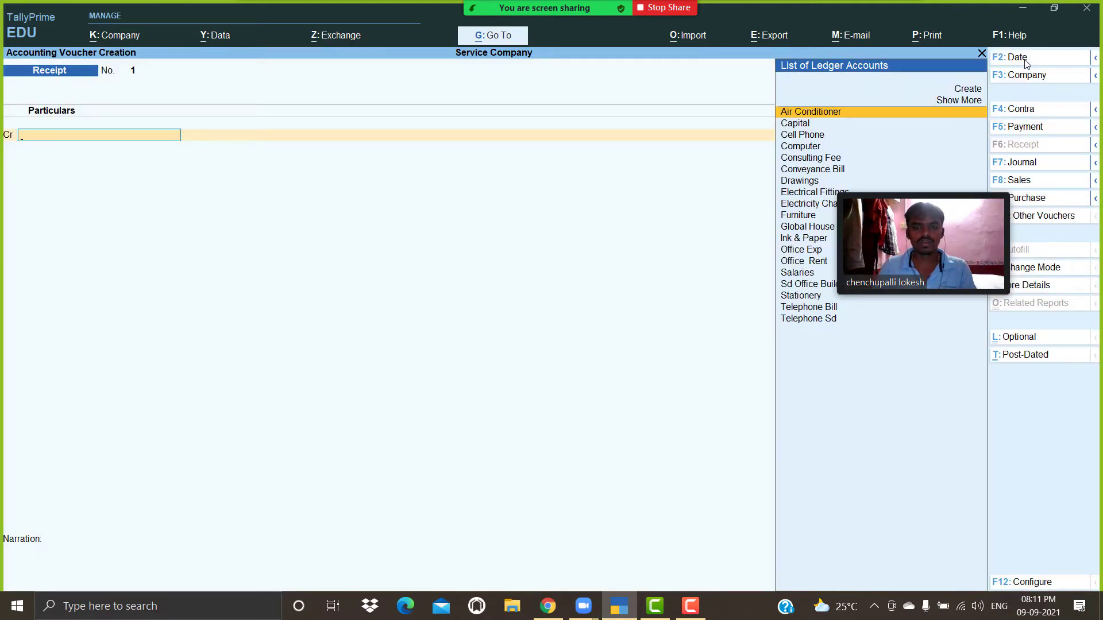
# Step: Record the receipt crediting Capital and debiting Cash with 3,00,000, leave the narration empty and save it
pyautogui.press('Return')
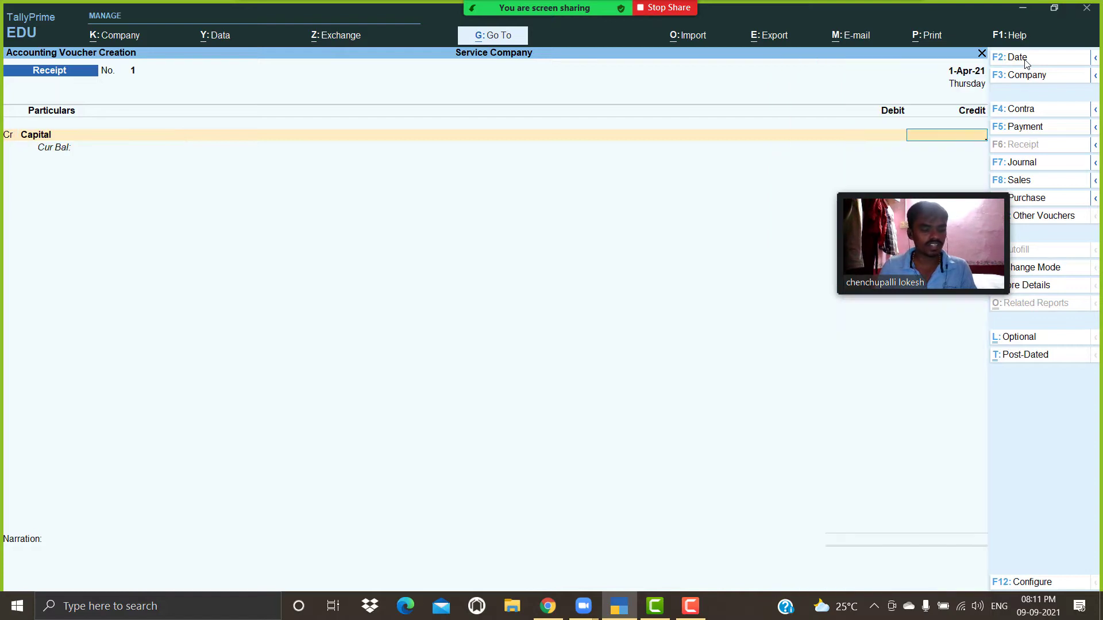
pyautogui.write('30000')
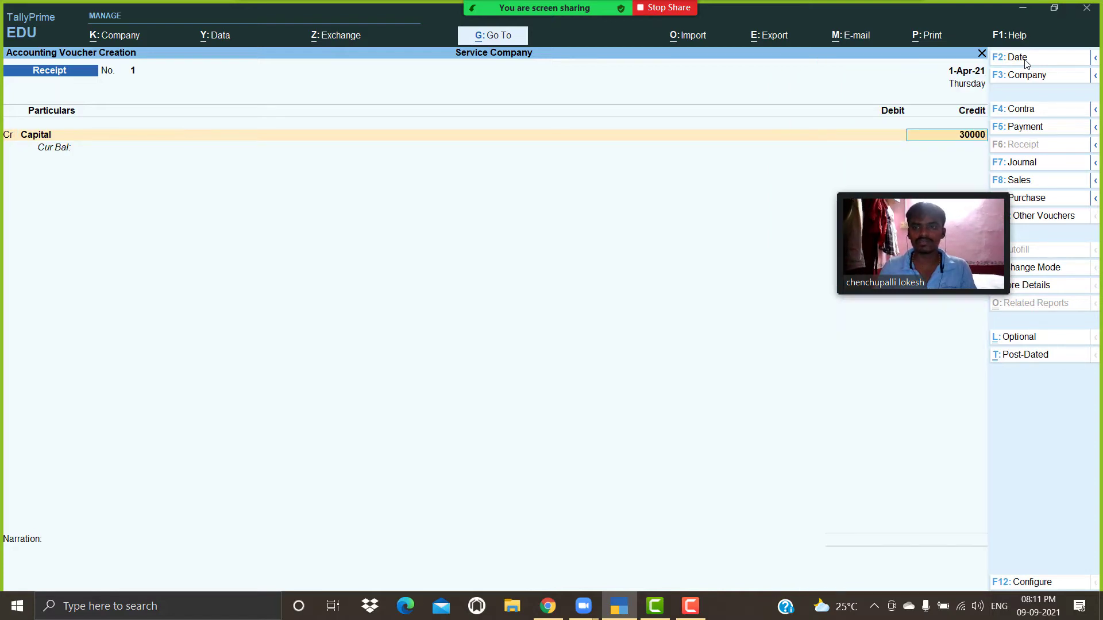
pyautogui.write('0')
pyautogui.press('Return')
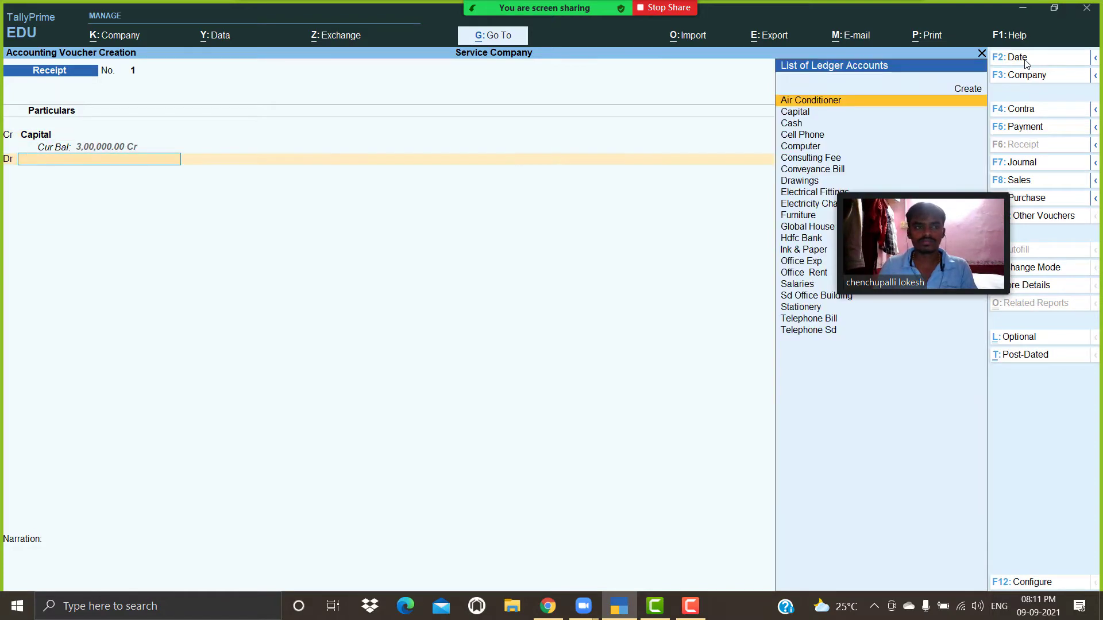
pyautogui.press('Down')
pyautogui.press('Down')
pyautogui.press('Return')
pyautogui.press('Return')
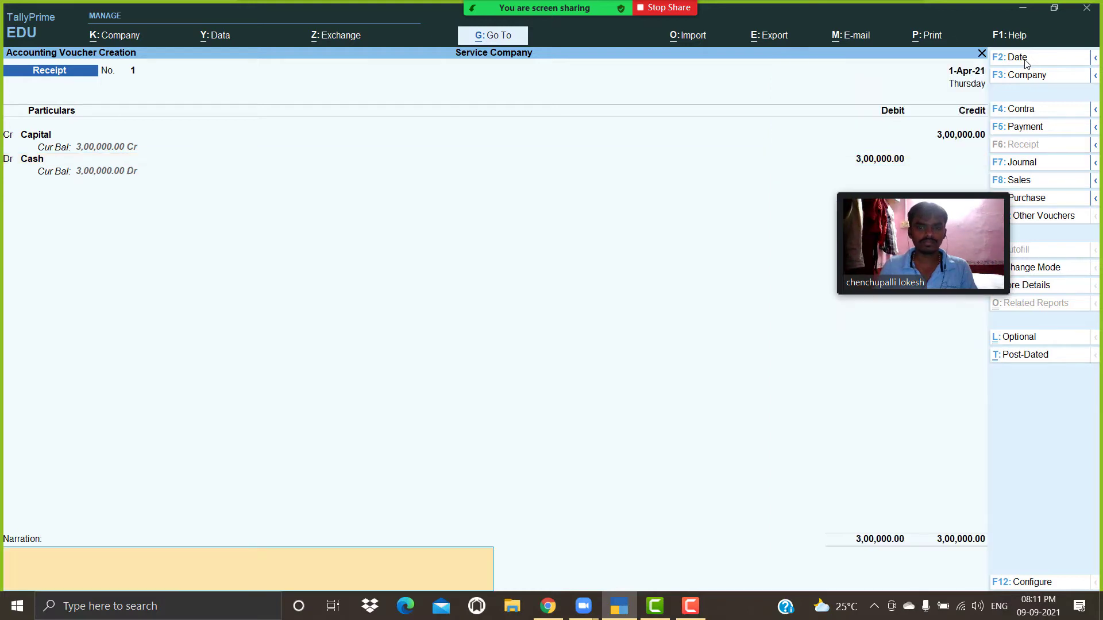
pyautogui.press('Return')
pyautogui.press('Return')
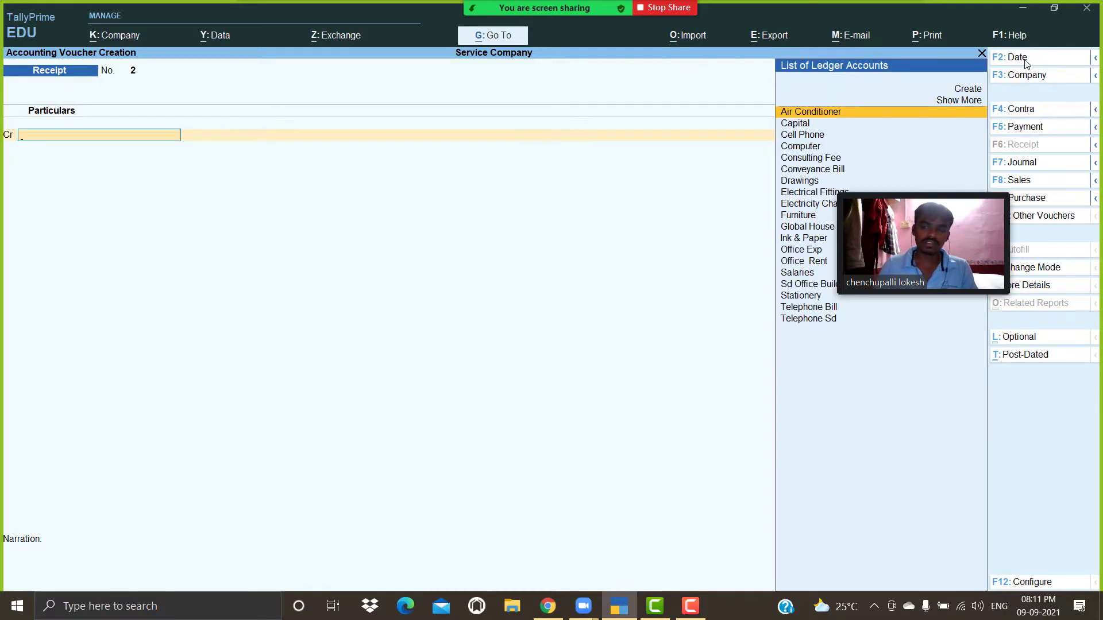
# Step: Record a Payment voucher debiting Computer with 22,500 and crediting Cash, leave the narration empty and save it
pyautogui.click(1034, 131)
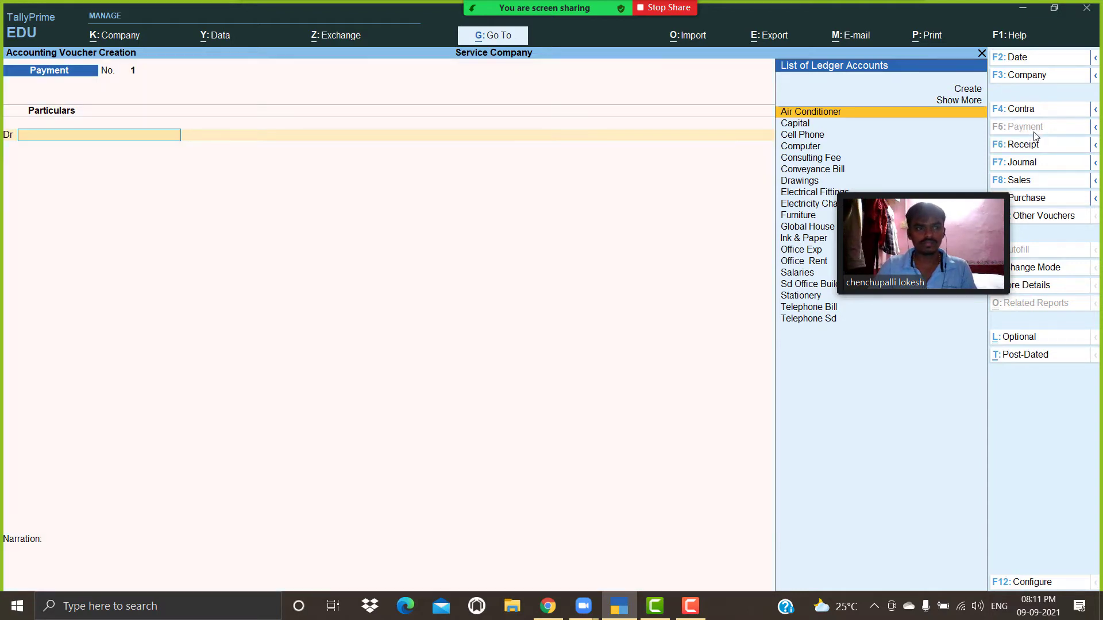
pyautogui.write('comp')
pyautogui.press('Return')
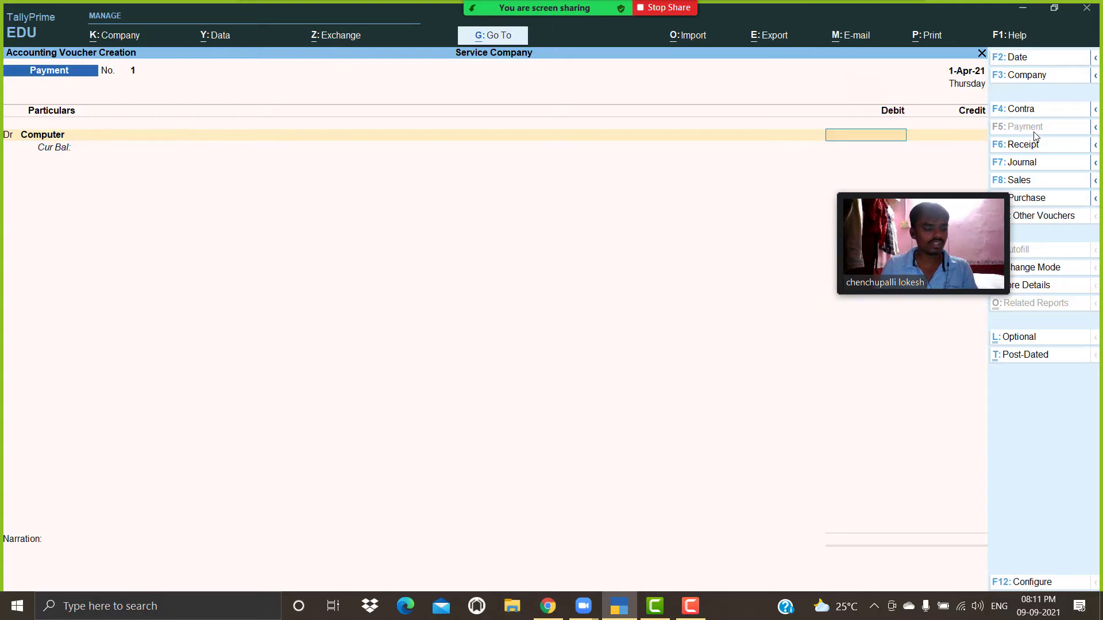
pyautogui.write('22500')
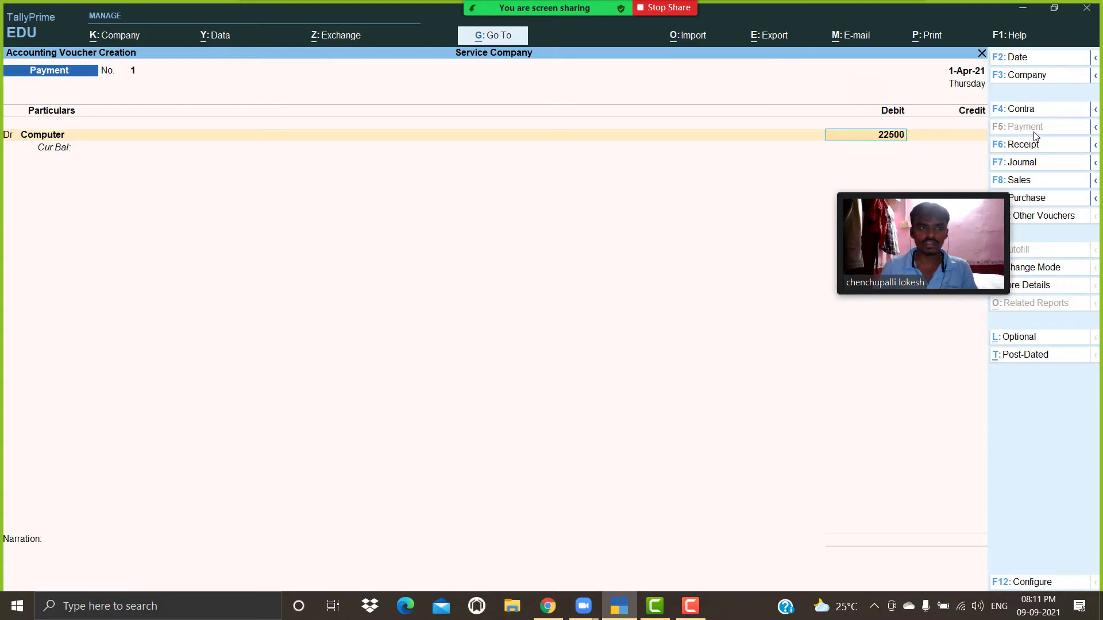
pyautogui.press('Return')
pyautogui.press('Down')
pyautogui.press('Down')
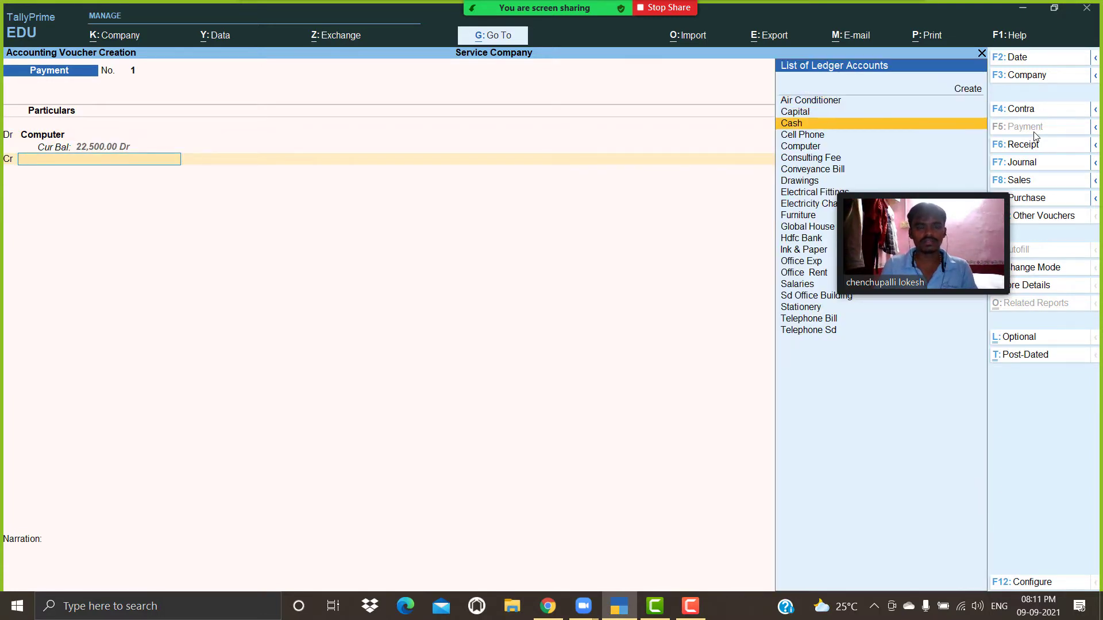
pyautogui.press('Return')
pyautogui.press('Return')
pyautogui.press('Return')
pyautogui.press('Return')
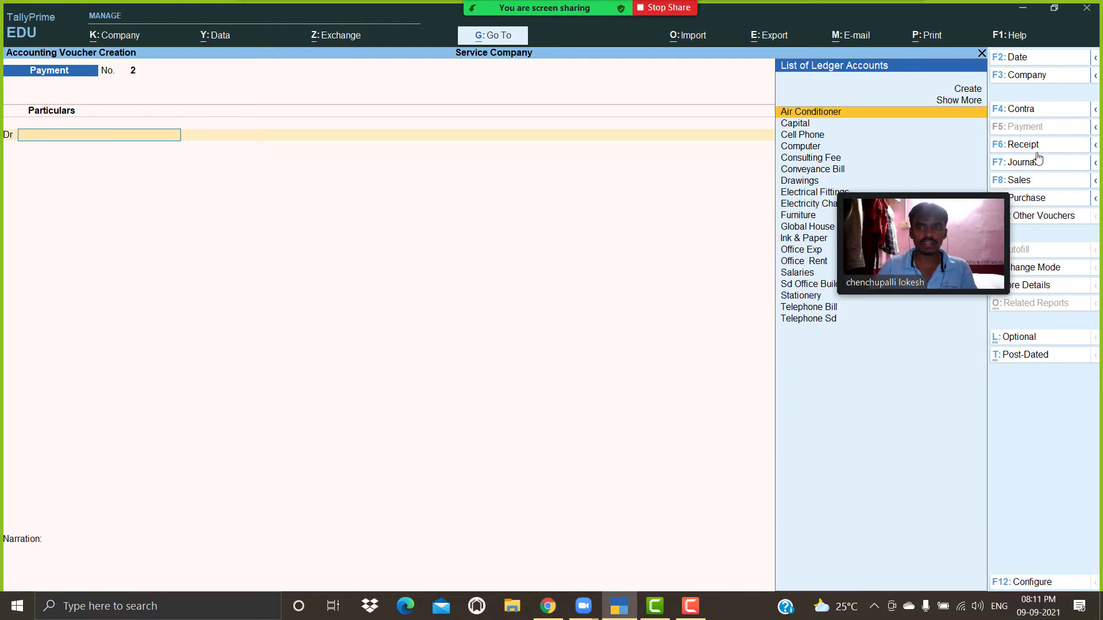
# Step: Start a Contra voucher crediting Cash with 1,00,000 and debiting Hdfc Bank with the same amount
pyautogui.click(1036, 119)
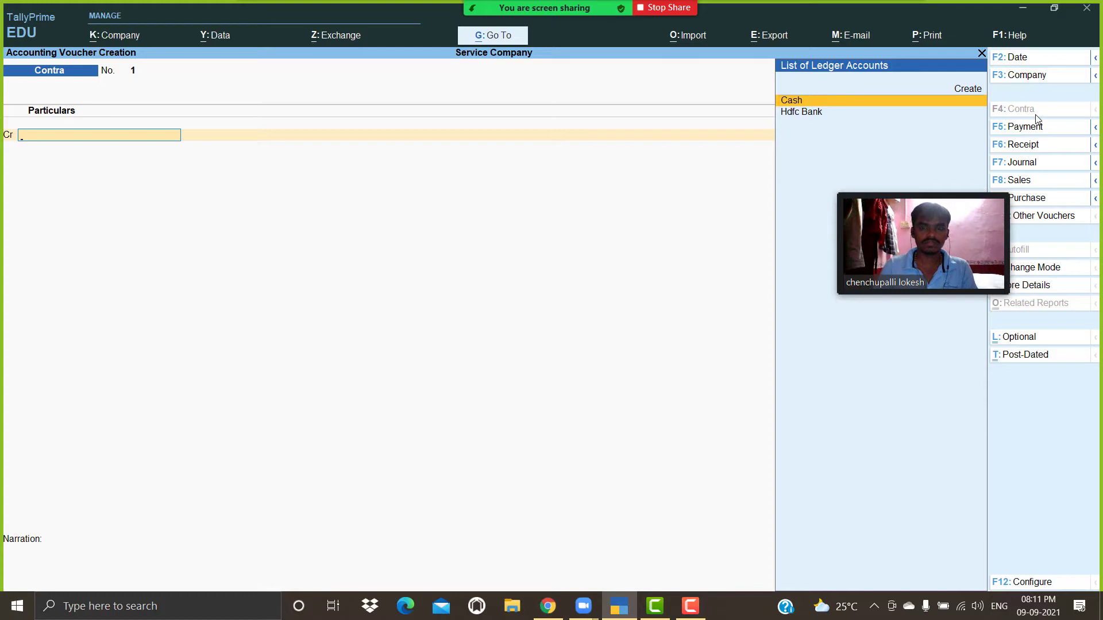
pyautogui.press('Return')
pyautogui.write('100000')
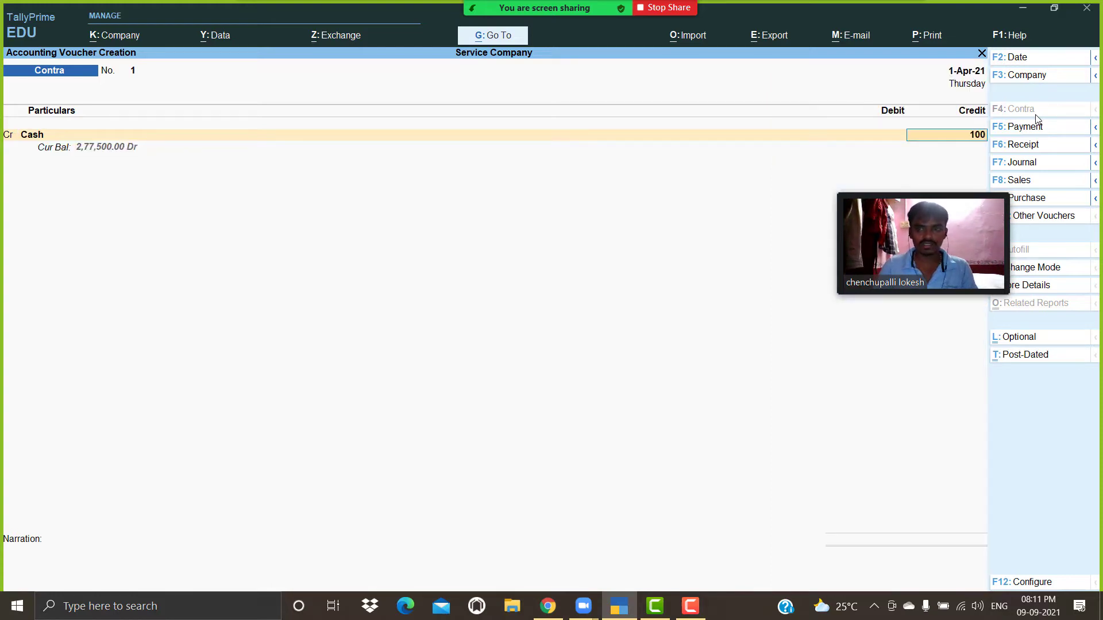
pyautogui.press('Return')
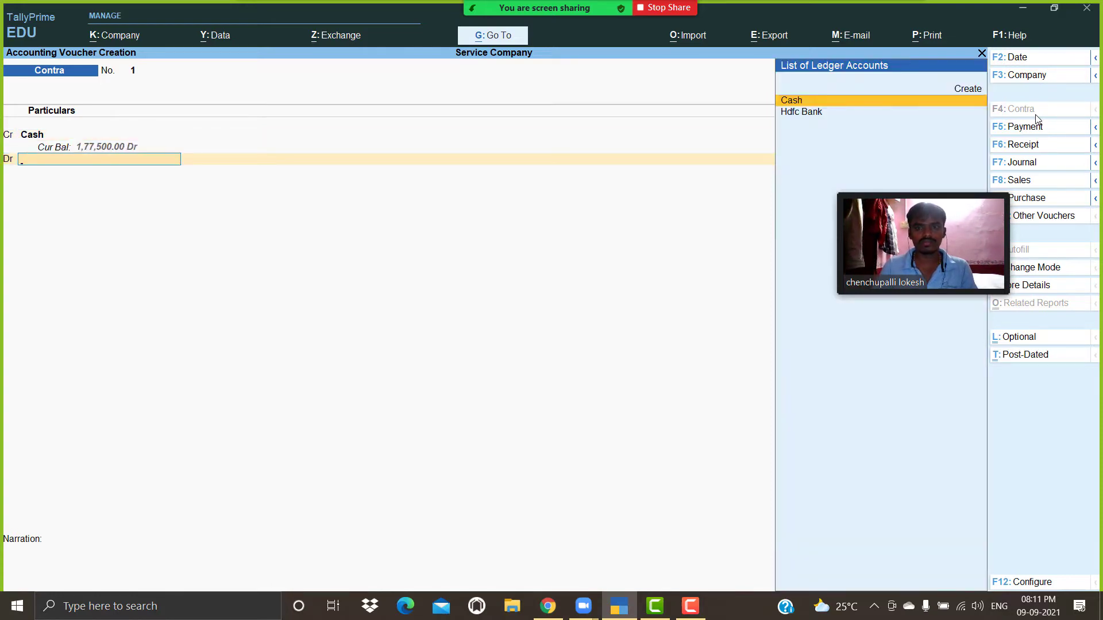
pyautogui.press('Down')
pyautogui.press('Return')
pyautogui.press('Return')
# Step: Leave the Hdfc Bank cash denominations blank, accept the bank allocation and save the Contra voucher
pyautogui.press('Return')
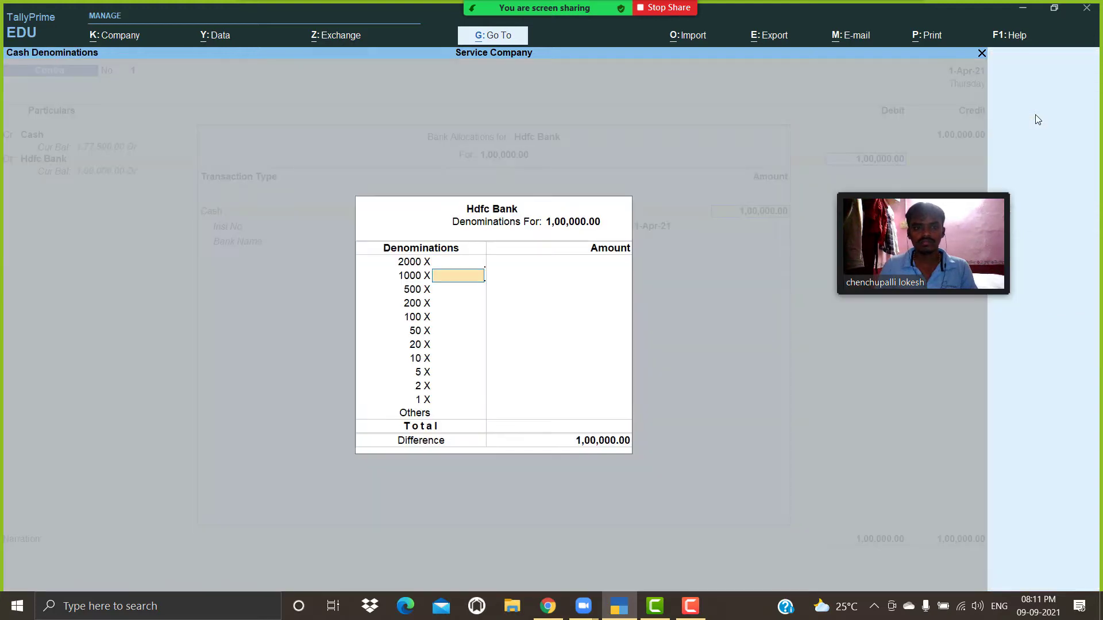
pyautogui.press('Return')
pyautogui.press('Return')
pyautogui.press('Return')
pyautogui.press('Return')
pyautogui.press('Return')
pyautogui.press('Return')
pyautogui.press('Return')
pyautogui.press('Return')
pyautogui.press('Return')
pyautogui.press('Return')
pyautogui.press('Return')
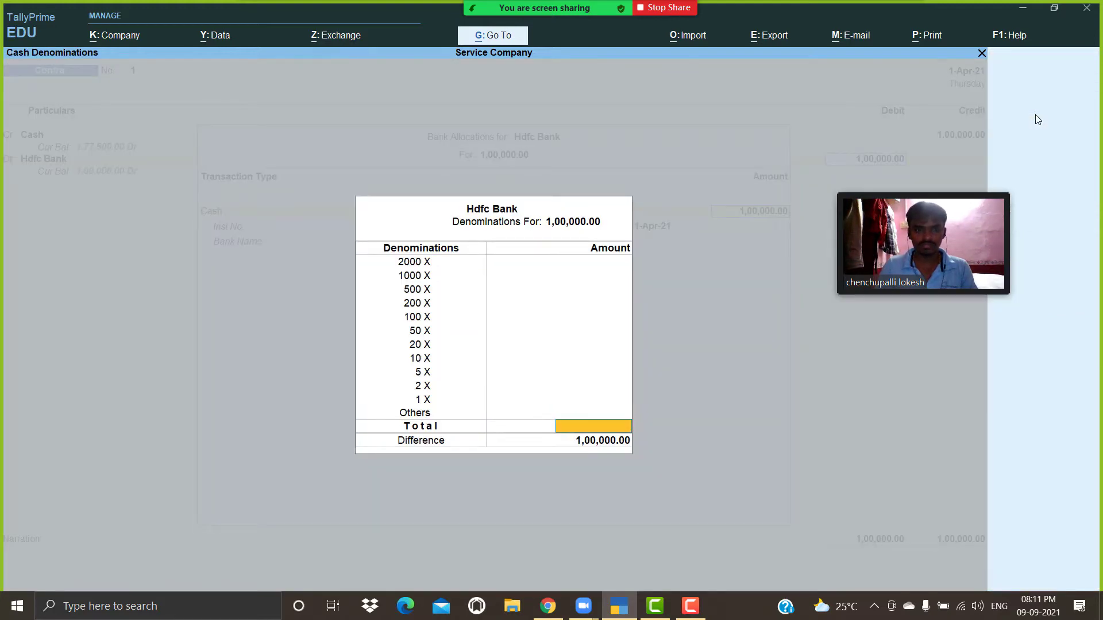
pyautogui.press('Return')
pyautogui.press('Return')
pyautogui.press('Return')
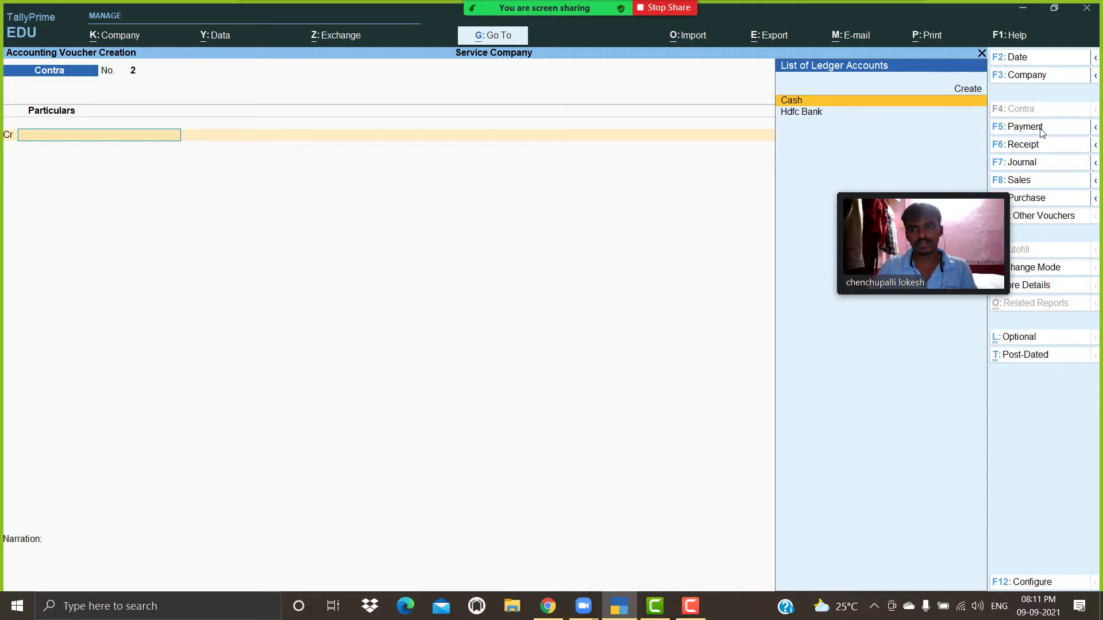
# Step: Start a Payment voucher and debit Sd Office Building with 25,000
pyautogui.click(1042, 132)
pyautogui.write('Sd')
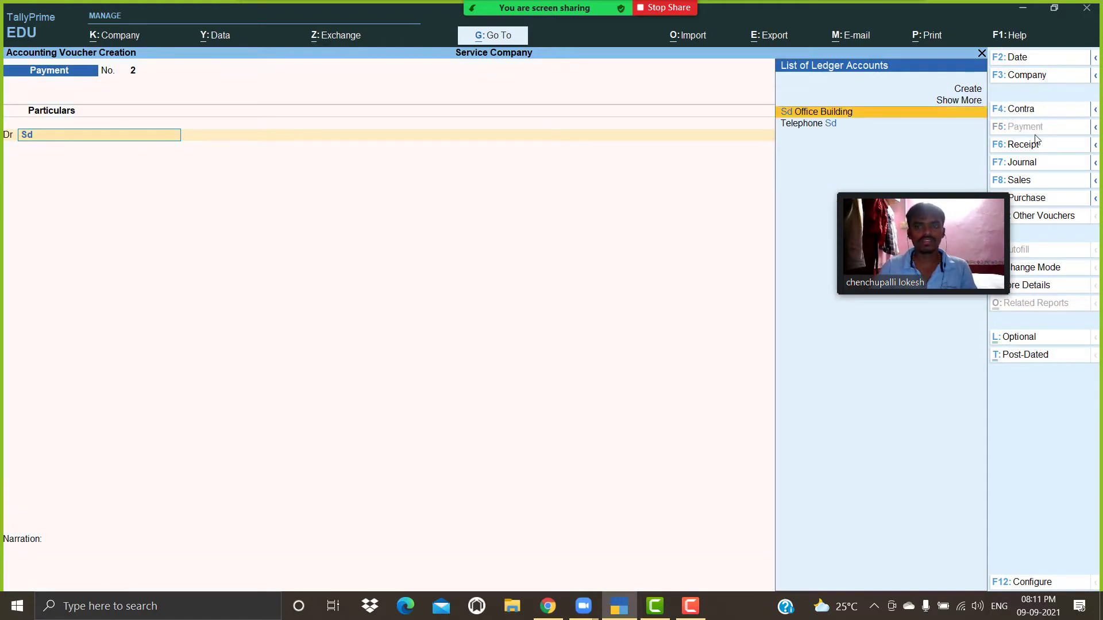
pyautogui.press('Return')
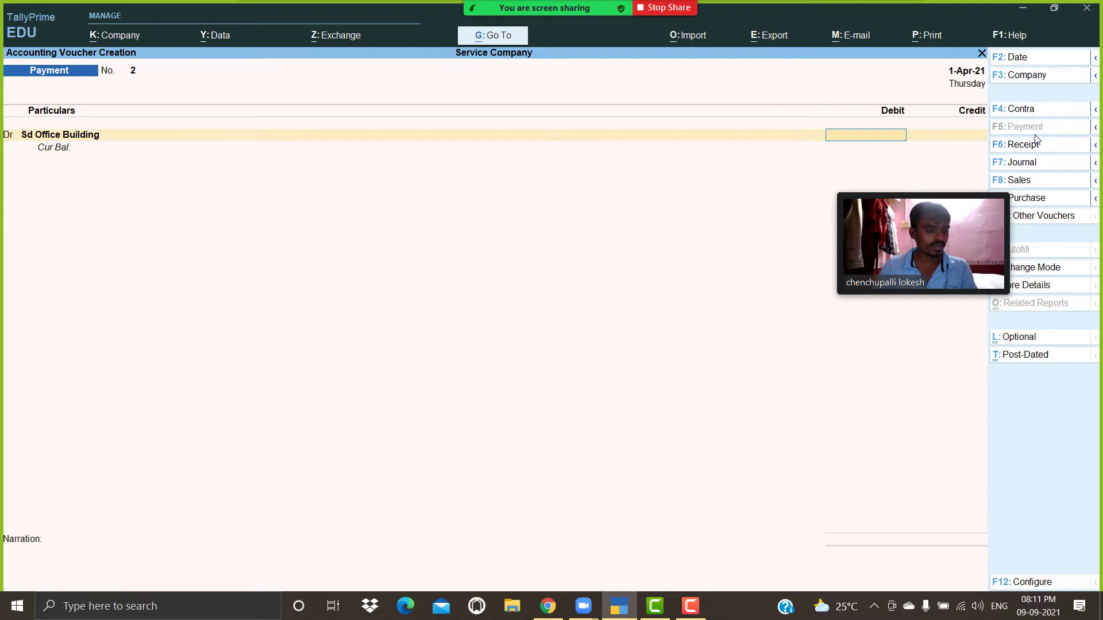
pyautogui.write('25000')
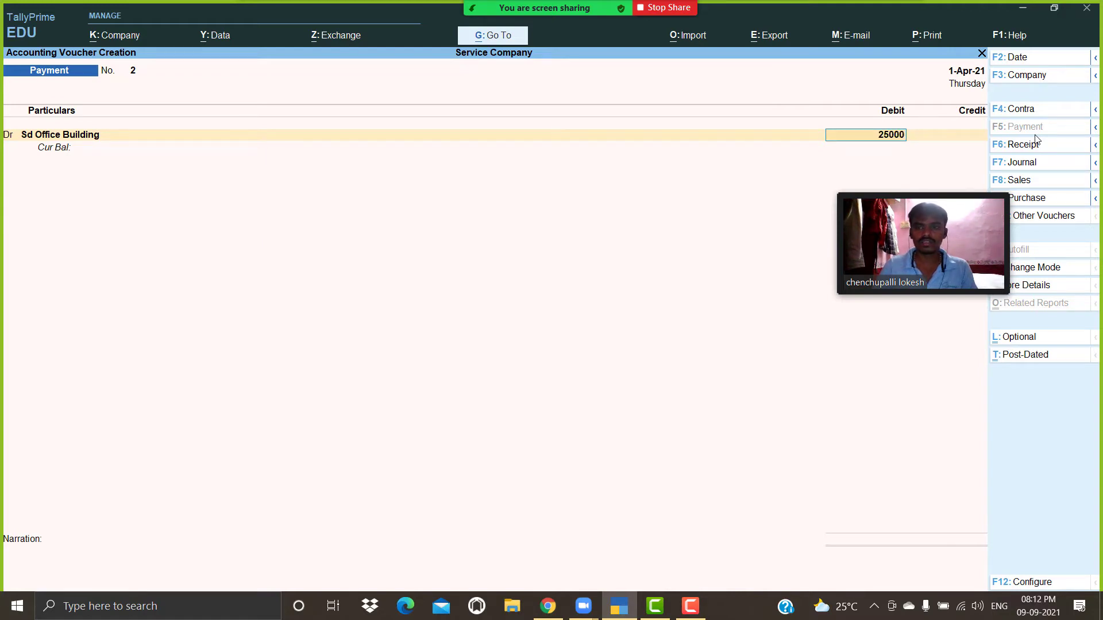
pyautogui.press('Return')
pyautogui.press('Return')
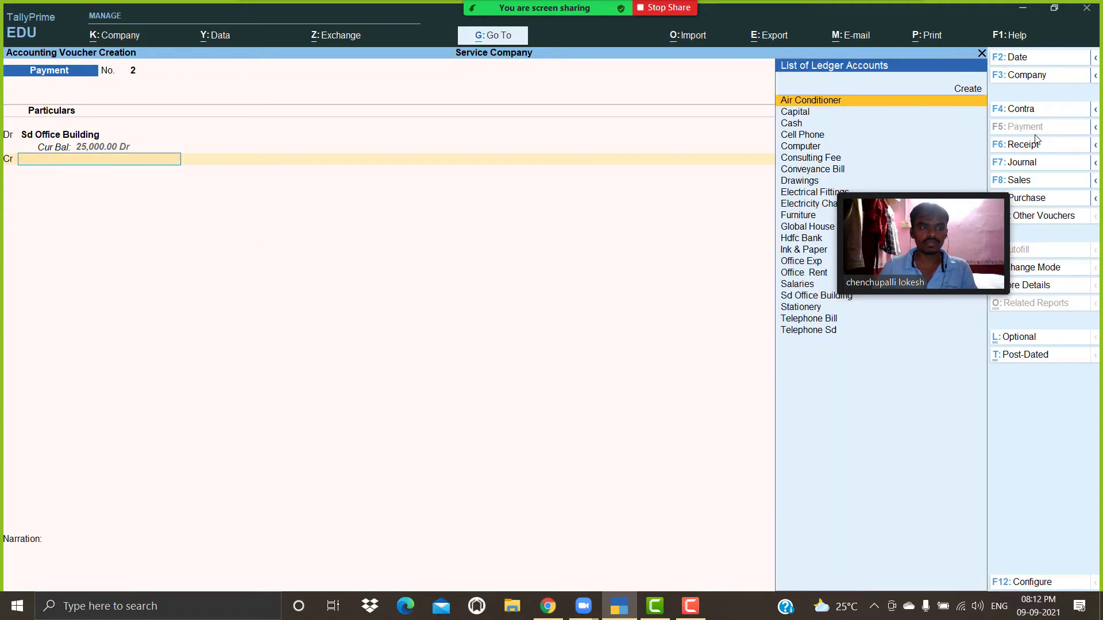
# Step: Credit Hdfc Bank with 25,000, accept the default bank allocation and save the Payment voucher without a narration
pyautogui.write('h')
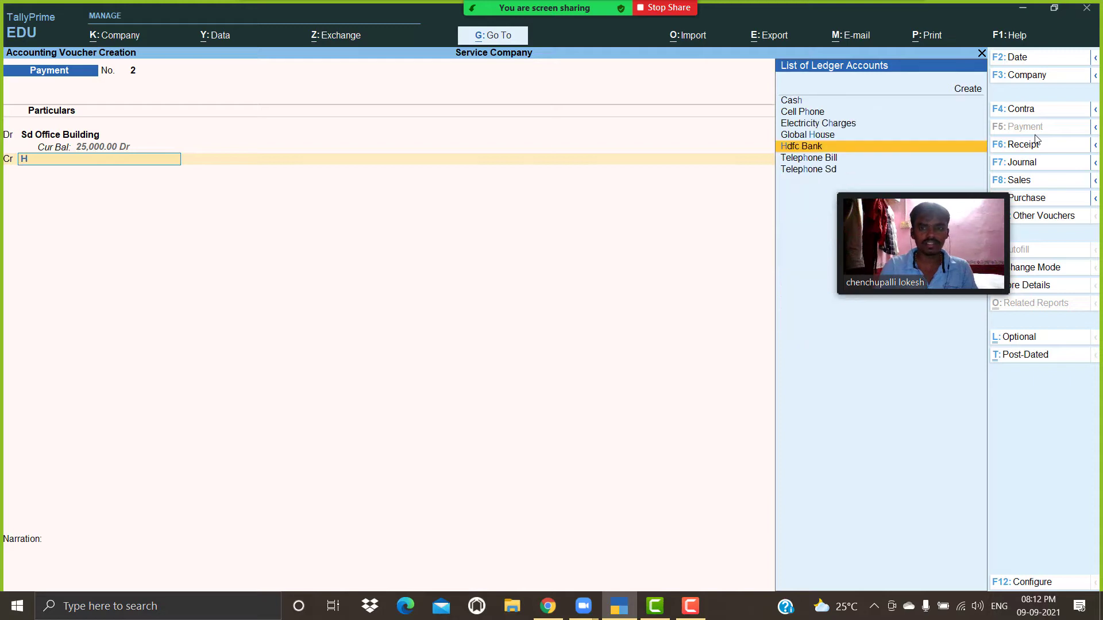
pyautogui.press('Return')
pyautogui.press('Return')
pyautogui.press('Return')
pyautogui.press('Return')
pyautogui.press('Return')
pyautogui.press('Return')
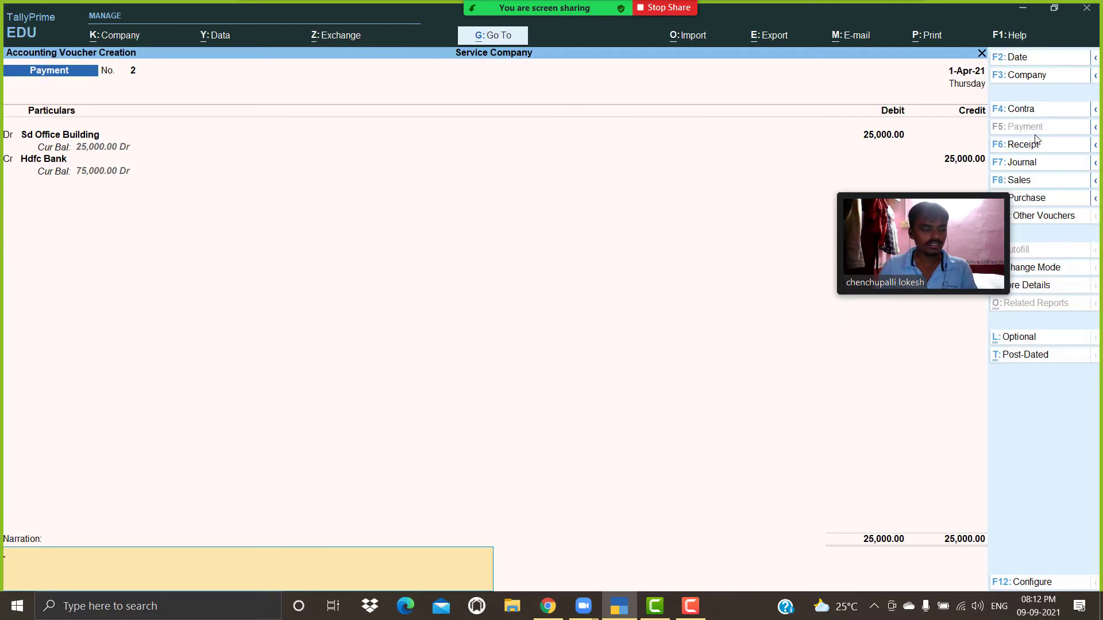
pyautogui.press('Return')
pyautogui.press('Return')
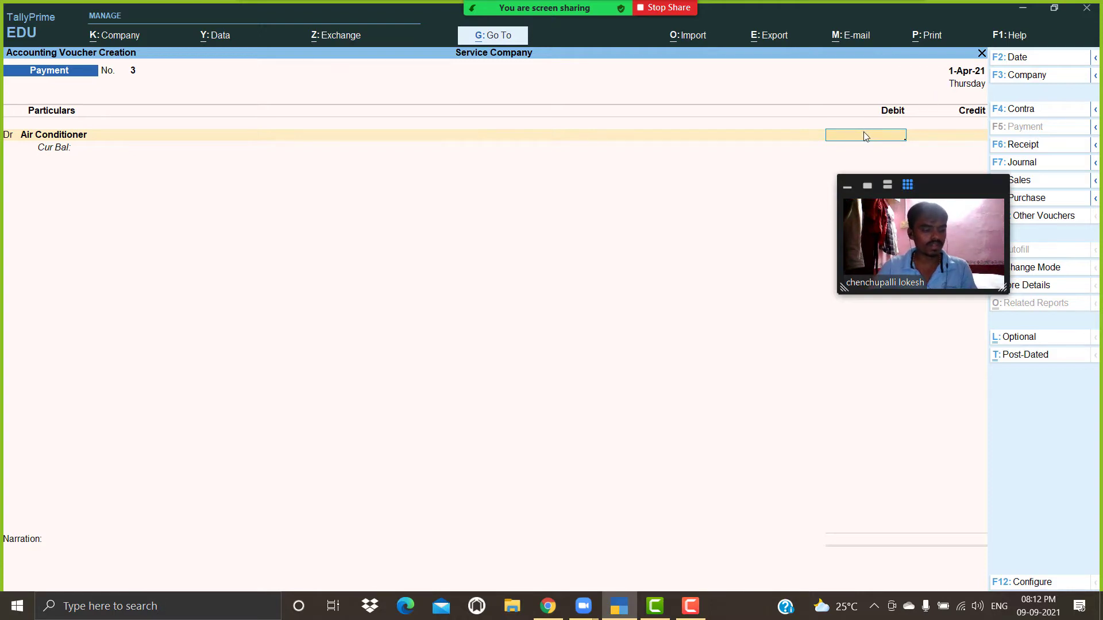
# Step: Replace Air Conditioner with Cell Phone on the new Payment voucher's first line and debit it with 6,000
pyautogui.press('BackSpace')
pyautogui.write('ce')
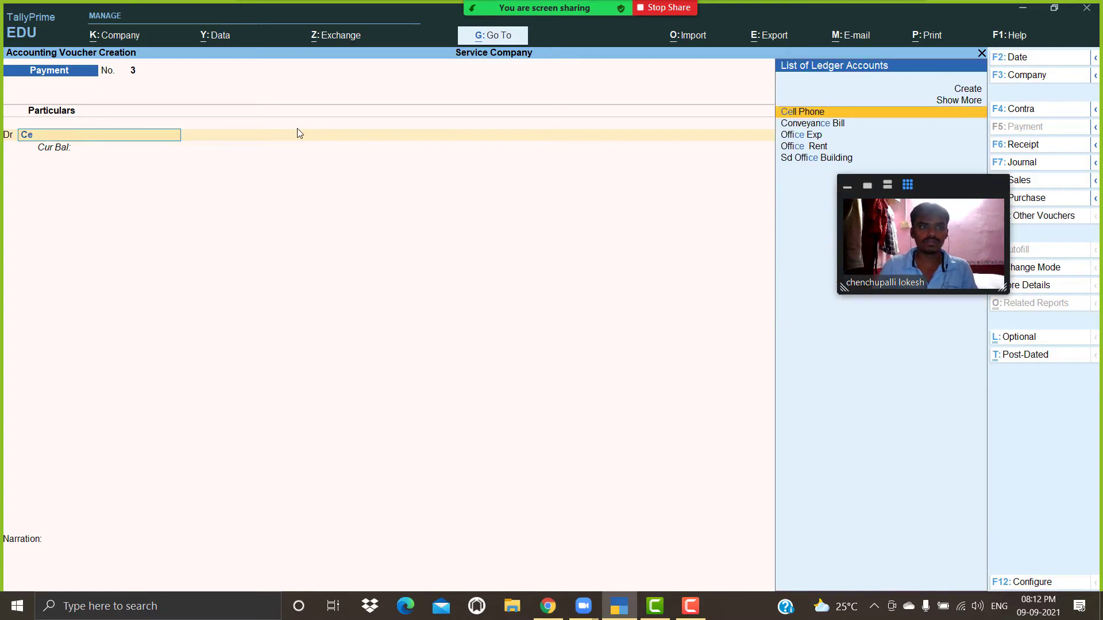
pyautogui.press('Return')
pyautogui.write('6000')
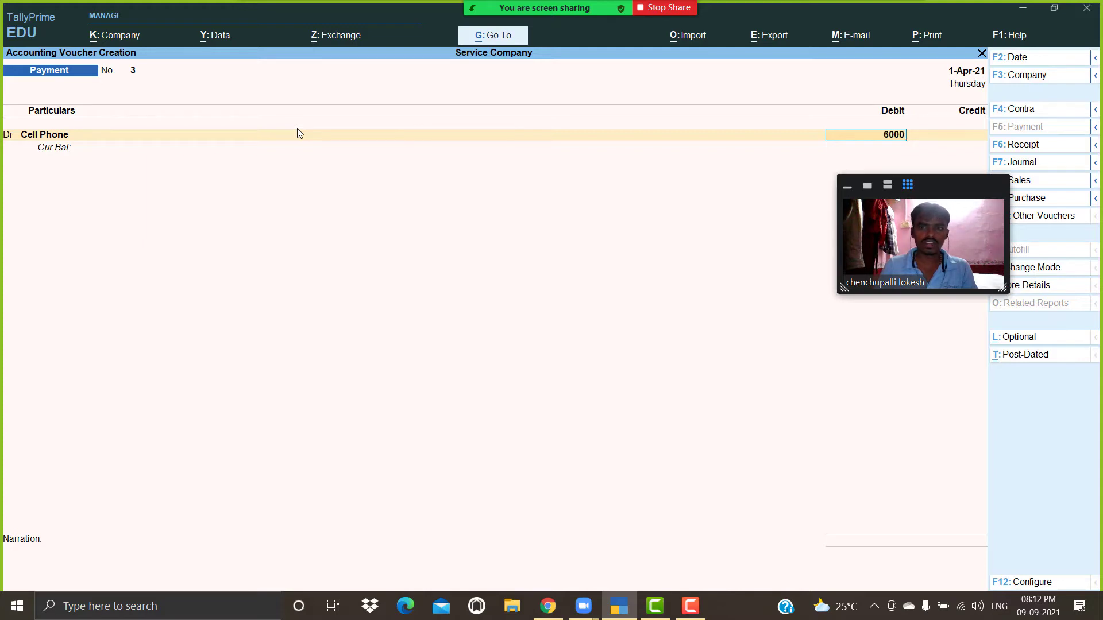
pyautogui.press('Return')
# Step: Add a second debit line to the Payment voucher for Furniture with 20,000
pyautogui.press('d')
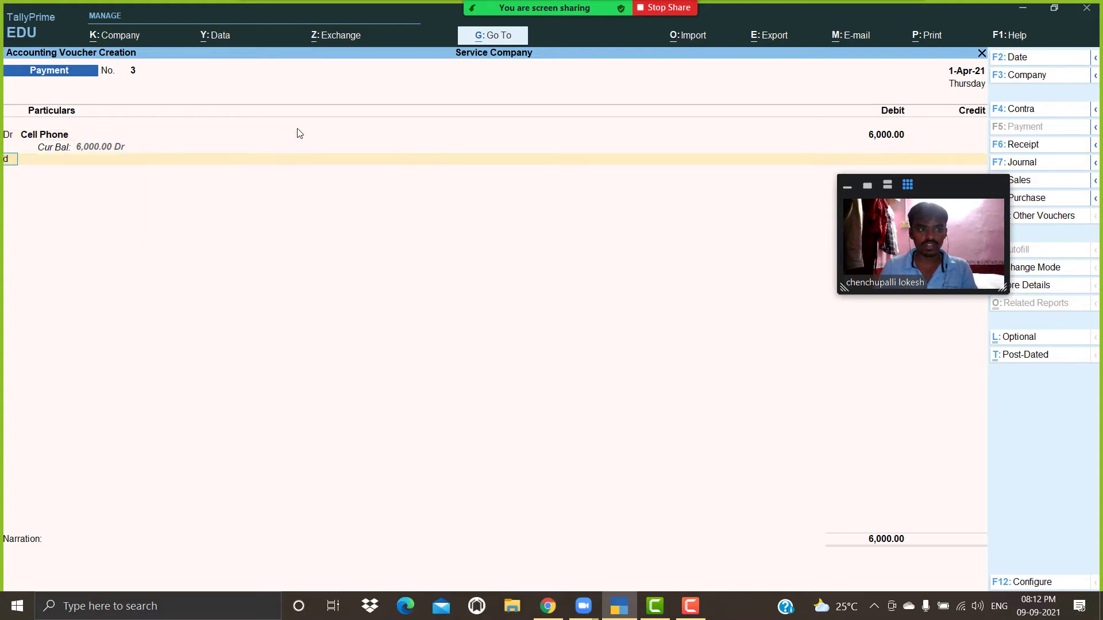
pyautogui.press('Return')
pyautogui.write('Fu')
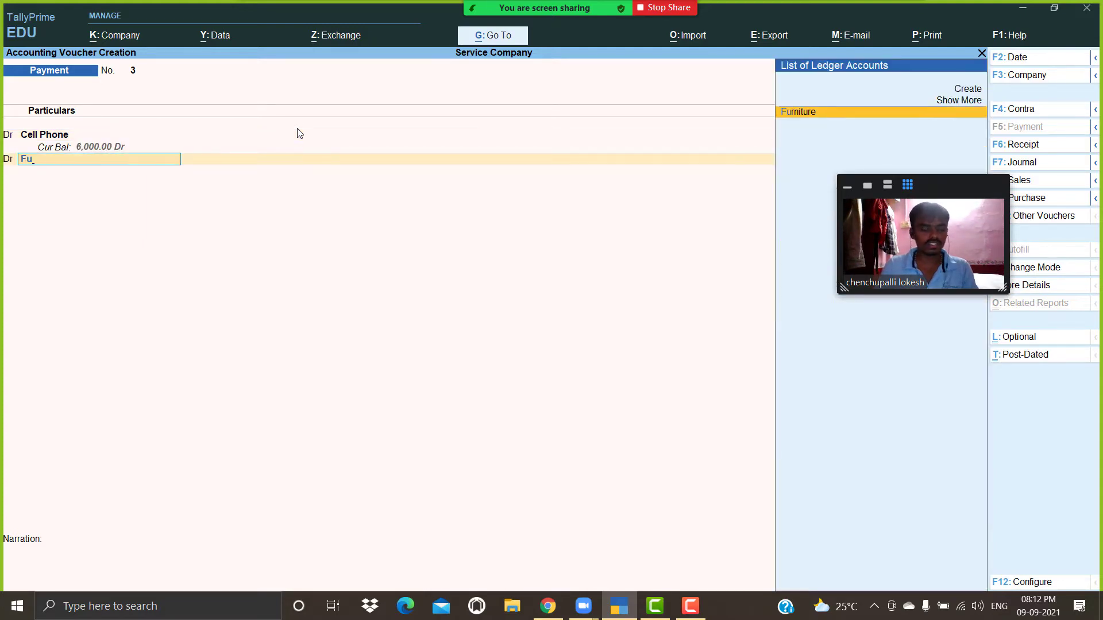
pyautogui.press('Return')
pyautogui.write('20,000')
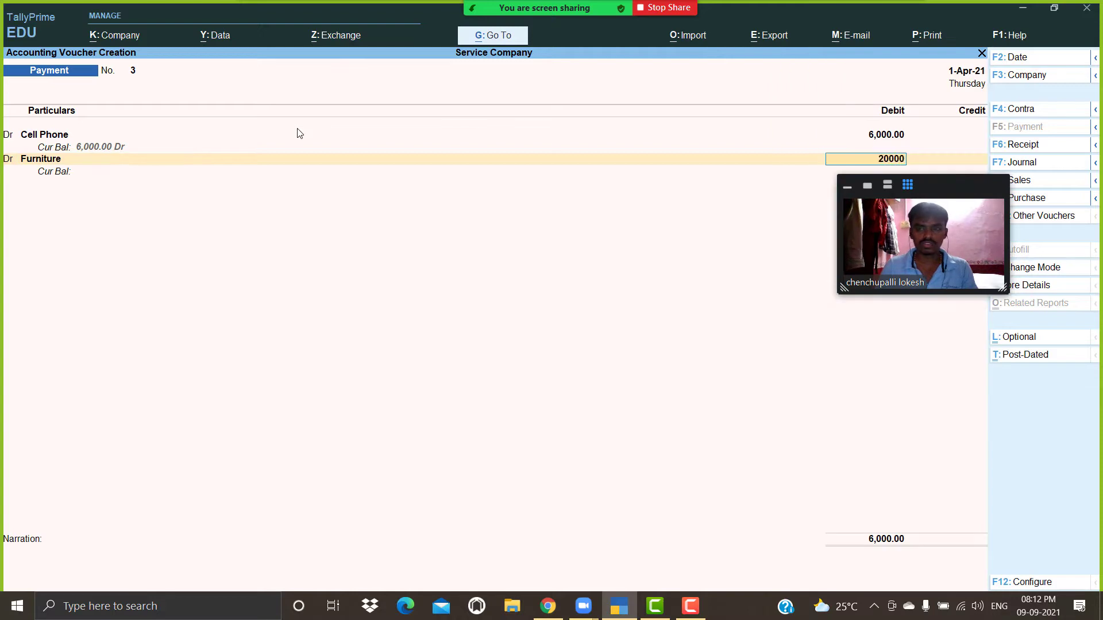
pyautogui.press('Return')
# Step: Add a third debit line for Air Conditioner and set its amount to 20,000
pyautogui.press('d')
pyautogui.press('Return')
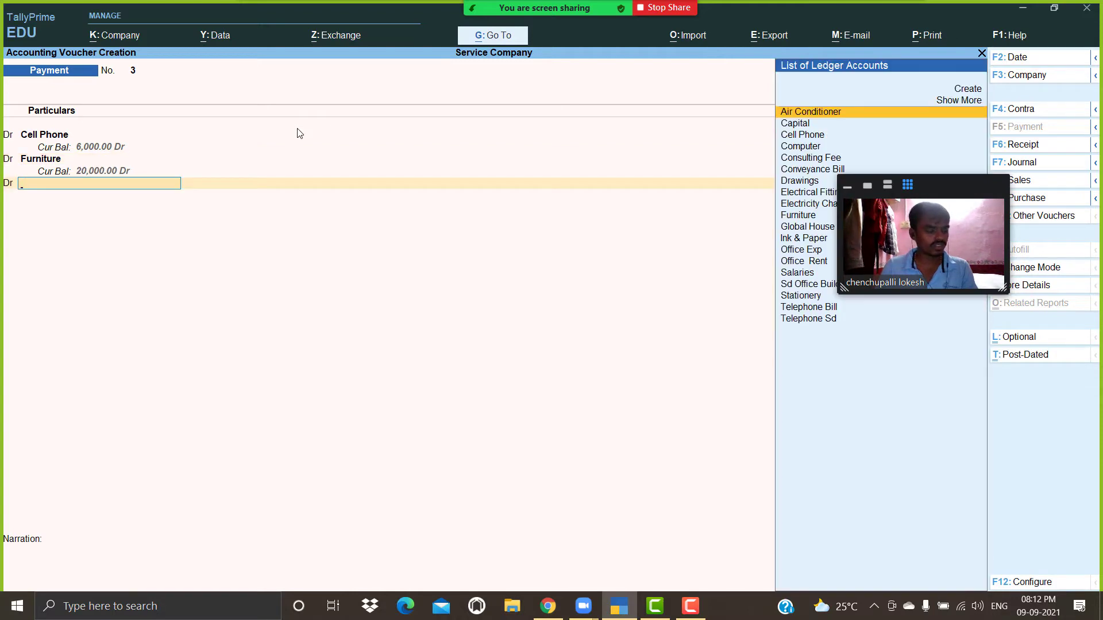
pyautogui.write('Air')
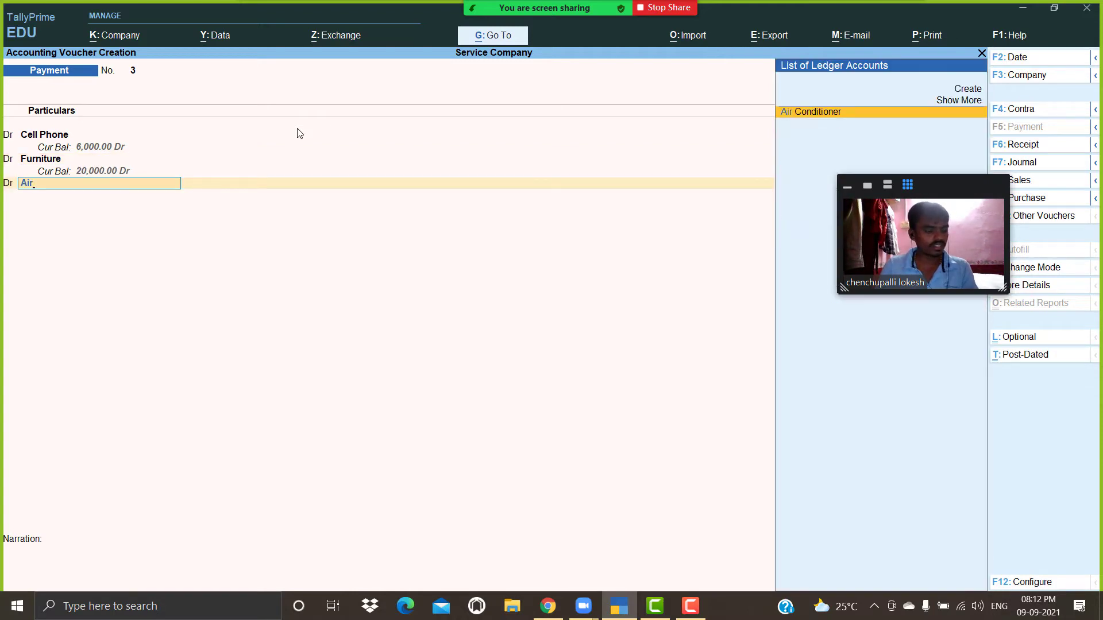
pyautogui.press('Return')
pyautogui.write('2000')
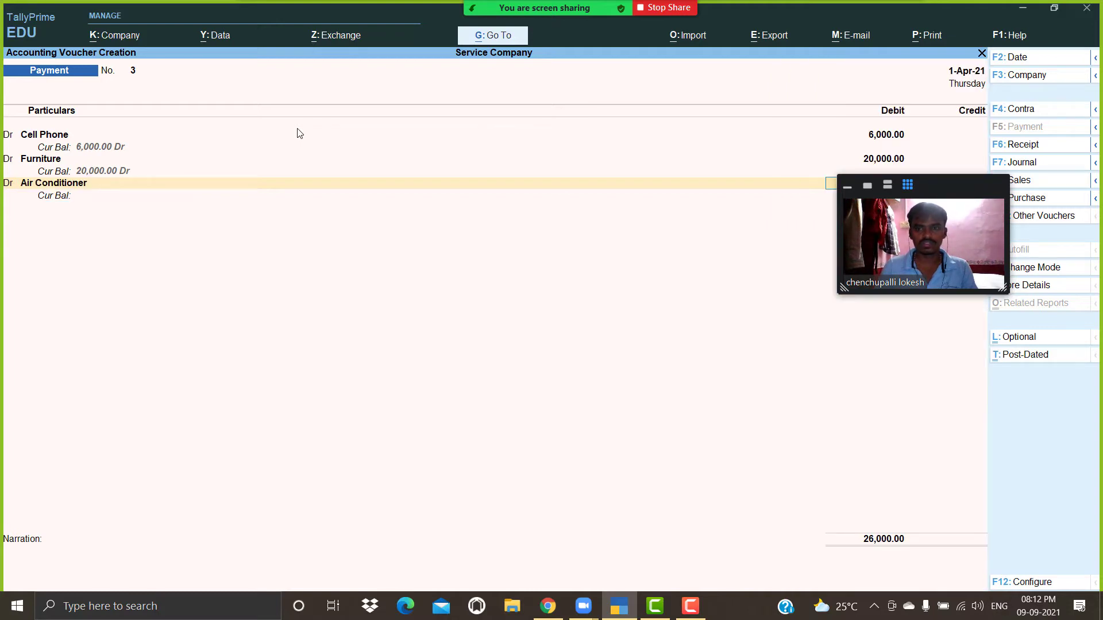
pyautogui.press('Return')
pyautogui.moveTo(963, 179); pyautogui.dragTo(701, 310)
pyautogui.click(878, 187)
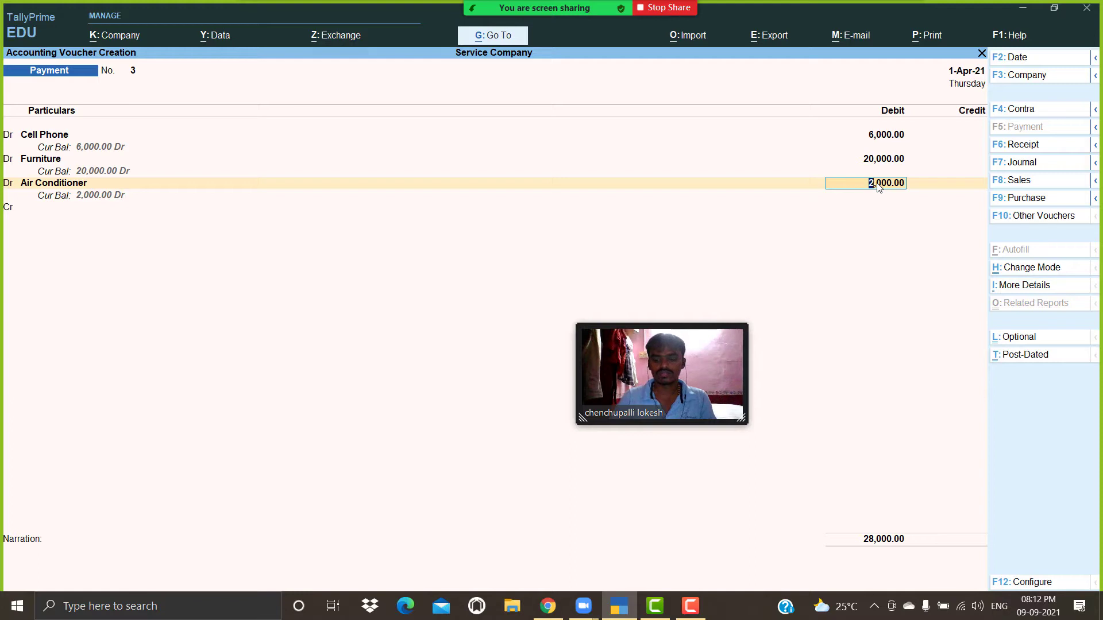
pyautogui.write('20000')
pyautogui.press('Return')
# Step: Add a fourth debit line to the Payment voucher for Electrical Fittings with 15,000
pyautogui.press('d')
pyautogui.press('Return')
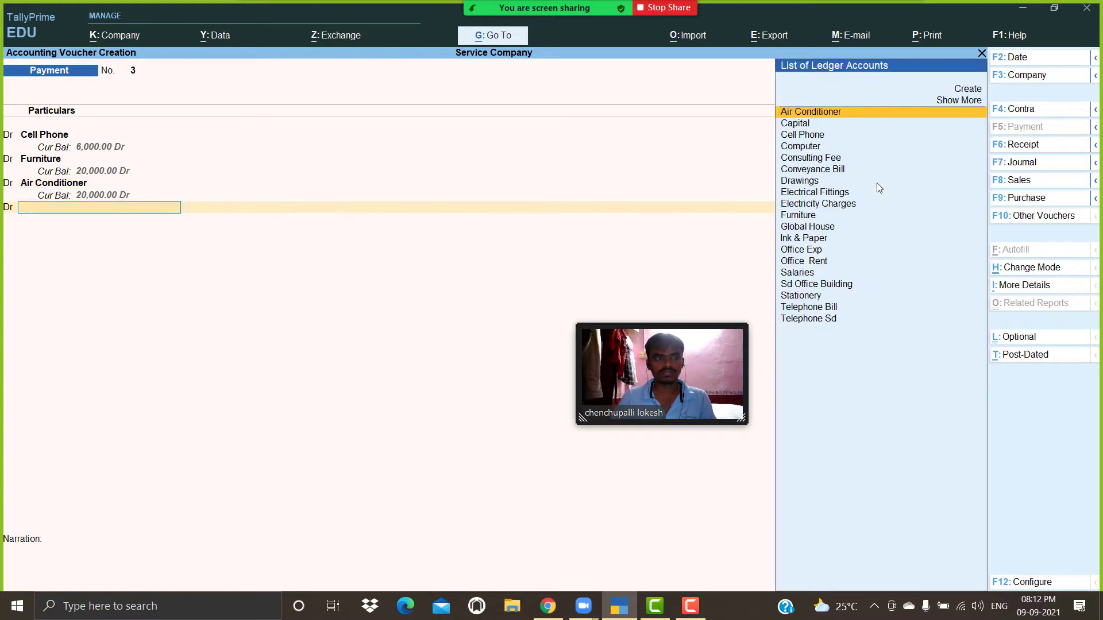
pyautogui.write('Ele')
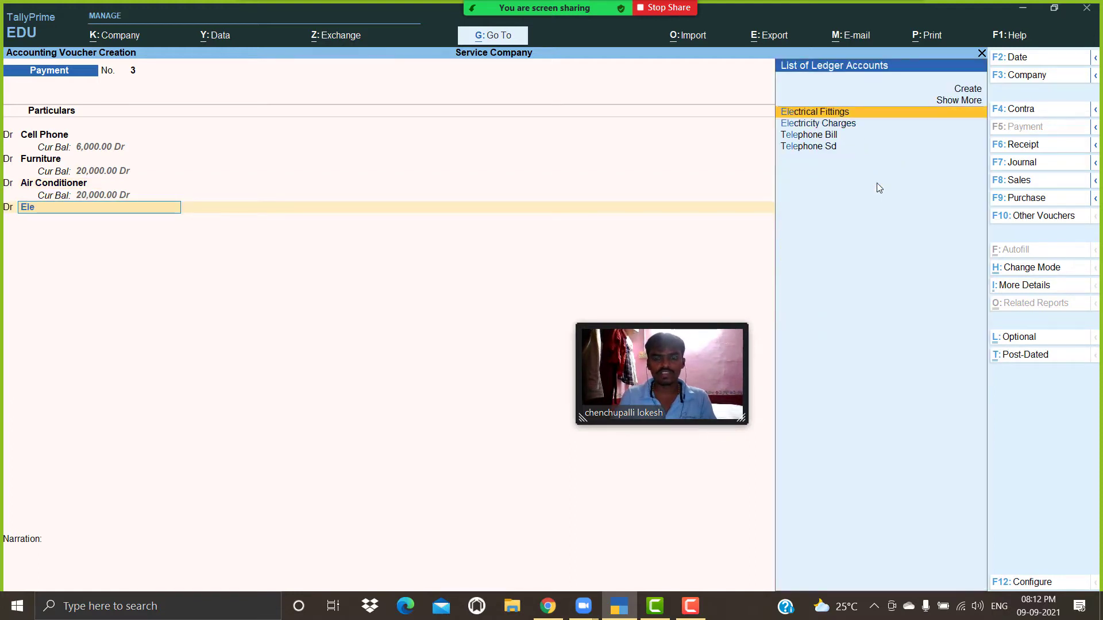
pyautogui.press('Return')
pyautogui.write('15000')
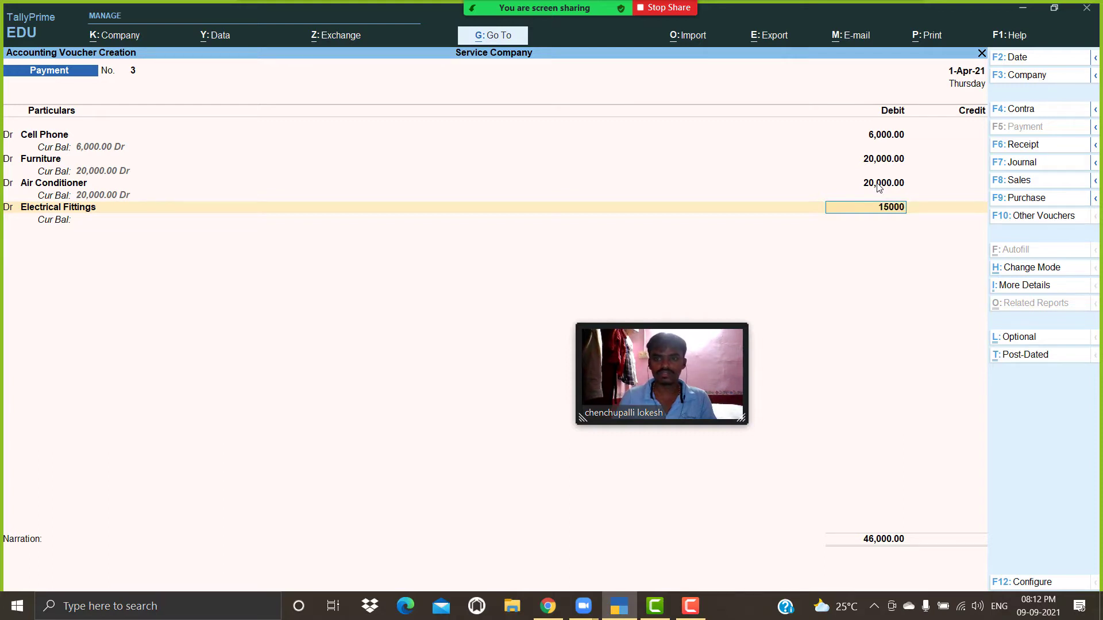
pyautogui.press('Return')
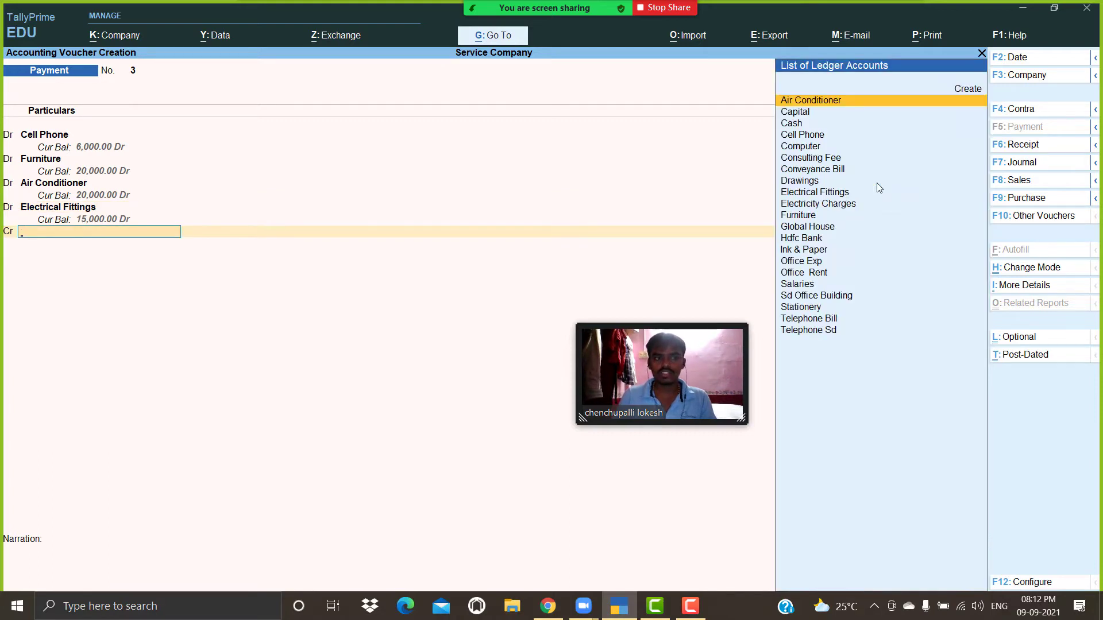
# Step: Credit Hdfc Bank with 61,000, leave the cheque instrument number blank in the bank allocation and save the Payment voucher
pyautogui.write('H')
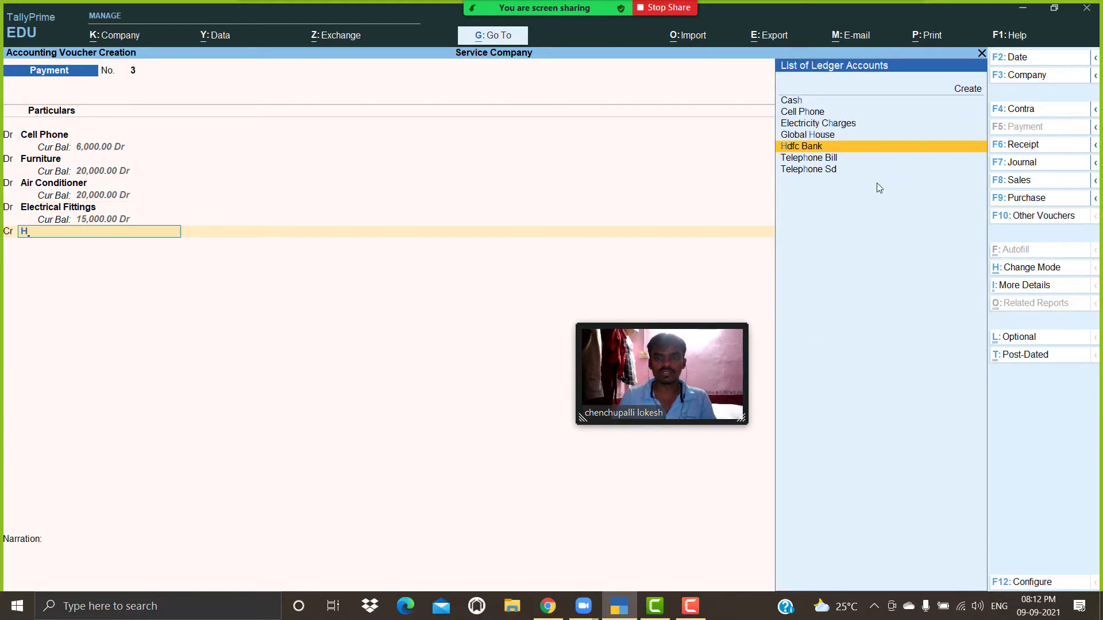
pyautogui.press('Return')
pyautogui.press('Return')
pyautogui.press('Return')
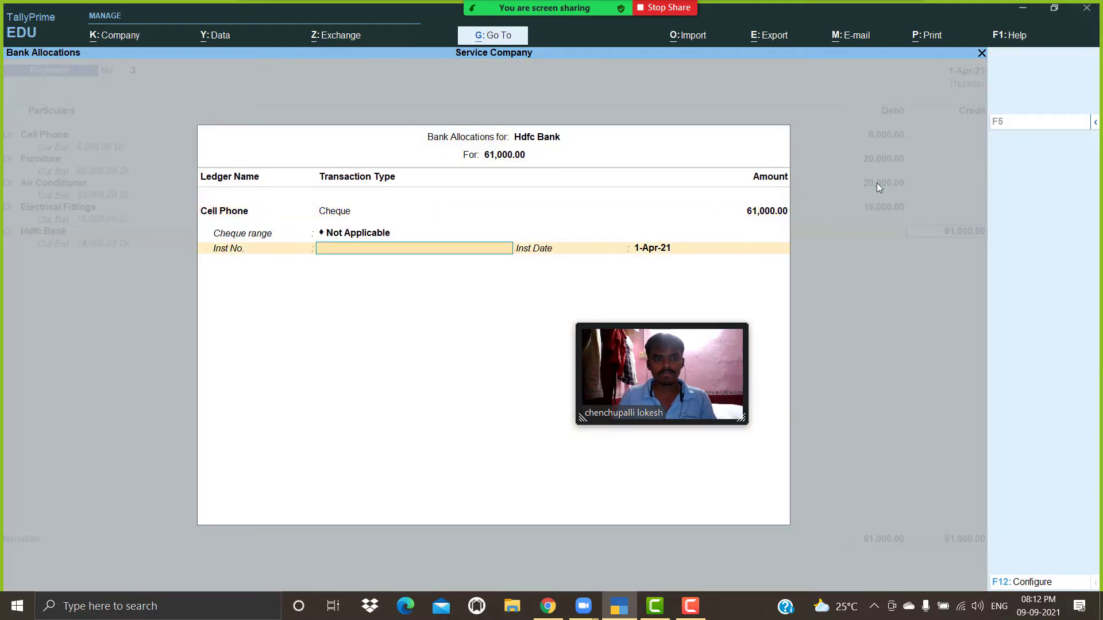
pyautogui.press('Return')
pyautogui.press('Return')
pyautogui.press('Return')
pyautogui.press('Return')
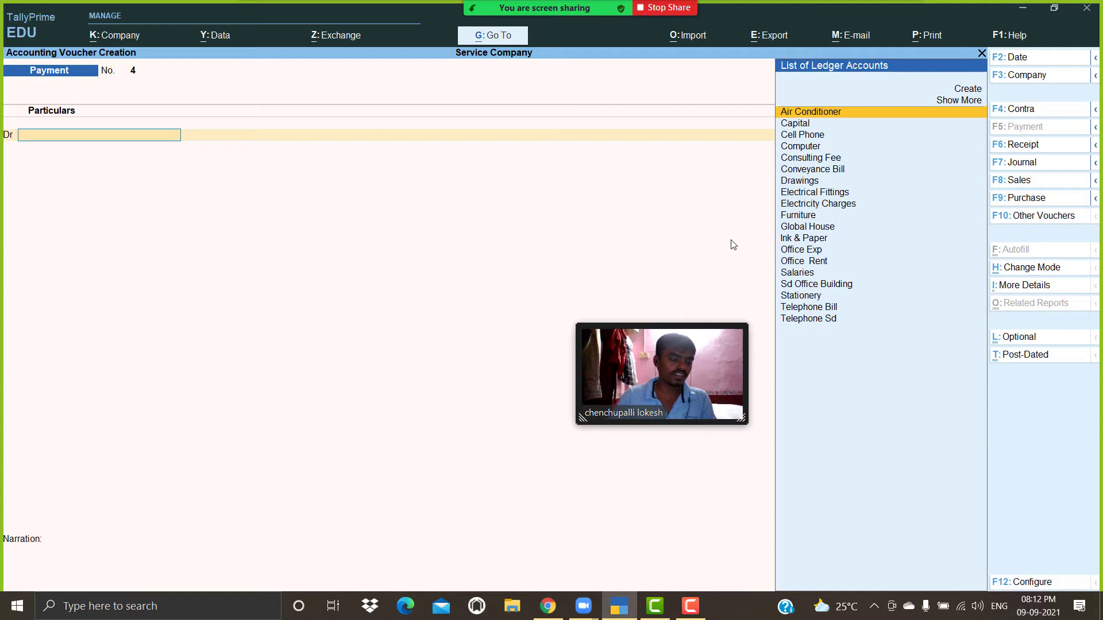
# Step: Record a Payment voucher debiting Telephone Sd and crediting Cash with 3,000, leave the narration empty and save it
pyautogui.write('Te')
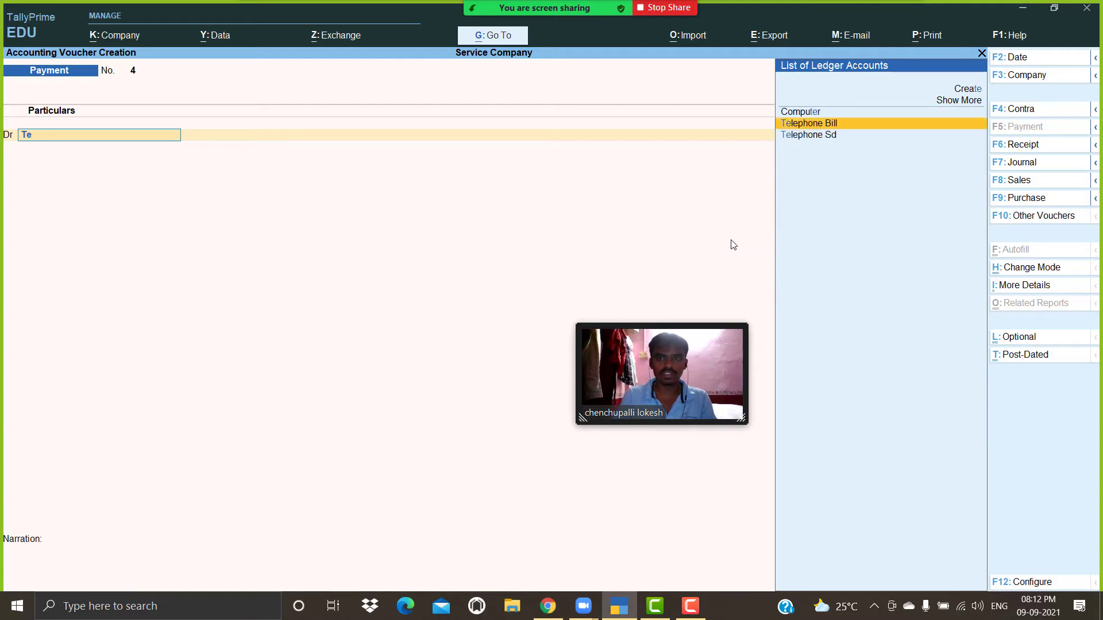
pyautogui.press('Down')
pyautogui.press('Return')
pyautogui.write('3000')
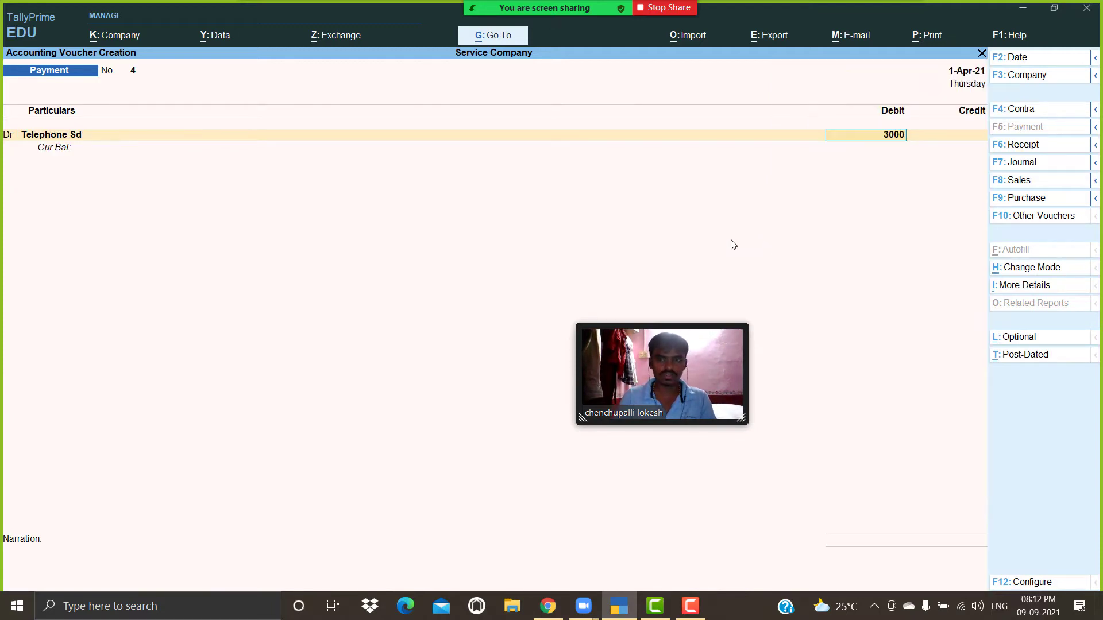
pyautogui.press('Return')
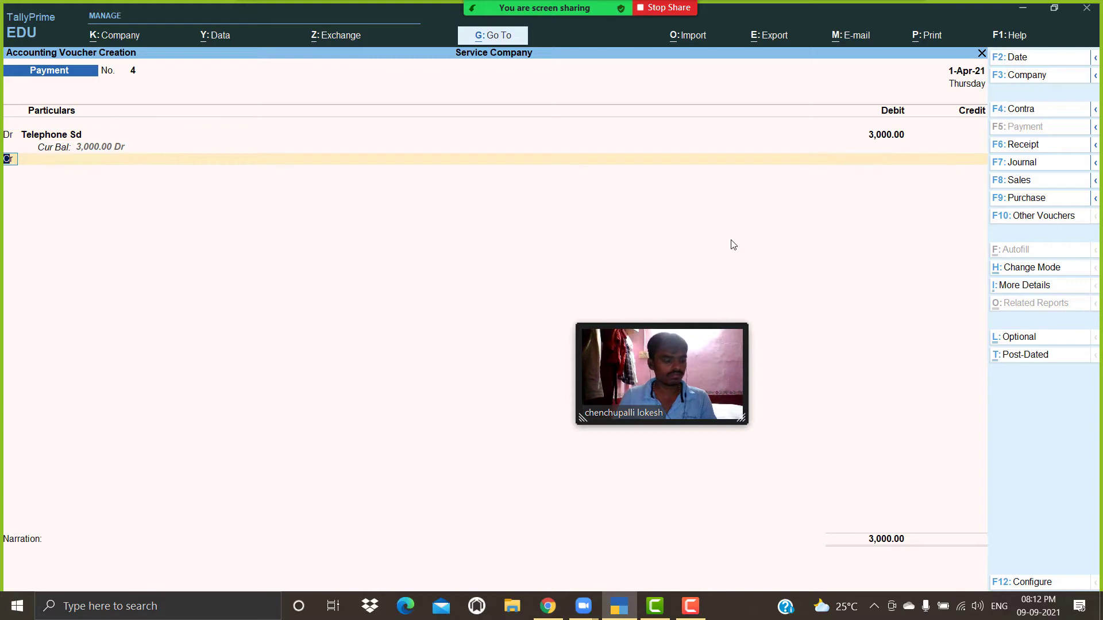
pyautogui.press('Return')
pyautogui.press('Return')
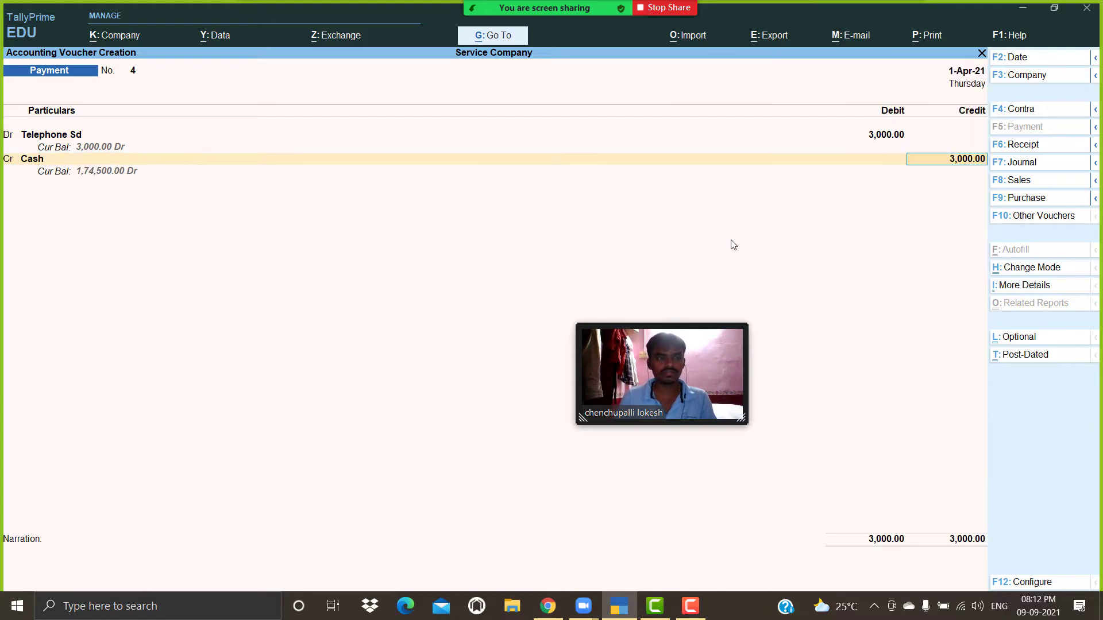
pyautogui.press('Return')
pyautogui.press('Return')
pyautogui.press('Return')
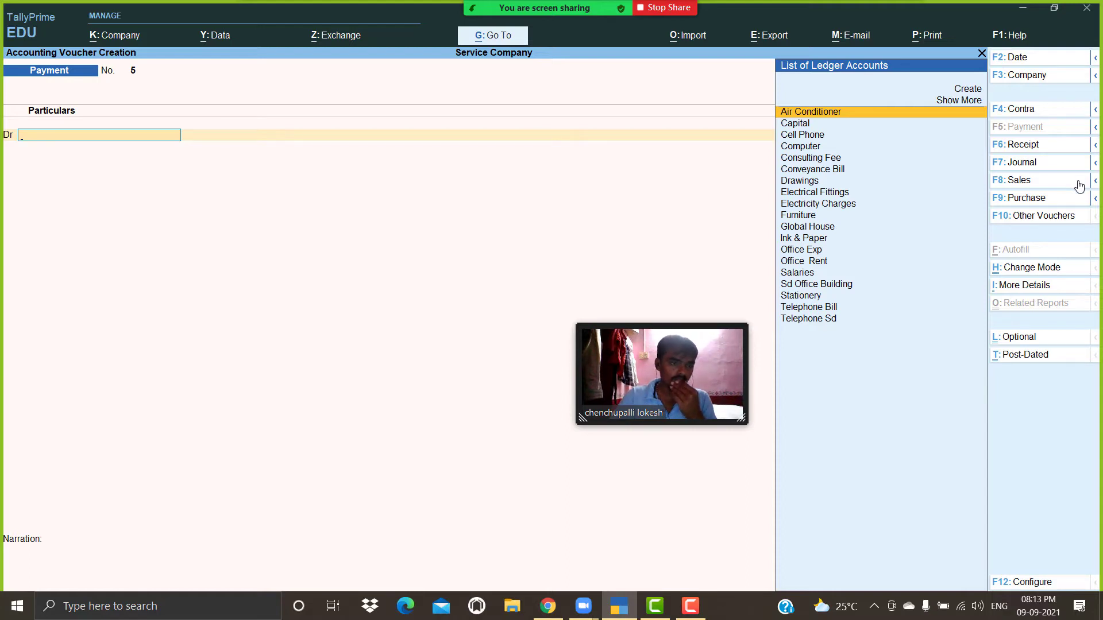
# Step: Record a Journal voucher debiting Stationery and crediting Global House with 12,500, leave the narration empty and save it
pyautogui.click(1044, 170)
pyautogui.write('st')
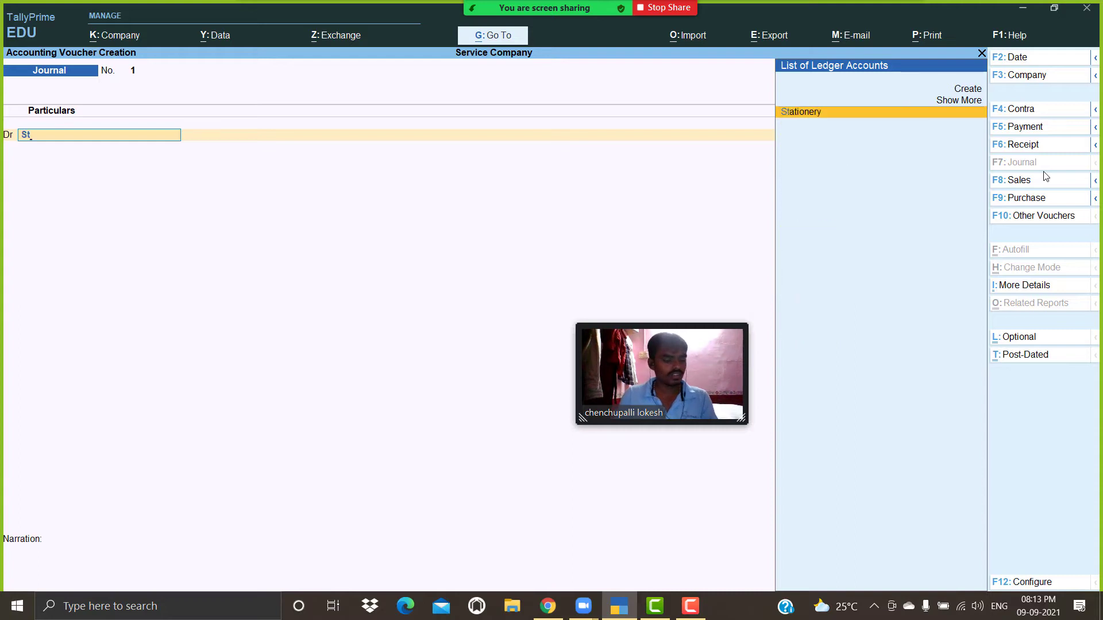
pyautogui.press('Return')
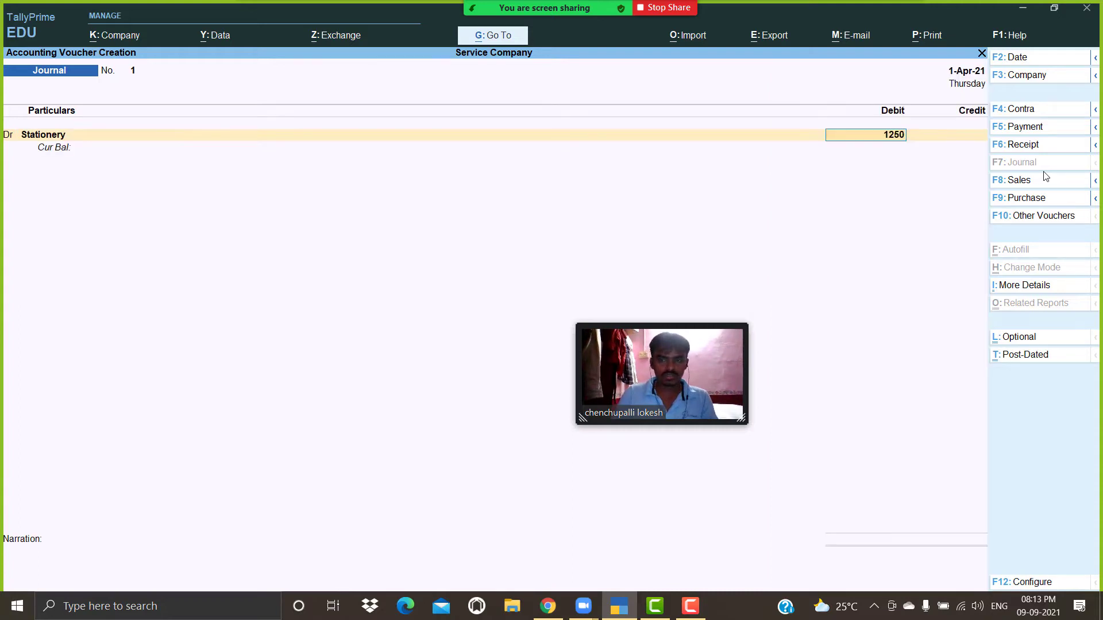
pyautogui.press('Return')
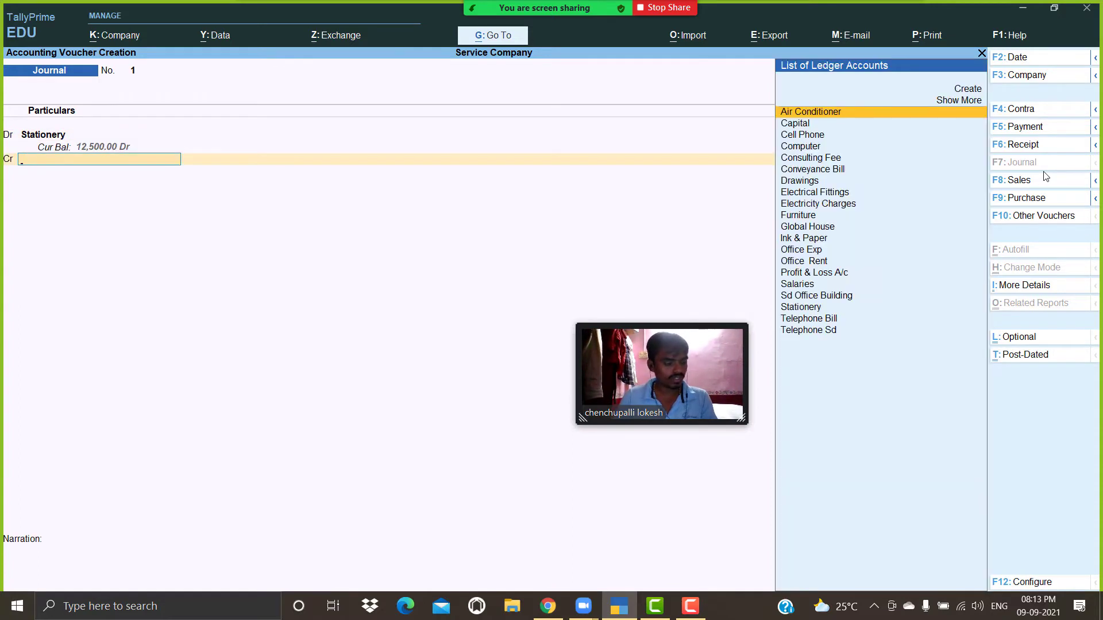
pyautogui.write('Glo')
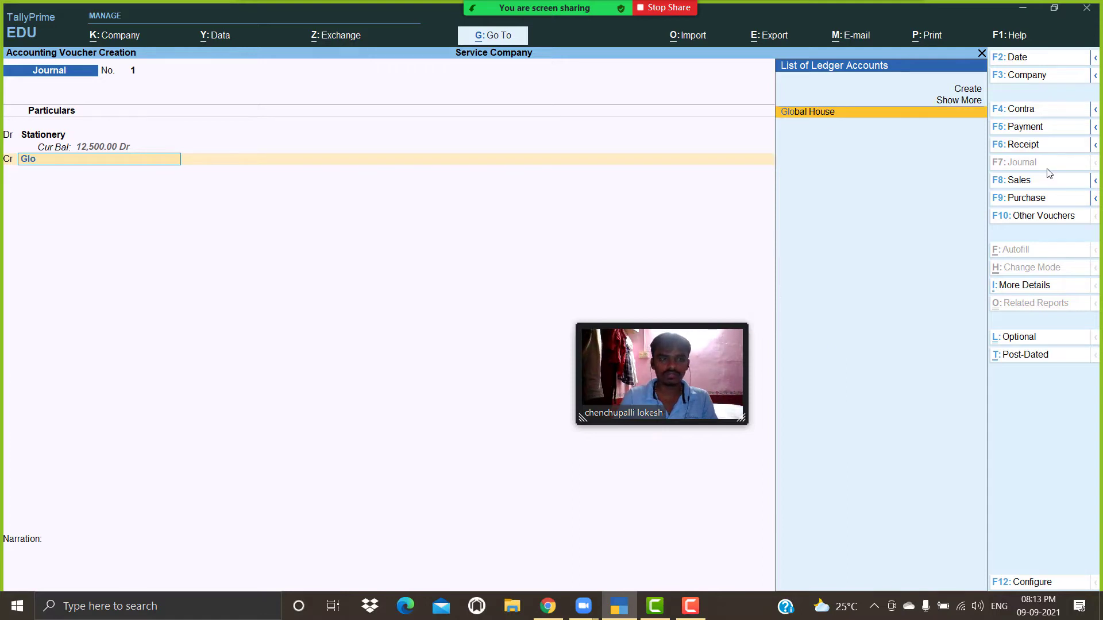
pyautogui.press('Return')
pyautogui.press('Return')
pyautogui.press('Return')
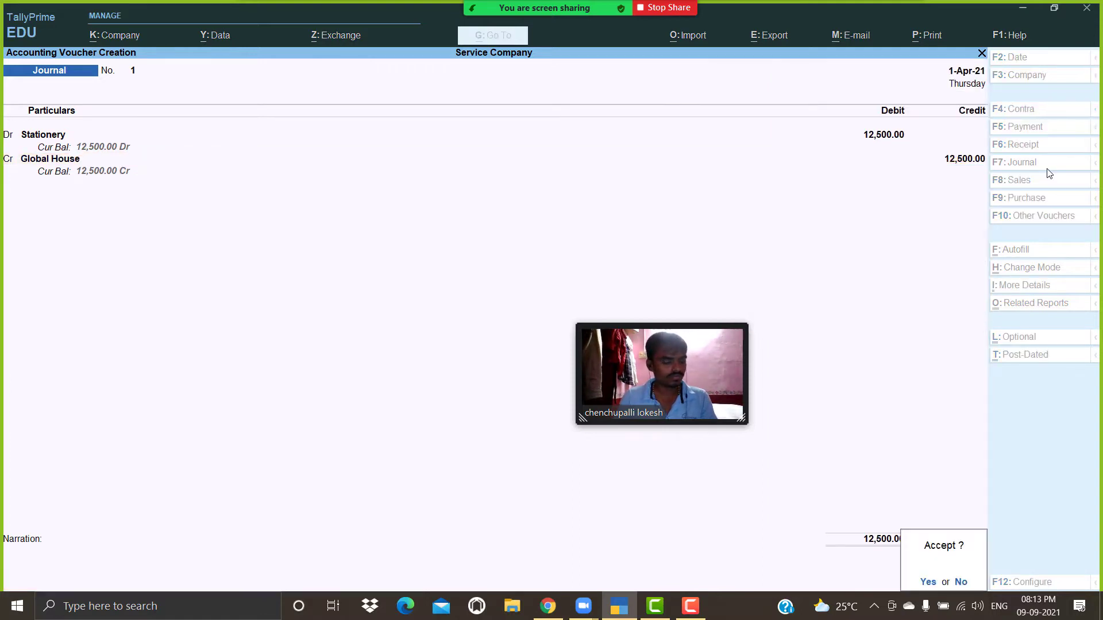
pyautogui.press('Return')
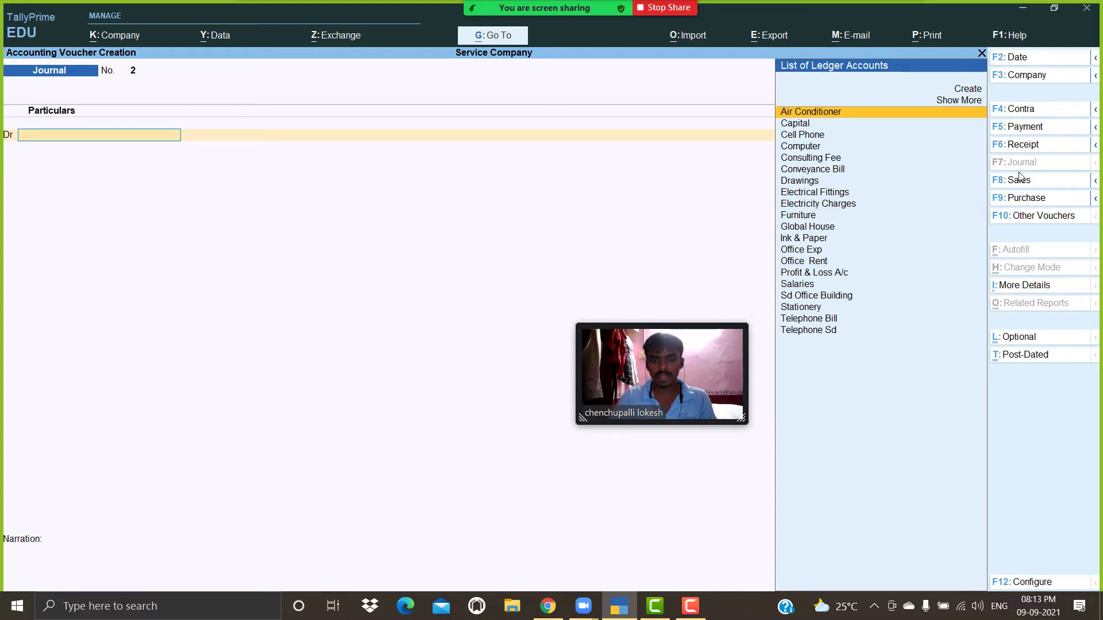
# Step: Start a Receipt voucher and credit Consulting Fee with 25,000
pyautogui.click(1035, 147)
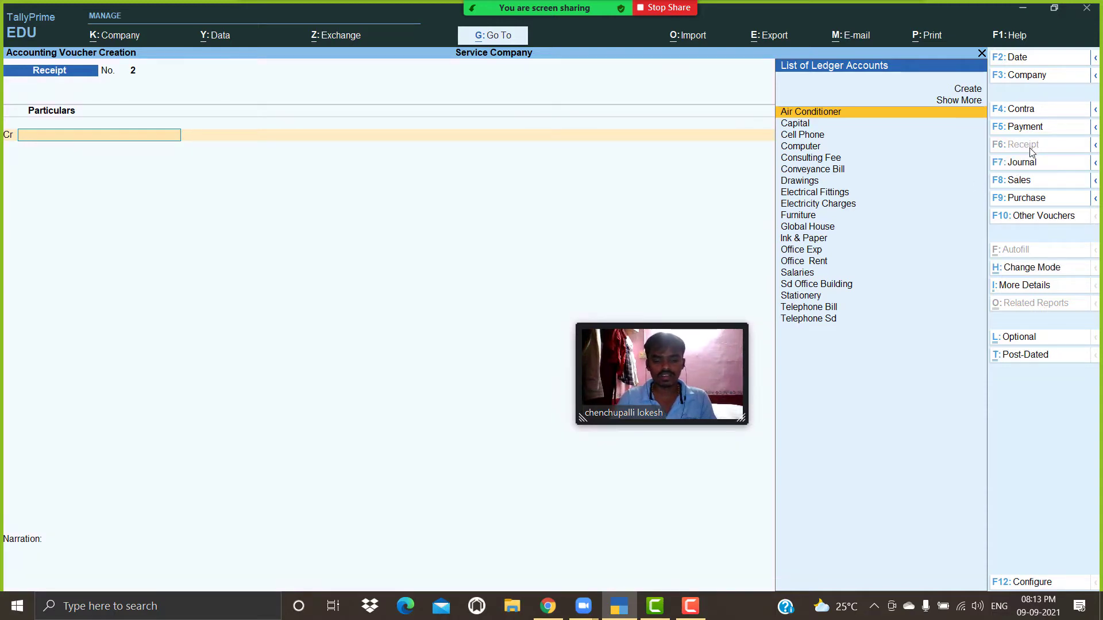
pyautogui.write('Con')
pyautogui.press('Down')
pyautogui.press('Return')
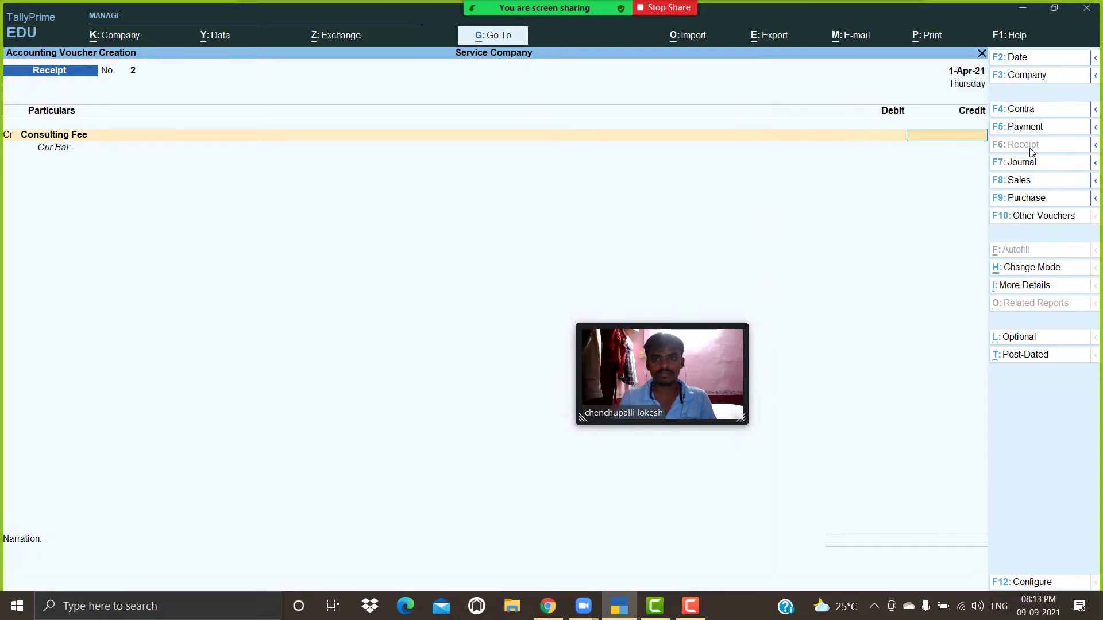
pyautogui.write('2')
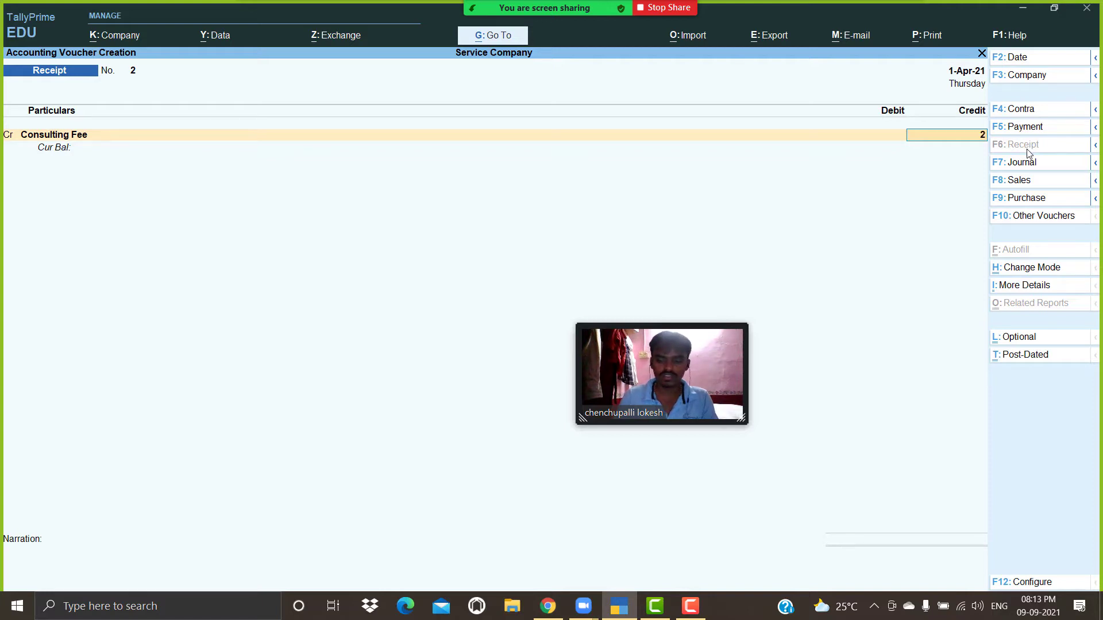
pyautogui.write(',500')
pyautogui.press('Return')
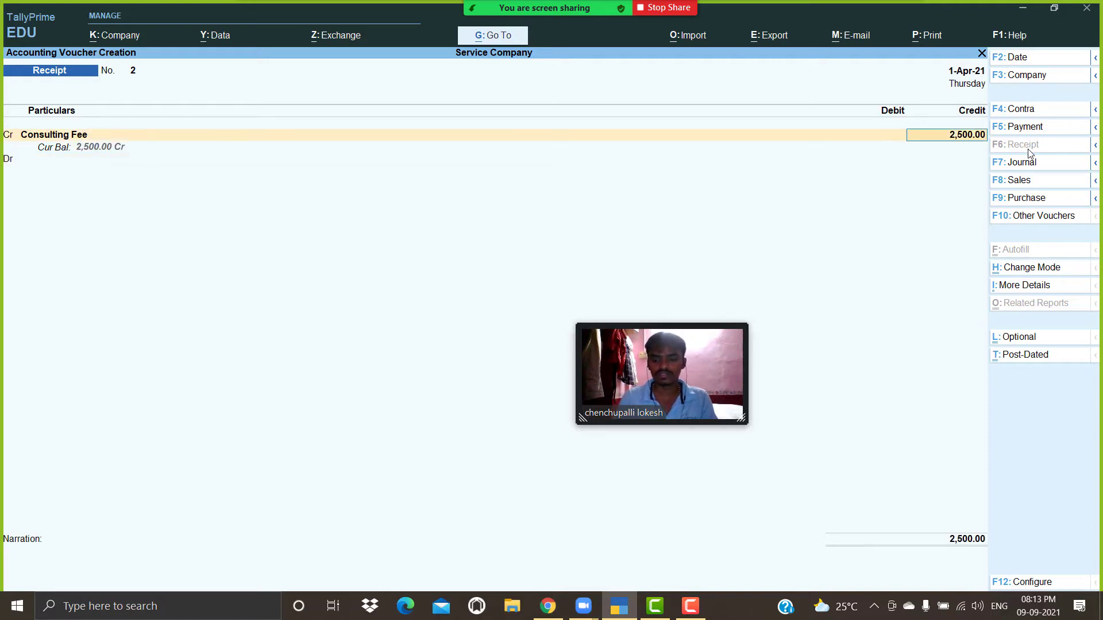
pyautogui.write('25')
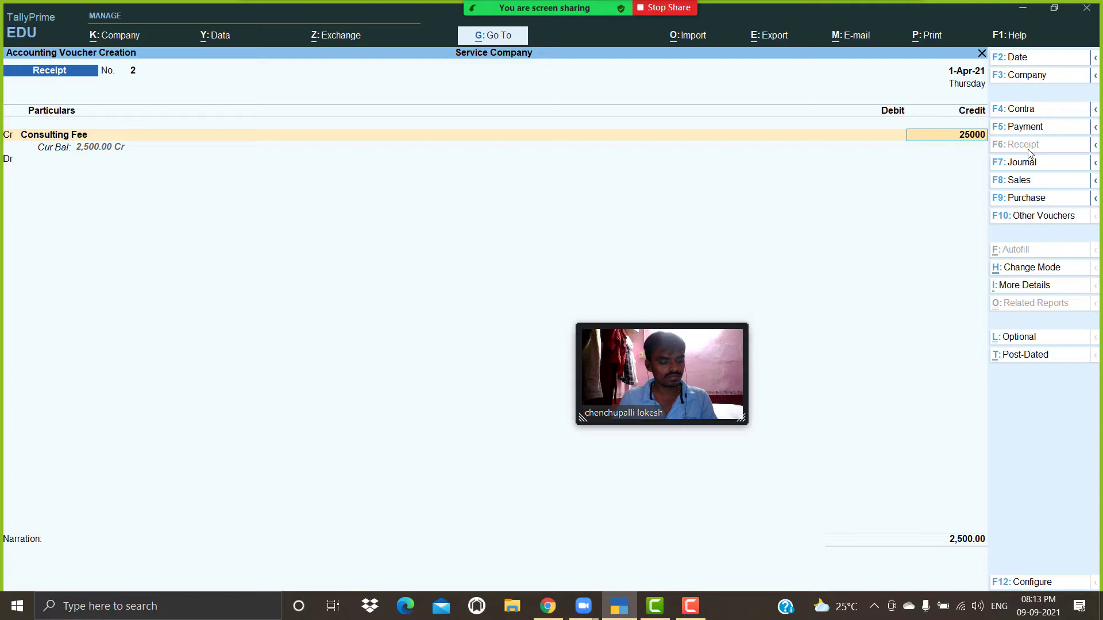
pyautogui.write('000')
pyautogui.press('Return')
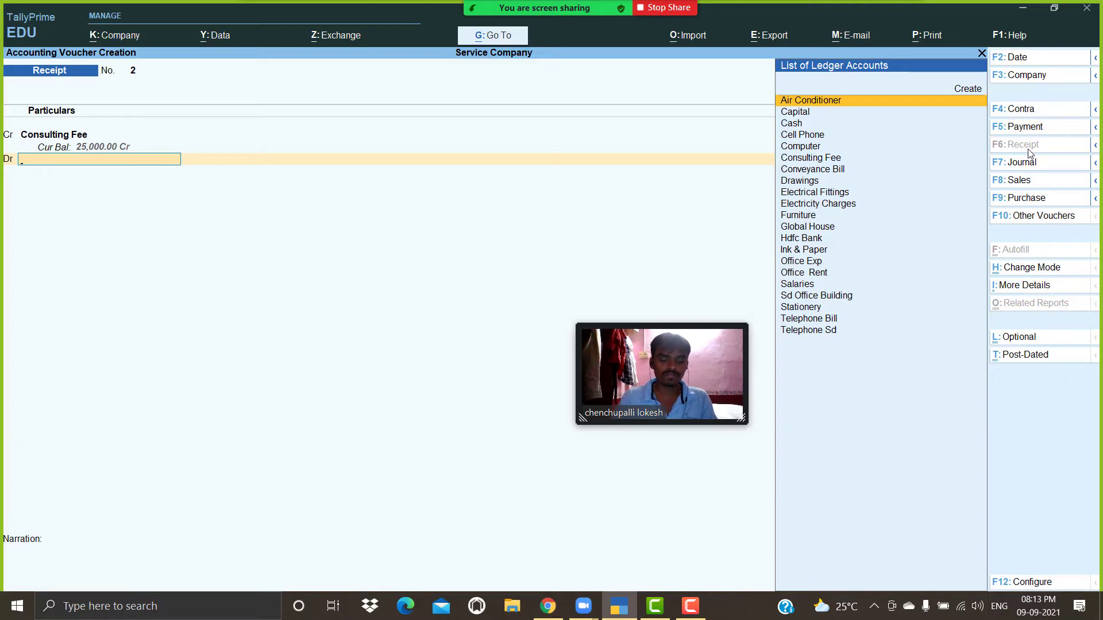
# Step: Debit Hdfc Bank with 25,000, leave the cheque details and narration empty and save the Receipt voucher
pyautogui.write('H')
pyautogui.press('Return')
pyautogui.press('Return')
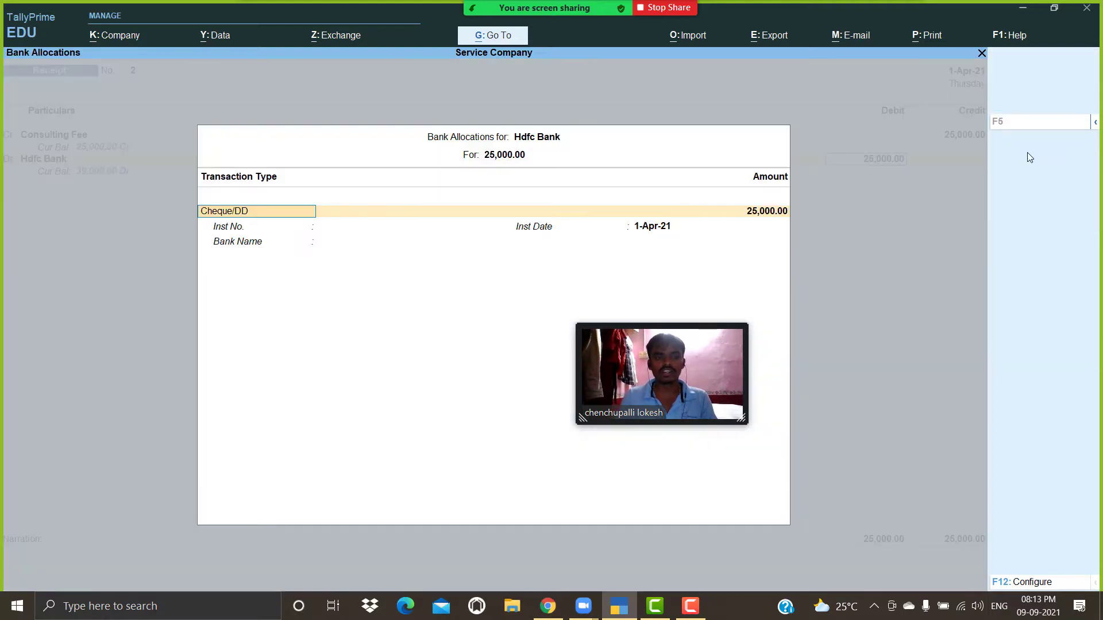
pyautogui.press('Return')
pyautogui.press('Return')
pyautogui.press('Return')
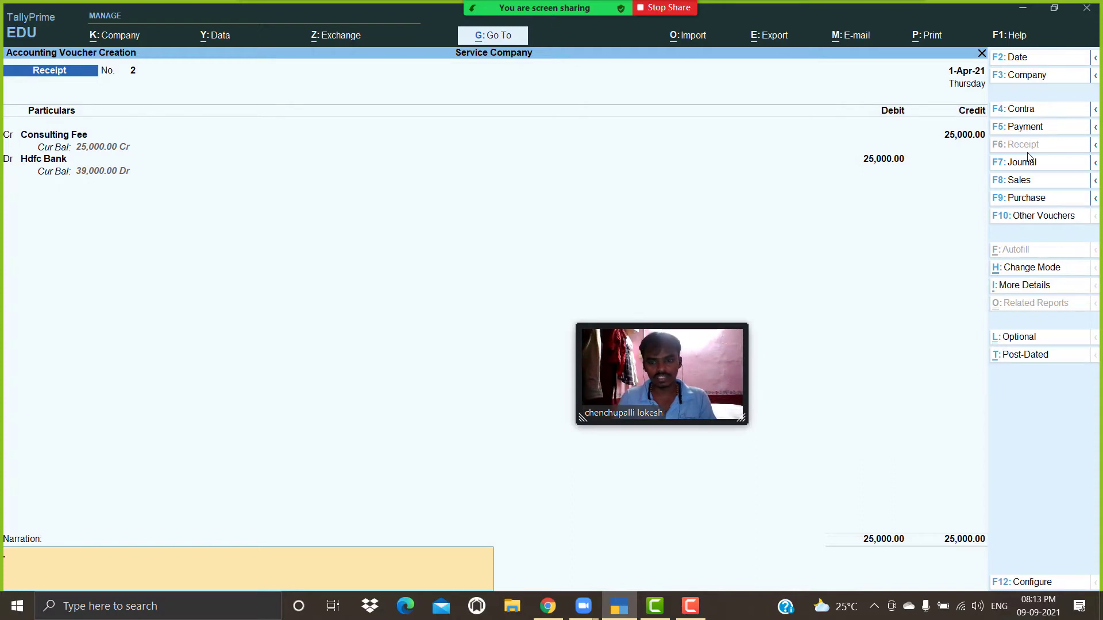
pyautogui.press('Return')
pyautogui.press('Return')
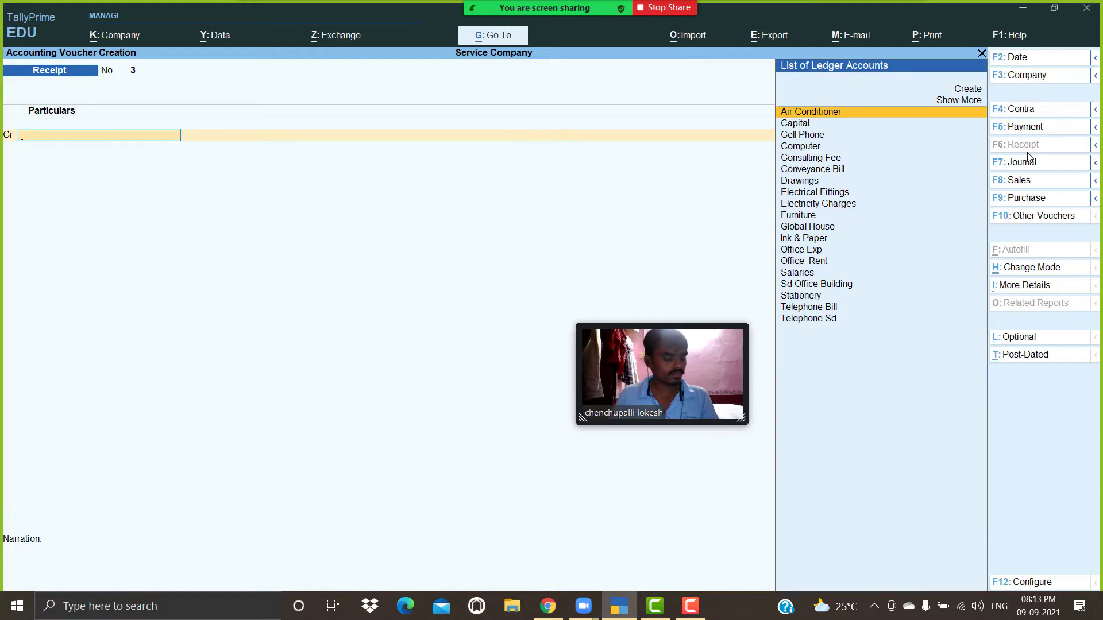
# Step: Enter a Contra voucher crediting Cash and debiting Hdfc Bank with 50,000, with Cash as the bank transaction type
pyautogui.click(1027, 109)
pyautogui.press('Return')
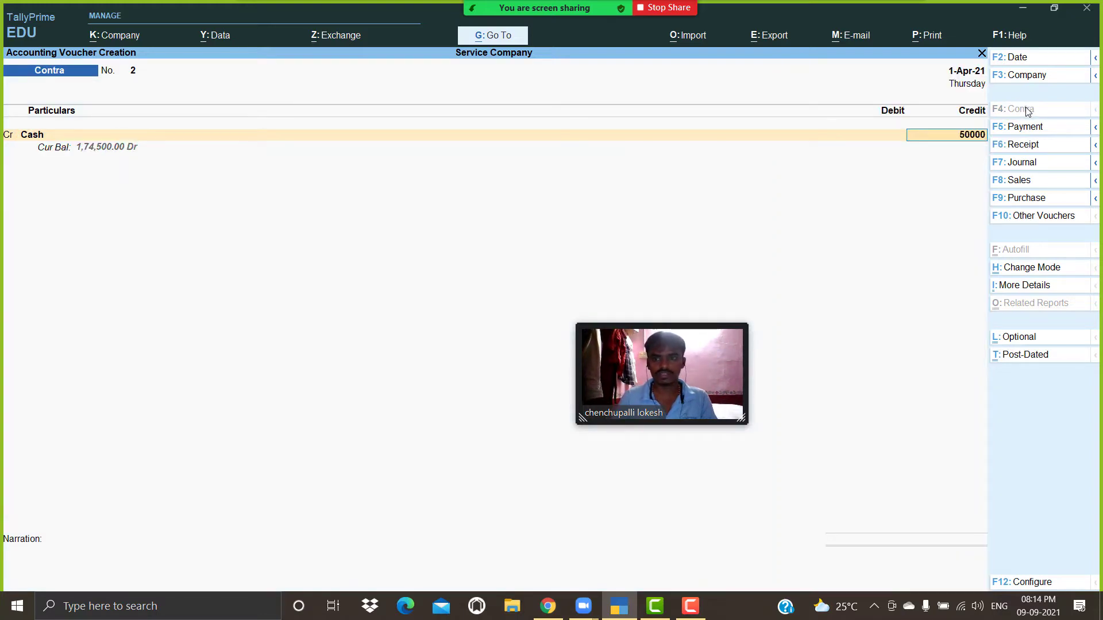
pyautogui.press('Return')
pyautogui.press('Return')
pyautogui.press('Return')
pyautogui.press('Return')
pyautogui.press('Return')
pyautogui.press('Return')
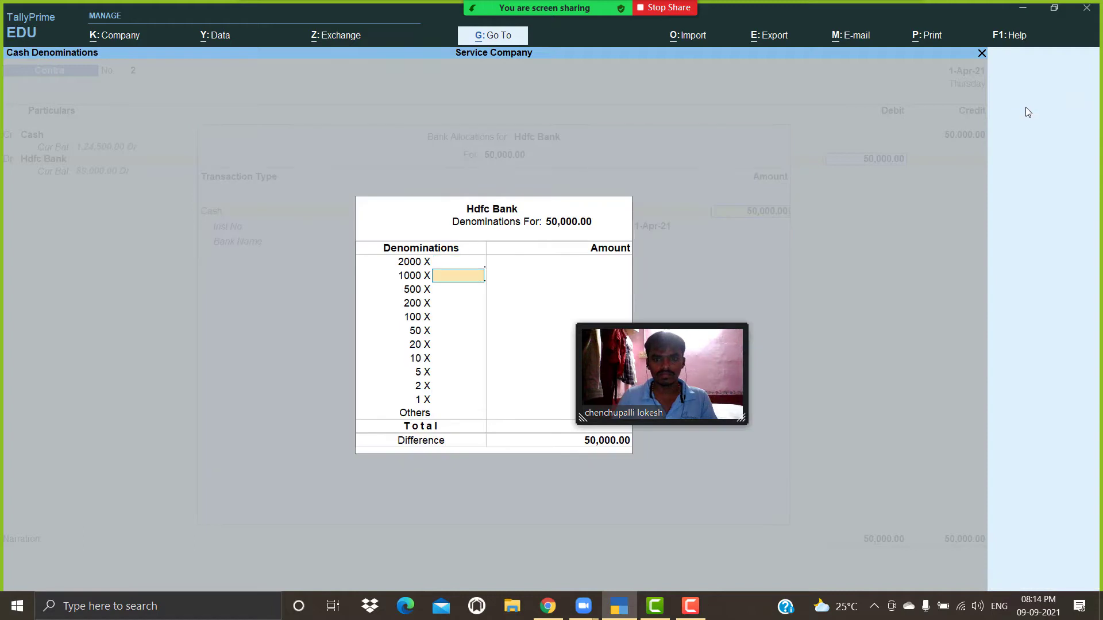
# Step: Leave the remaining cash denominations and the narration empty and save the Contra voucher
pyautogui.press('Return')
pyautogui.press('Return')
pyautogui.press('Return')
pyautogui.press('Return')
pyautogui.press('Return')
pyautogui.press('Return')
pyautogui.press('Return')
pyautogui.press('Return')
pyautogui.press('Return')
pyautogui.press('Return')
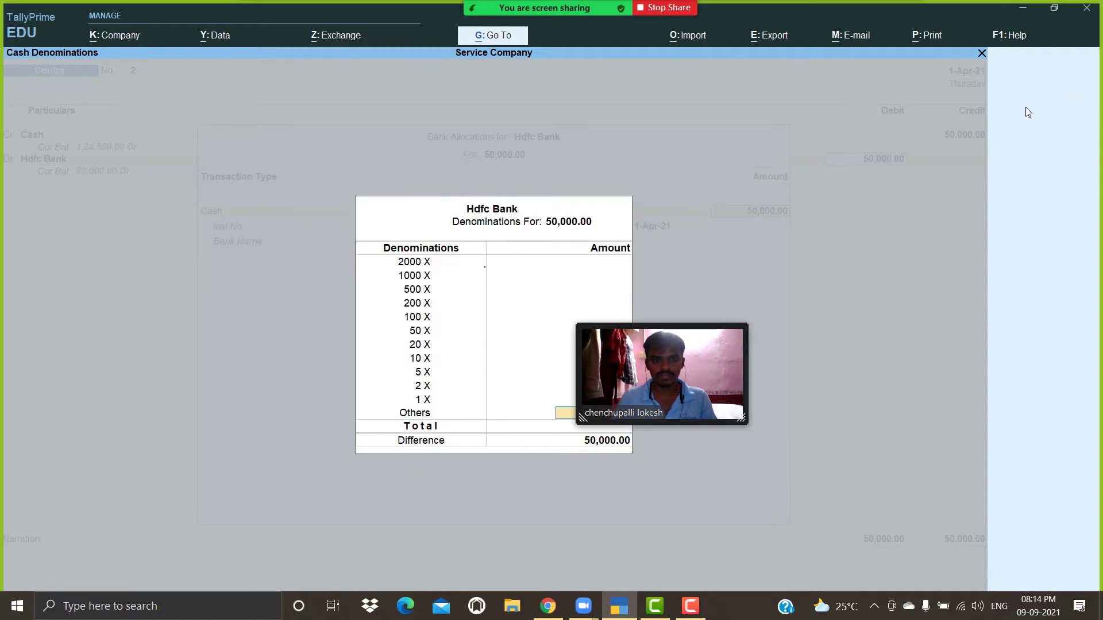
pyautogui.press('Return')
pyautogui.press('Return')
pyautogui.press('Return')
pyautogui.press('Return')
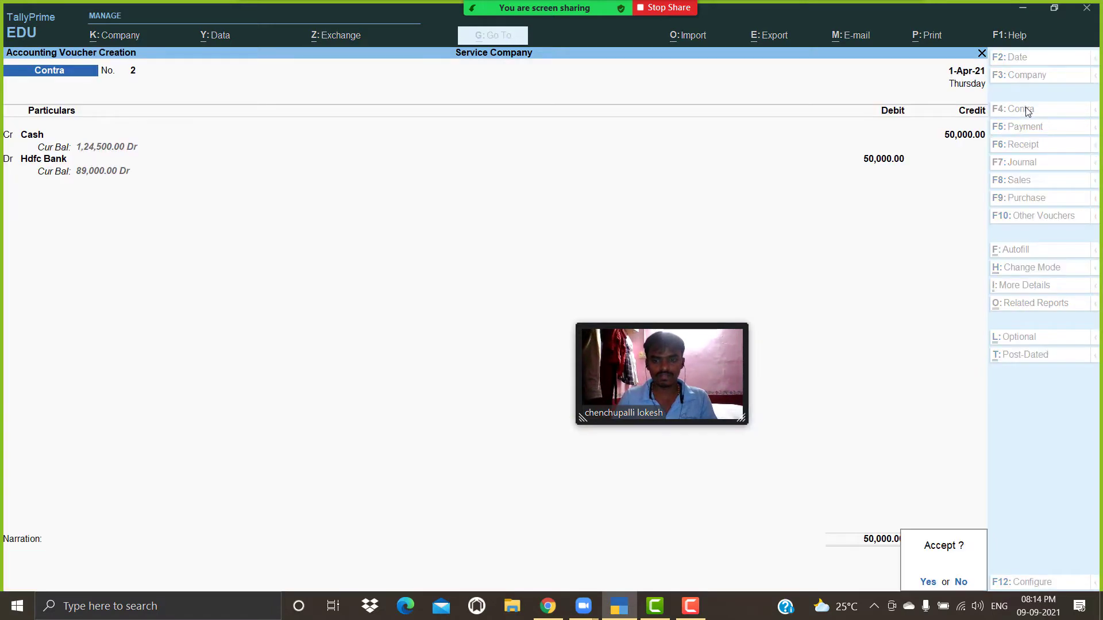
pyautogui.press('Return')
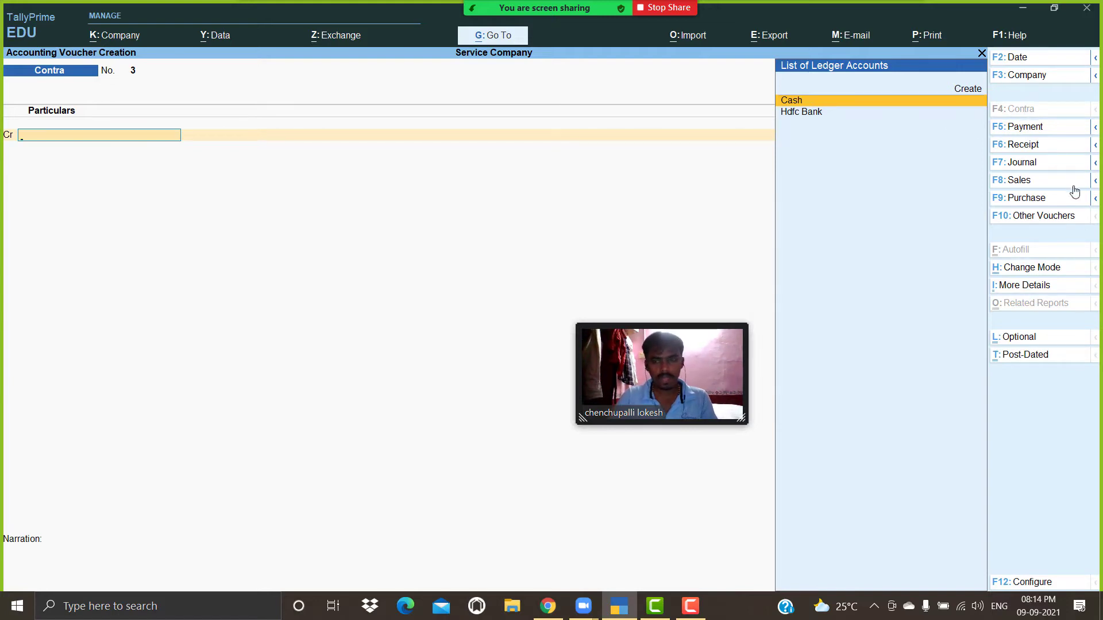
# Step: Record a Journal voucher debiting Stationery and crediting Ink & Paper with 6,000, leave the narration empty and save it
pyautogui.press('F7')
pyautogui.write('St')
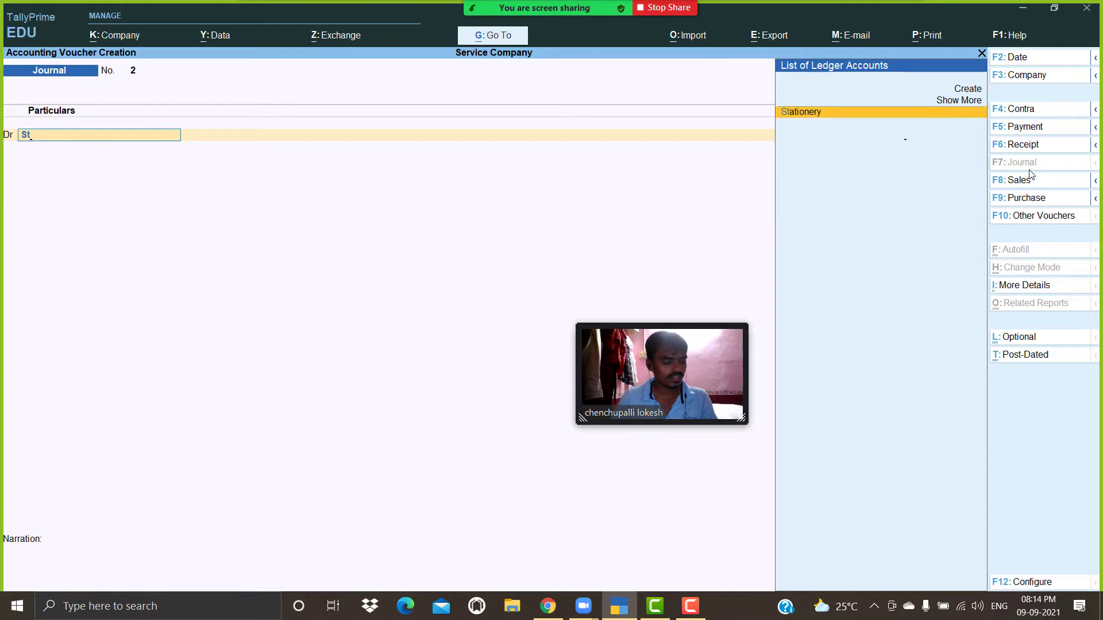
pyautogui.press('Return')
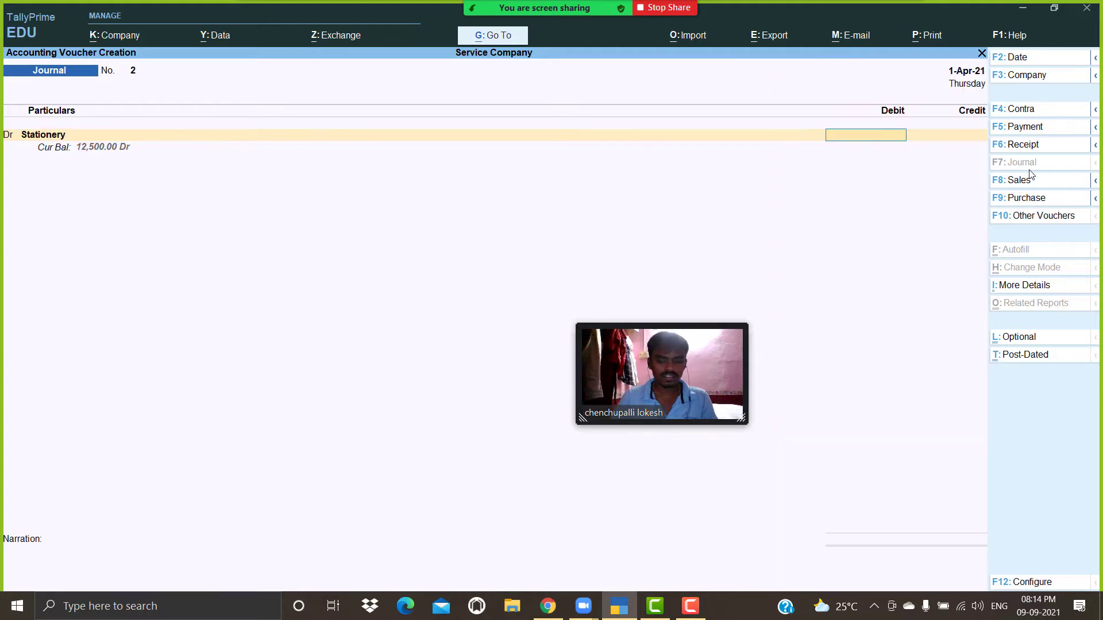
pyautogui.press('Return')
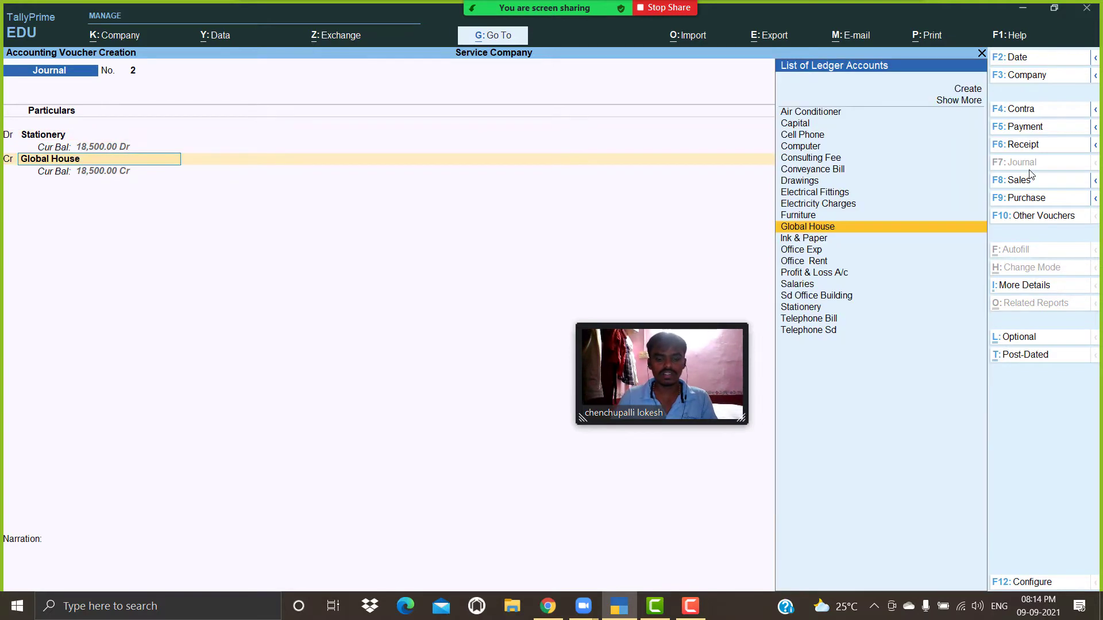
pyautogui.write('In')
pyautogui.press('Return')
pyautogui.press('Return')
pyautogui.press('Return')
pyautogui.press('Return')
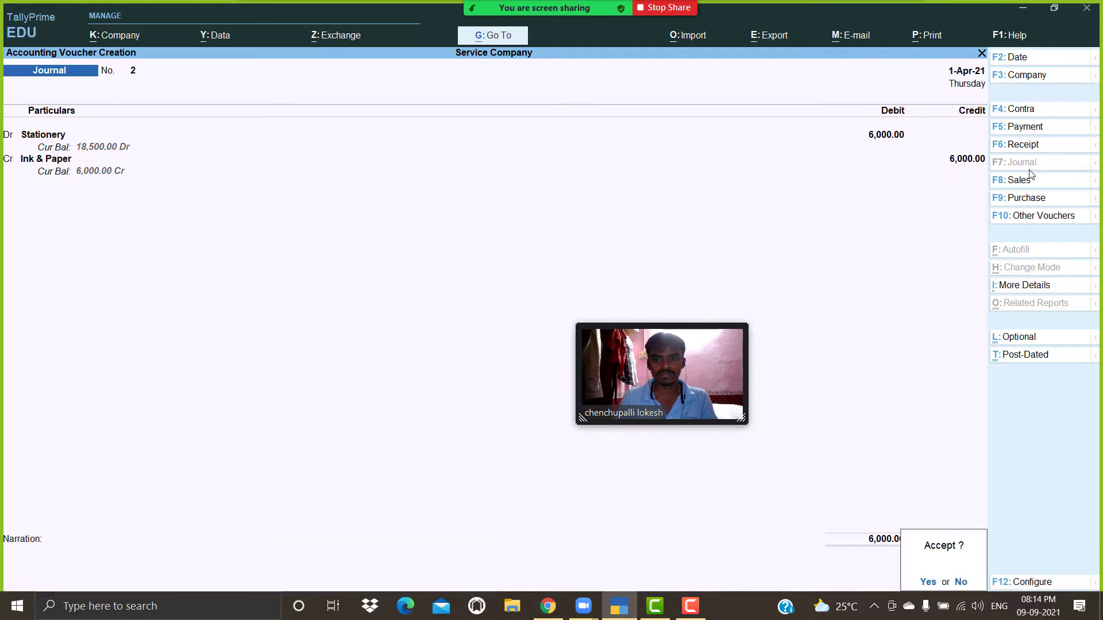
pyautogui.press('Return')
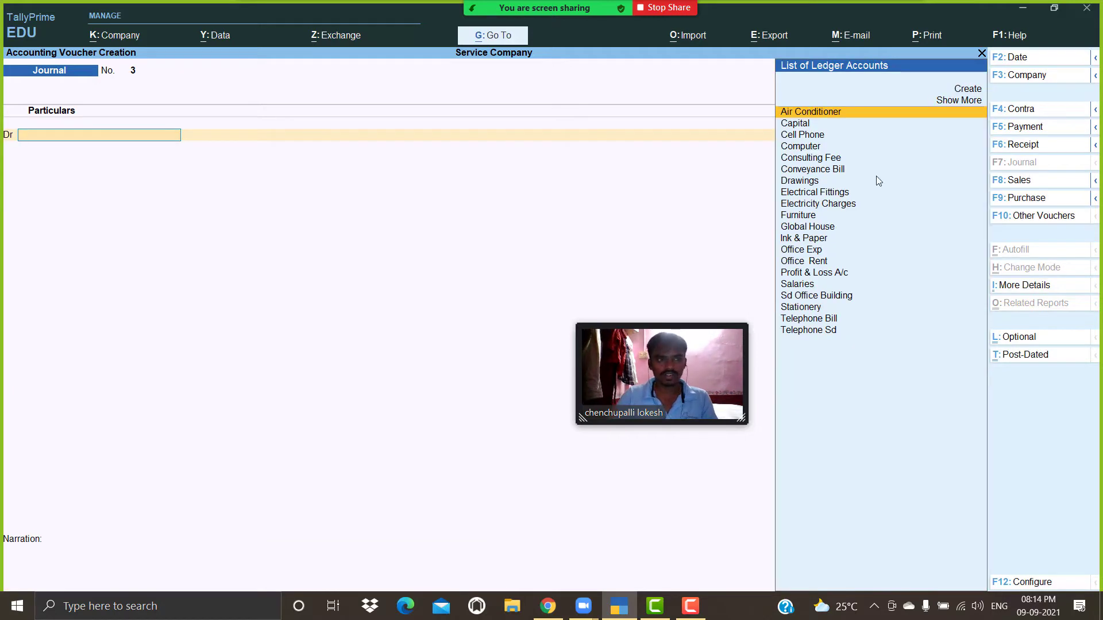
# Step: Record a Payment voucher debiting Drawings and crediting Cash with 7,500, leave the narration empty and save it
pyautogui.click(1037, 132)
pyautogui.write('Dr')
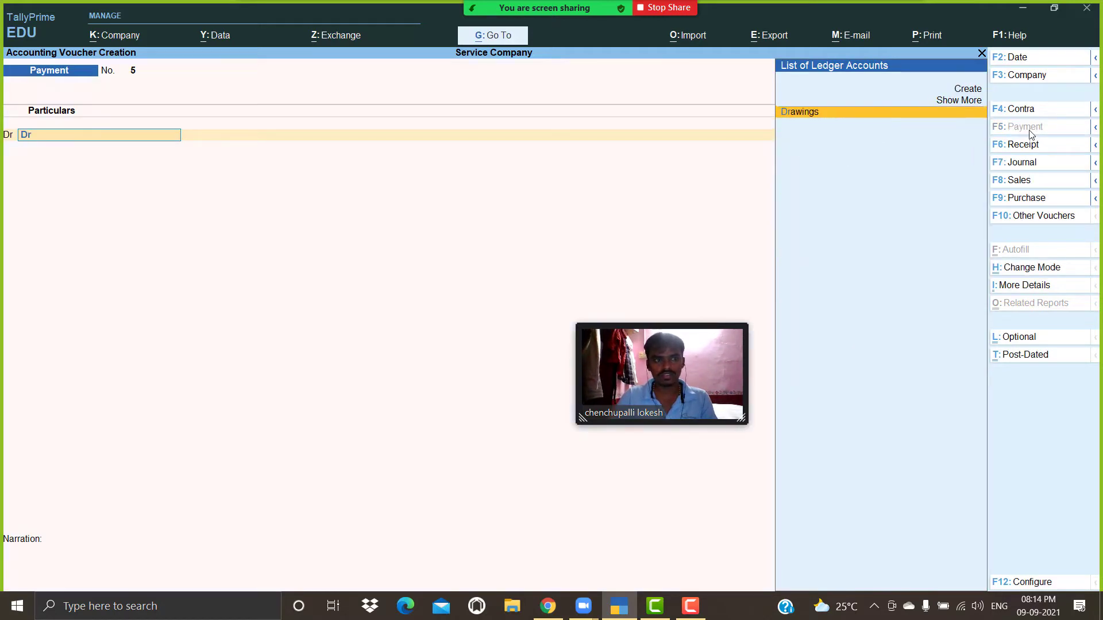
pyautogui.press('Return')
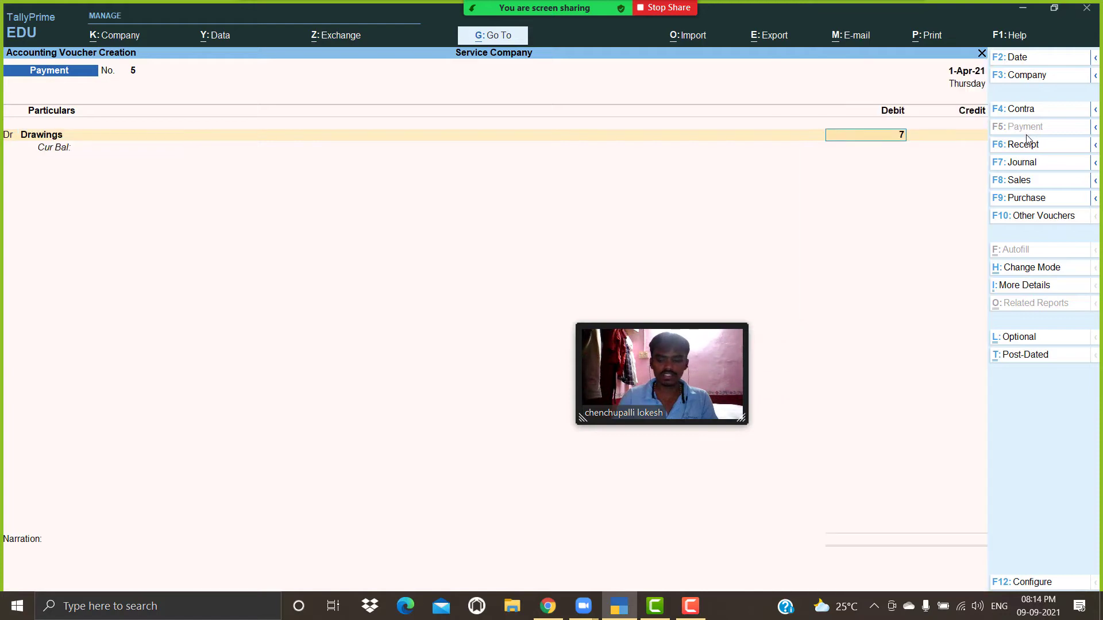
pyautogui.press('Return')
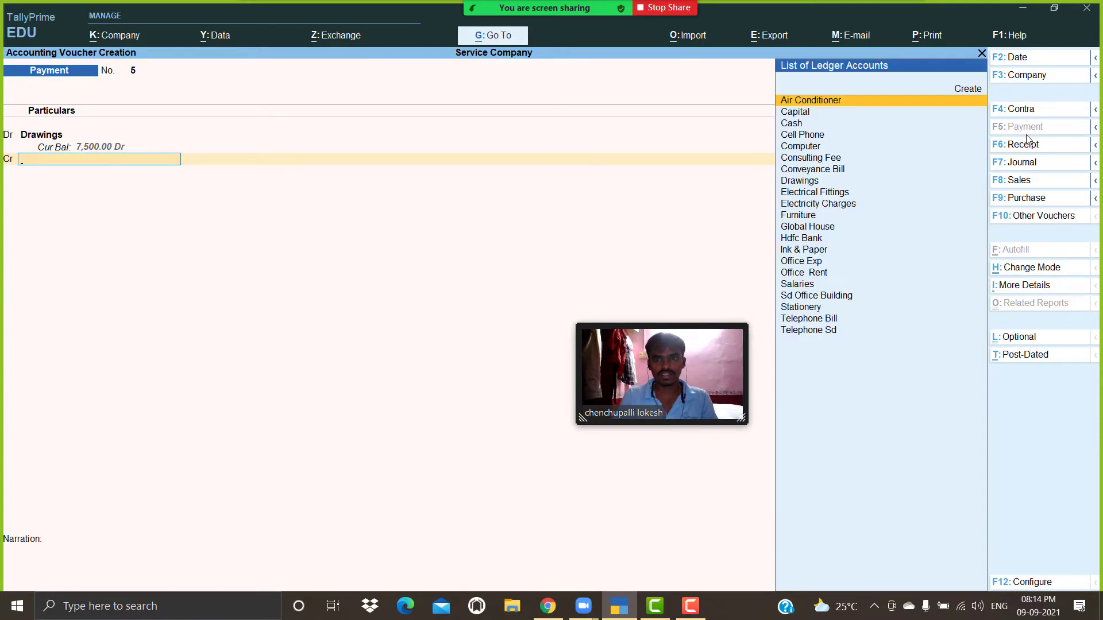
pyautogui.press('Down')
pyautogui.press('Down')
pyautogui.press('Return')
pyautogui.press('Return')
pyautogui.press('Return')
pyautogui.press('Return')
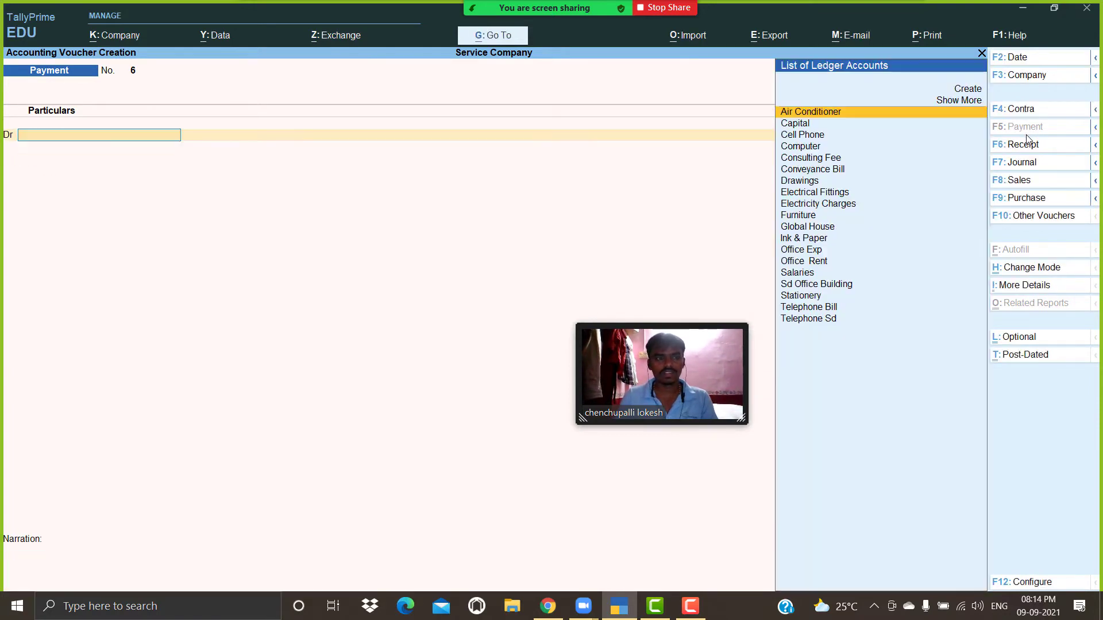
# Step: Record a Payment voucher debiting Office Exp and crediting Cash with 750, leave the narration empty and save it
pyautogui.write('Office')
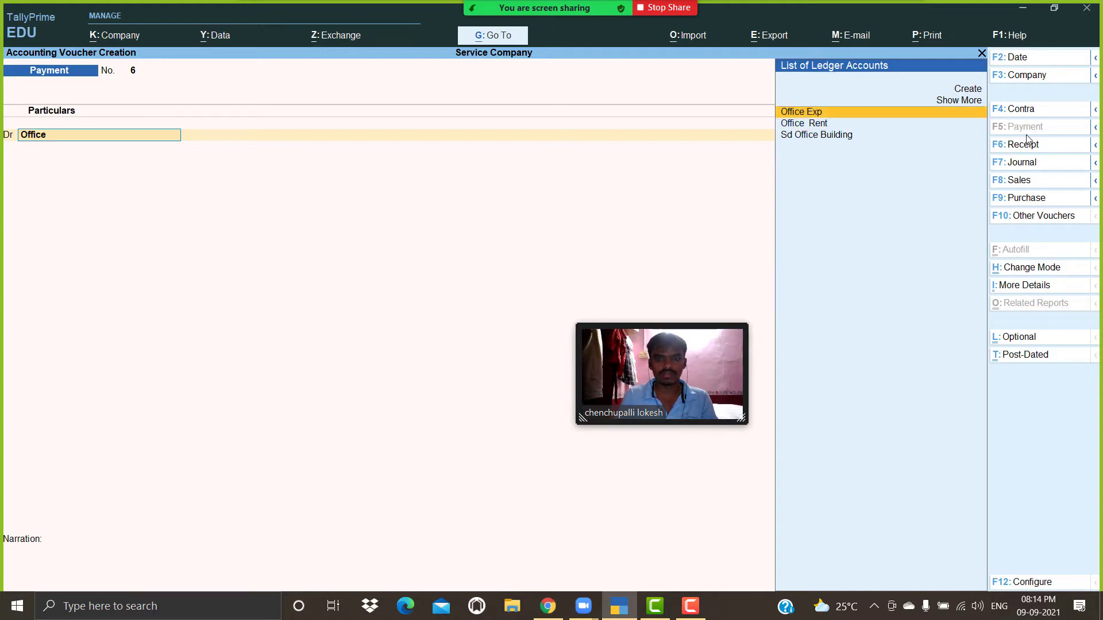
pyautogui.press('Return')
pyautogui.write('7503')
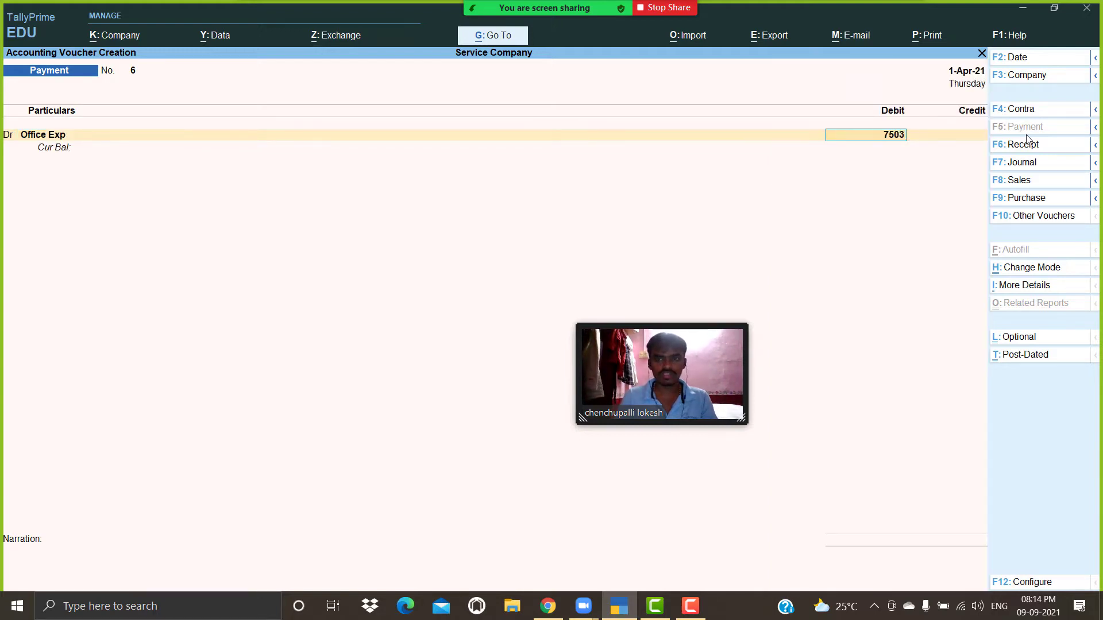
pyautogui.press('BackSpace')
pyautogui.press('Return')
pyautogui.press('Down')
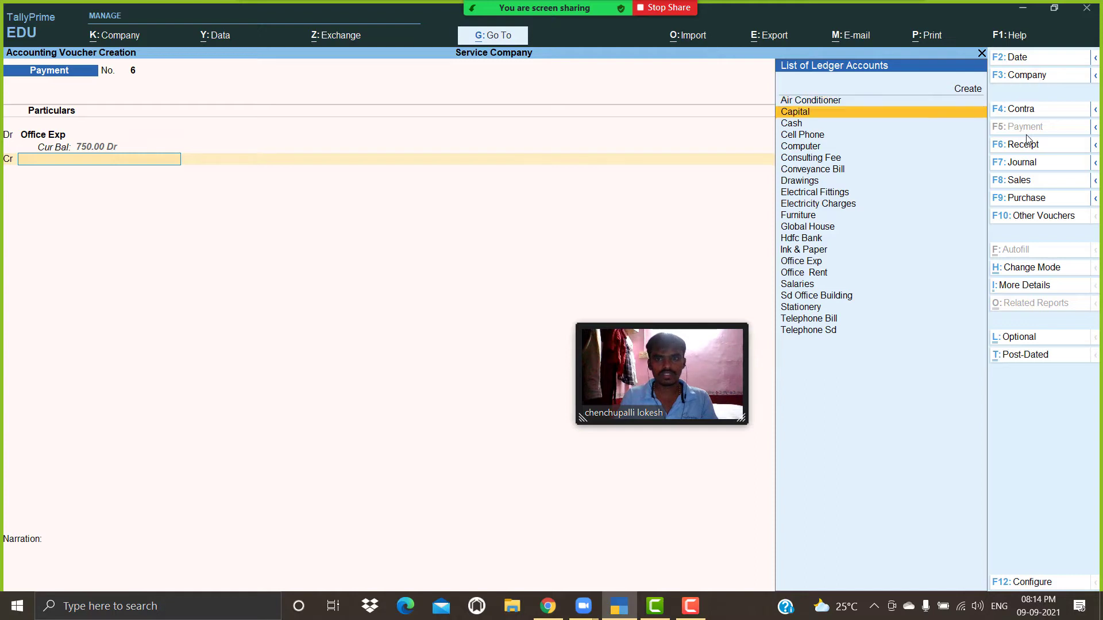
pyautogui.press('Down')
pyautogui.press('Return')
pyautogui.press('Return')
pyautogui.press('Return')
pyautogui.press('Return')
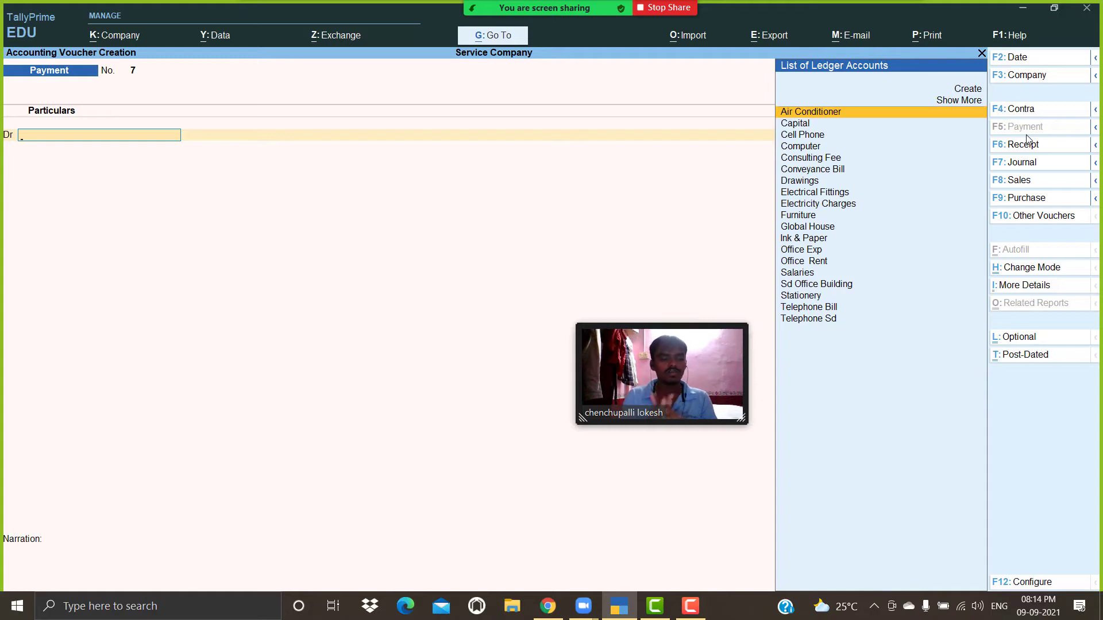
# Step: Leave voucher entry and examine the detailed Profit & Loss A/c from Indirect Expenses down to Nett Profit
pyautogui.press('Escape')
pyautogui.press('Return')
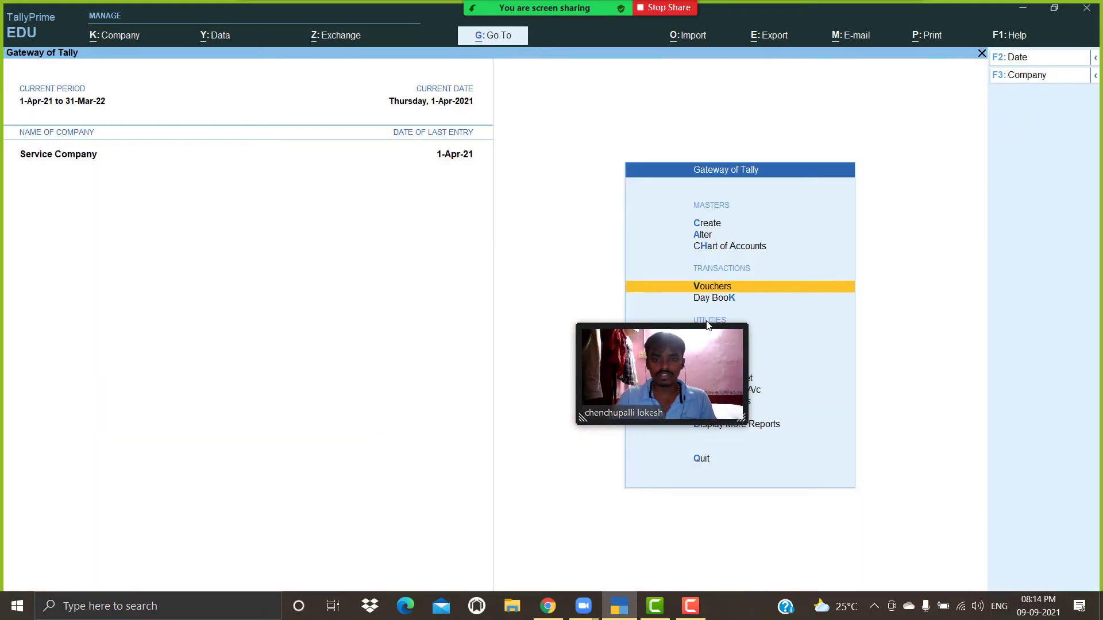
pyautogui.moveTo(707, 325); pyautogui.dragTo(449, 380)
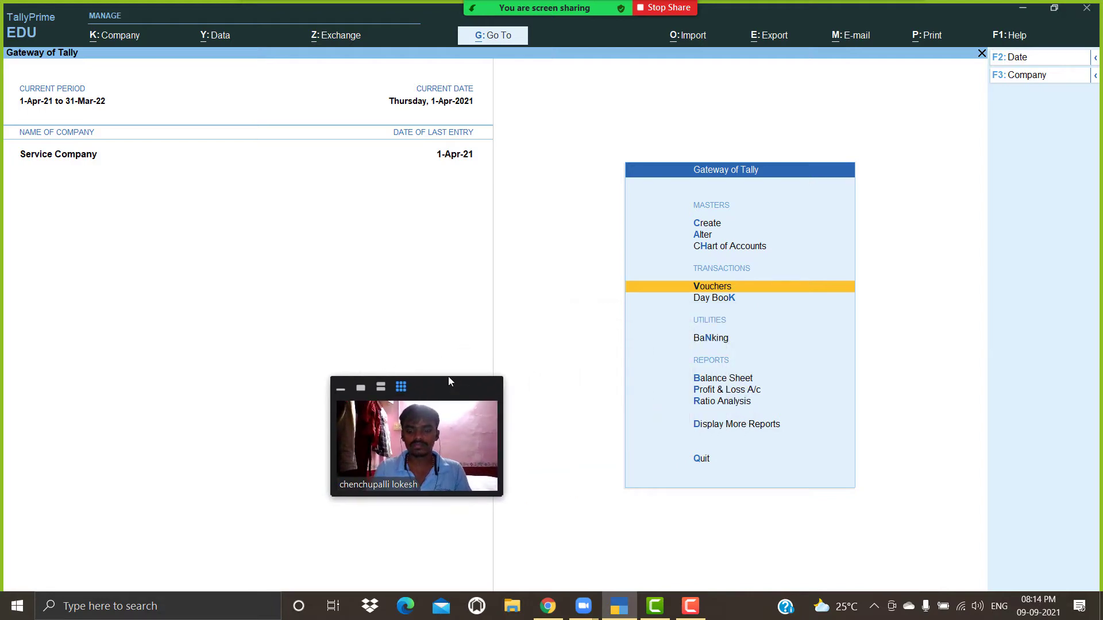
pyautogui.press('Down')
pyautogui.press('Down')
pyautogui.press('Down')
pyautogui.press('Down')
pyautogui.press('Return')
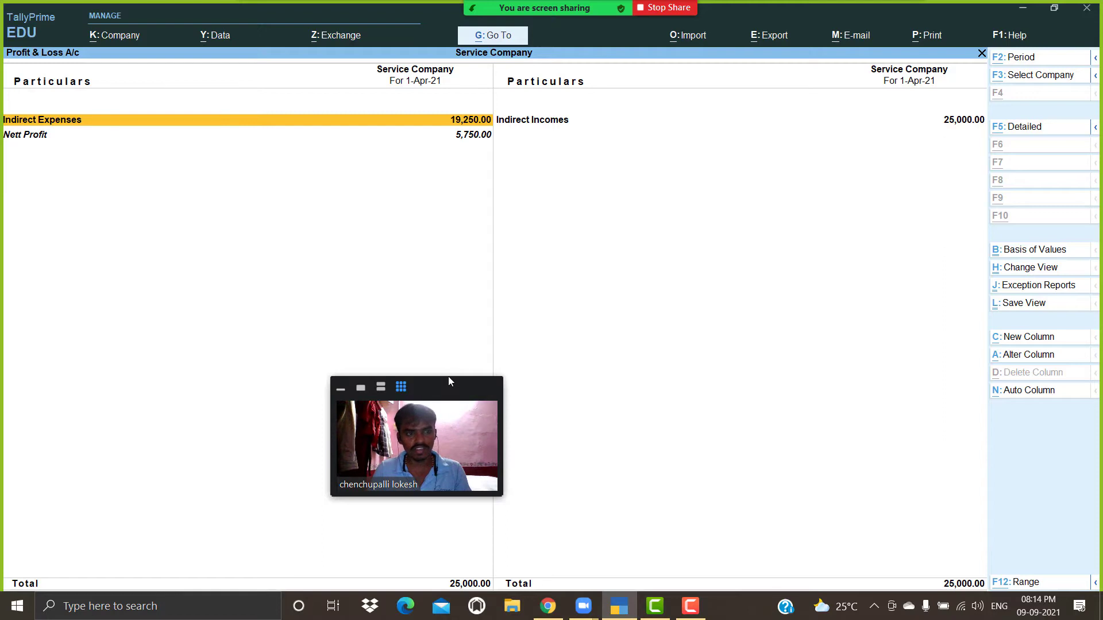
pyautogui.hotkey('alt', 'F5')
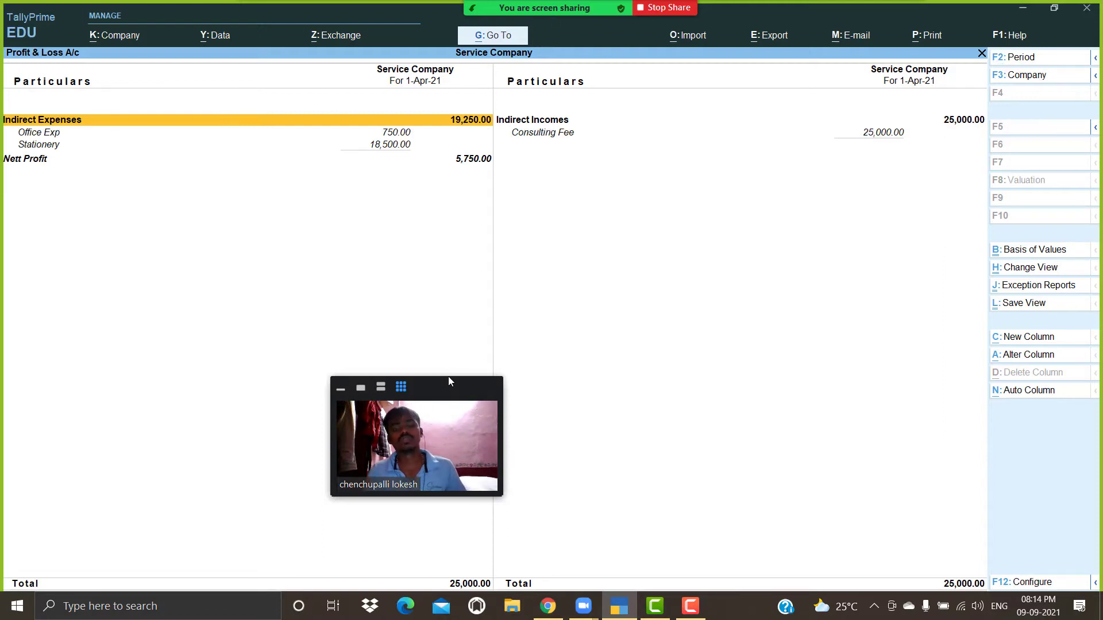
pyautogui.press('Down')
pyautogui.press('Down')
pyautogui.press('Down')
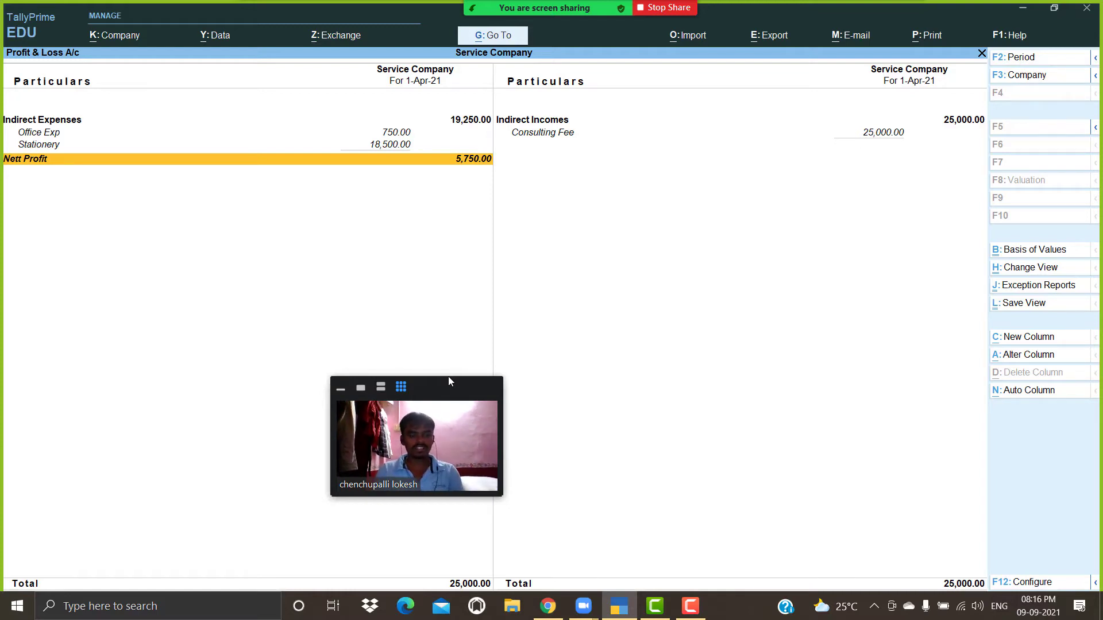
# Step: Leave the Profit & Loss A/c, open voucher entry and set the Payment voucher's date to 1-May-21
pyautogui.press('Escape')
pyautogui.press('Up')
pyautogui.press('Up')
pyautogui.press('Up')
pyautogui.press('Up')
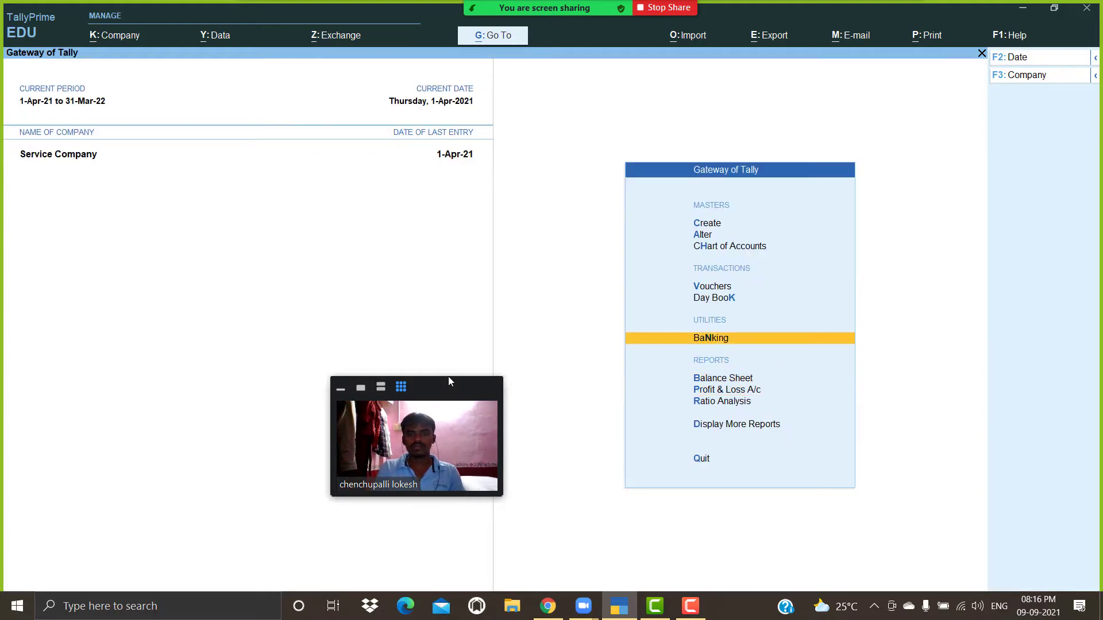
pyautogui.press('Return')
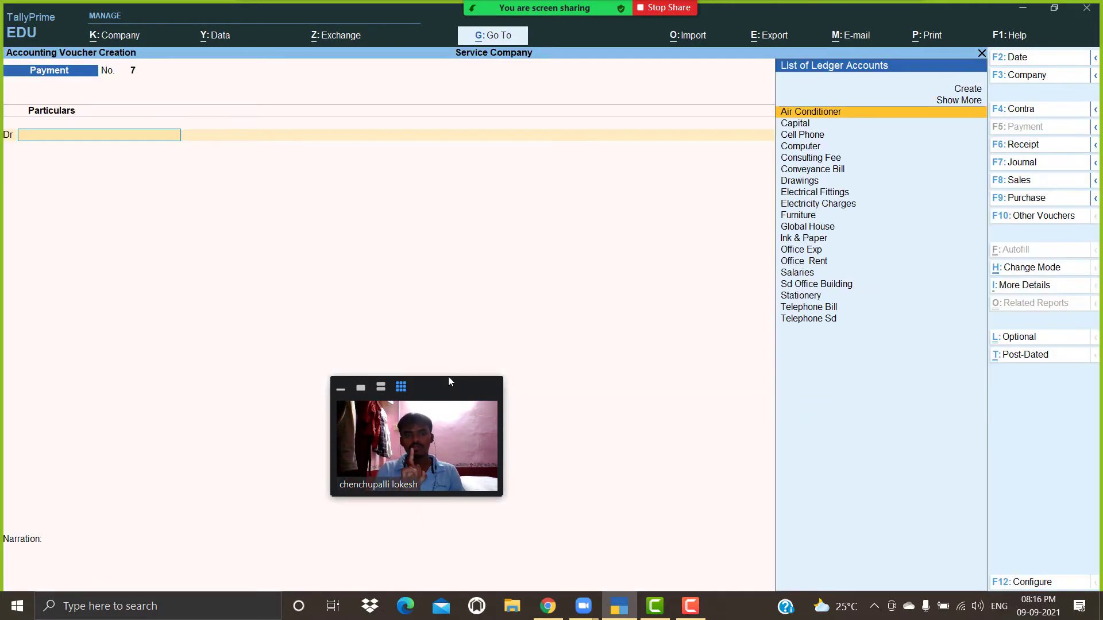
pyautogui.click(1023, 59)
pyautogui.write('1-4')
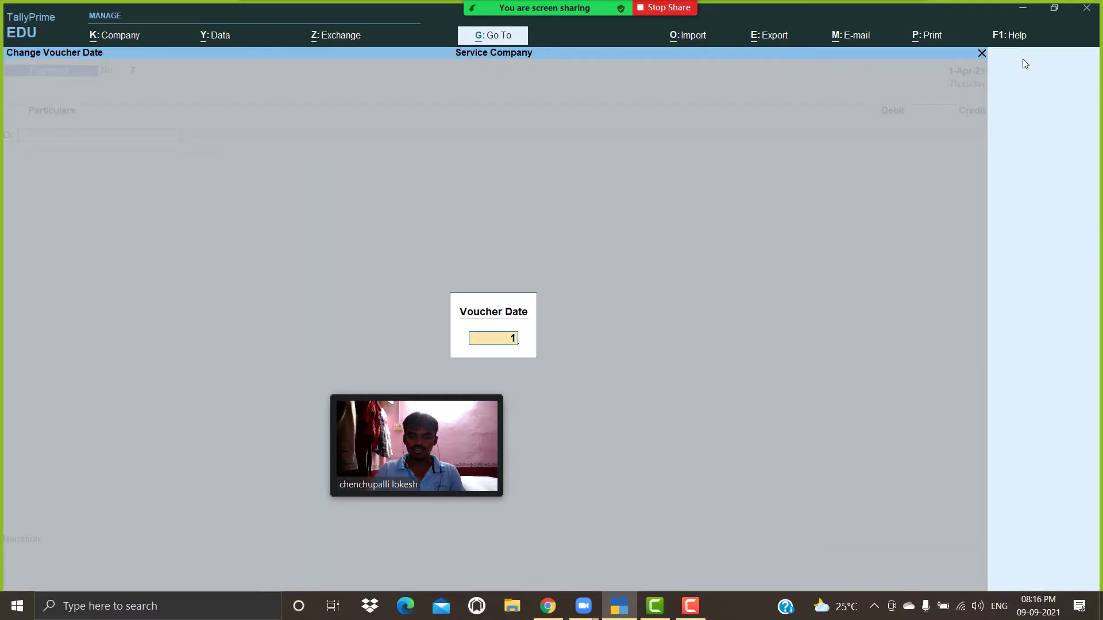
pyautogui.press('Return')
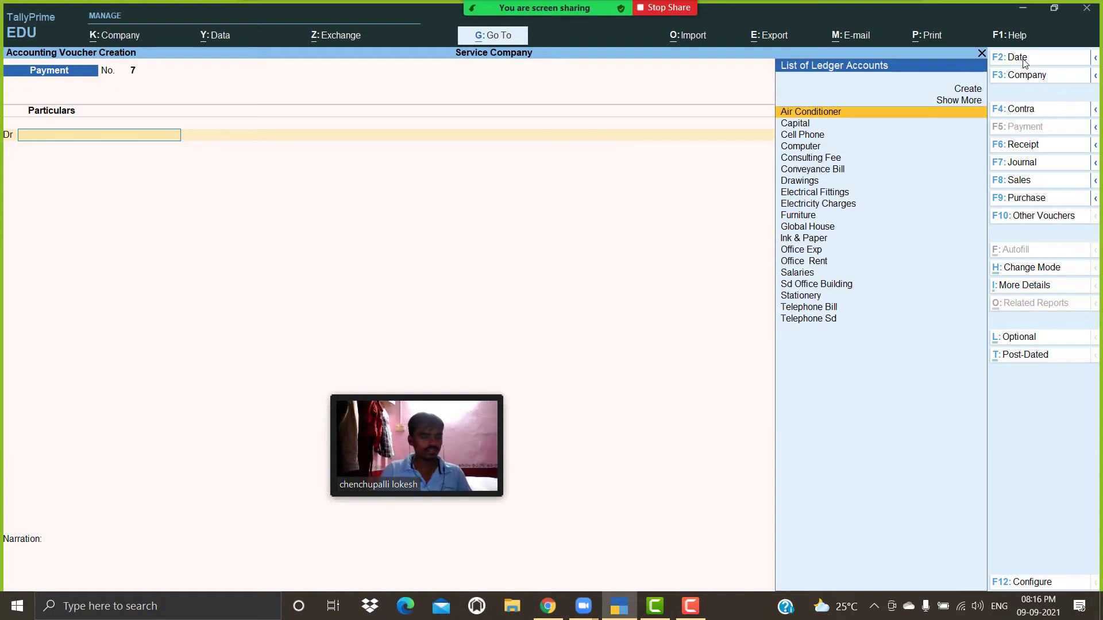
# Step: Record a Payment voucher debiting Ink & Paper and crediting Cash with 6,000, leave the narration empty and save it
pyautogui.write('In')
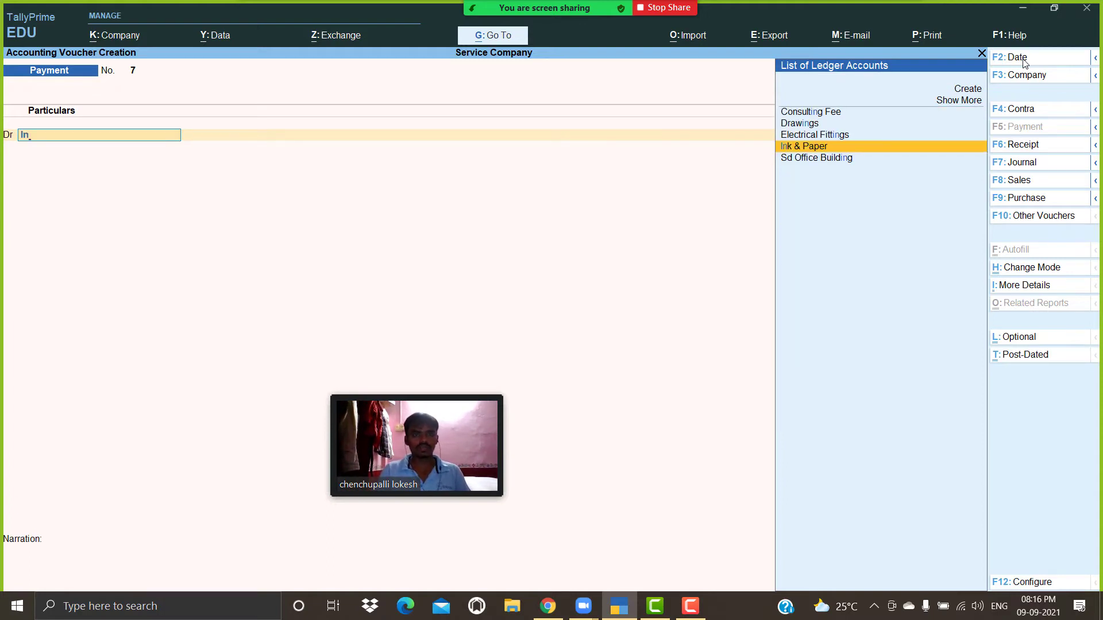
pyautogui.press('Return')
pyautogui.write('6000')
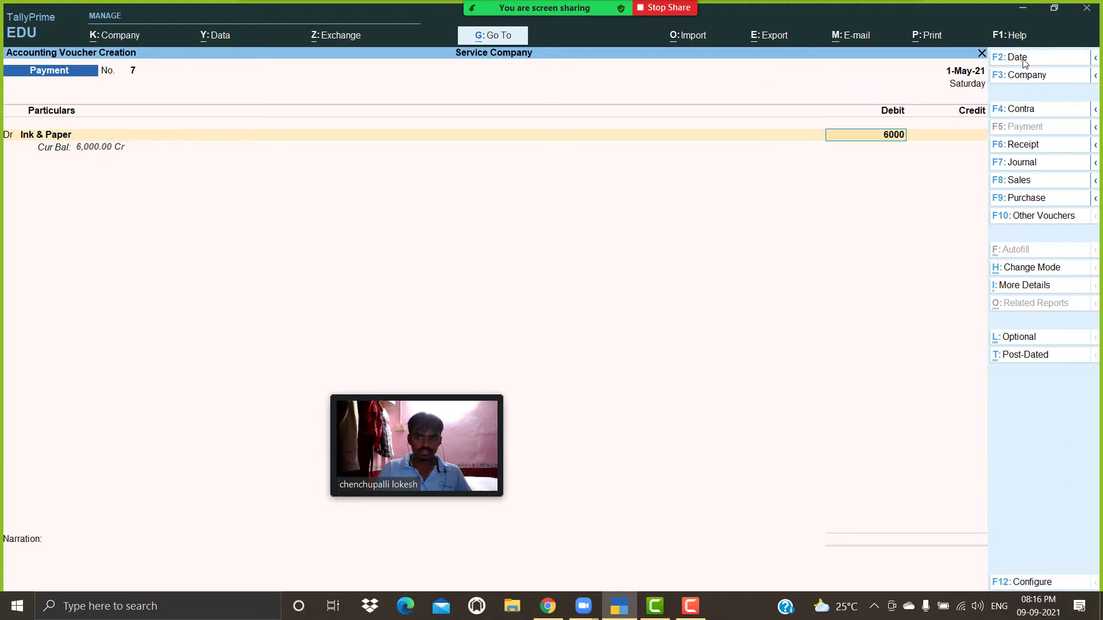
pyautogui.press('Return')
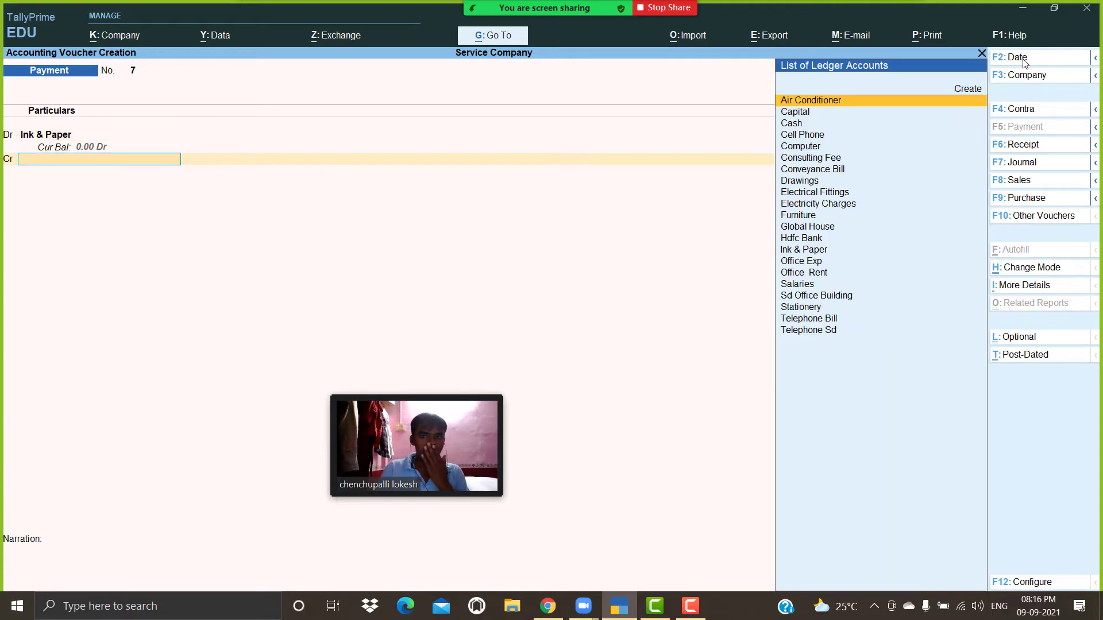
pyautogui.press('Down')
pyautogui.press('Down')
pyautogui.press('Return')
pyautogui.press('Return')
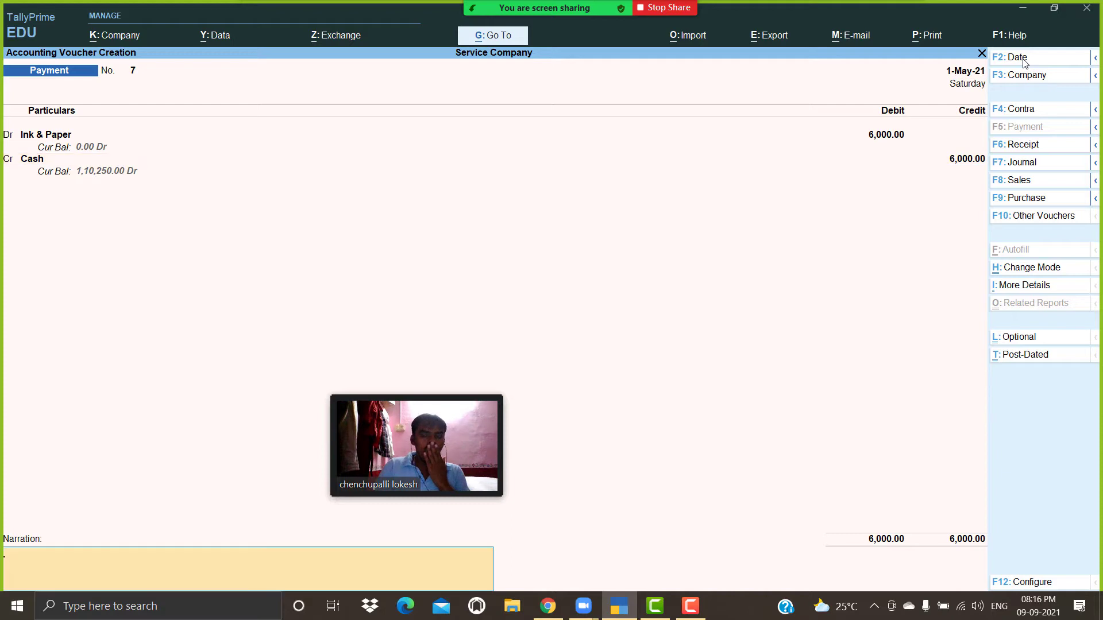
pyautogui.press('Return')
pyautogui.press('Return')
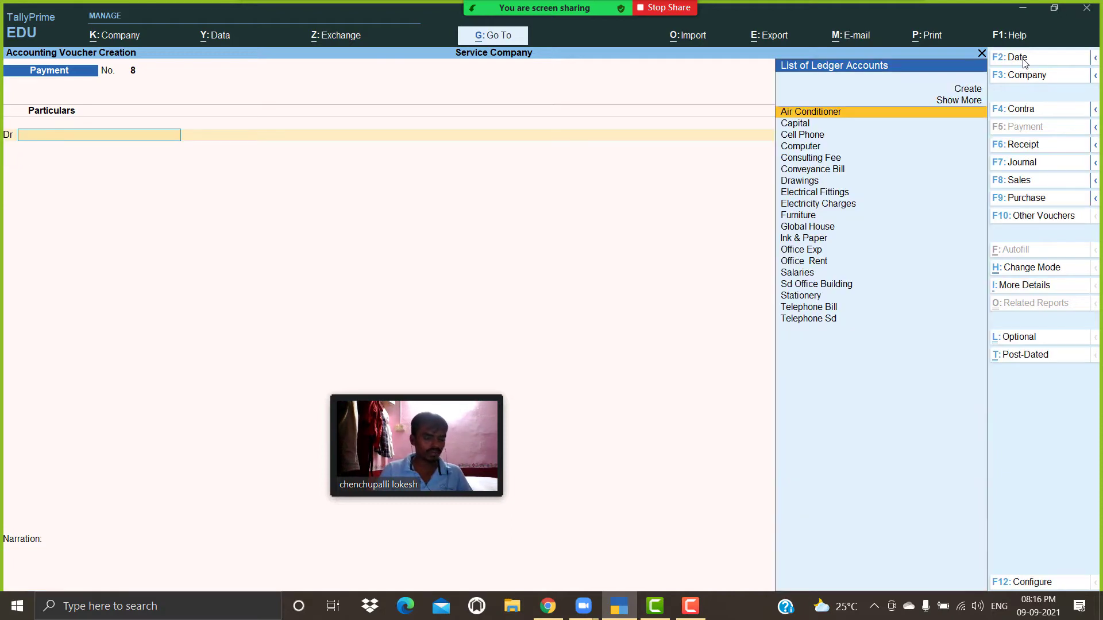
# Step: In a new Payment voucher, debit Office Rent with 2,500 and Salaries with 10,400
pyautogui.write('Of')
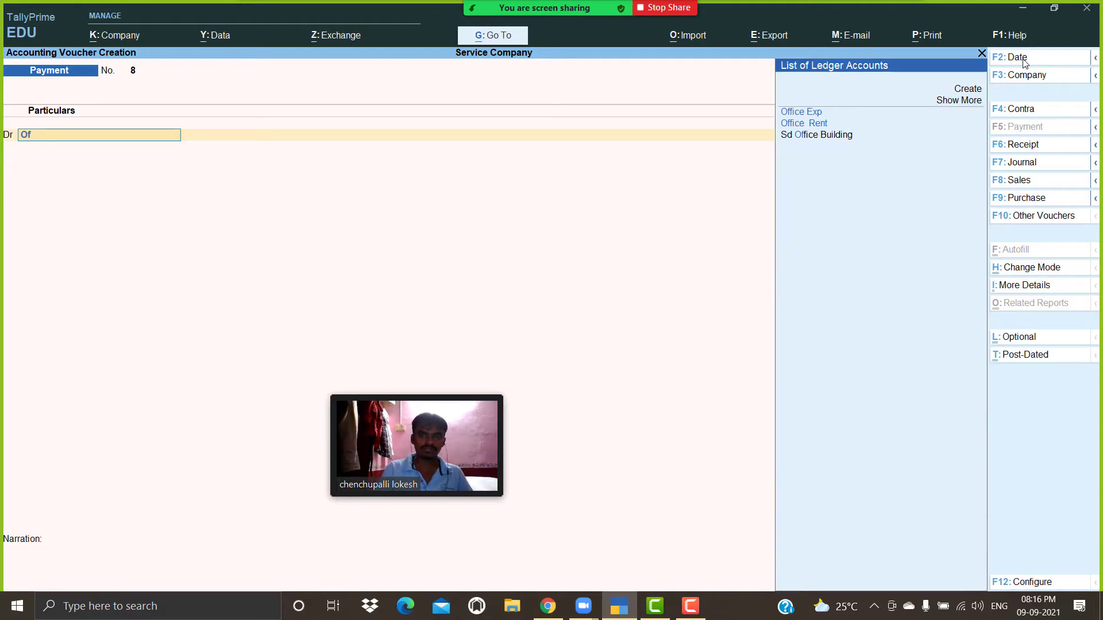
pyautogui.press('Down')
pyautogui.press('Return')
pyautogui.write('2')
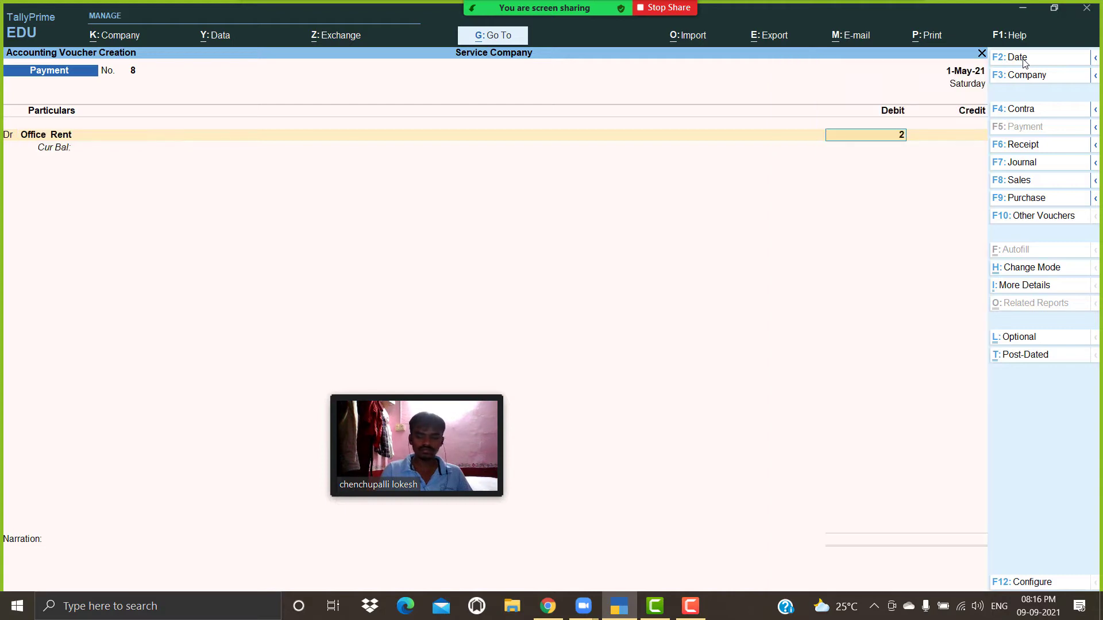
pyautogui.write(',500')
pyautogui.press('Return')
pyautogui.write('d')
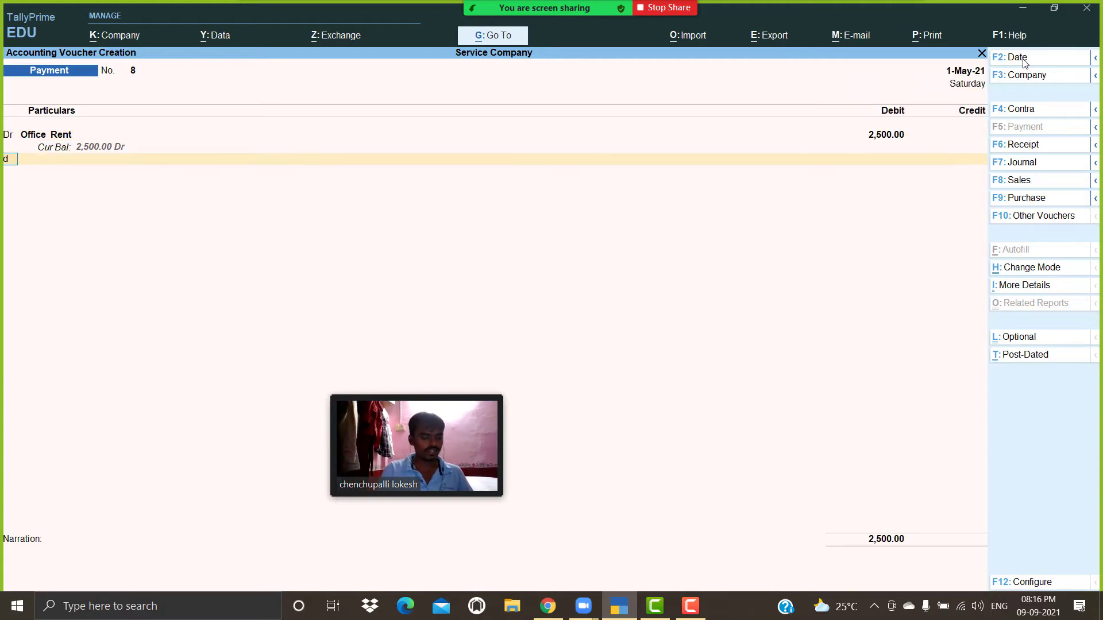
pyautogui.press('Return')
pyautogui.write('Sa')
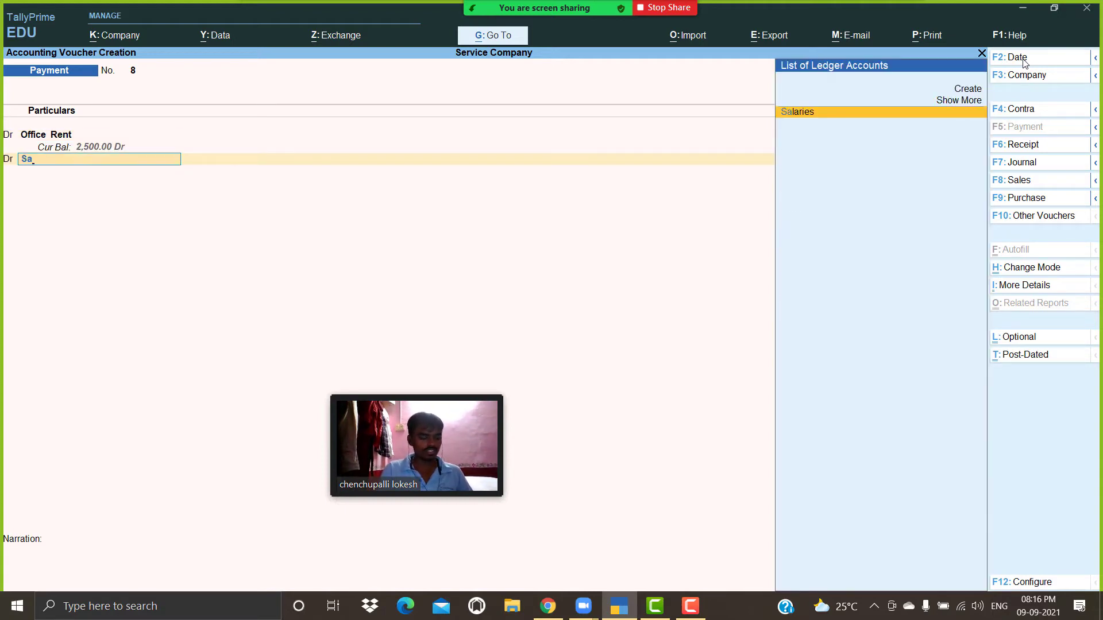
pyautogui.press('Return')
pyautogui.write('10400')
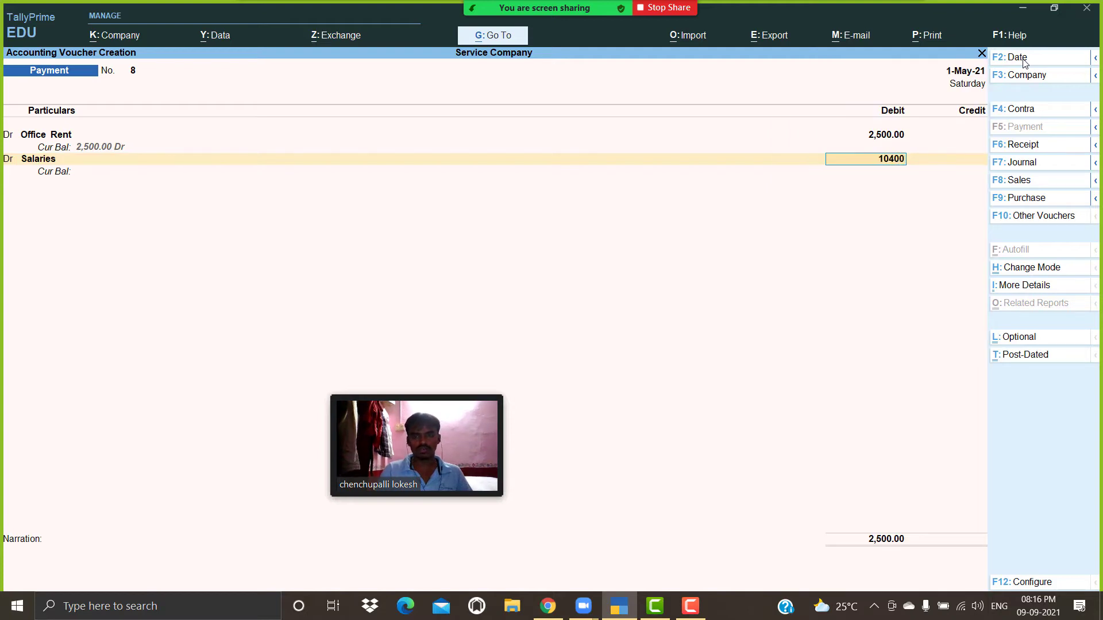
pyautogui.press('Return')
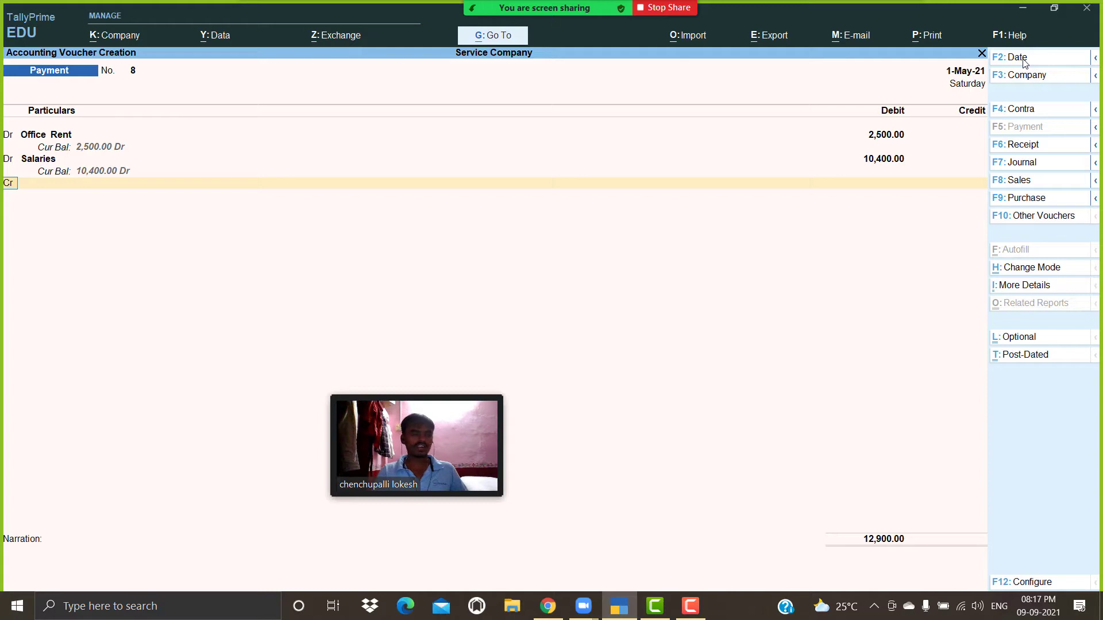
# Step: Credit Hdfc Bank with 12,900 as a cheque without an instrument number, leave the narration empty and save the voucher
pyautogui.press('Return')
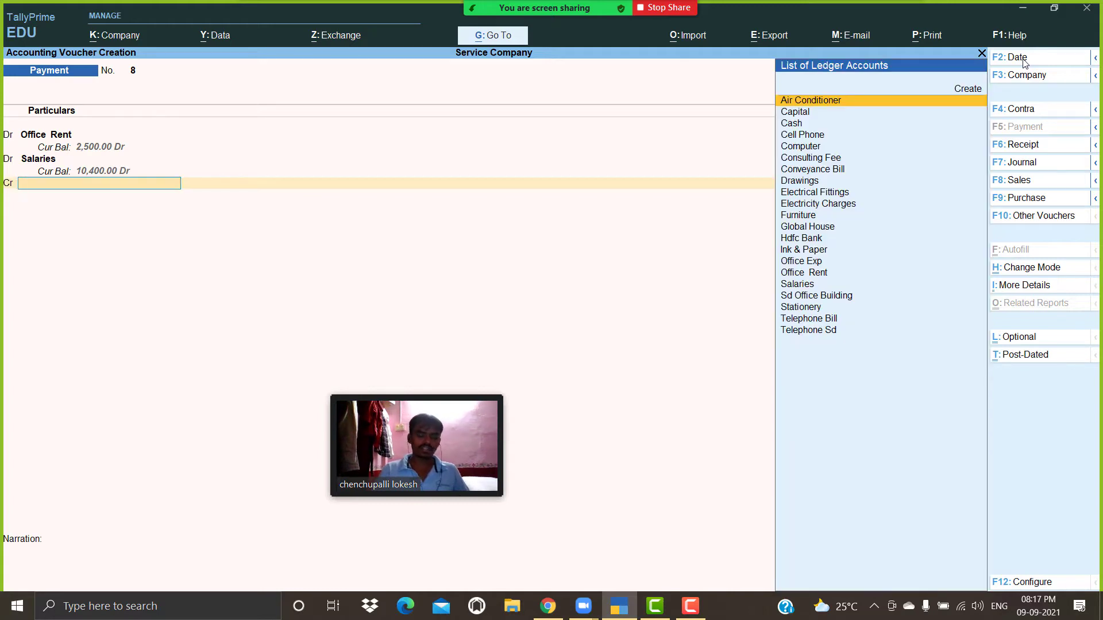
pyautogui.write('H')
pyautogui.press('Return')
pyautogui.press('Return')
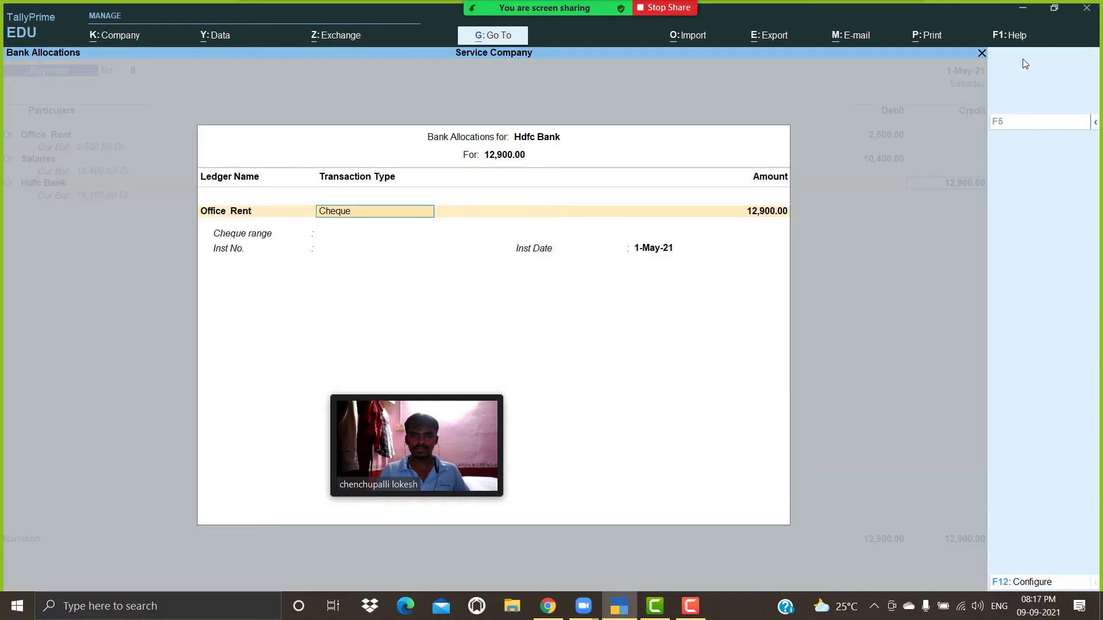
pyautogui.press('Return')
pyautogui.press('Return')
pyautogui.press('Return')
pyautogui.press('Return')
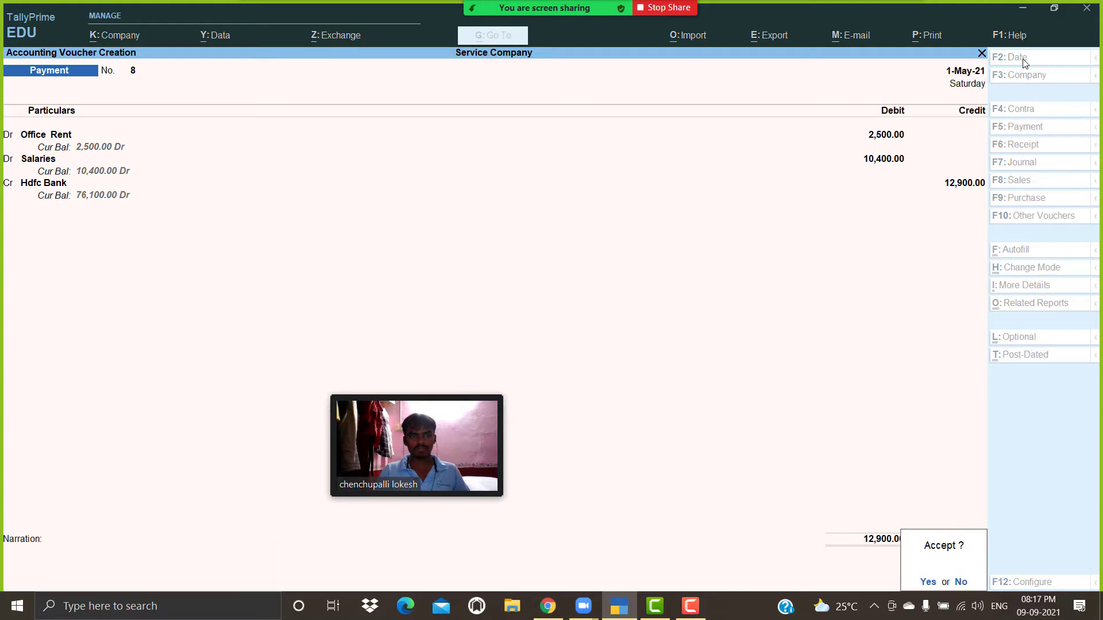
pyautogui.press('Return')
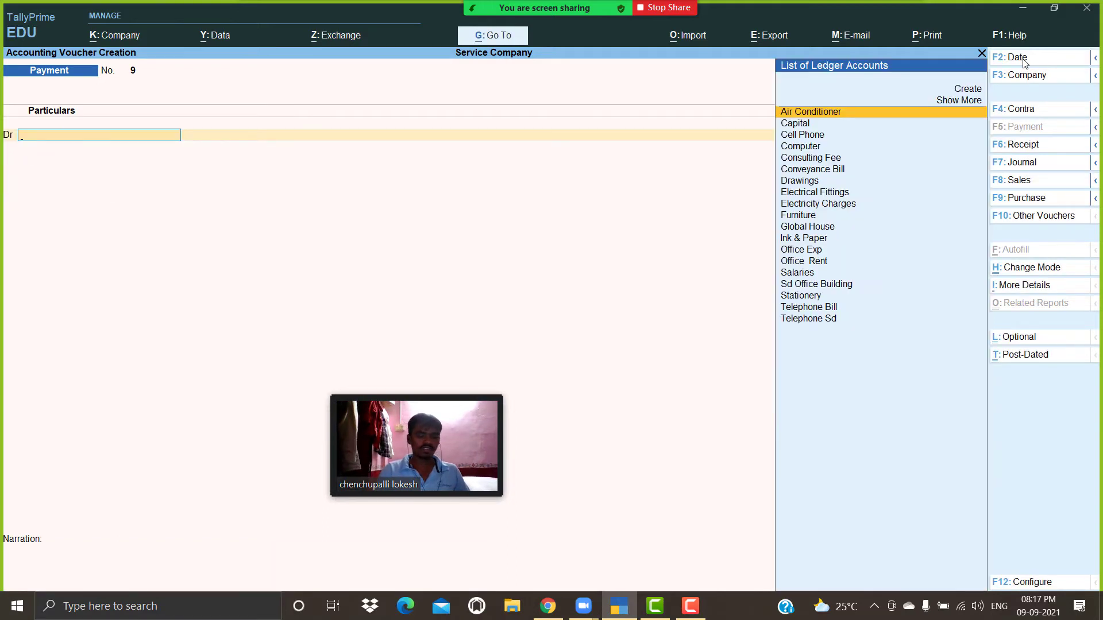
# Step: In a new Payment voucher, debit Telephone Bill with 1,250 and Conveyance Bill with 650
pyautogui.write('Te')
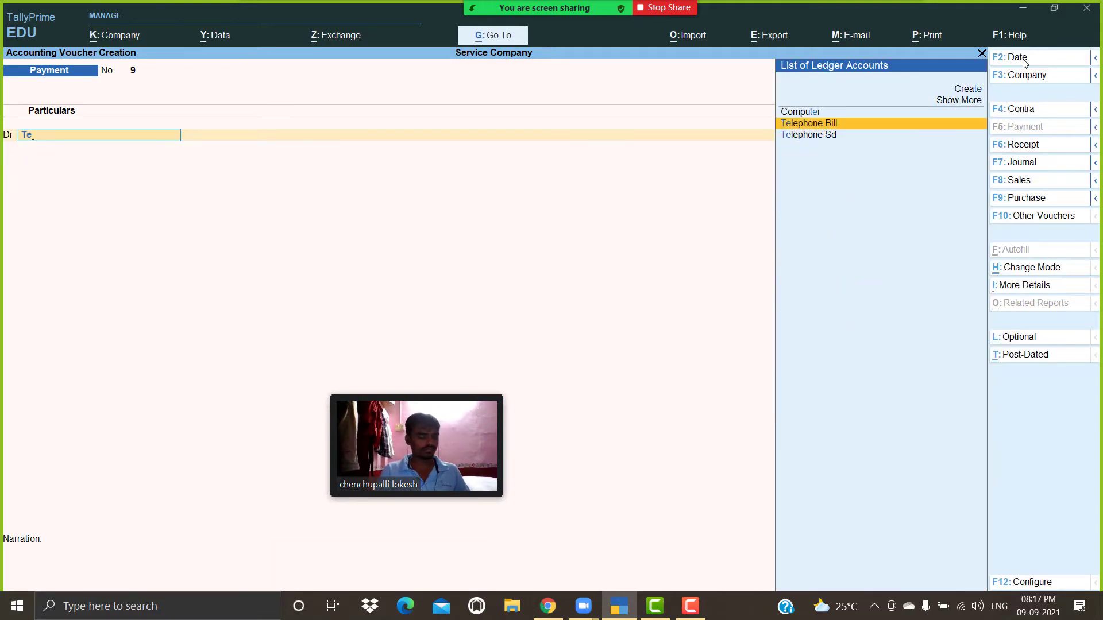
pyautogui.press('Return')
pyautogui.write('1,250')
pyautogui.press('Return')
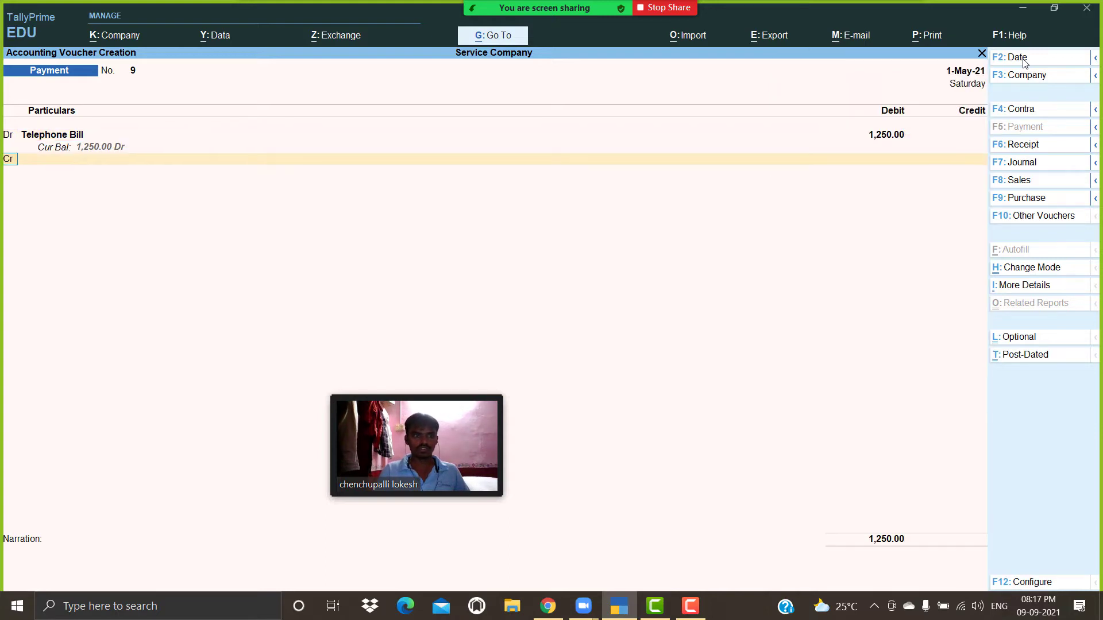
pyautogui.write('d')
pyautogui.press('Return')
pyautogui.write('Co')
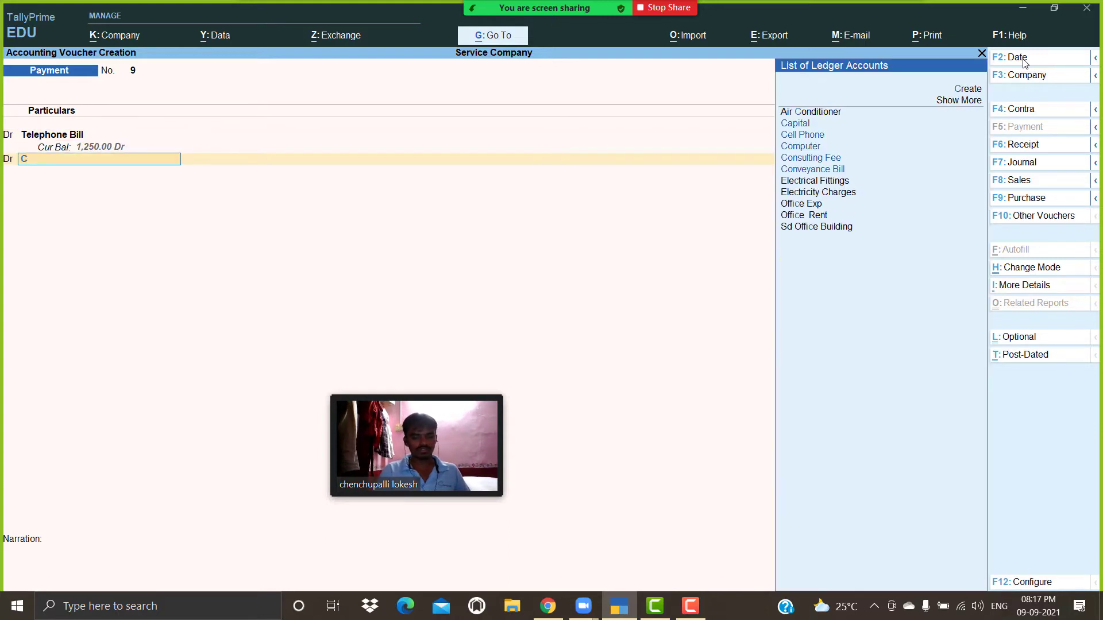
pyautogui.press('Down')
pyautogui.press('Down')
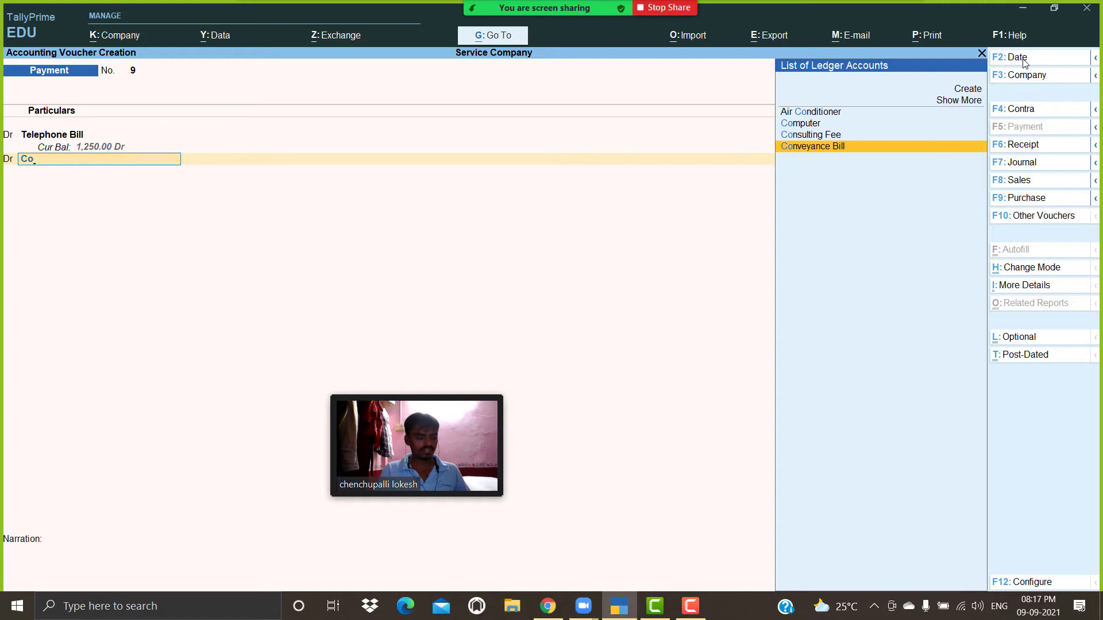
pyautogui.press('Return')
pyautogui.write('650')
pyautogui.press('Return')
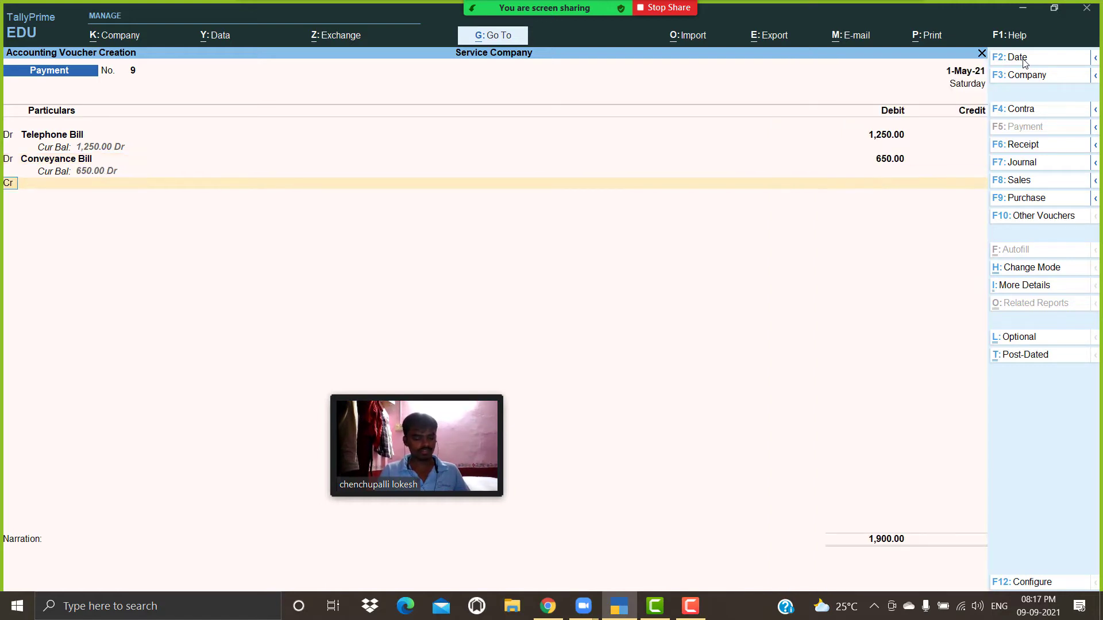
# Step: Credit Cash with 1,900, leave the narration empty and save the Payment voucher
pyautogui.press('Return')
pyautogui.press('Return')
pyautogui.press('BackSpace')
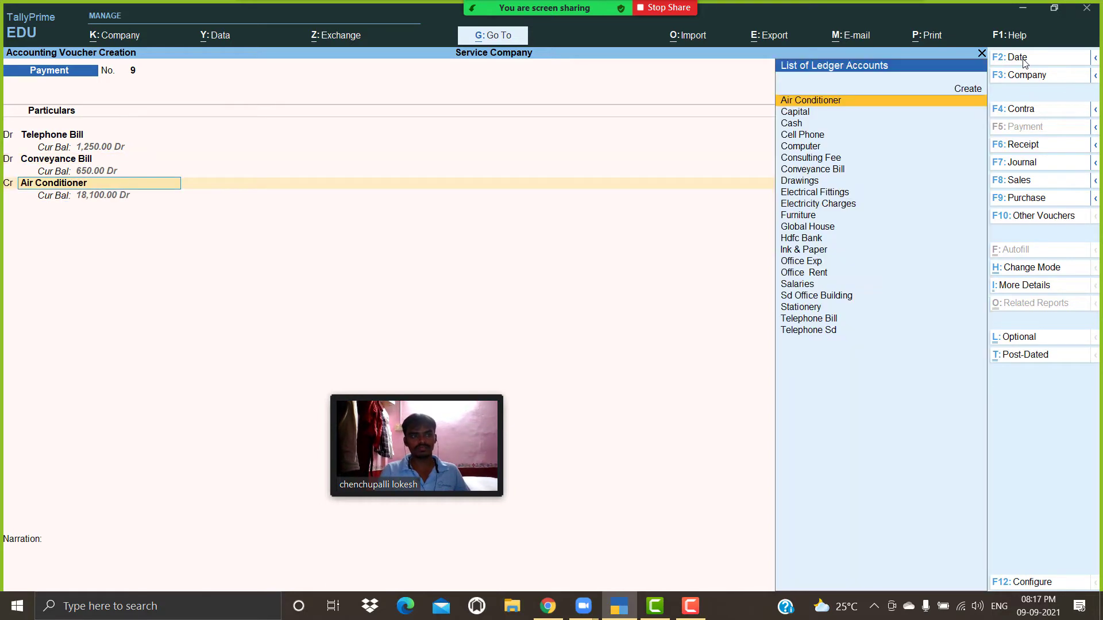
pyautogui.press('Down')
pyautogui.press('Down')
pyautogui.press('Return')
pyautogui.press('Return')
pyautogui.press('Return')
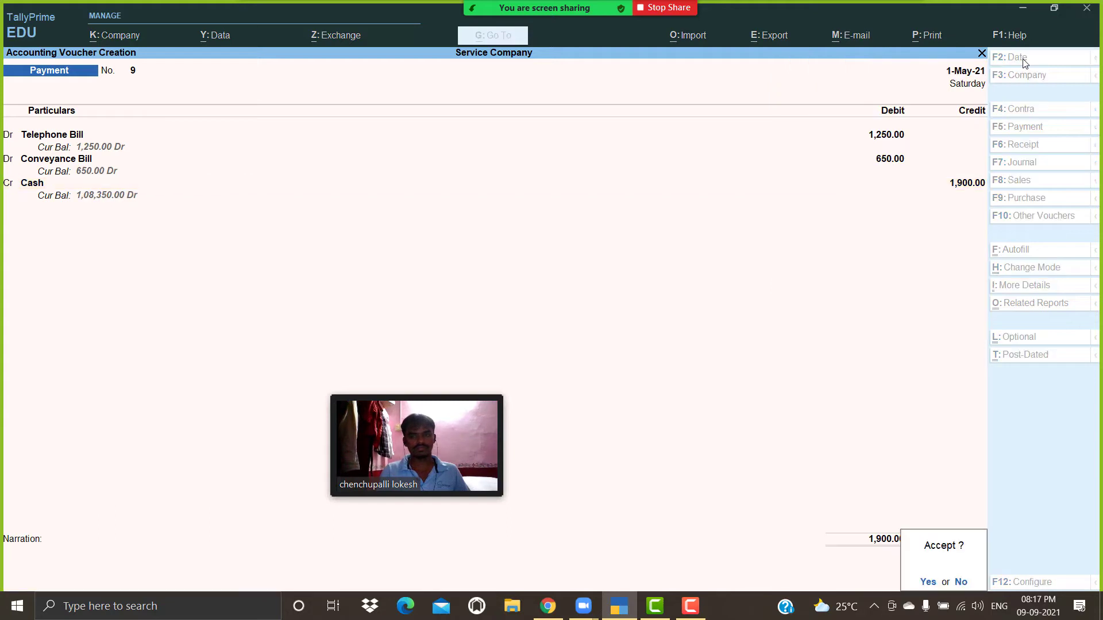
pyautogui.press('Return')
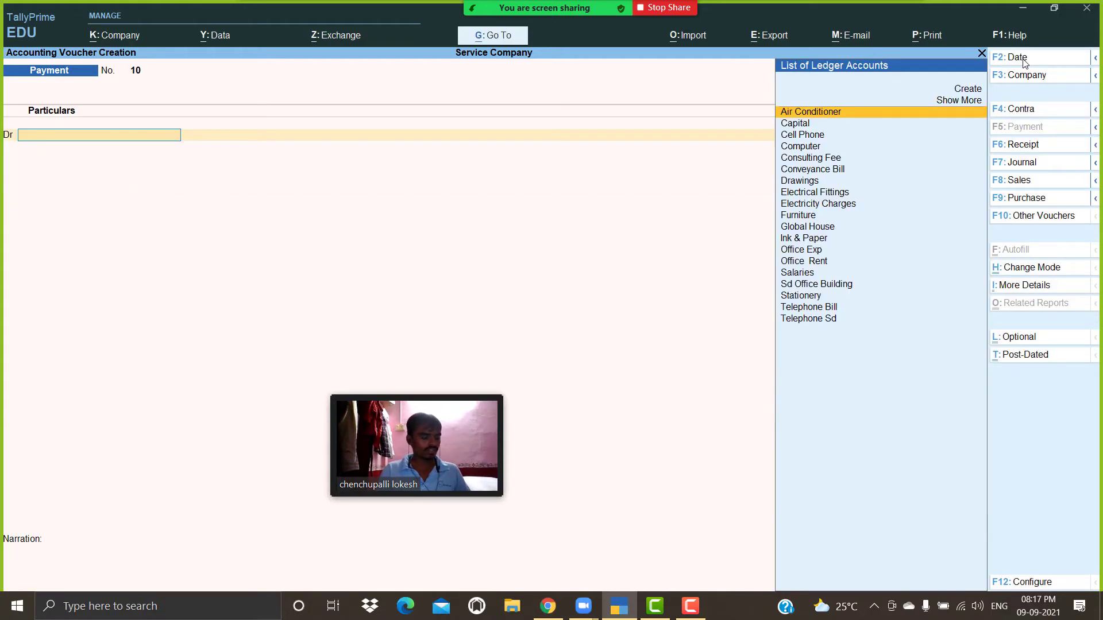
# Step: Record a Payment voucher debiting Global House and crediting Hdfc Bank with 12,500 by cheque, leave the narration empty and save it
pyautogui.write('Gl')
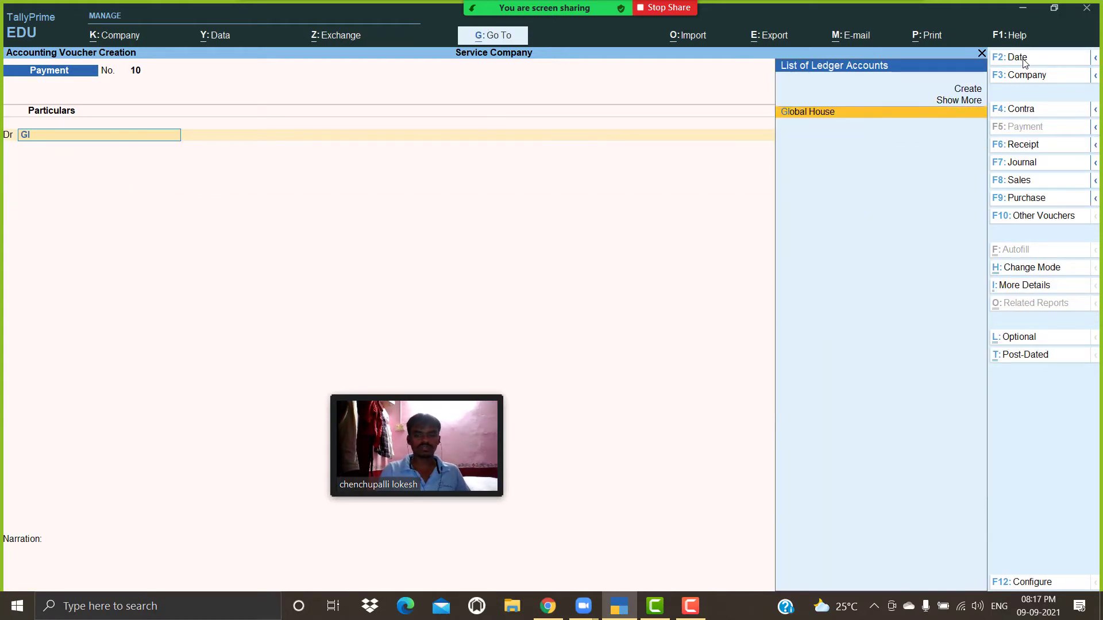
pyautogui.press('Return')
pyautogui.write('1')
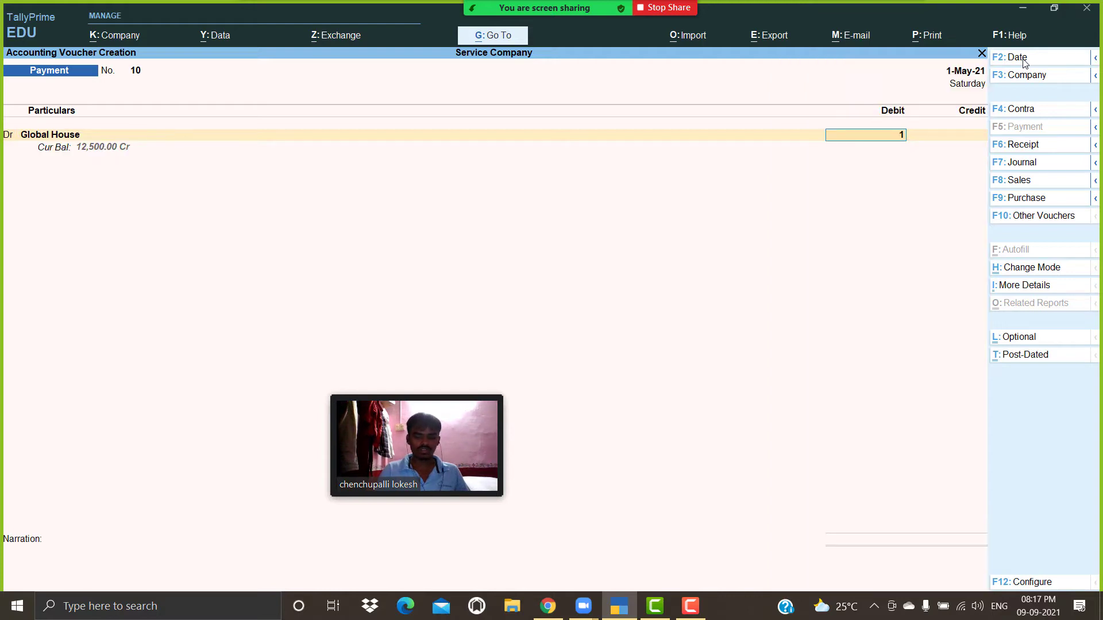
pyautogui.write('2500')
pyautogui.press('Return')
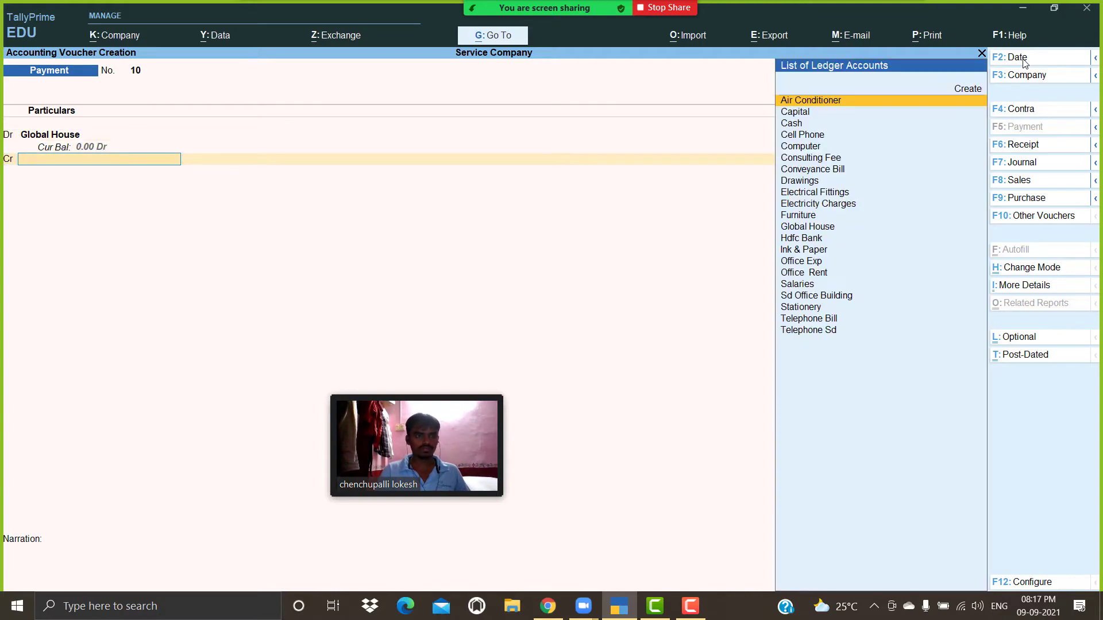
pyautogui.write('H')
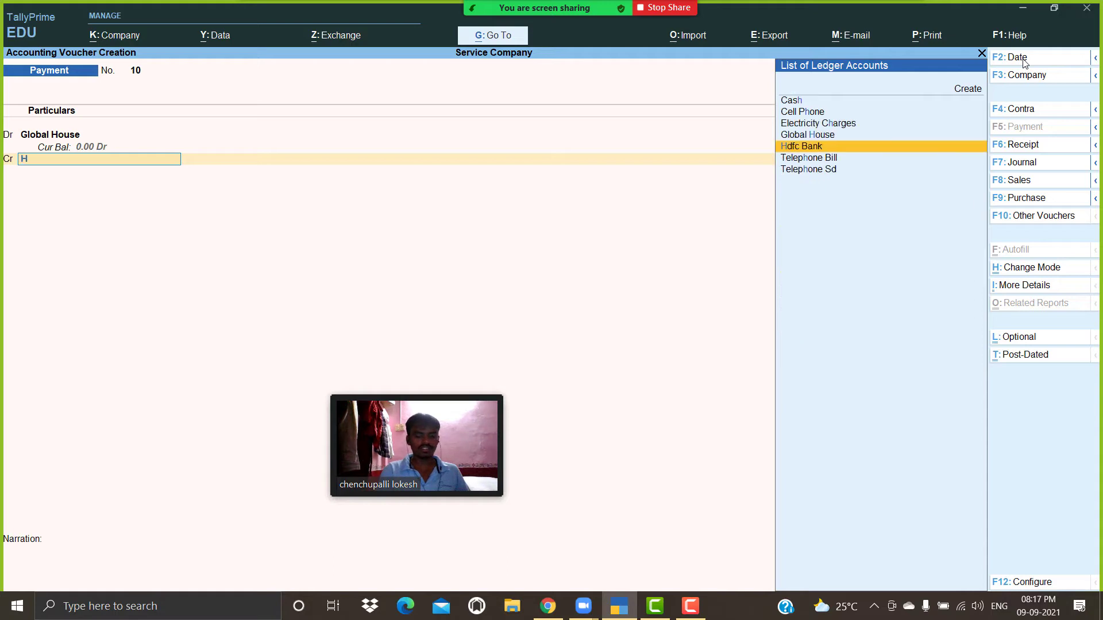
pyautogui.press('Return')
pyautogui.press('Return')
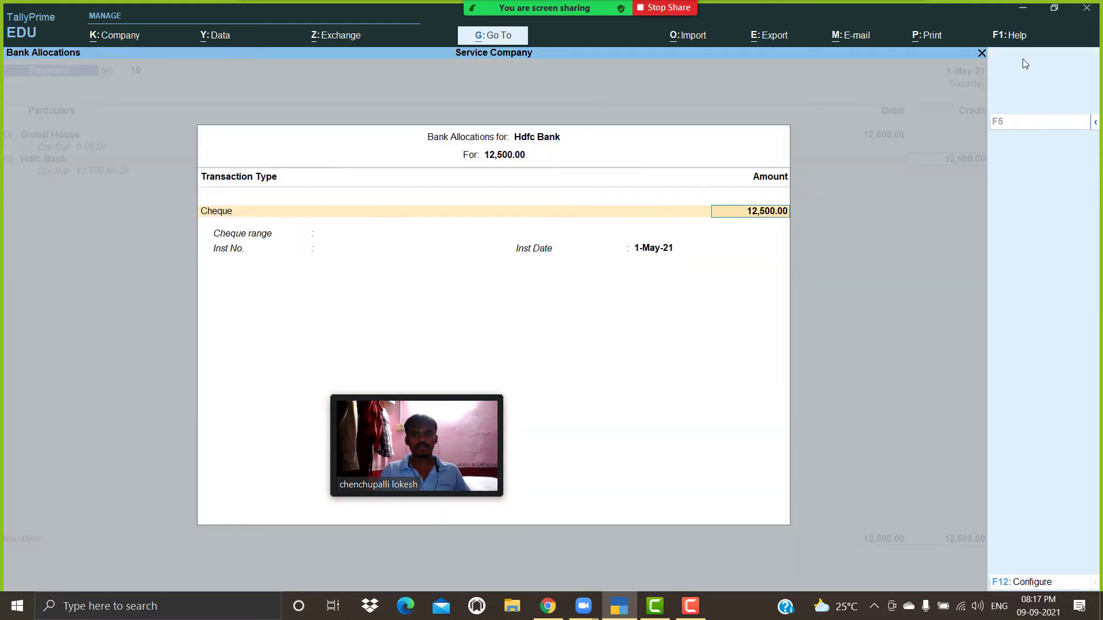
pyautogui.press('Return')
pyautogui.press('Return')
pyautogui.press('Return')
pyautogui.press('Return')
pyautogui.press('Return')
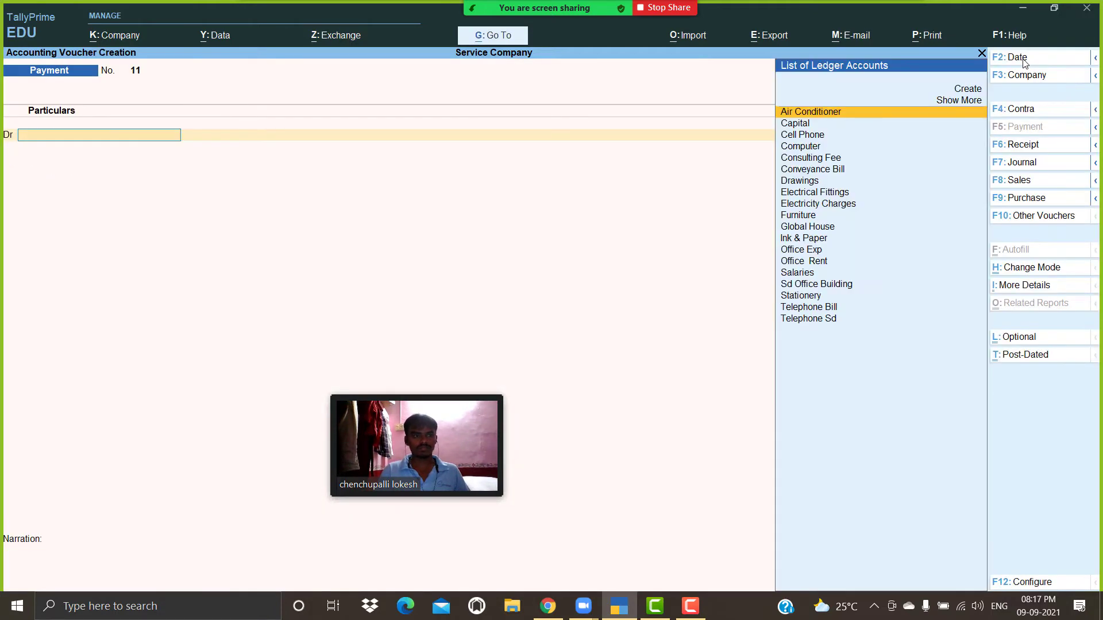
# Step: In the Payment voucher, debit Electricity Charges with 1,110 and Office Exp with 150
pyautogui.write('El')
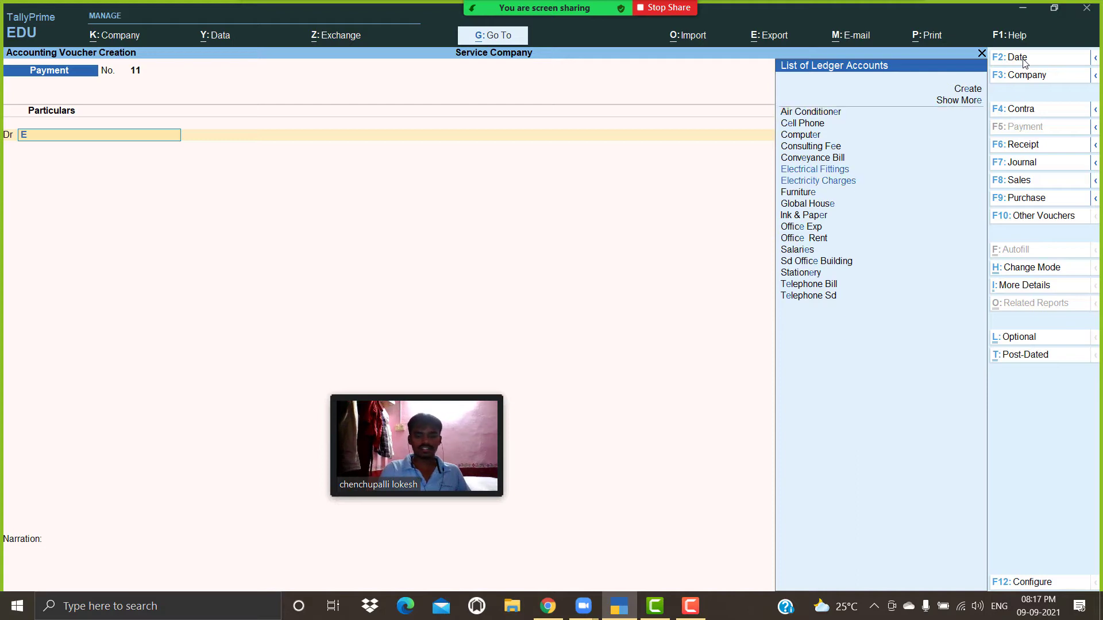
pyautogui.press('Down')
pyautogui.press('Down')
pyautogui.press('Return')
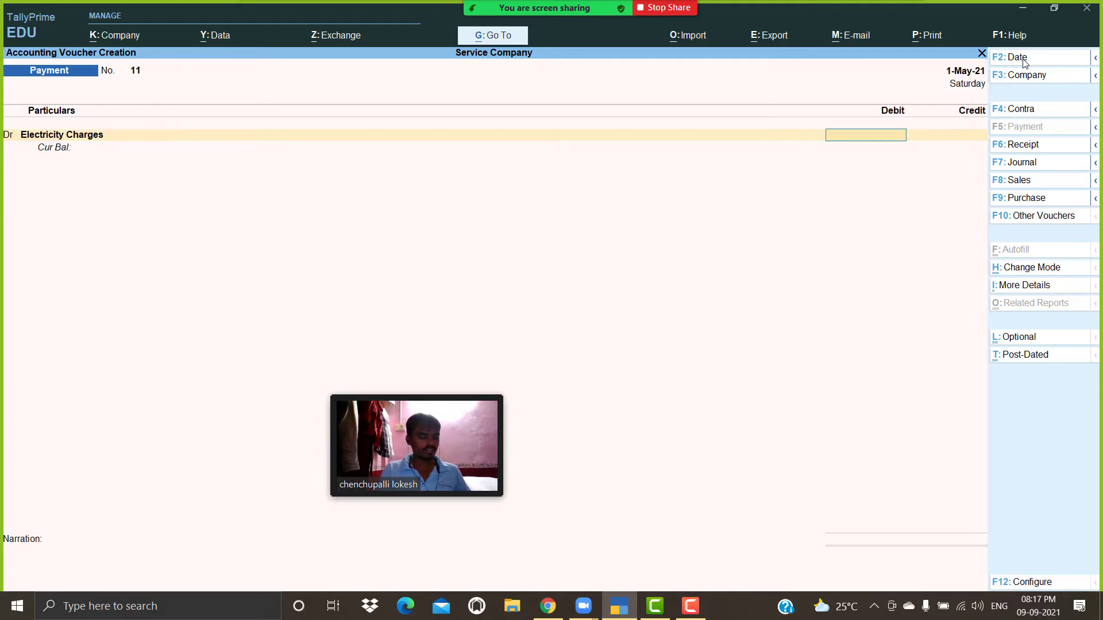
pyautogui.press('Return')
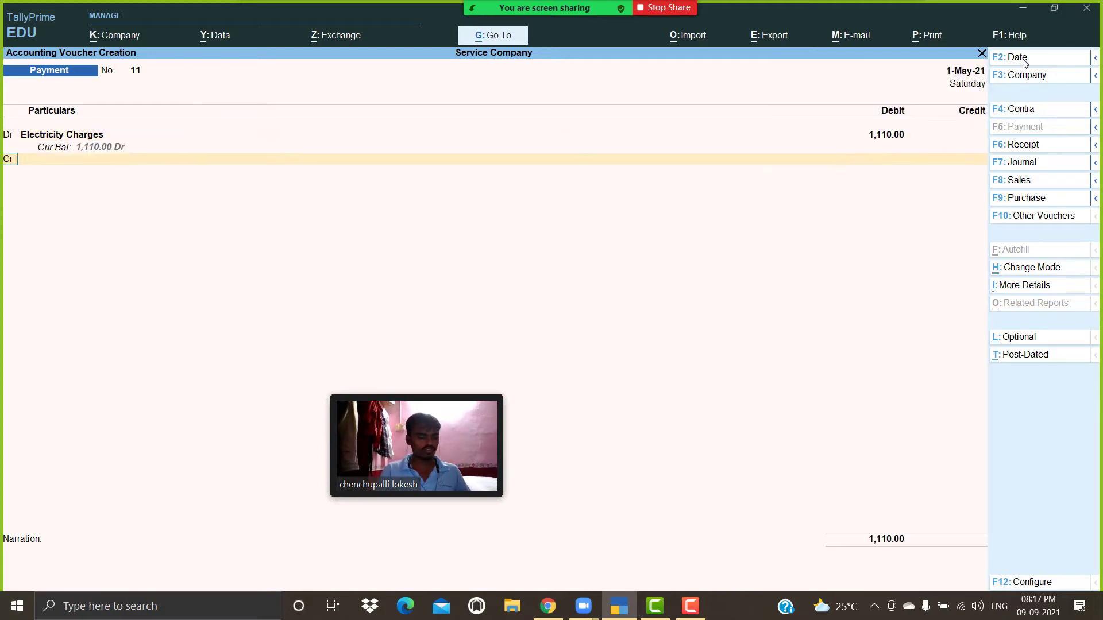
pyautogui.press('Return')
pyautogui.write('Of')
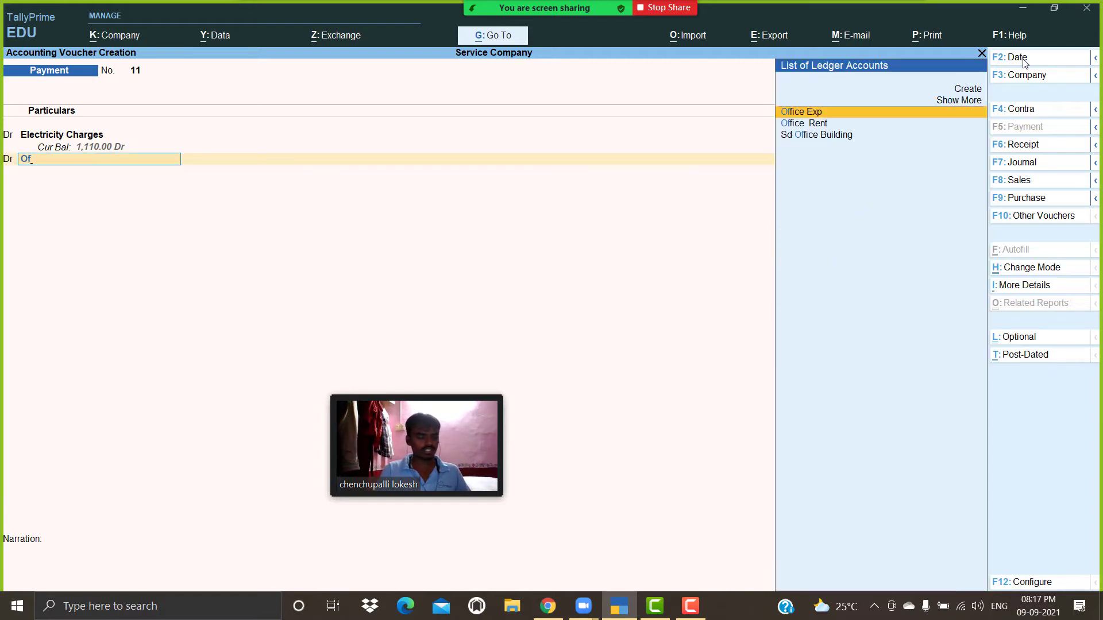
pyautogui.press('Return')
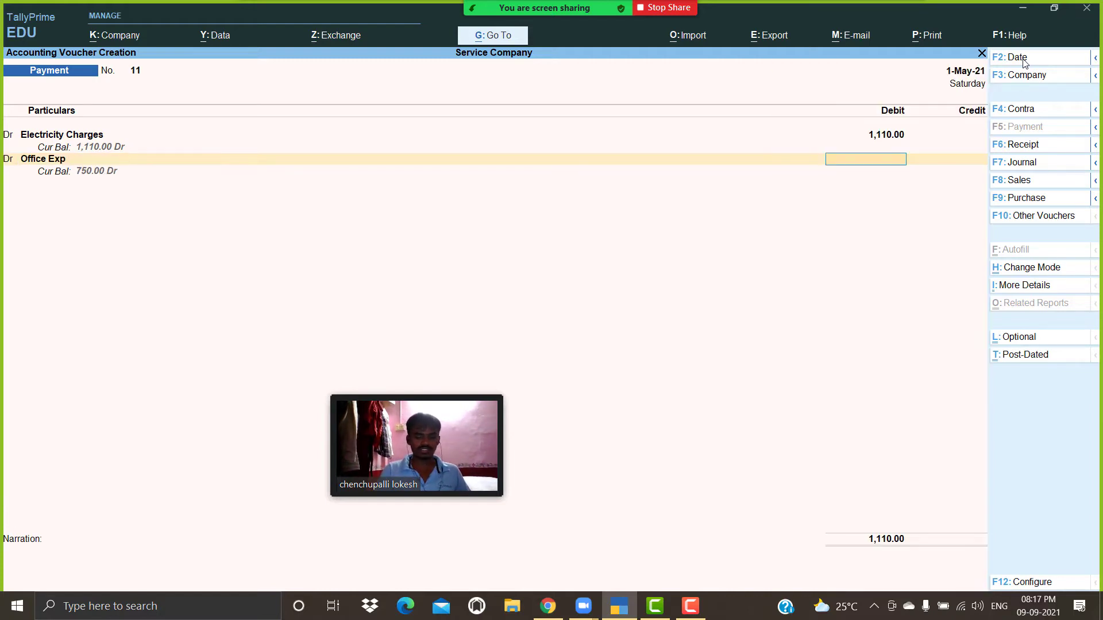
pyautogui.write('150')
pyautogui.press('Return')
pyautogui.press('Return')
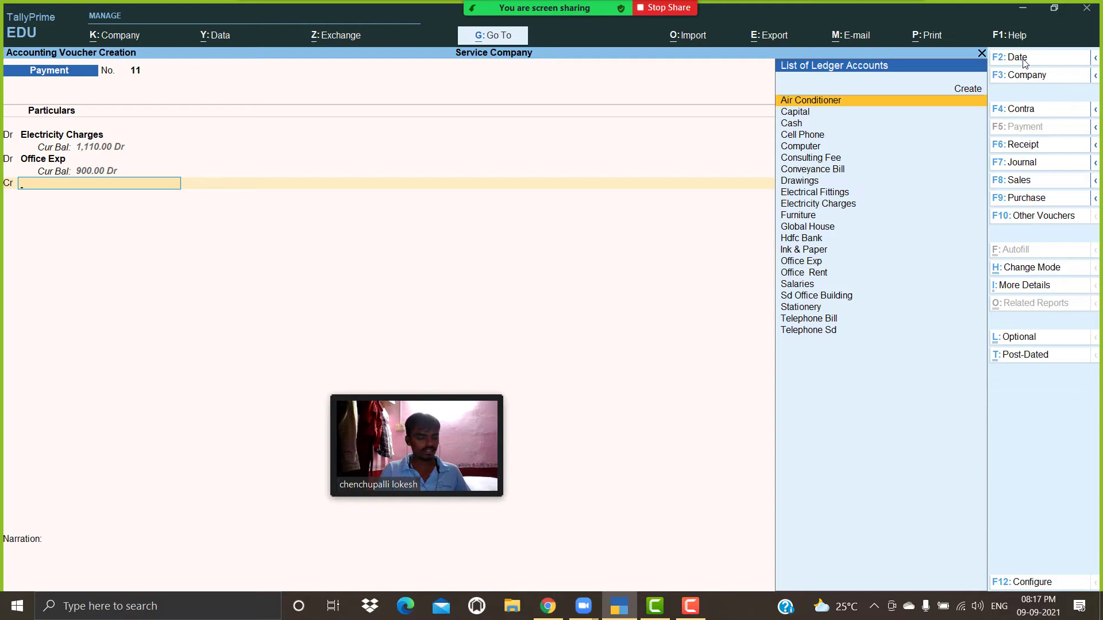
# Step: Credit Cash with 1,260, leave the narration empty and save the Payment voucher
pyautogui.press('Down')
pyautogui.press('Down')
pyautogui.press('Return')
pyautogui.press('Return')
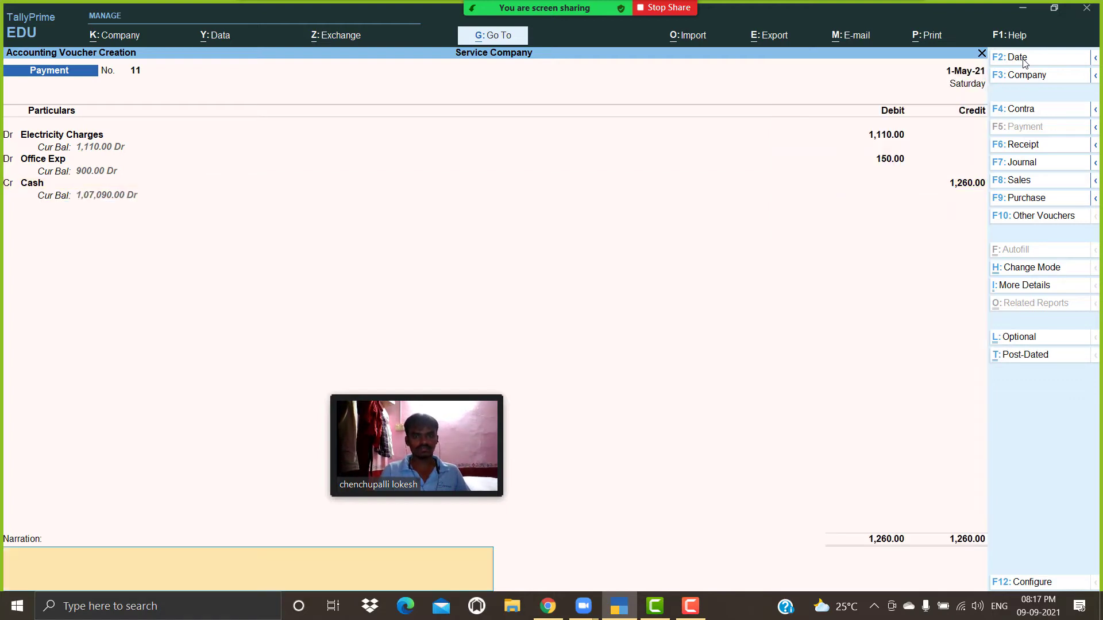
pyautogui.press('Return')
pyautogui.press('Return')
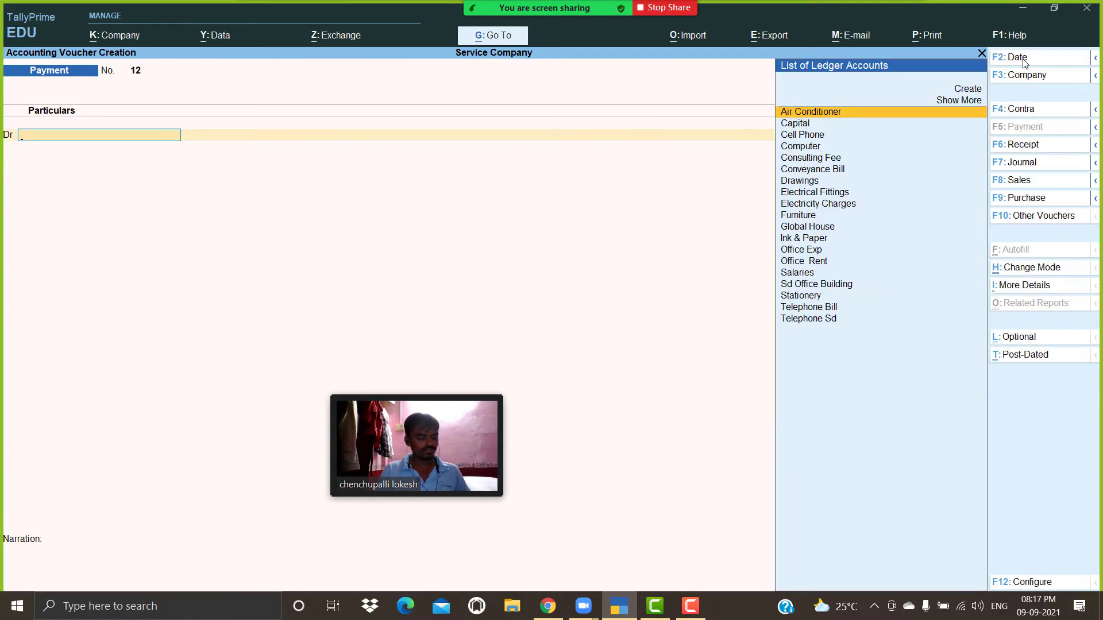
# Step: Switch to a Receipt voucher and credit Consulting Fee with 15,000
pyautogui.click(1028, 146)
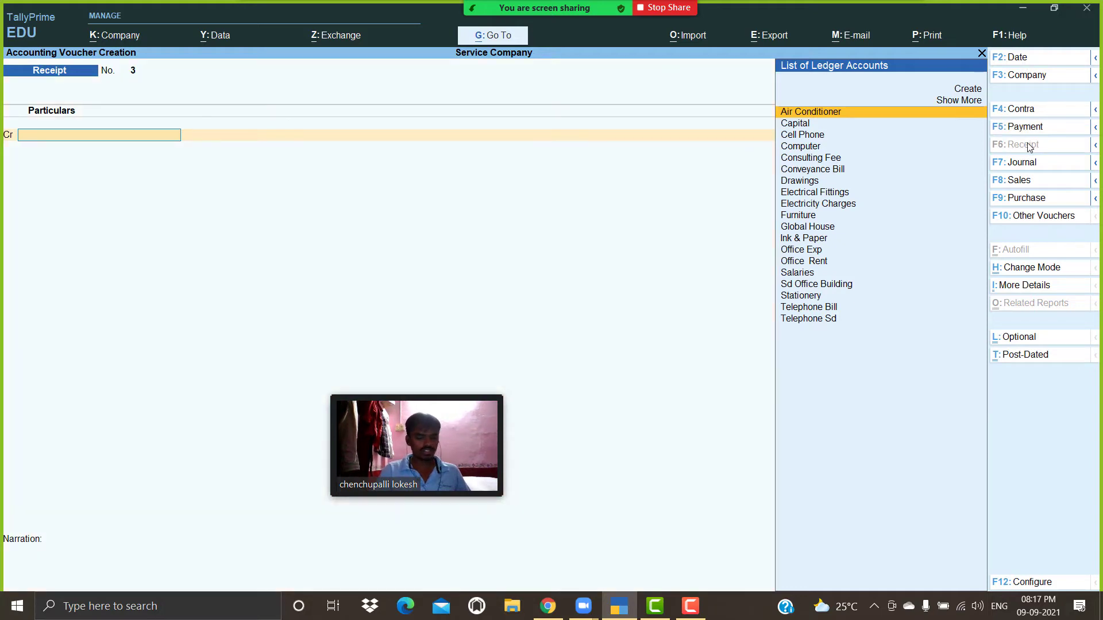
pyautogui.write('Co')
pyautogui.press('Down')
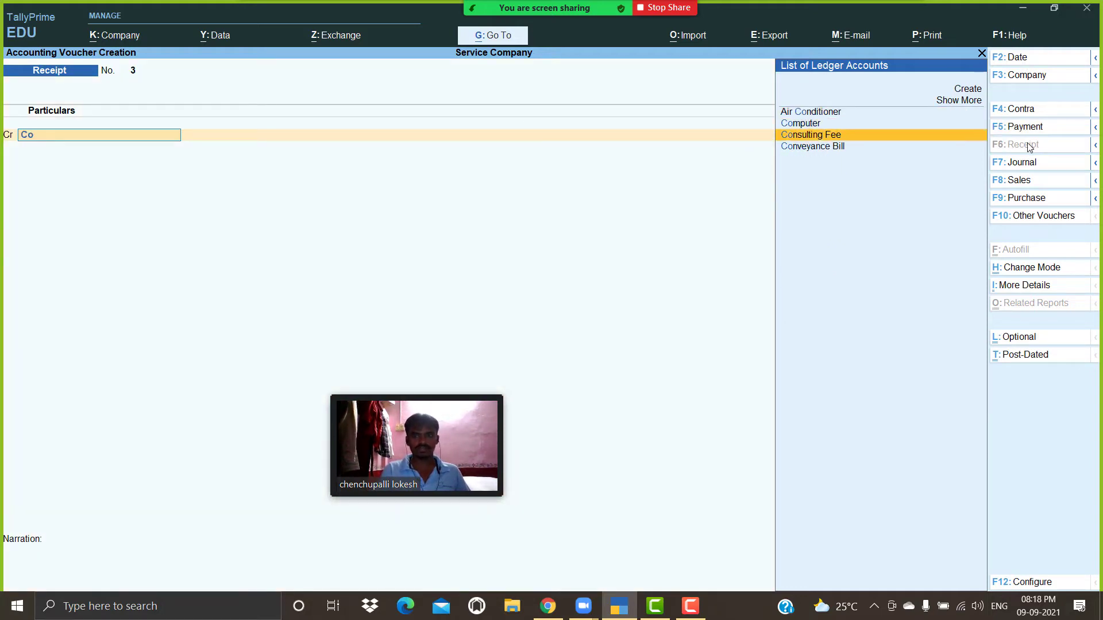
pyautogui.press('Return')
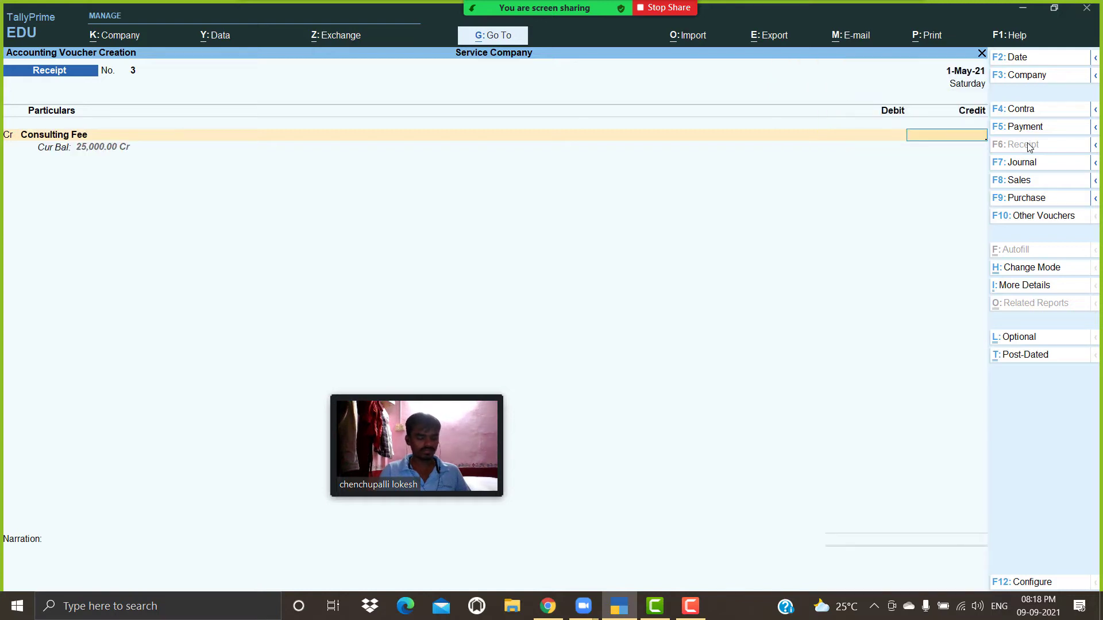
pyautogui.write('15,000')
pyautogui.press('Return')
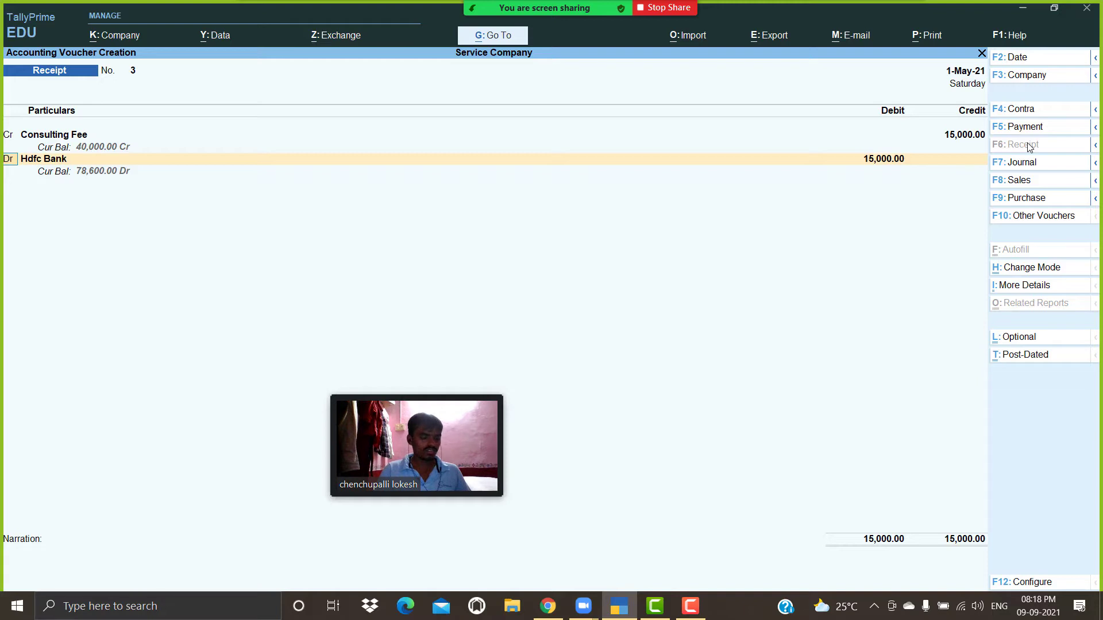
# Step: Replace the debit ledger with Cash for 15,000, leave the narration empty and save the Receipt voucher
pyautogui.press('Return')
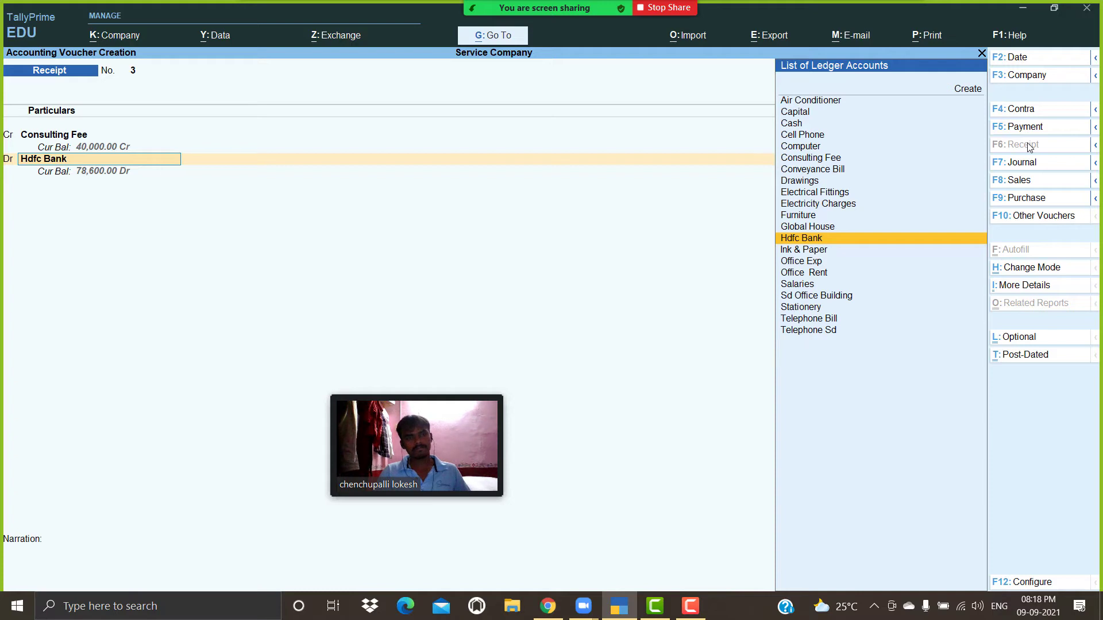
pyautogui.write('Ca')
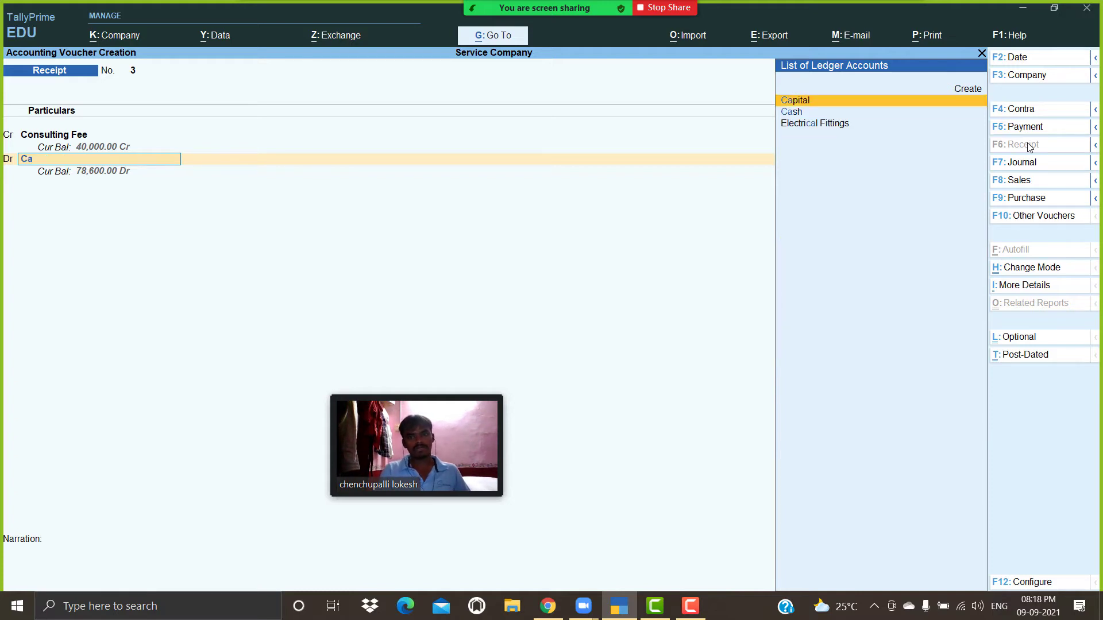
pyautogui.press('Down')
pyautogui.press('Return')
pyautogui.press('Return')
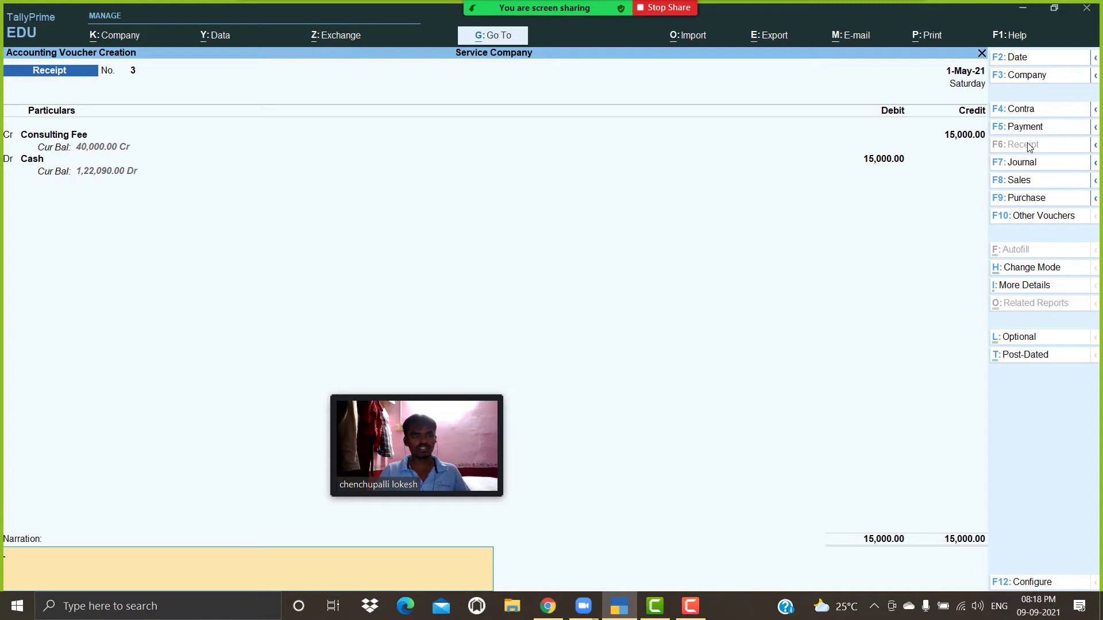
pyautogui.press('Return')
pyautogui.press('Return')
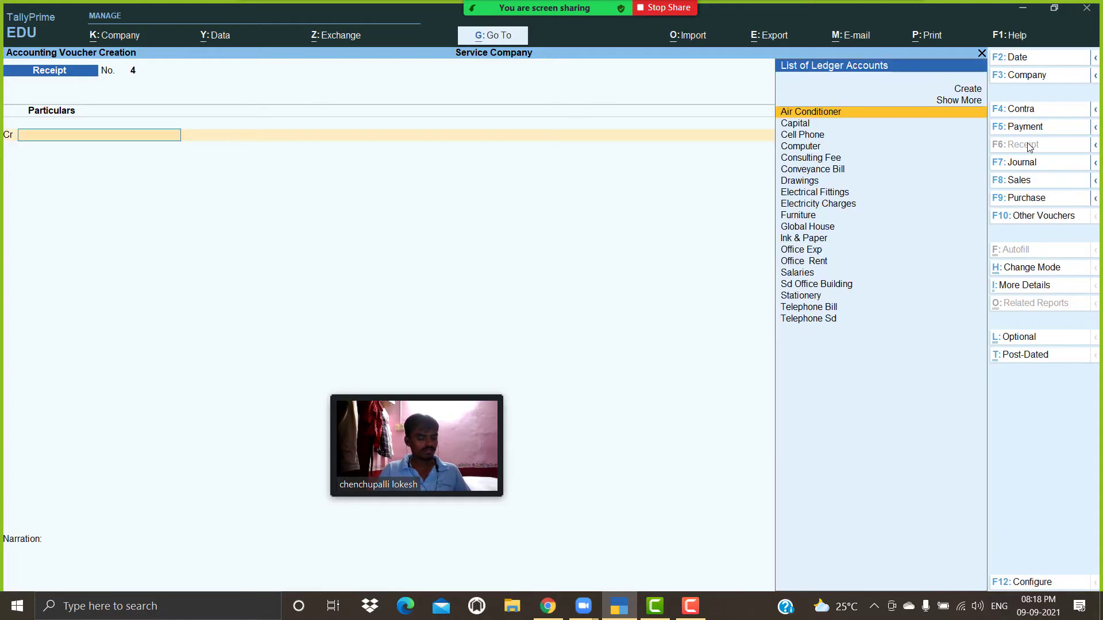
# Step: In a new Receipt voucher, credit Consulting Fee with 25,000
pyautogui.write('Con')
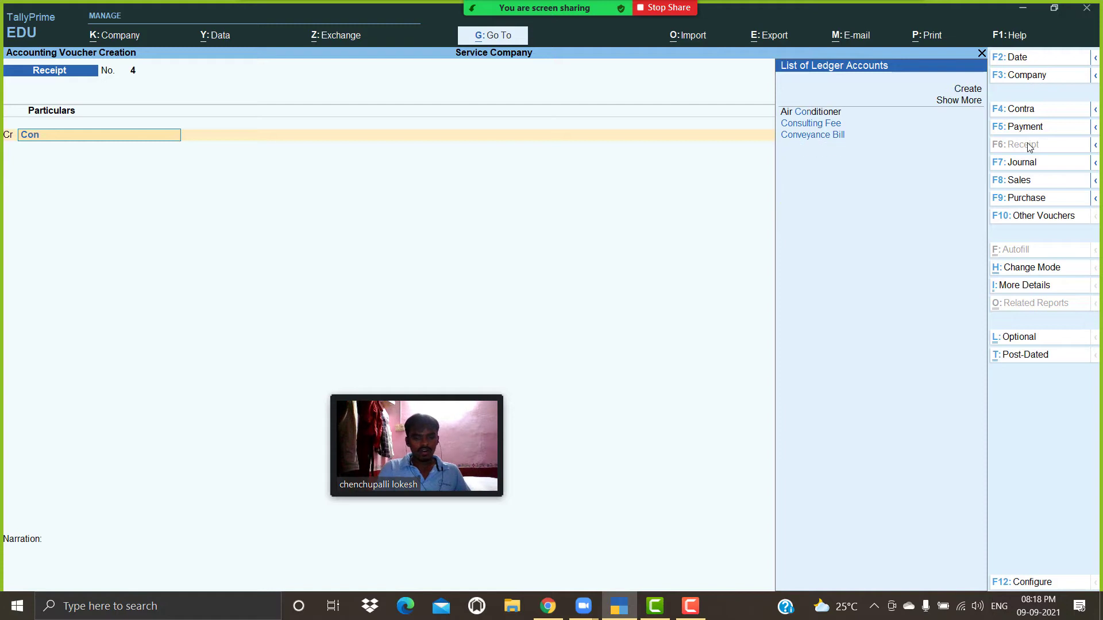
pyautogui.press('Down')
pyautogui.press('Down')
pyautogui.press('Up')
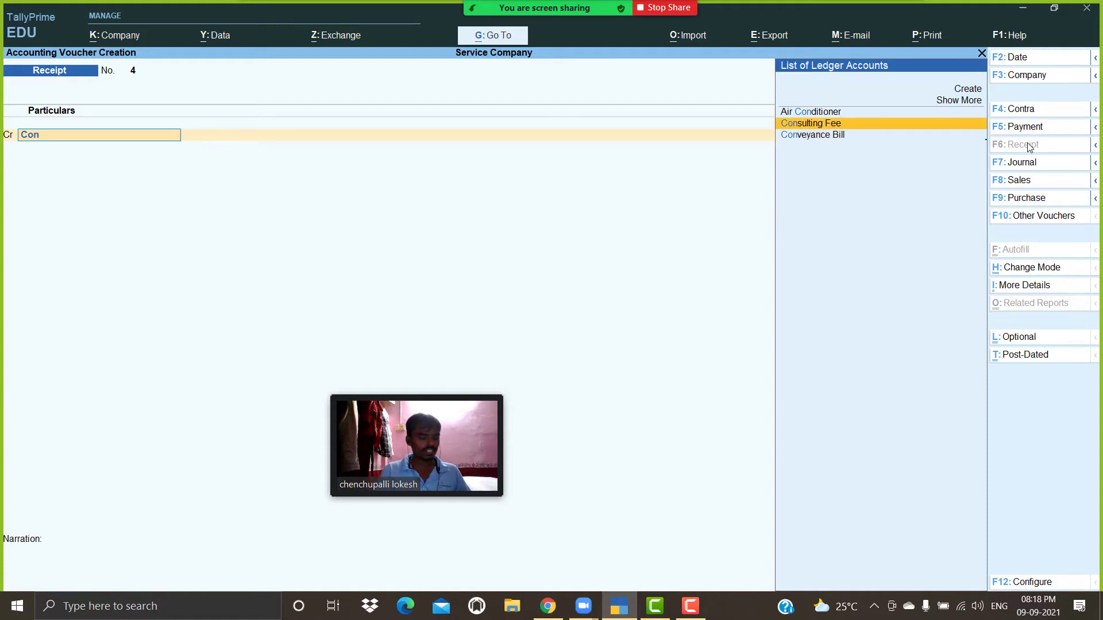
pyautogui.press('Return')
pyautogui.write('25,0')
pyautogui.write('000')
pyautogui.press('Return')
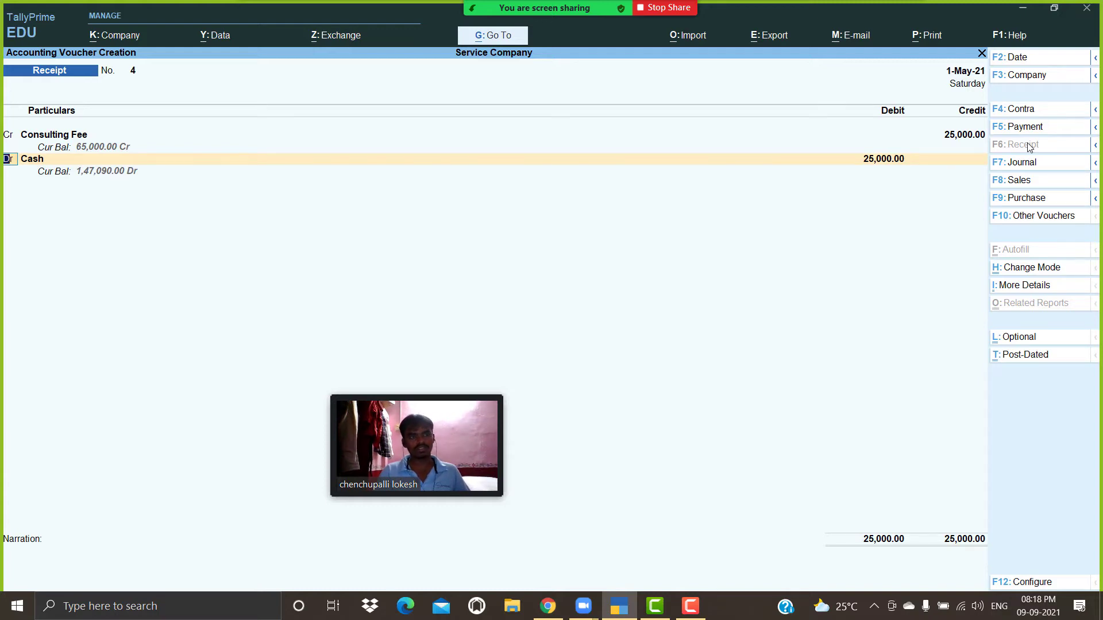
# Step: Debit Hdfc Bank with 25,000 as Cheque/DD without an instrument number or bank name, leave the narration empty and save the voucher
pyautogui.press('Return')
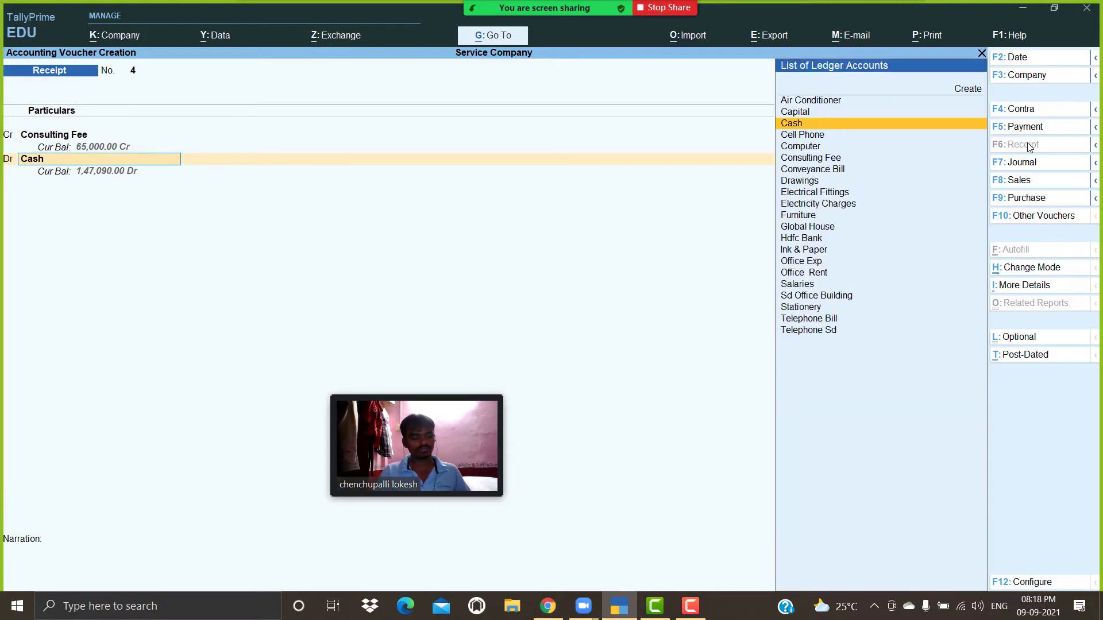
pyautogui.write('h')
pyautogui.press('Return')
pyautogui.press('Return')
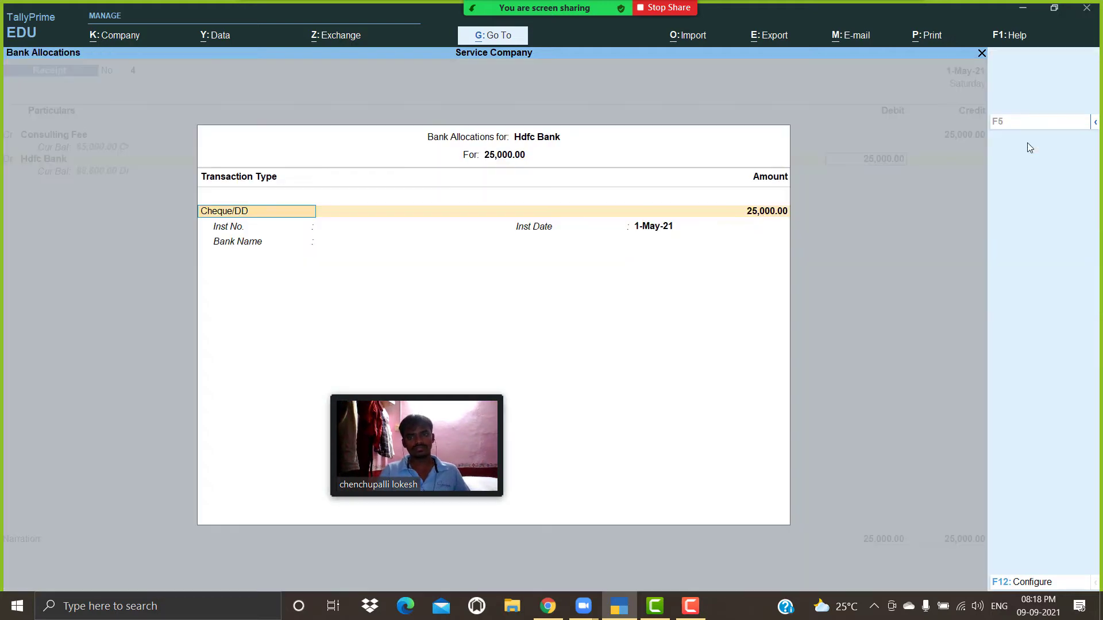
pyautogui.press('Return')
pyautogui.press('Return')
pyautogui.press('Return')
pyautogui.press('Return')
pyautogui.press('Return')
pyautogui.press('Return')
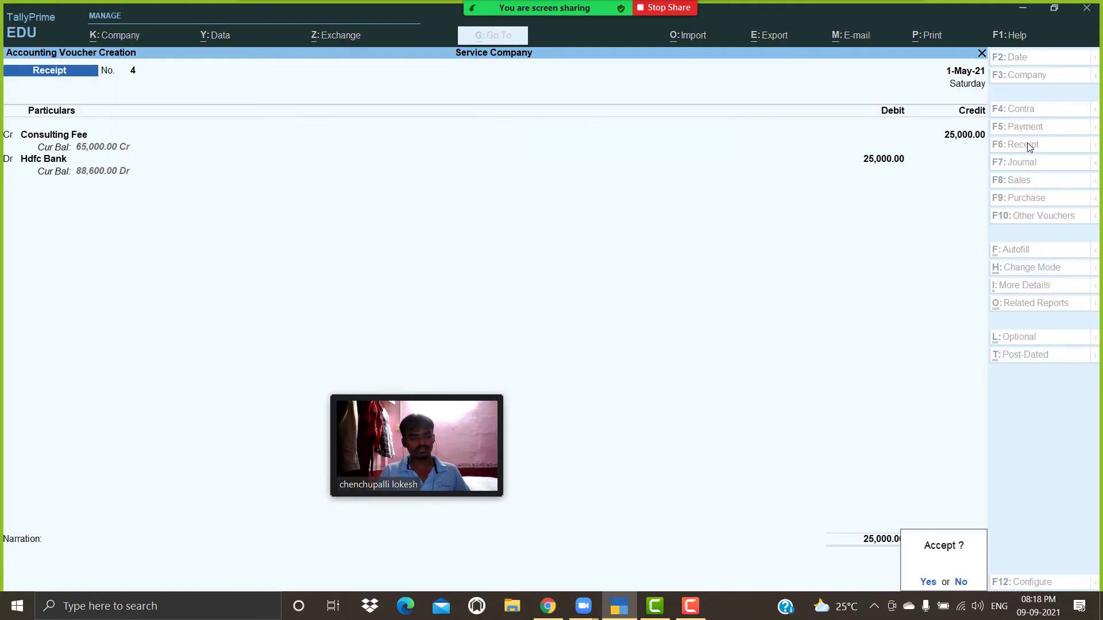
pyautogui.press('Return')
# Step: Record a Payment voucher debiting Drawings and crediting Cash with 6,000, leave the narration empty and save it
pyautogui.write('D')
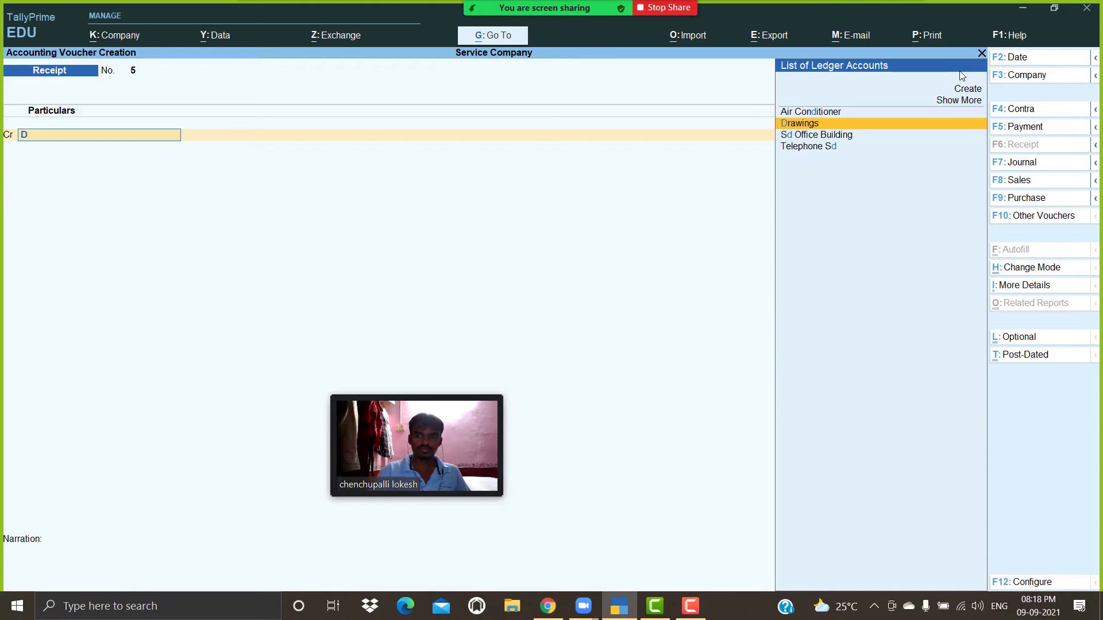
pyautogui.click(1055, 134)
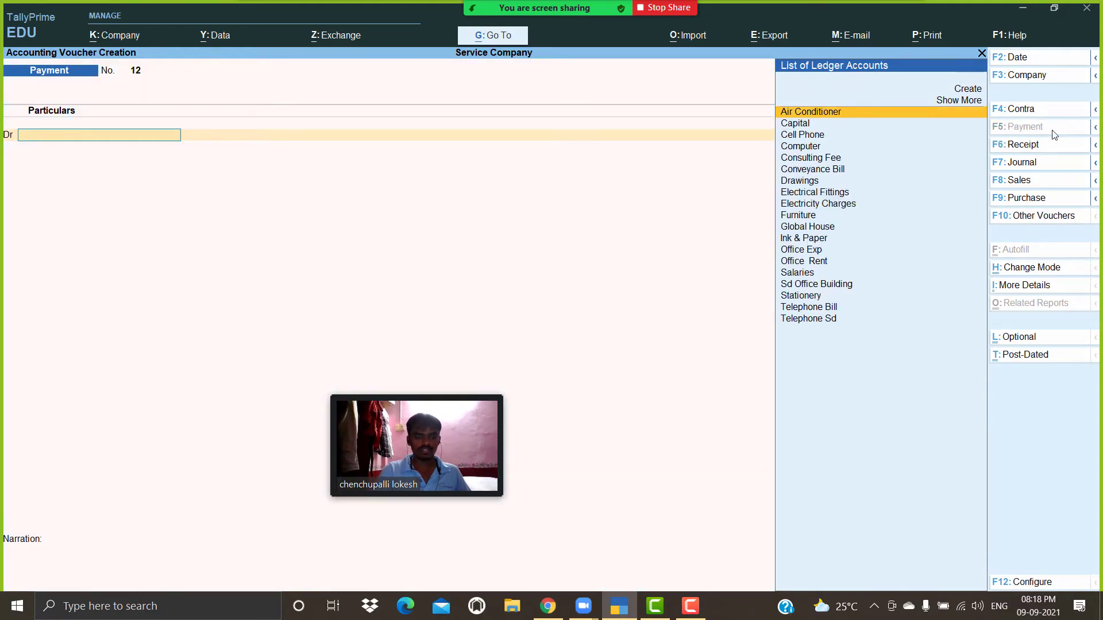
pyautogui.write('dr')
pyautogui.press('Return')
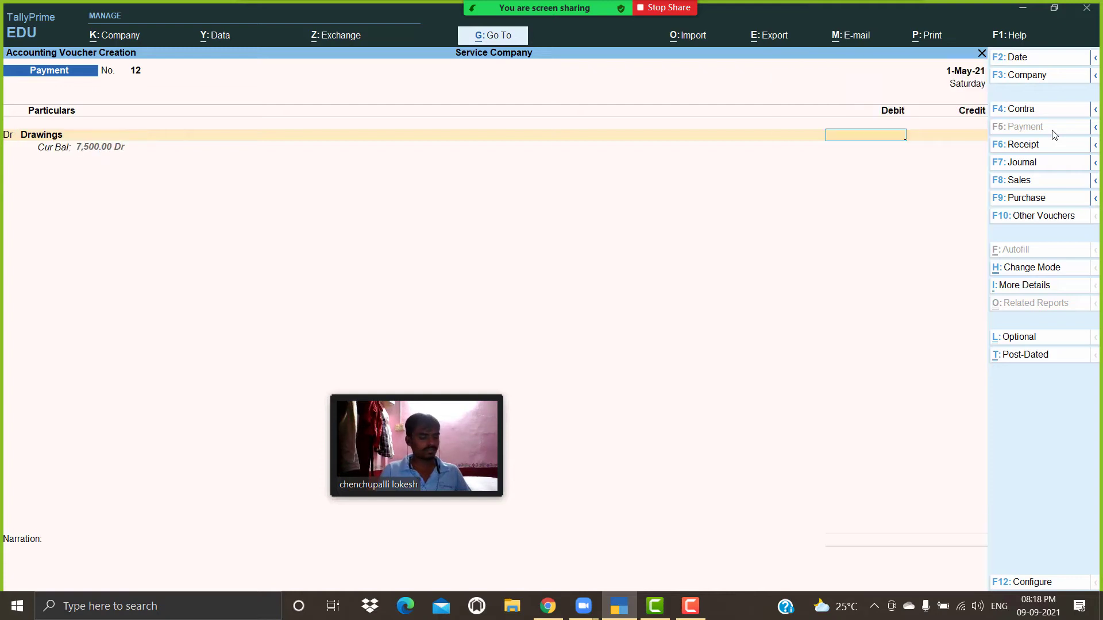
pyautogui.write('6000')
pyautogui.press('Return')
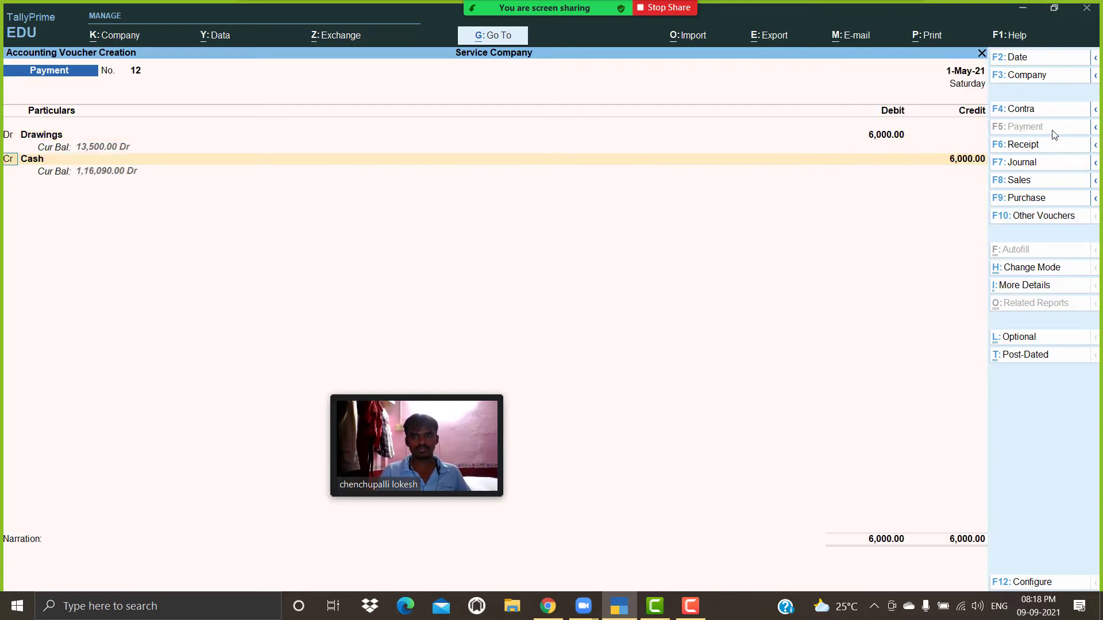
pyautogui.press('Return')
pyautogui.press('Return')
pyautogui.press('Return')
pyautogui.press('Return')
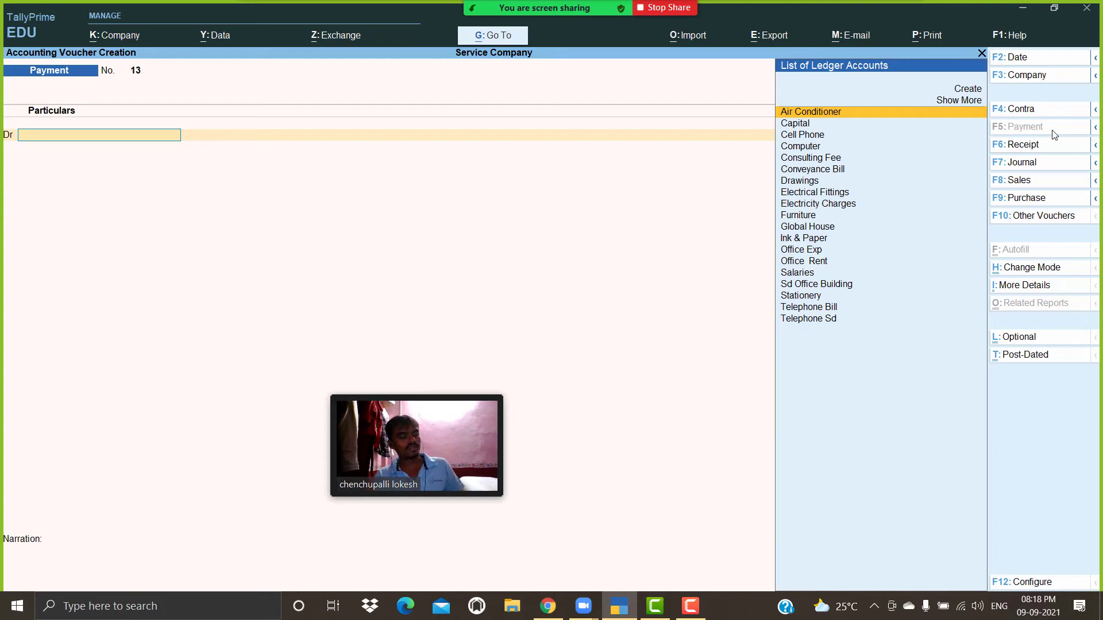
# Step: Quit voucher entry and examine the Profit & Loss A/c in detailed form
pyautogui.press('Escape')
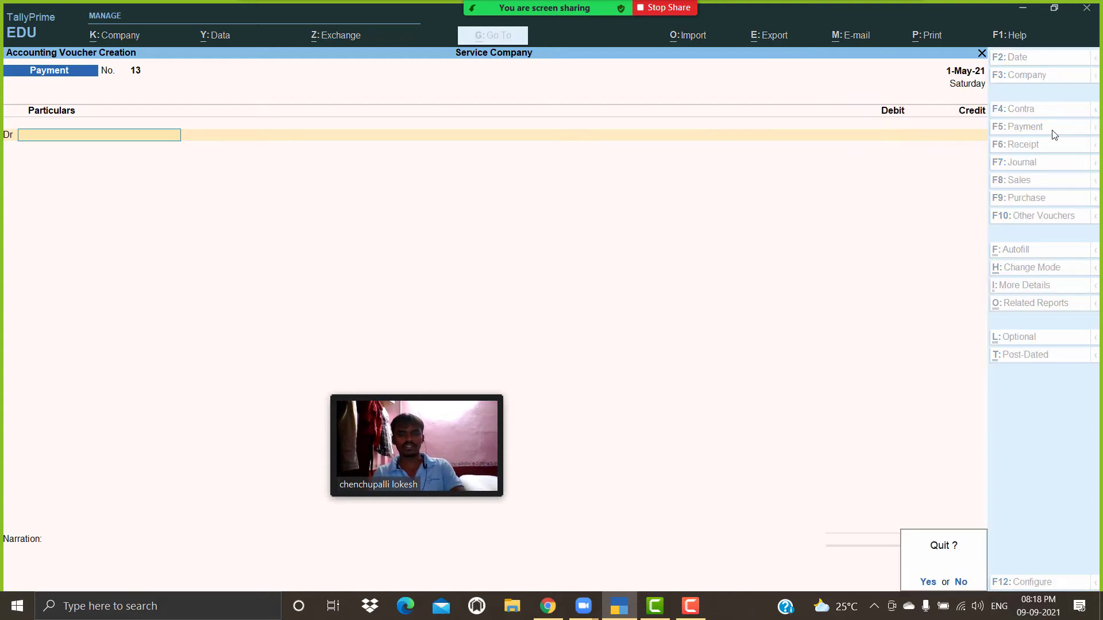
pyautogui.press('Return')
pyautogui.press('Down')
pyautogui.press('Down')
pyautogui.press('Down')
pyautogui.press('Down')
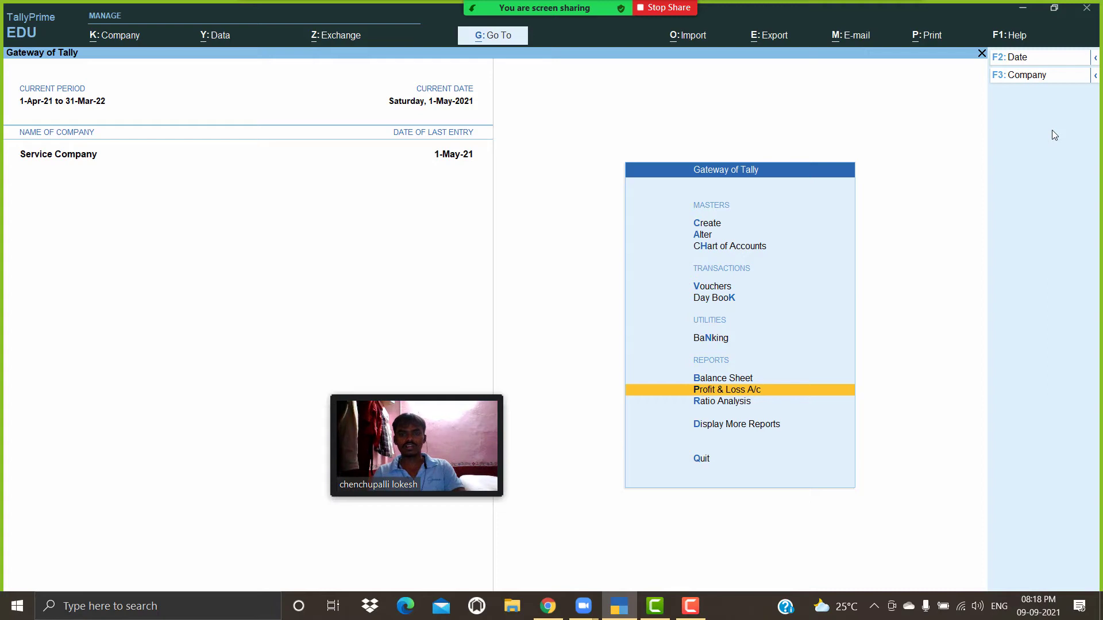
pyautogui.press('Return')
pyautogui.hotkey('alt', 'F5')
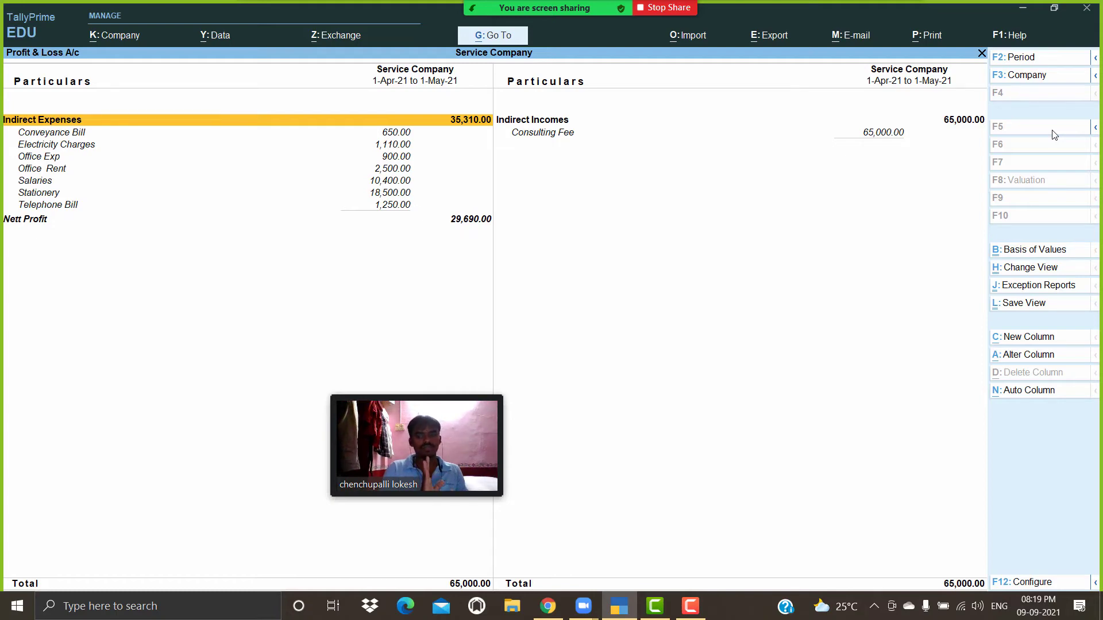
# Step: Close the profit and loss report, reopen Payment voucher entry and set the voucher date to 1-5
pyautogui.press('Escape')
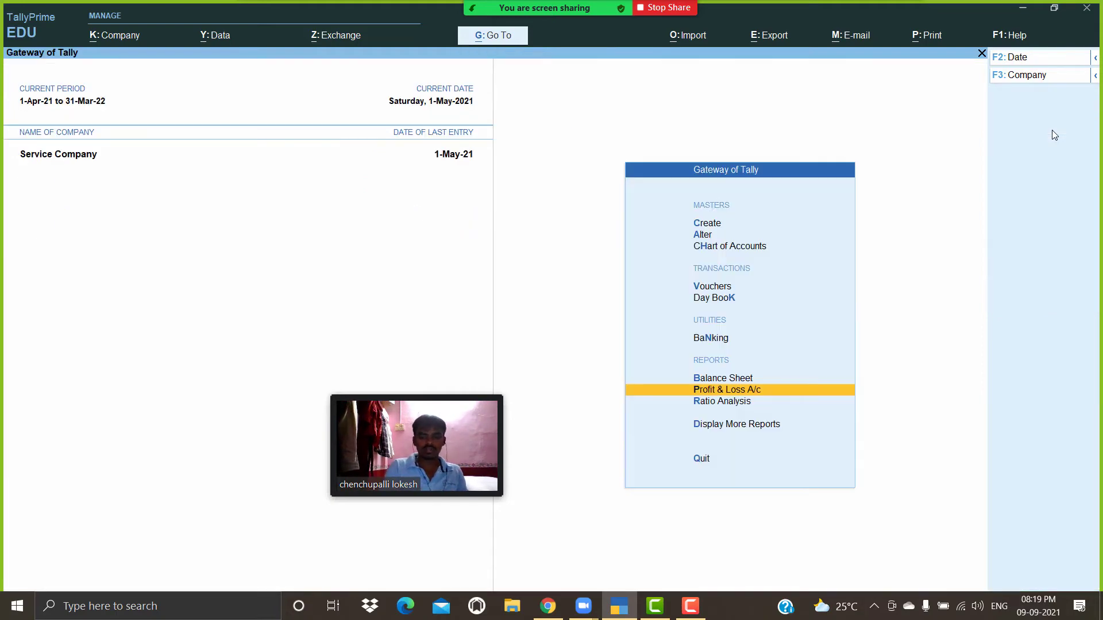
pyautogui.press('Up')
pyautogui.press('Up')
pyautogui.press('Up')
pyautogui.press('Up')
pyautogui.press('Return')
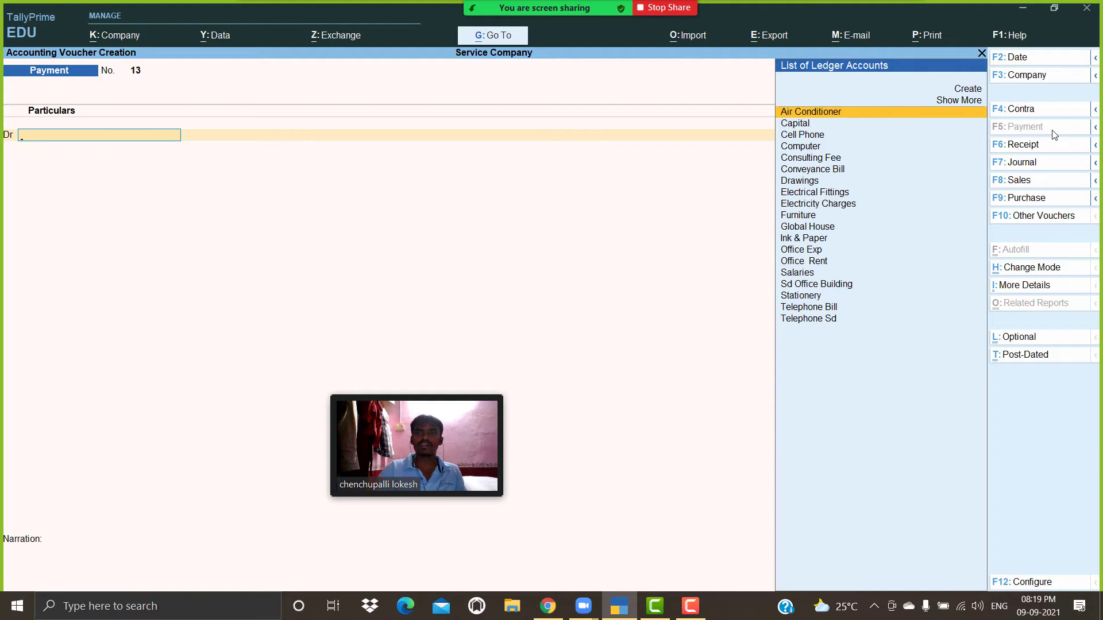
pyautogui.click(1027, 63)
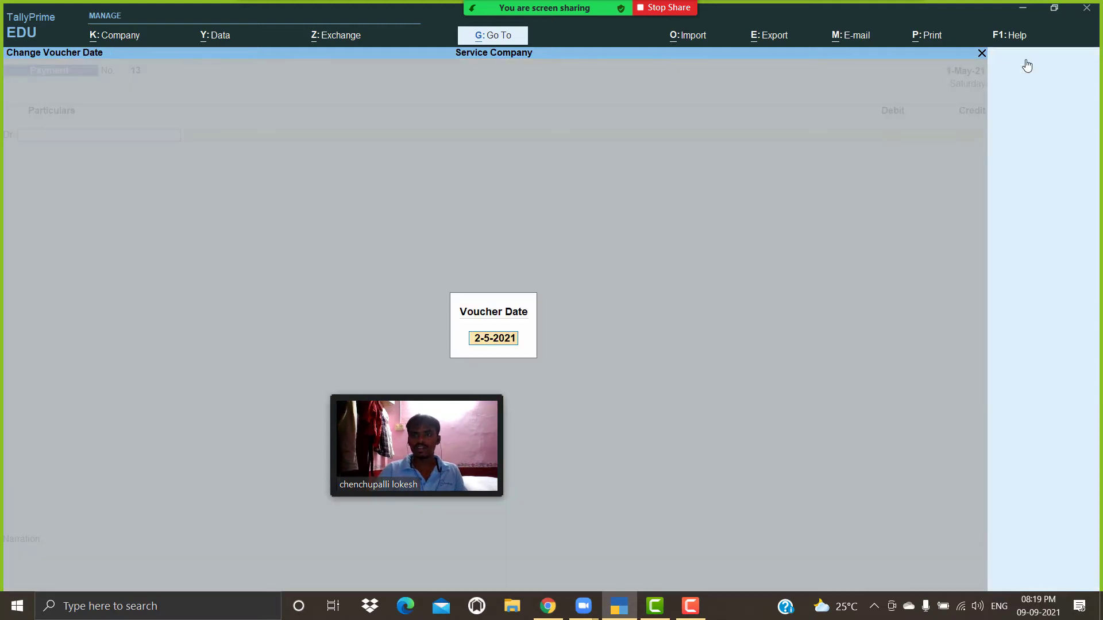
pyautogui.write('1-5')
pyautogui.press('Return')
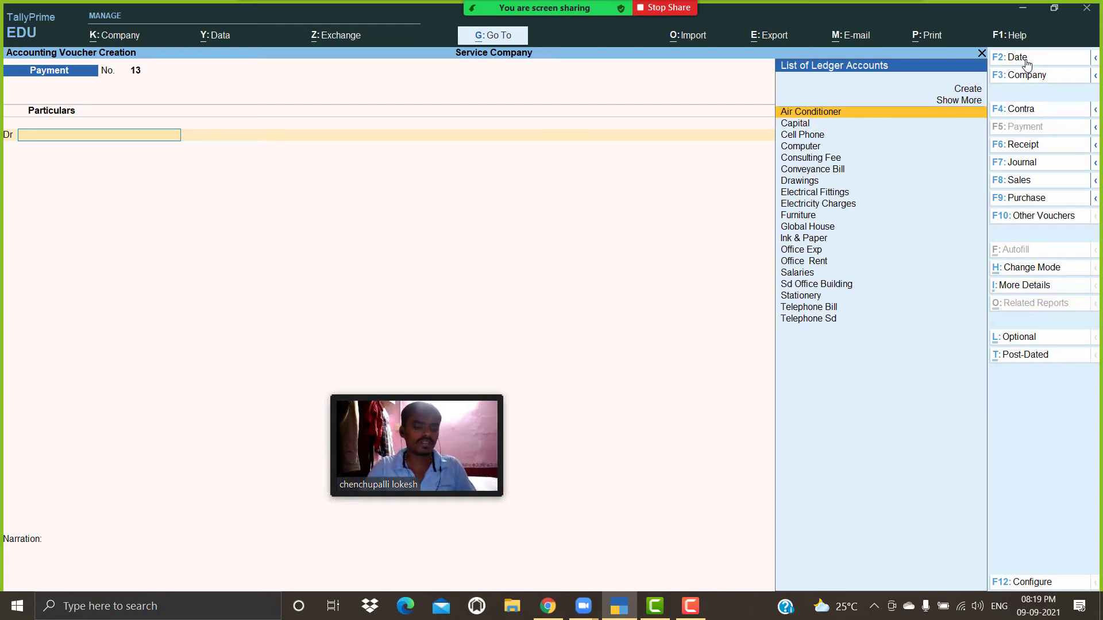
# Step: Debit Office Rent with 2,500 and Salaries with 12,000 in the Payment voucher
pyautogui.write('Of')
pyautogui.press('Down')
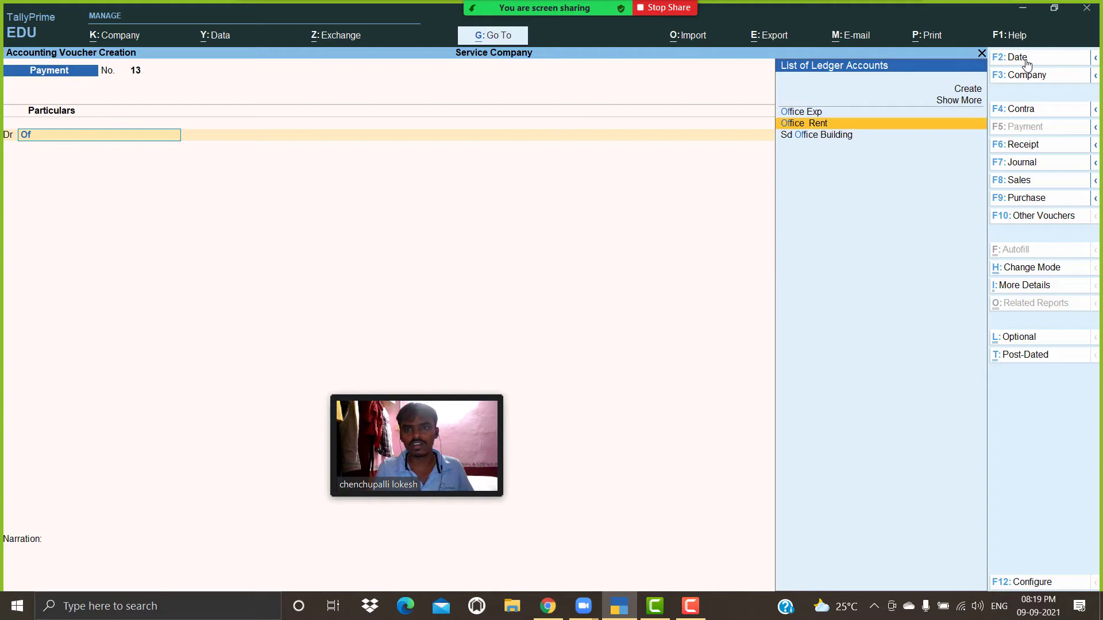
pyautogui.press('Return')
pyautogui.write('2500')
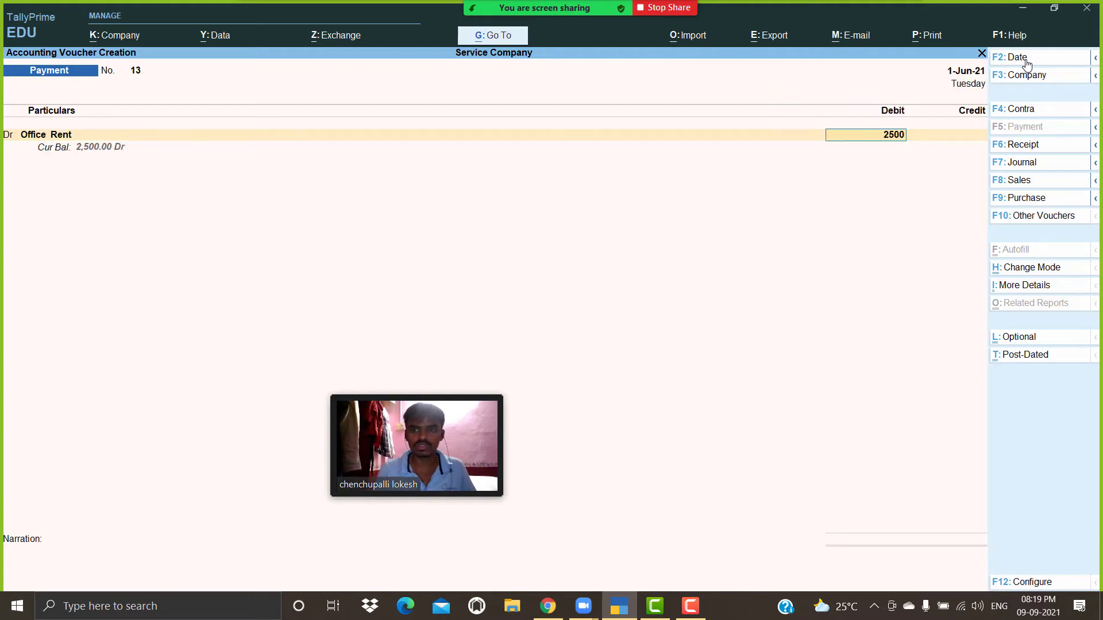
pyautogui.press('Return')
pyautogui.press('d')
pyautogui.press('Return')
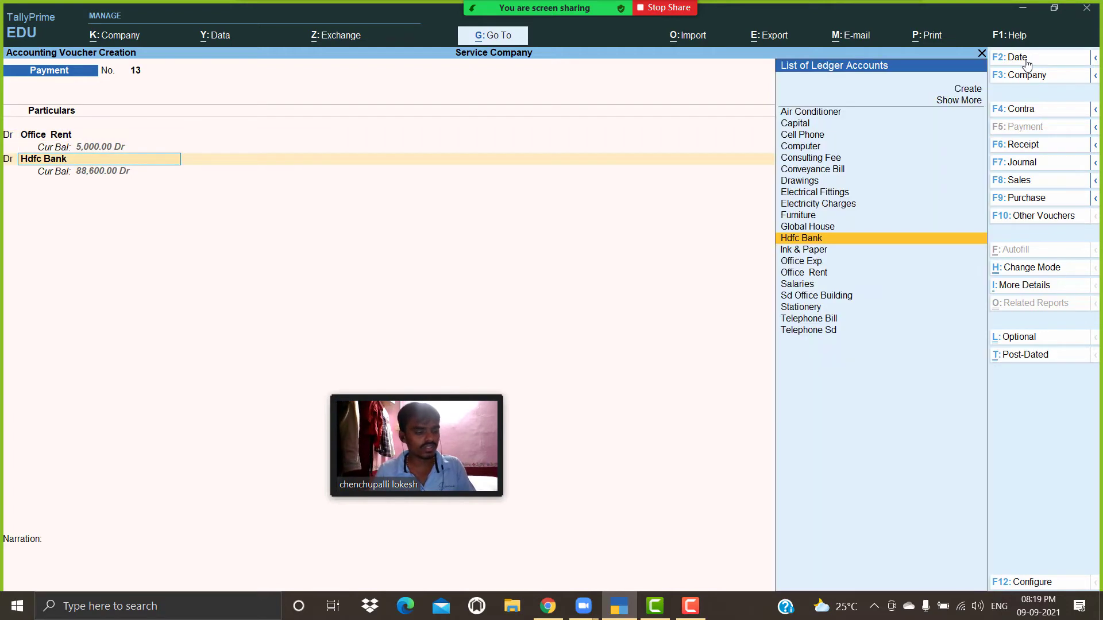
pyautogui.write('Sal')
pyautogui.press('Return')
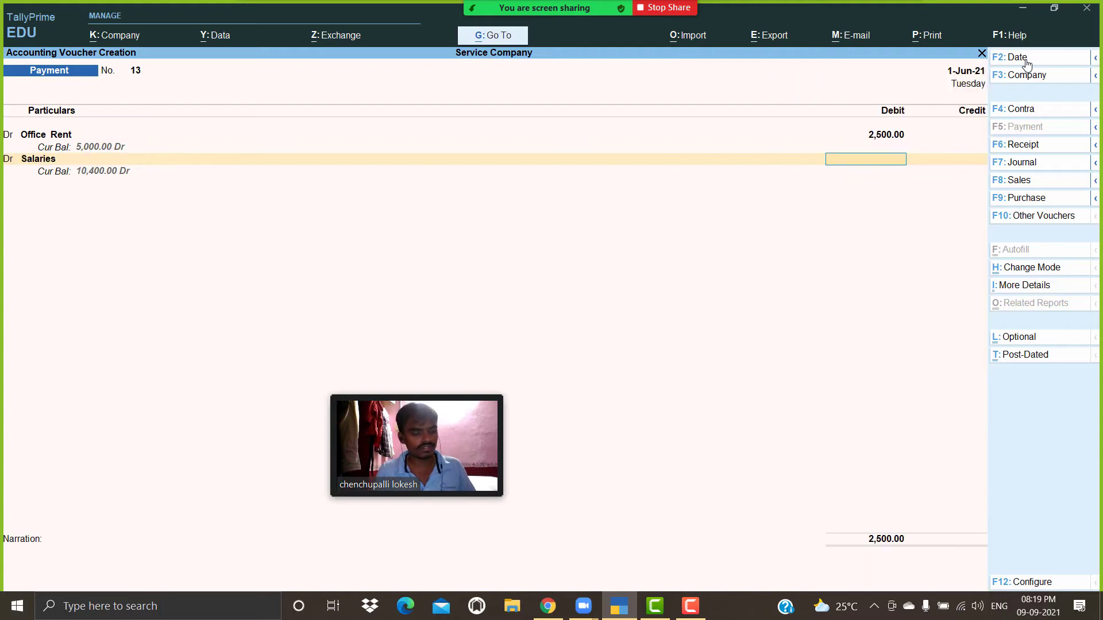
pyautogui.write('12000')
pyautogui.press('Return')
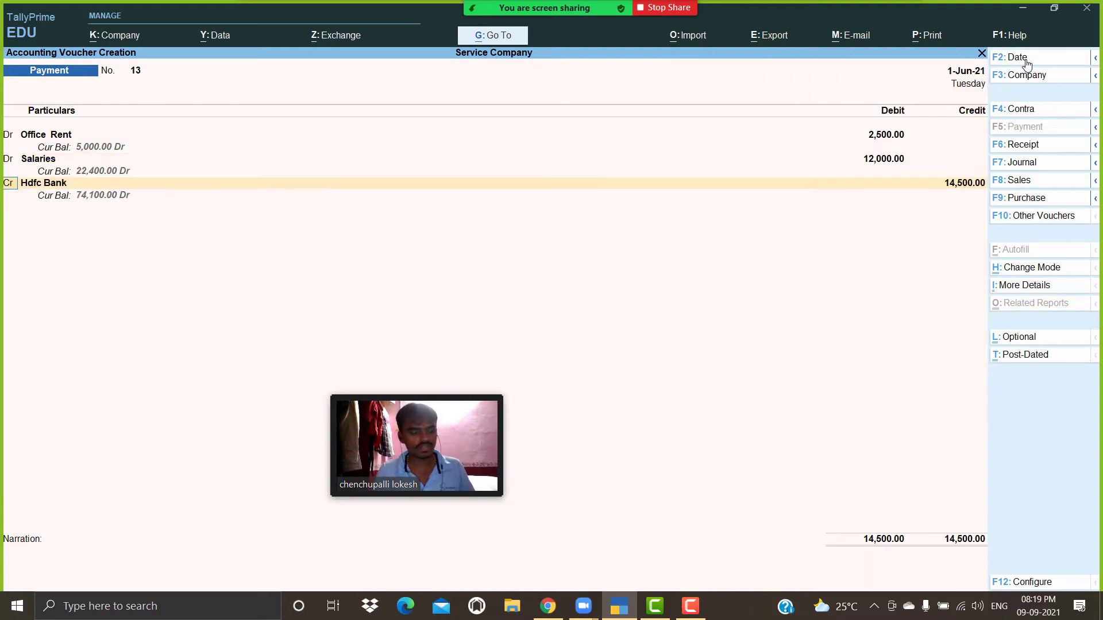
# Step: Credit Hdfc Bank with 14,500, keep the default bank allocation, leave the narration empty and save the Payment voucher
pyautogui.press('Return')
pyautogui.write('h')
pyautogui.press('Return')
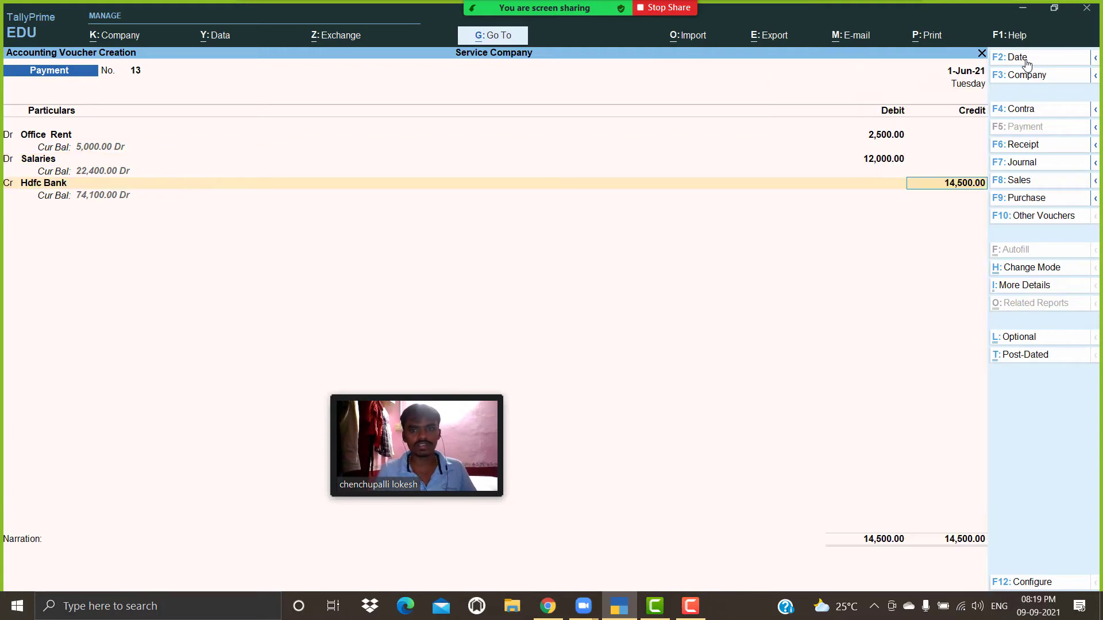
pyautogui.press('Return')
pyautogui.press('Return')
pyautogui.press('Return')
pyautogui.press('Return')
pyautogui.press('Return')
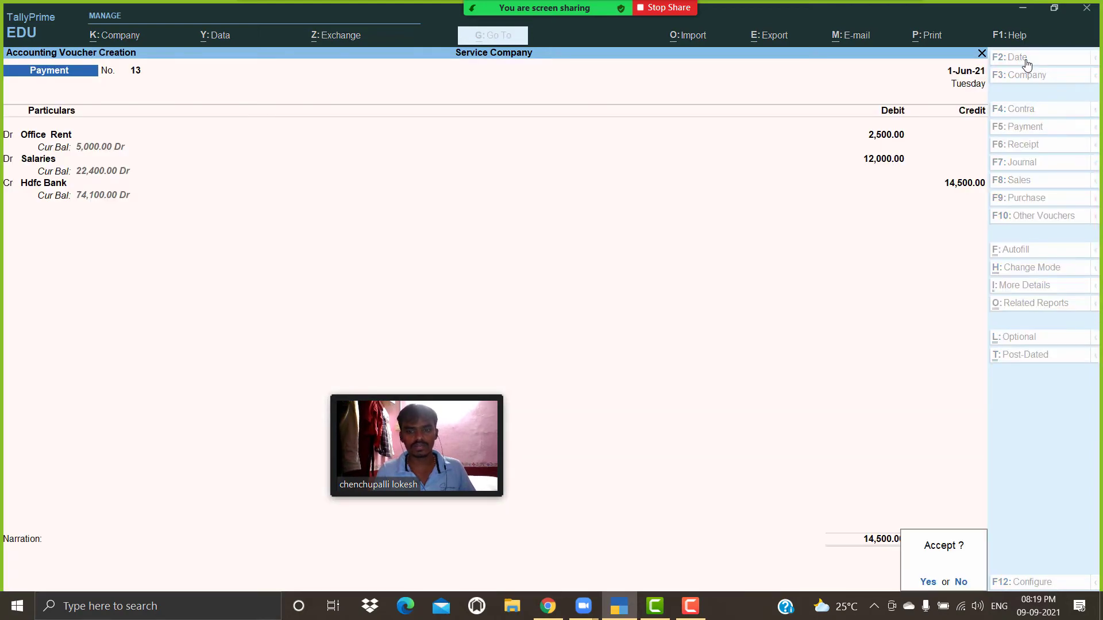
pyautogui.press('Return')
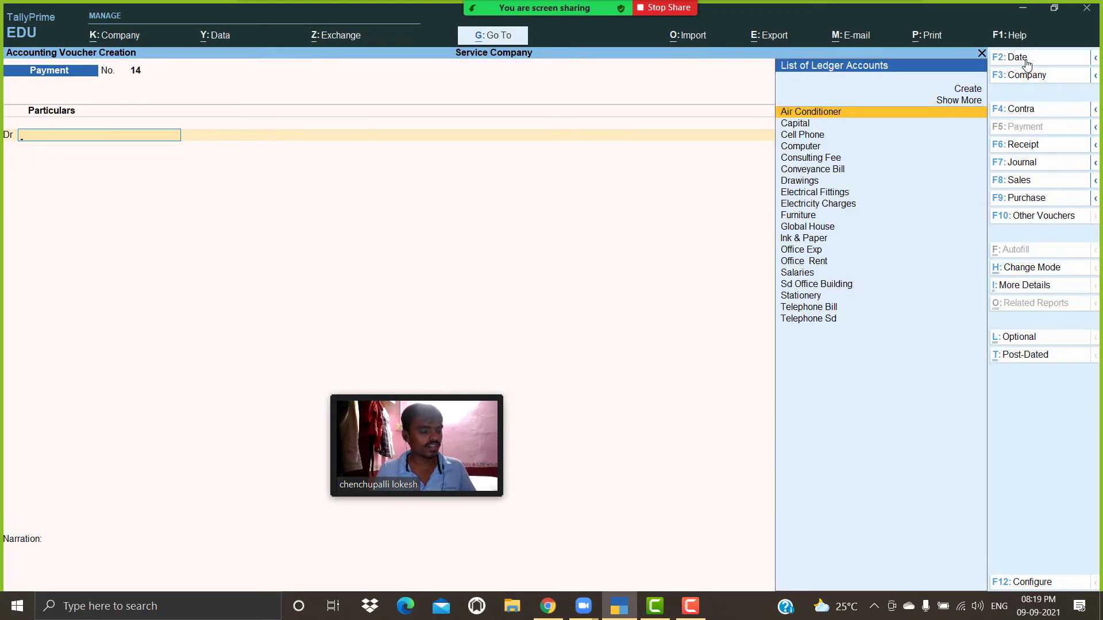
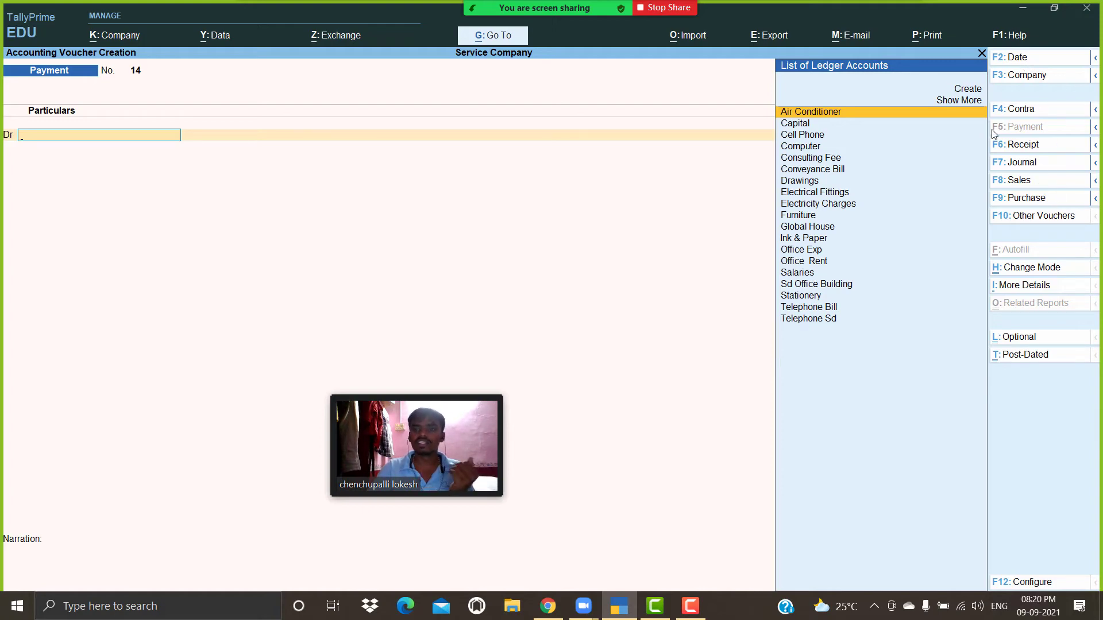
# Step: In a new Journal voucher, create the ledger Cab Hiring Charges under Indirect Expenses and debit it with 5,500
pyautogui.click(1035, 165)
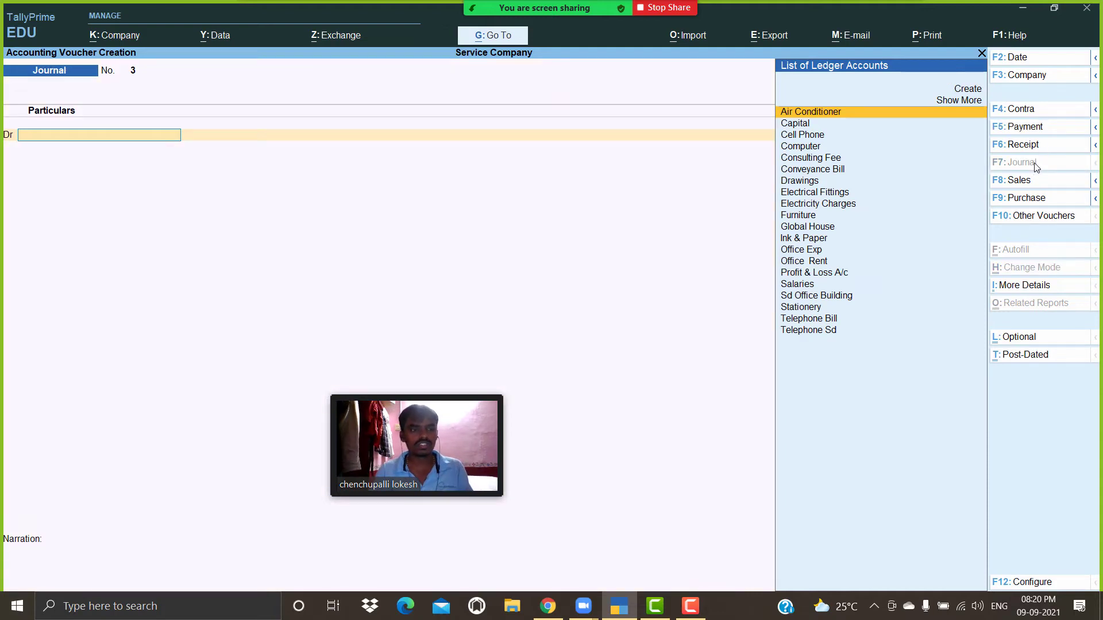
pyautogui.hotkey('alt', 'c')
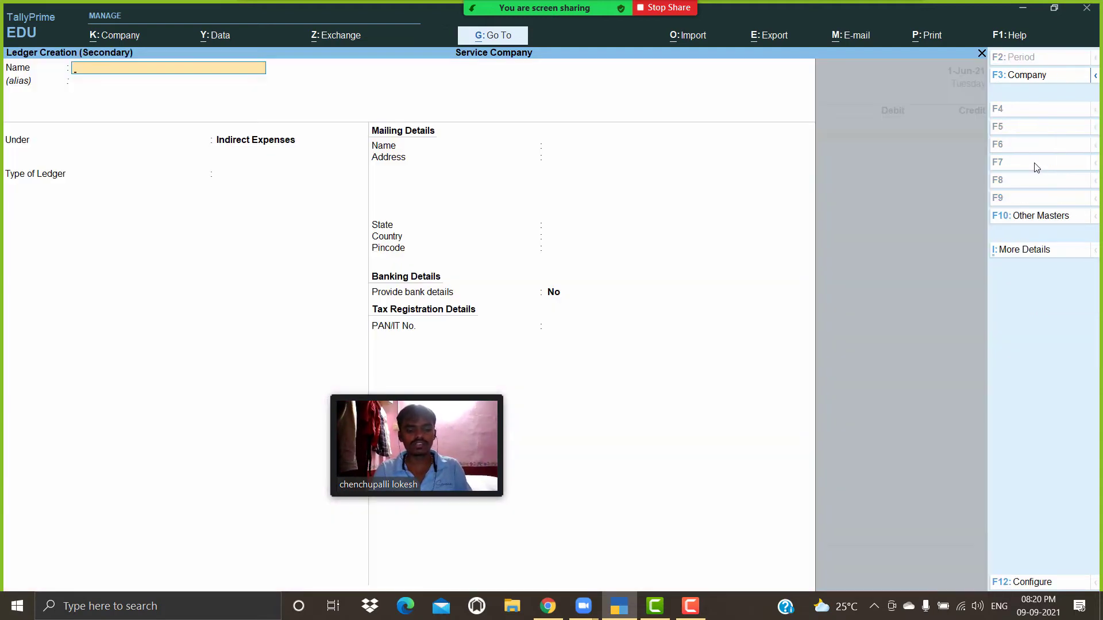
pyautogui.write('Cab Hiring')
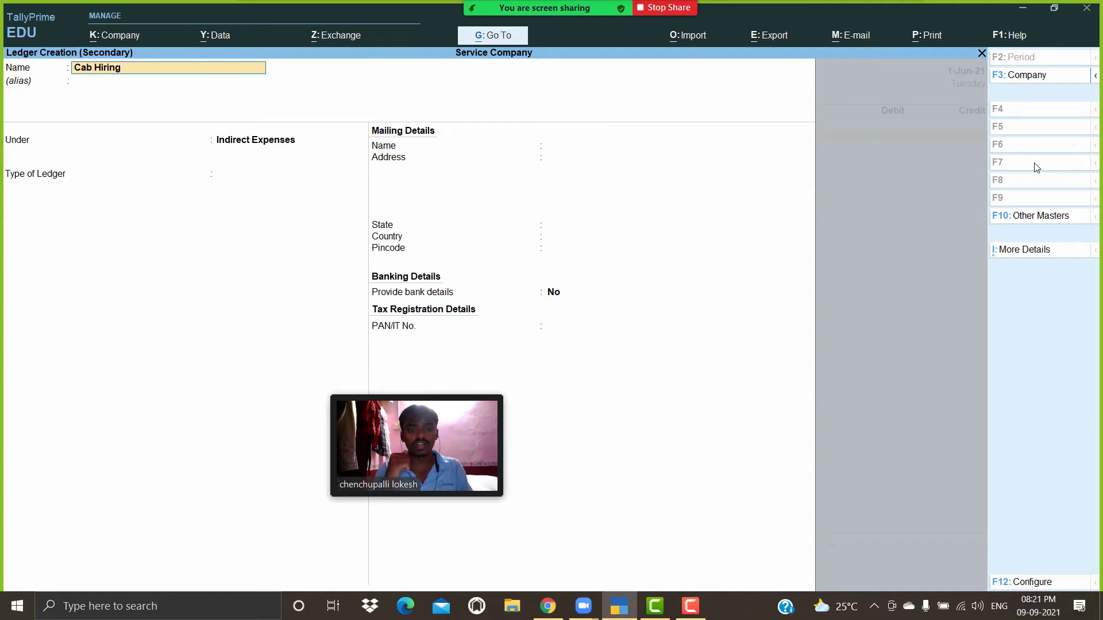
pyautogui.write('  Char')
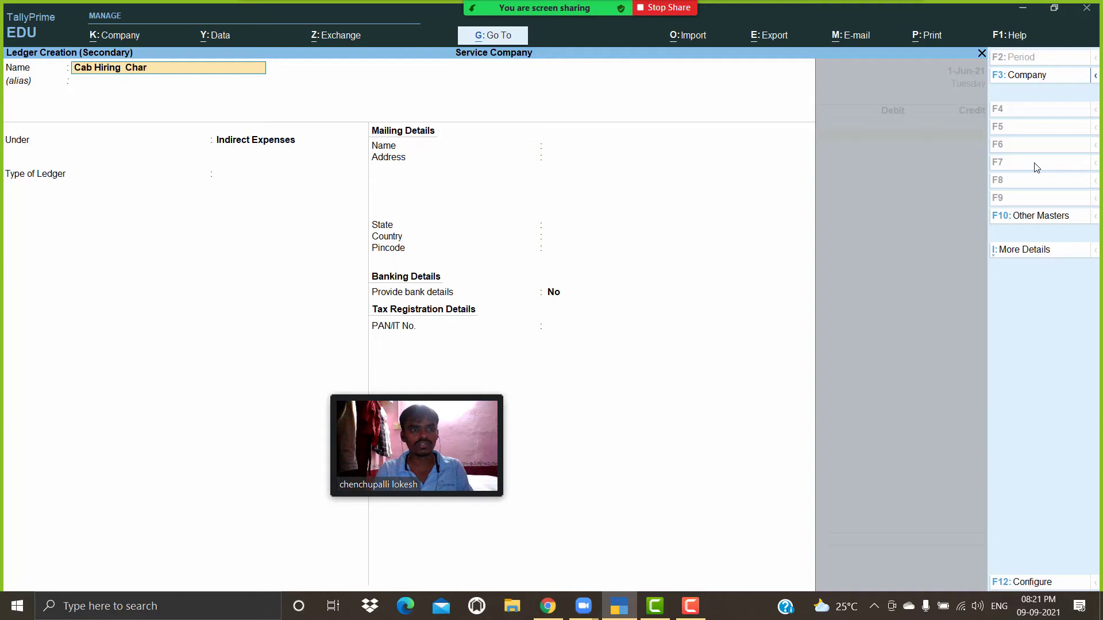
pyautogui.write('ges')
pyautogui.press('Return')
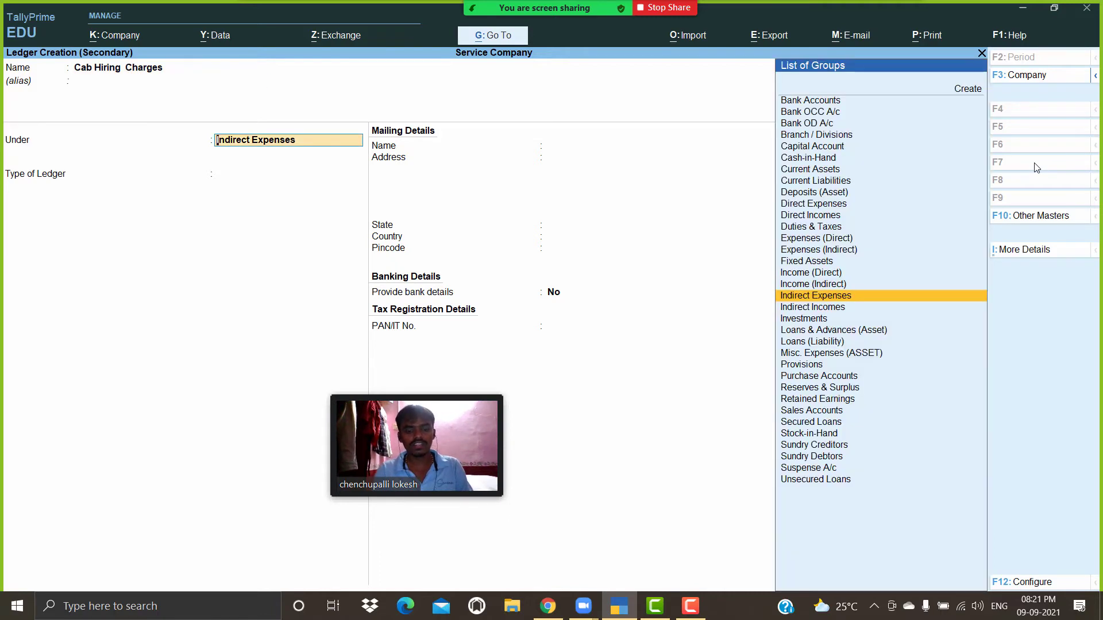
pyautogui.press('Return')
pyautogui.hotkey('ctrl', 'a')
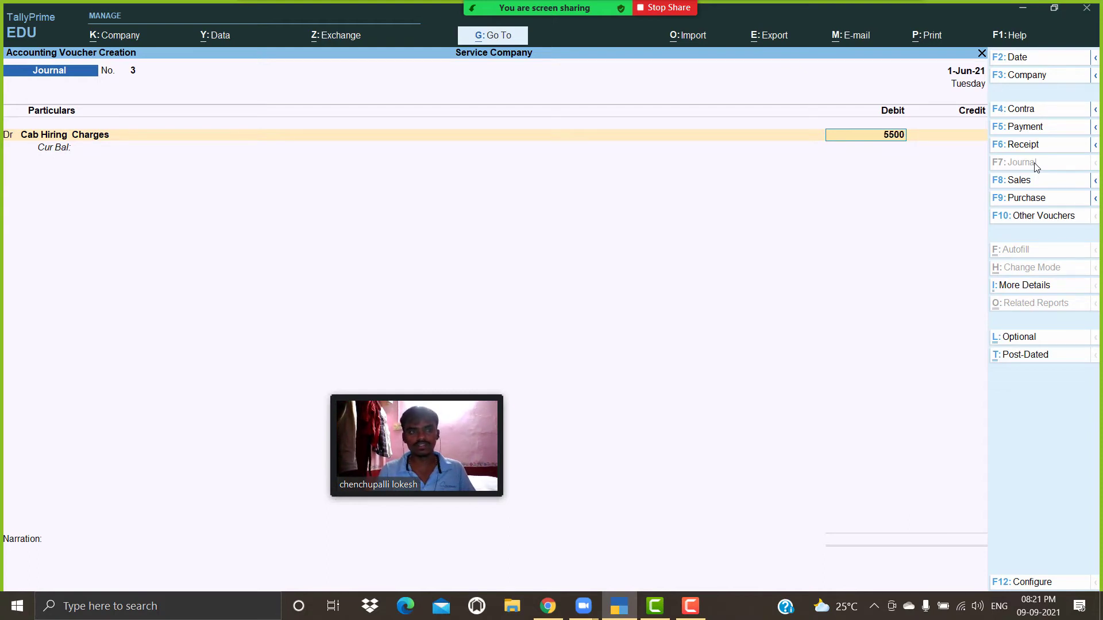
pyautogui.press('Return')
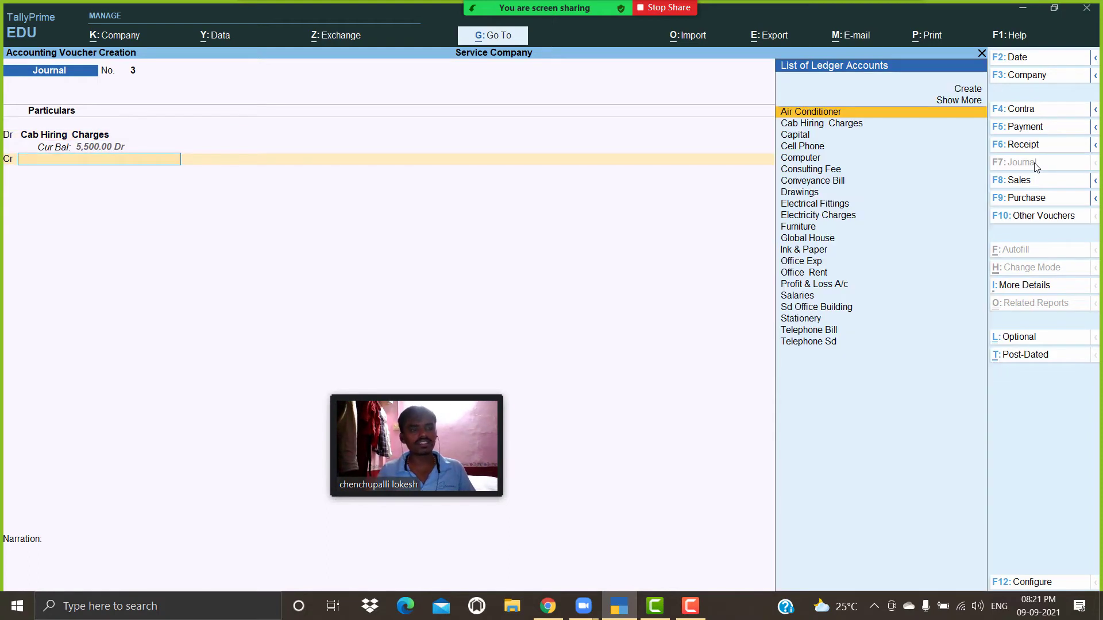
# Step: Create the ledger Raj Travels under Sundry Creditors from the credit line, keeping the default mailing, banking and tax details
pyautogui.hotkey('alt', 'c')
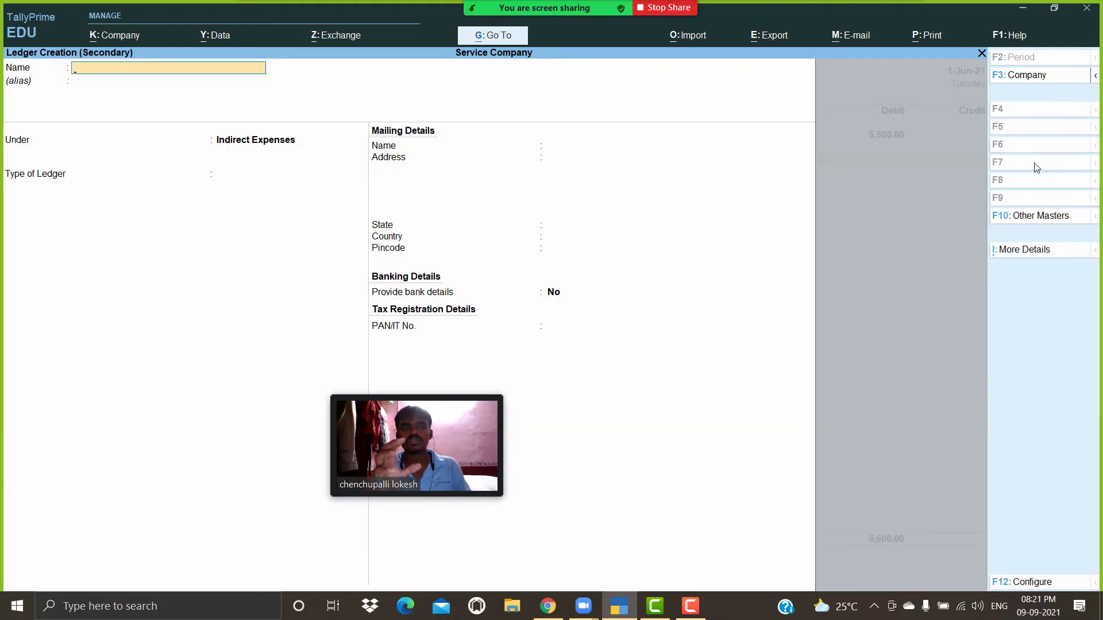
pyautogui.write('Raj')
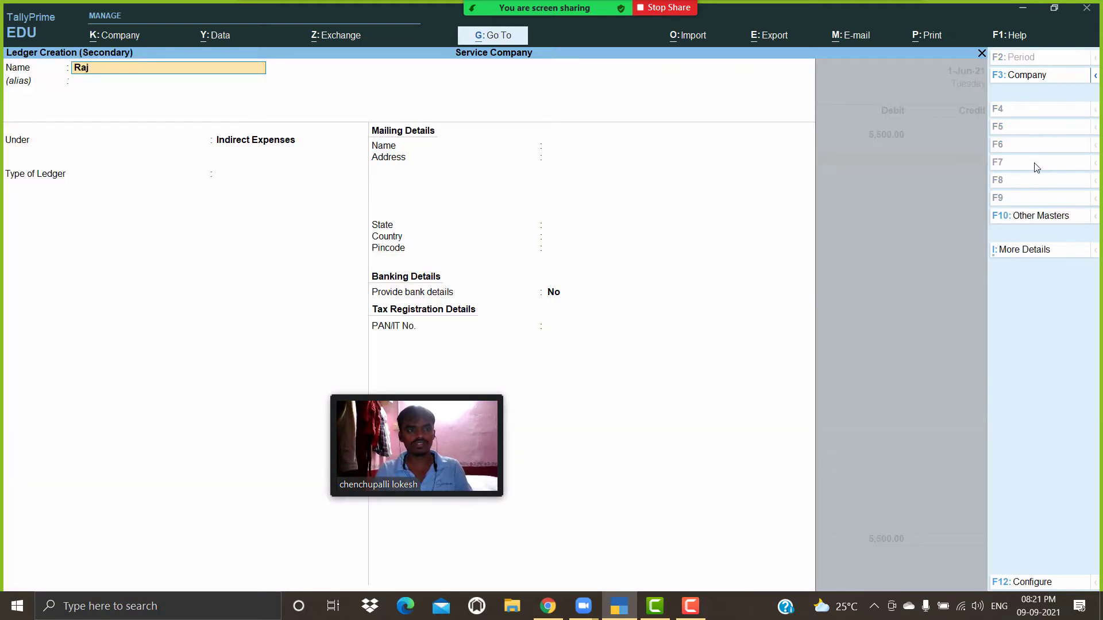
pyautogui.write(' t')
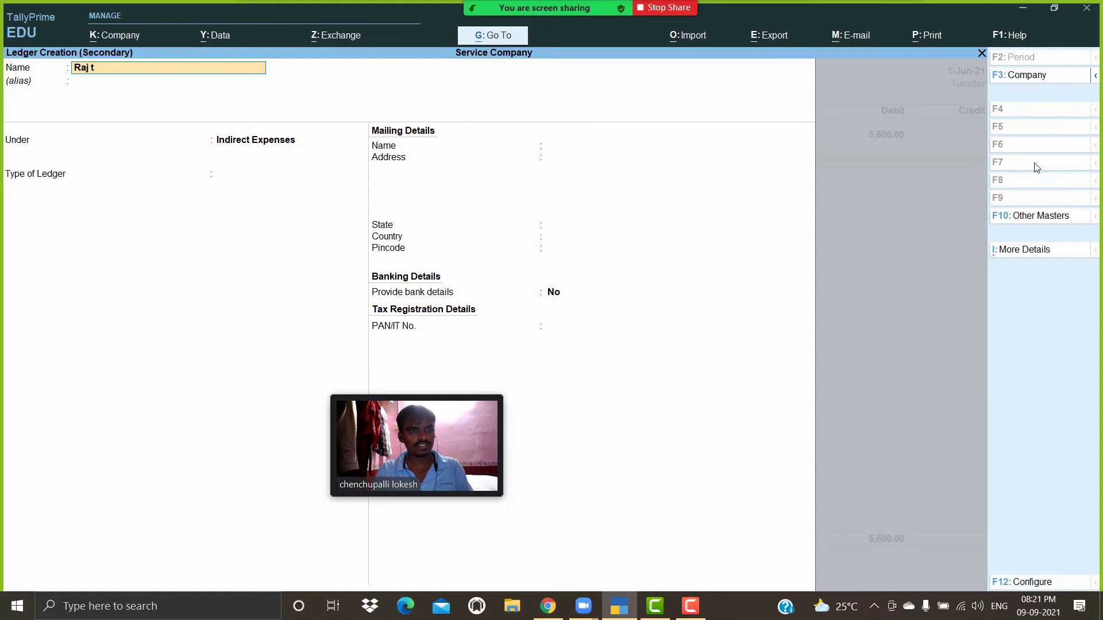
pyautogui.write('ravels')
pyautogui.press('Return')
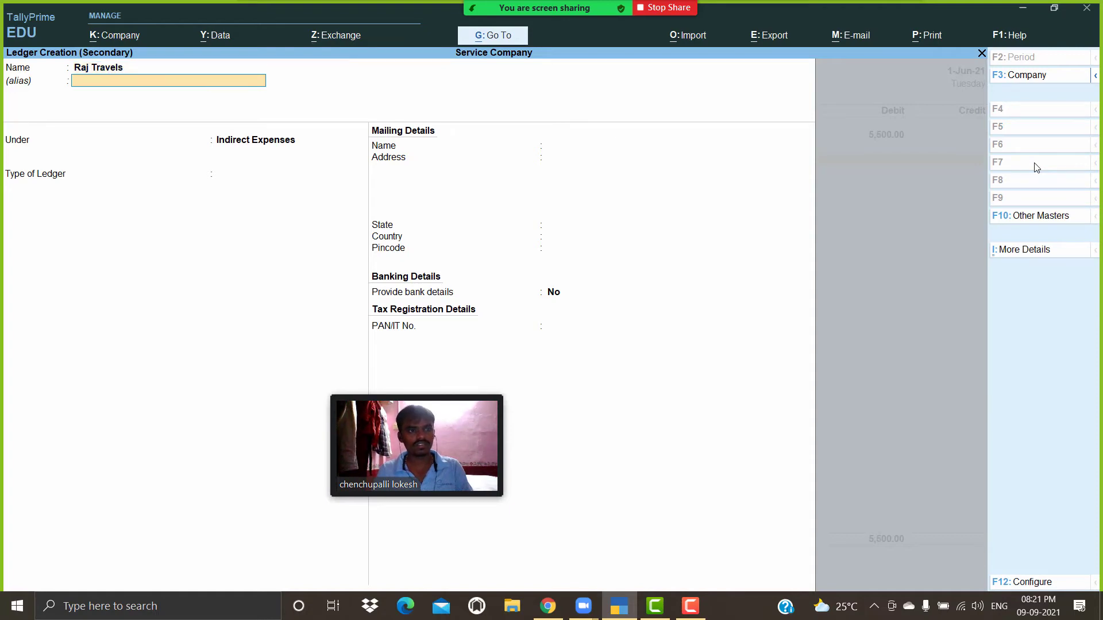
pyautogui.write('Sun')
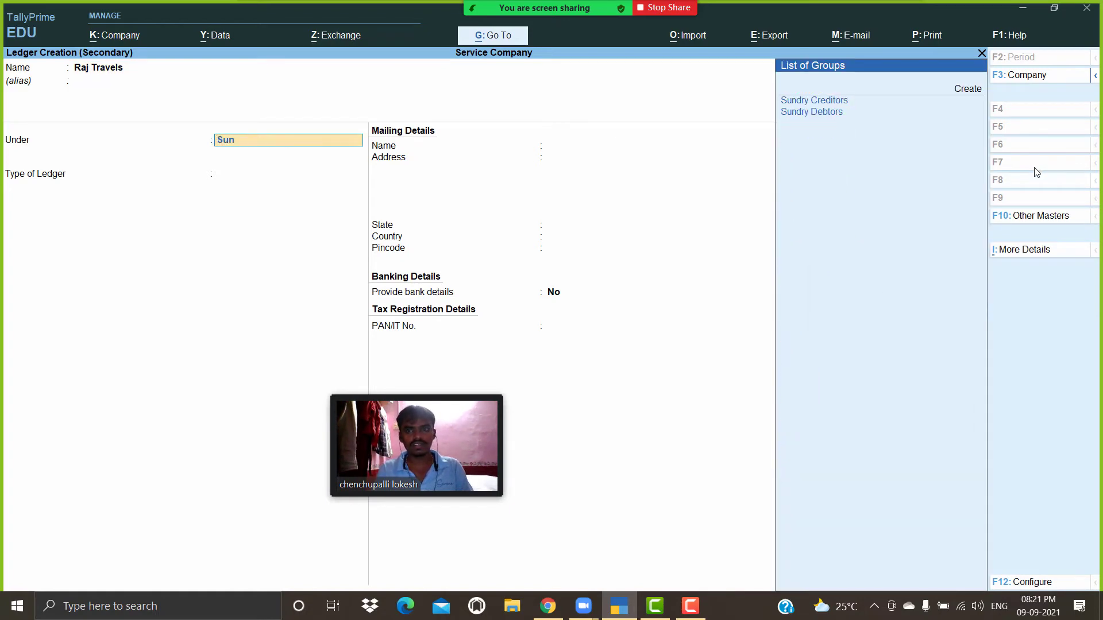
pyautogui.press('Return')
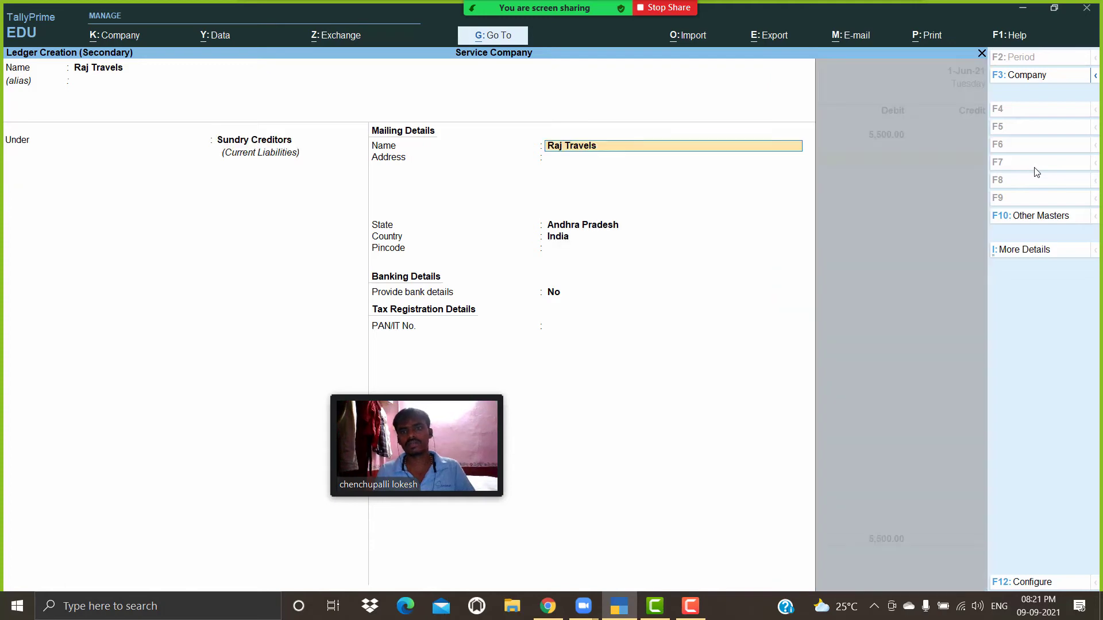
pyautogui.press('Return')
pyautogui.press('Return')
pyautogui.press('Return')
pyautogui.press('Return')
pyautogui.press('Return')
pyautogui.press('Return')
pyautogui.press('Return')
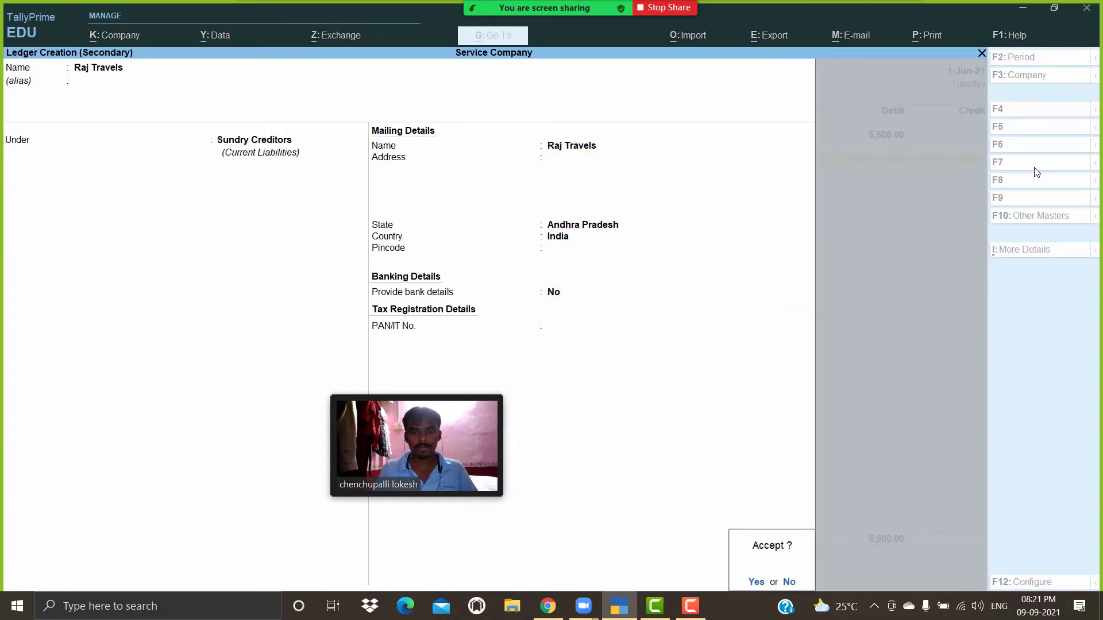
pyautogui.press('Return')
# Step: Credit Raj Travels with 5,500, leave the narration empty and save the Journal voucher
pyautogui.press('Return')
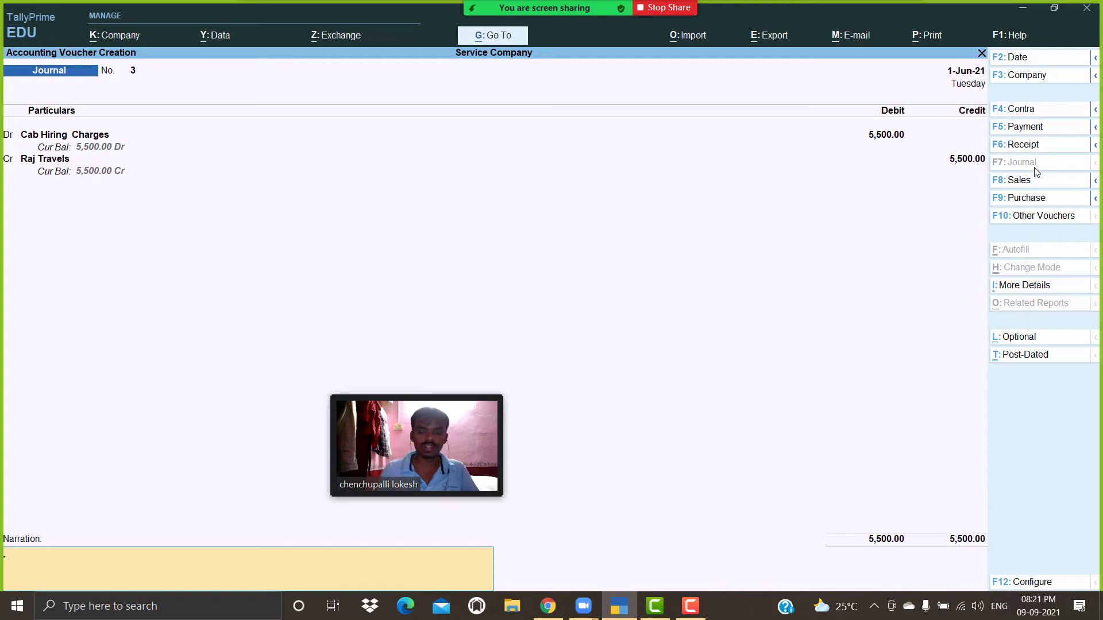
pyautogui.press('Return')
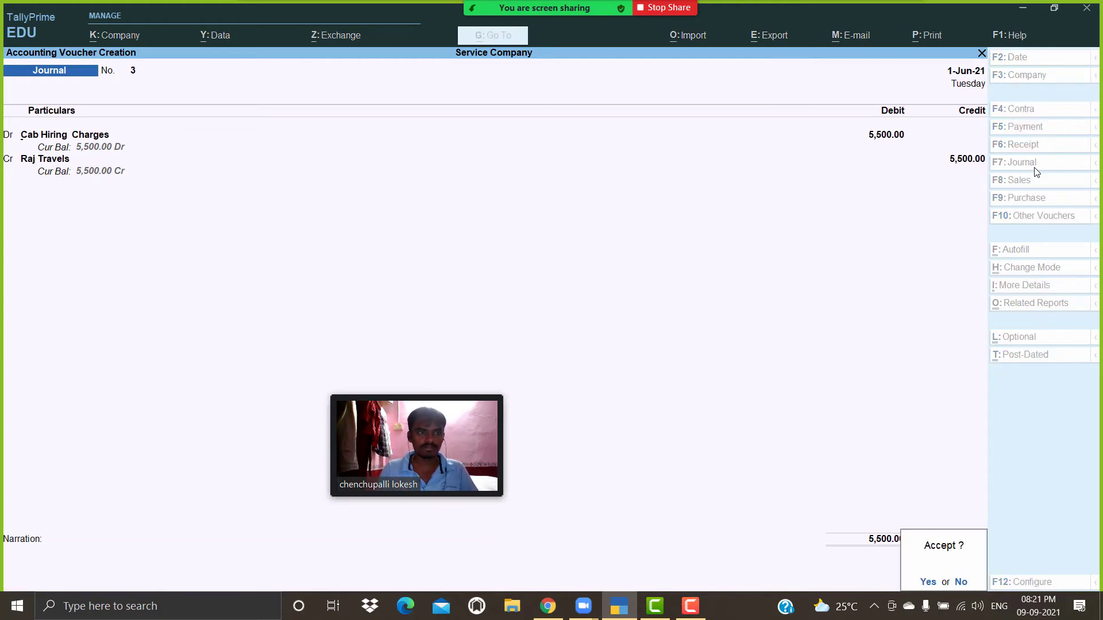
pyautogui.press('Return')
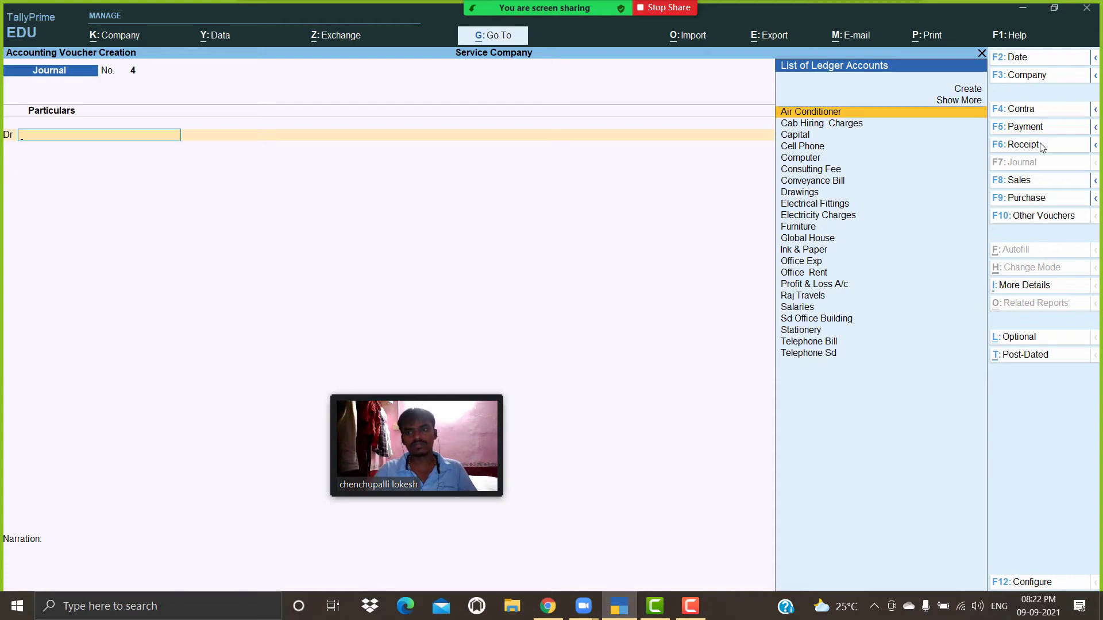
# Step: Start a Receipt voucher and credit Consulting Fee with 35,000
pyautogui.click(1038, 147)
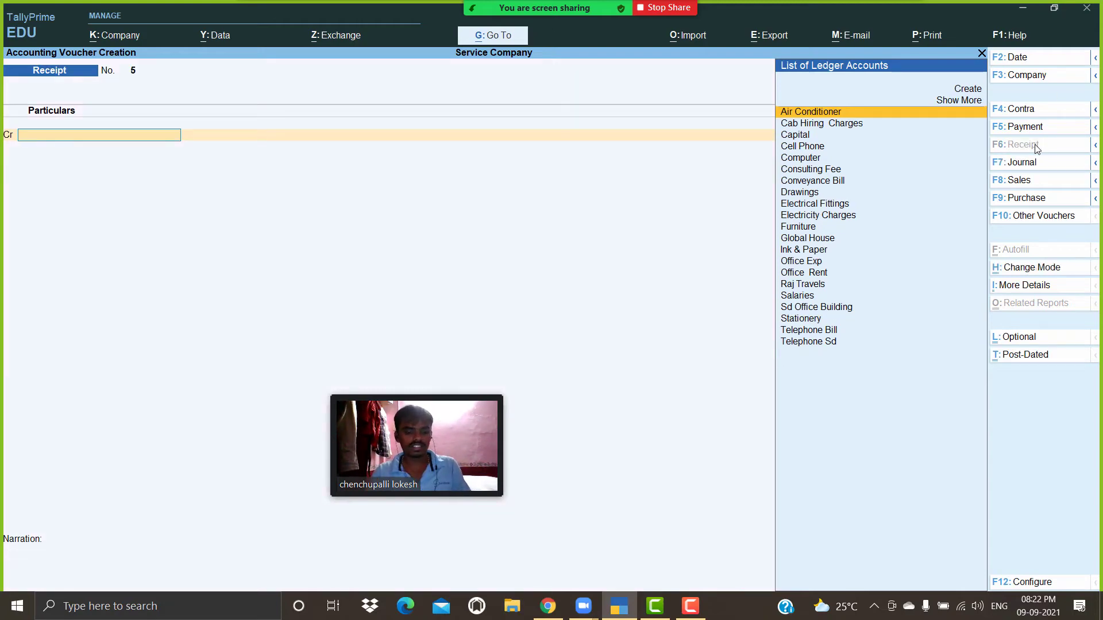
pyautogui.write('Con')
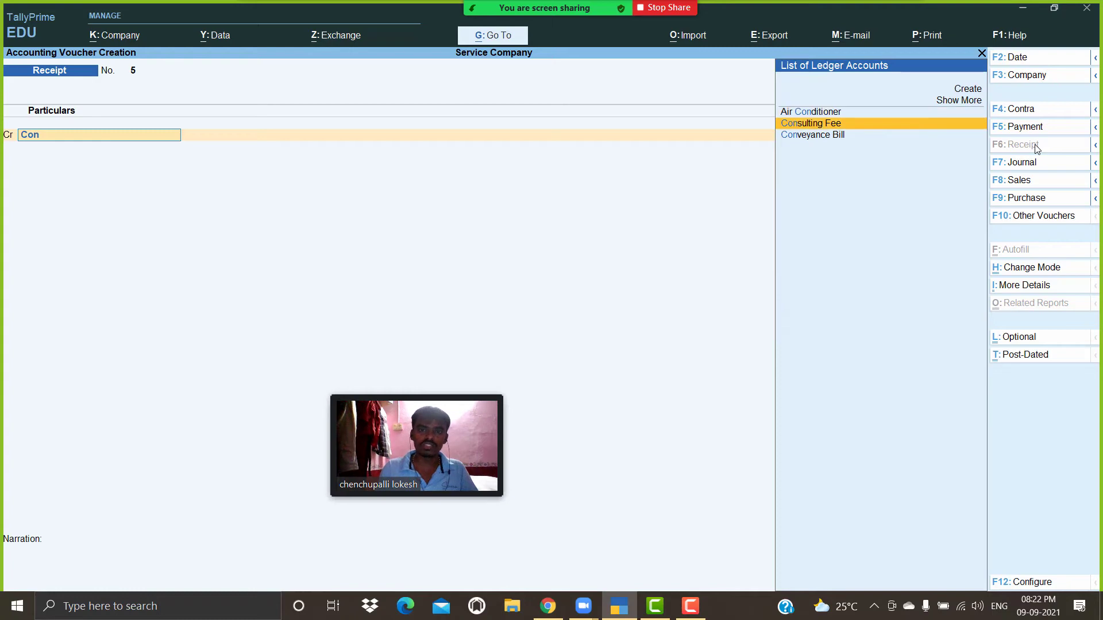
pyautogui.press('Return')
pyautogui.write('35000')
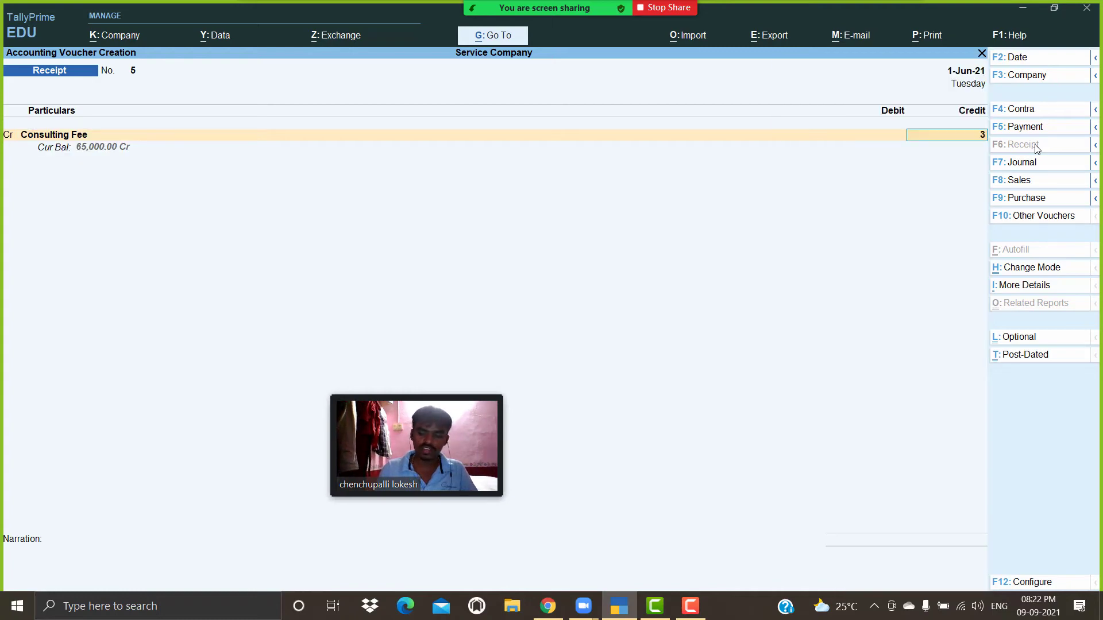
pyautogui.press('Return')
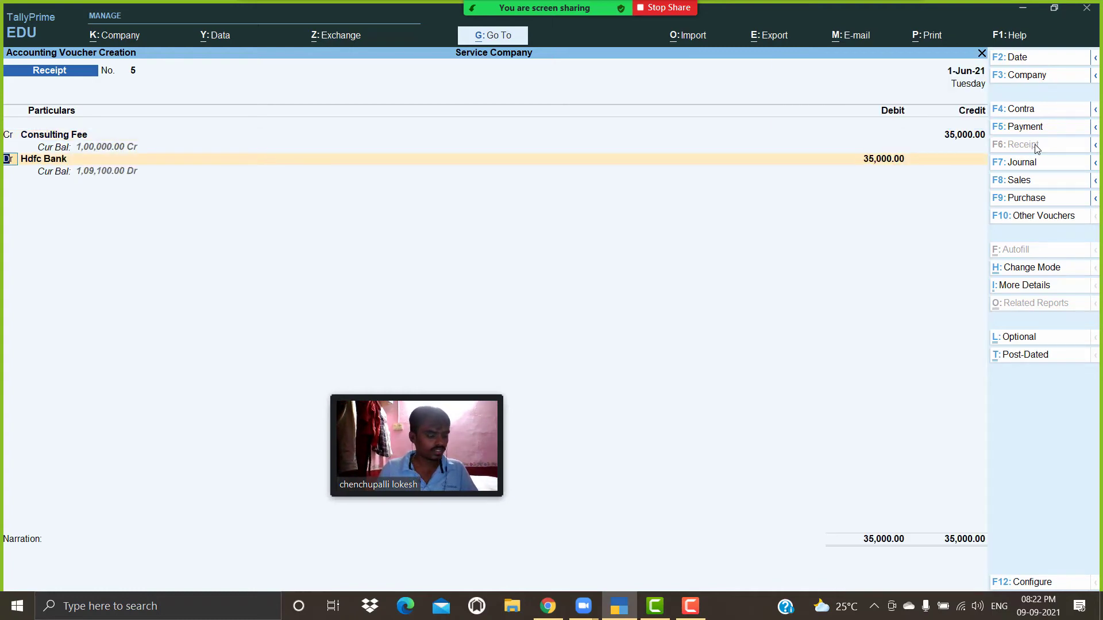
# Step: Replace Hdfc Bank with Cash as the account debited with 35,000, leave the narration empty and save the Receipt voucher
pyautogui.press('Return')
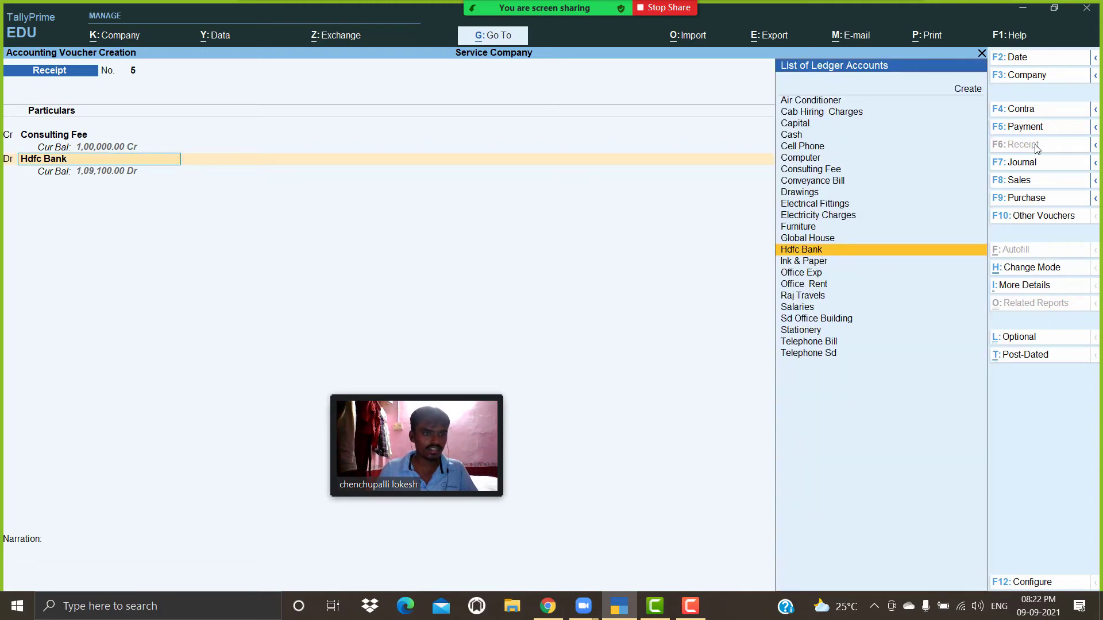
pyautogui.write('Ca')
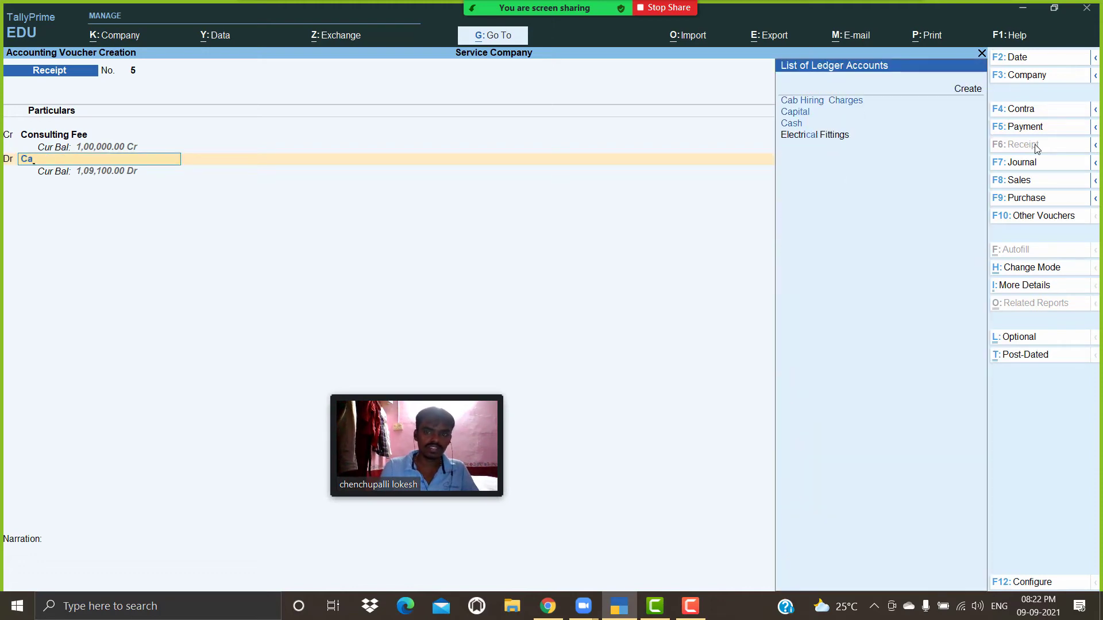
pyautogui.press('Down')
pyautogui.press('Down')
pyautogui.press('Return')
pyautogui.press('Return')
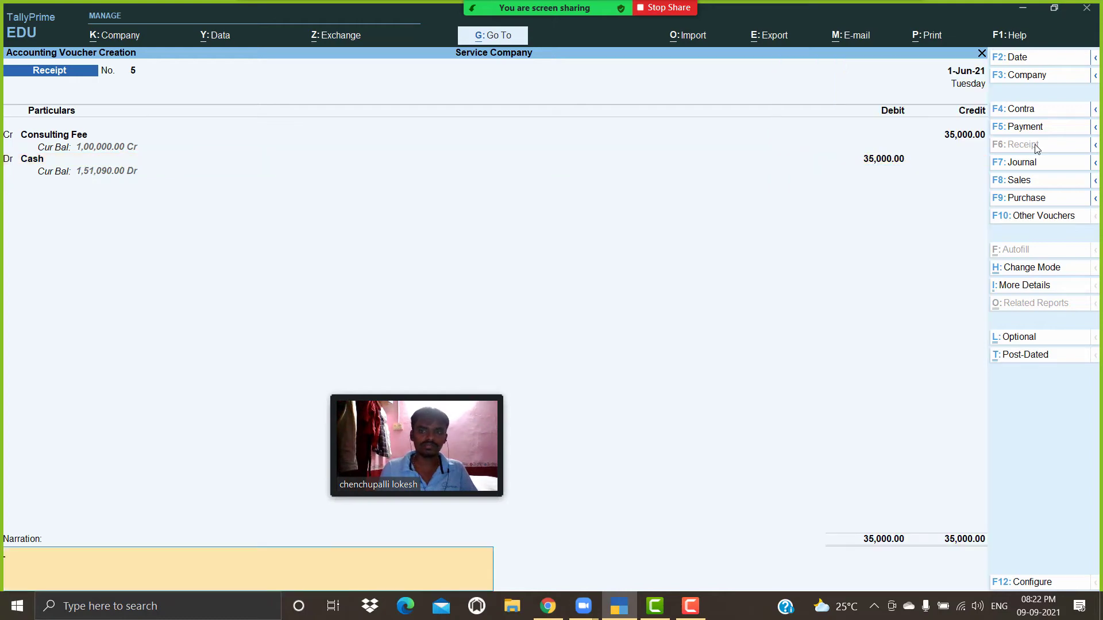
pyautogui.press('Return')
pyautogui.press('Return')
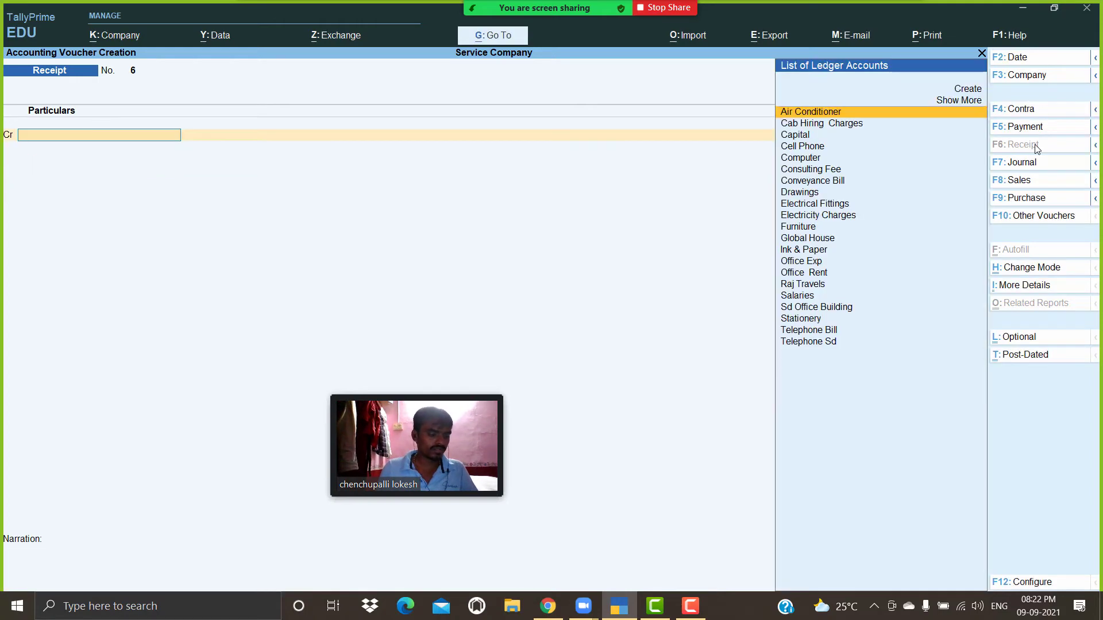
# Step: Start a Contra voucher and credit Cash with 30,000
pyautogui.click(1035, 115)
pyautogui.press('Return')
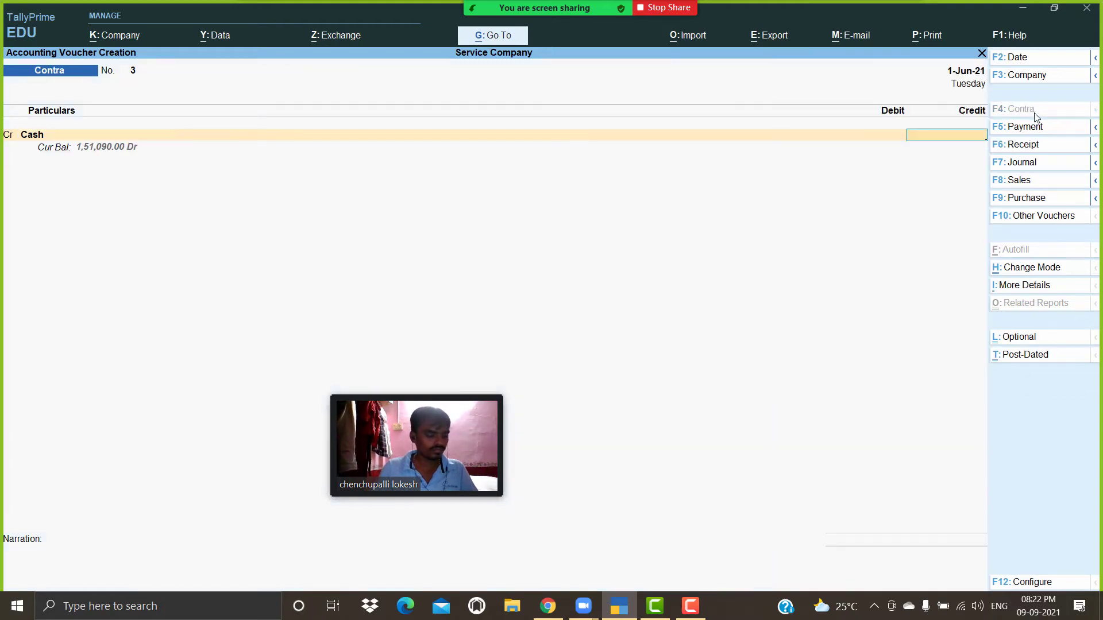
pyautogui.write('30000')
pyautogui.press('Return')
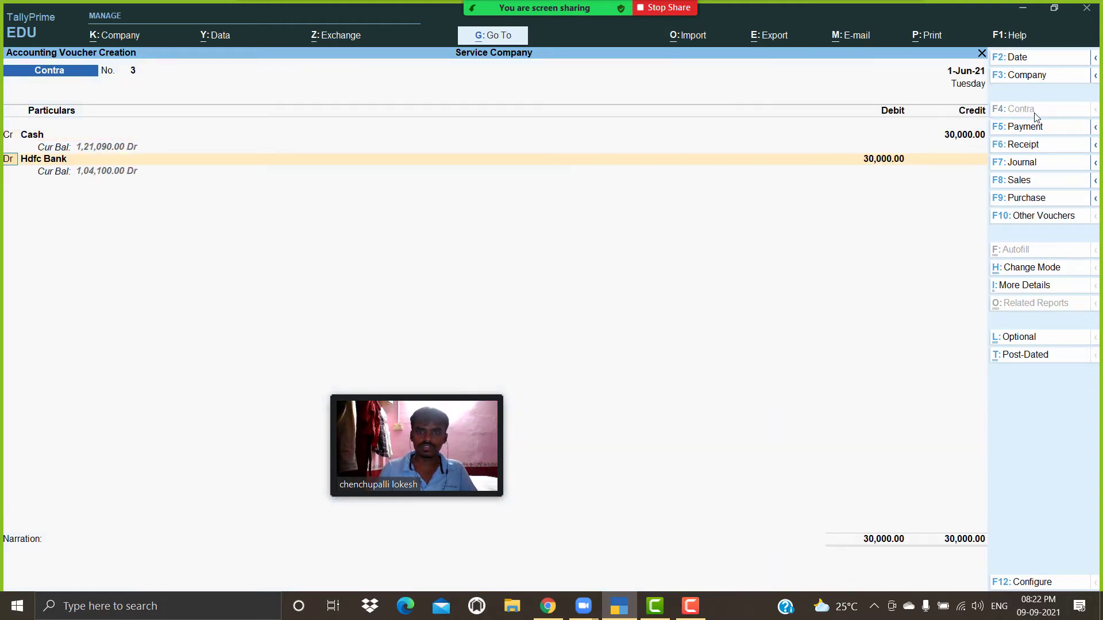
# Step: Debit Hdfc Bank with 30,000, leave the cash denominations, bank allocation details and narration empty, and save the Contra voucher
pyautogui.press('Return')
pyautogui.press('Return')
pyautogui.press('Return')
pyautogui.press('Return')
pyautogui.press('Return')
pyautogui.press('Return')
pyautogui.press('Return')
pyautogui.press('Return')
pyautogui.press('Return')
pyautogui.press('Return')
pyautogui.press('Return')
pyautogui.press('Return')
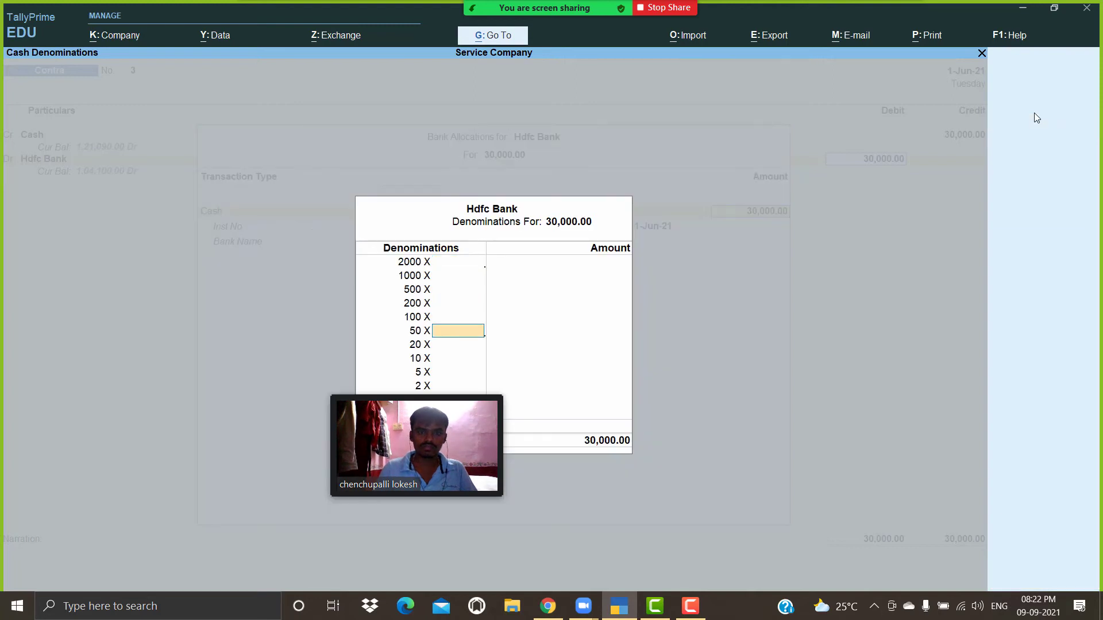
pyautogui.press('Return')
pyautogui.press('Return')
pyautogui.press('Return')
pyautogui.press('Return')
pyautogui.press('Return')
pyautogui.press('Return')
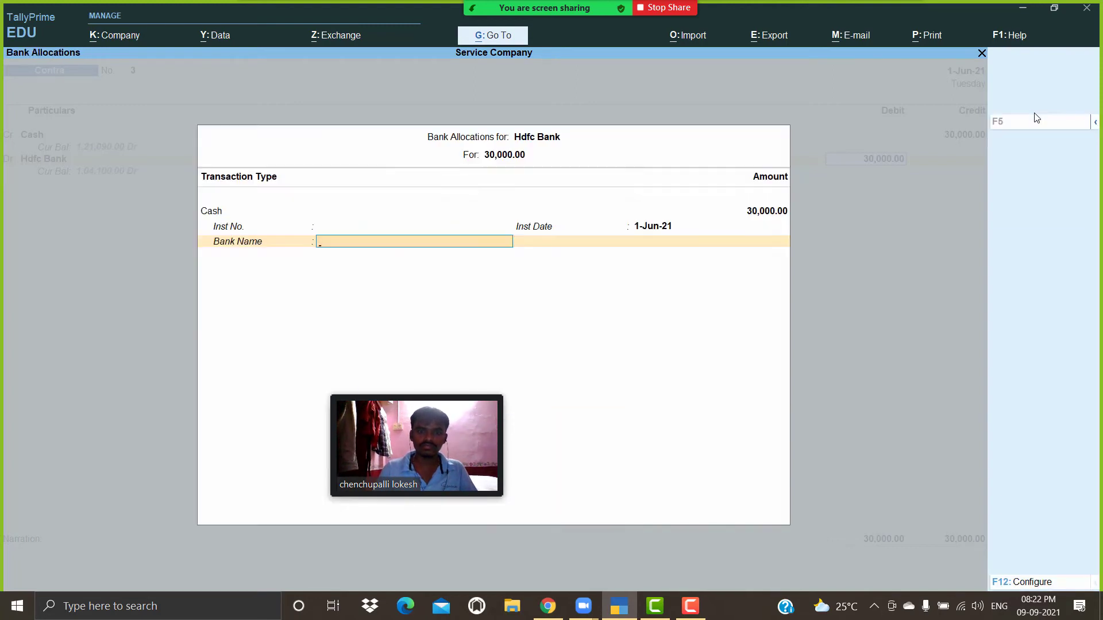
pyautogui.press('Return')
pyautogui.press('Return')
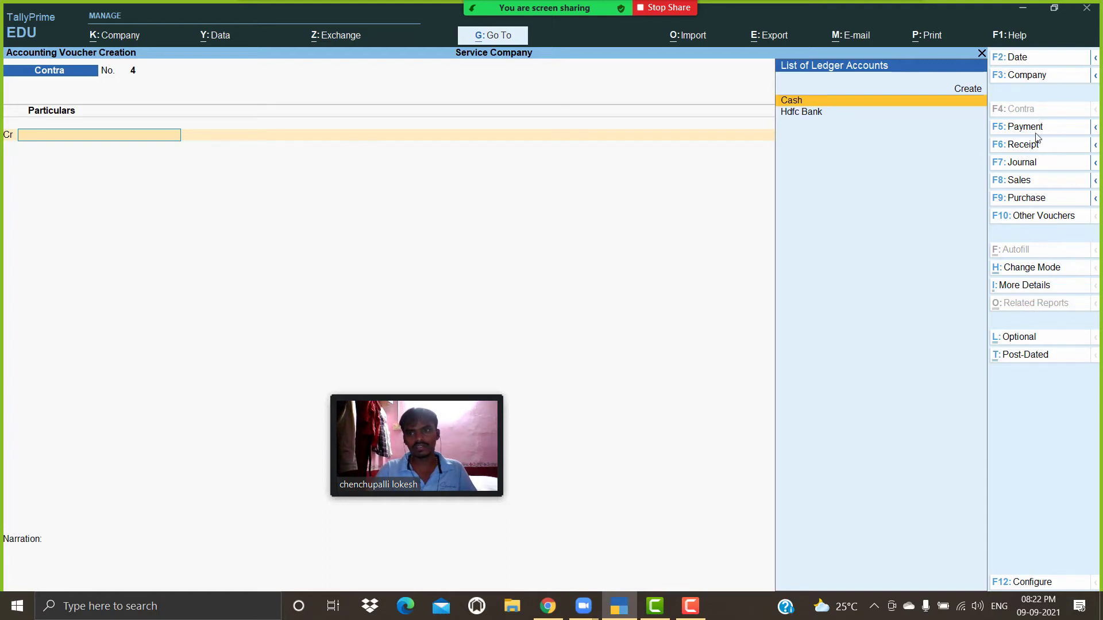
# Step: Start a Payment voucher and, from its debit line, begin a new ledger named Salary Advance under Current Assets
pyautogui.click(1028, 128)
pyautogui.hotkey('alt', 'c')
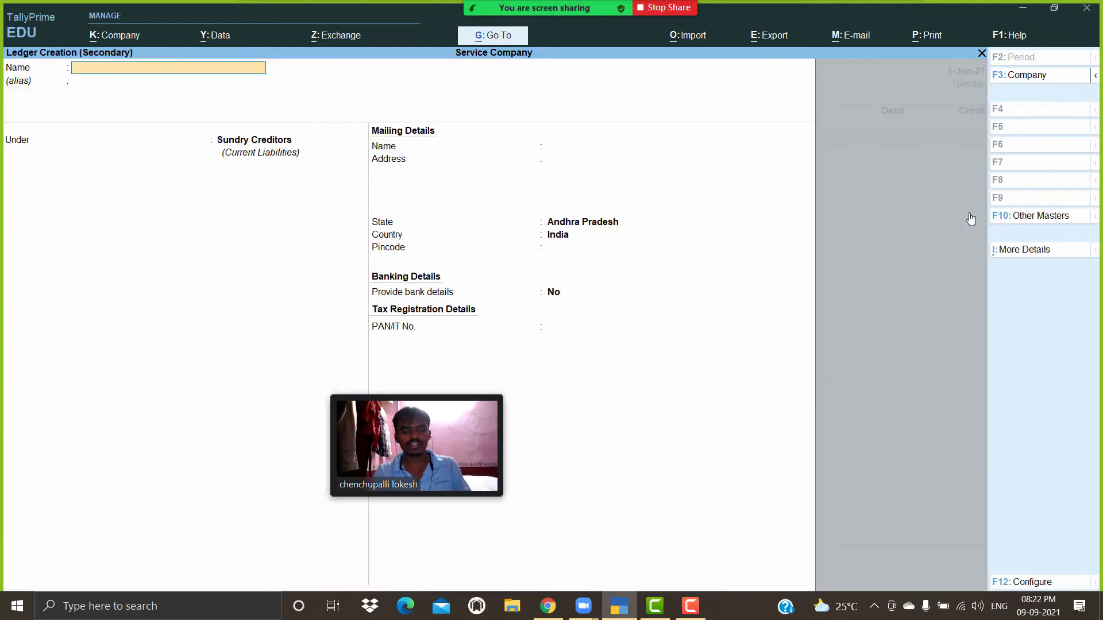
pyautogui.write('Salary a')
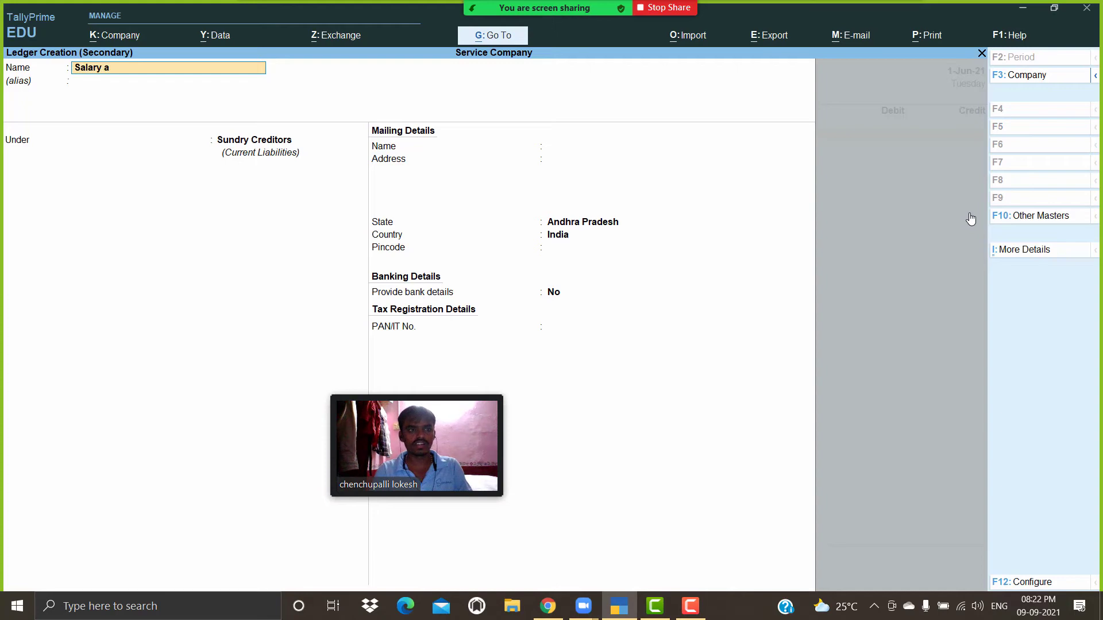
pyautogui.write('d')
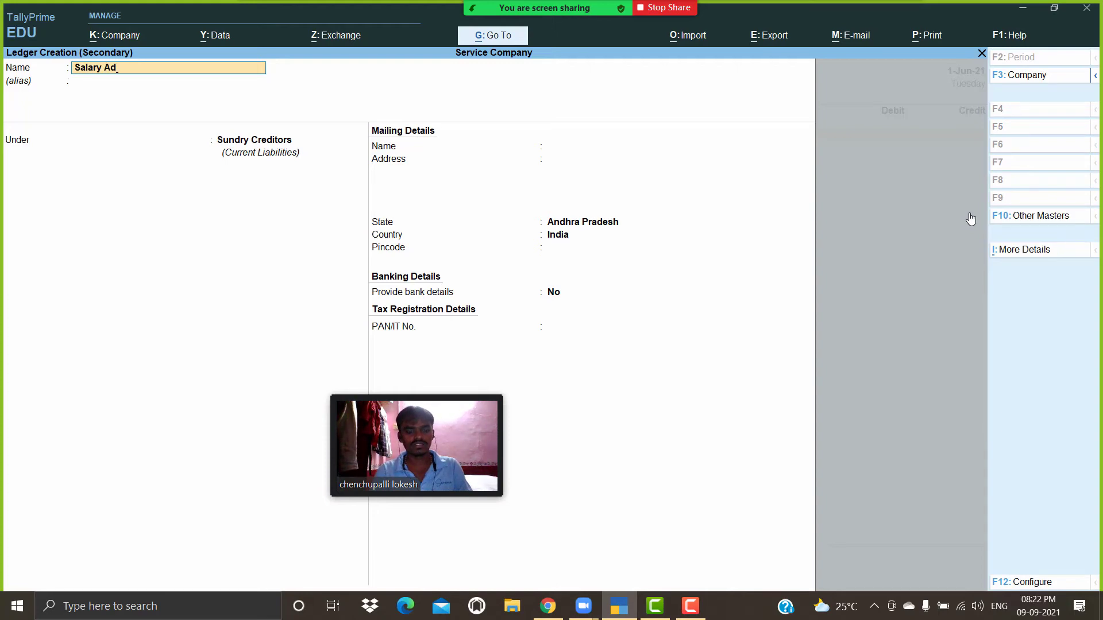
pyautogui.write('vance')
pyautogui.press('Return')
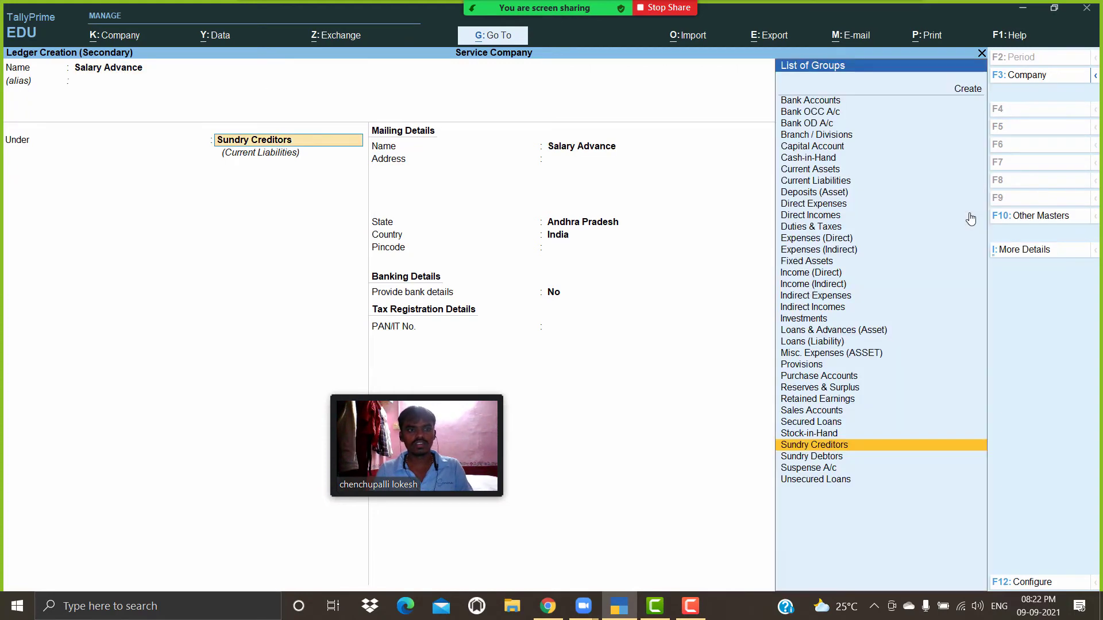
pyautogui.write('Cur')
pyautogui.press('Return')
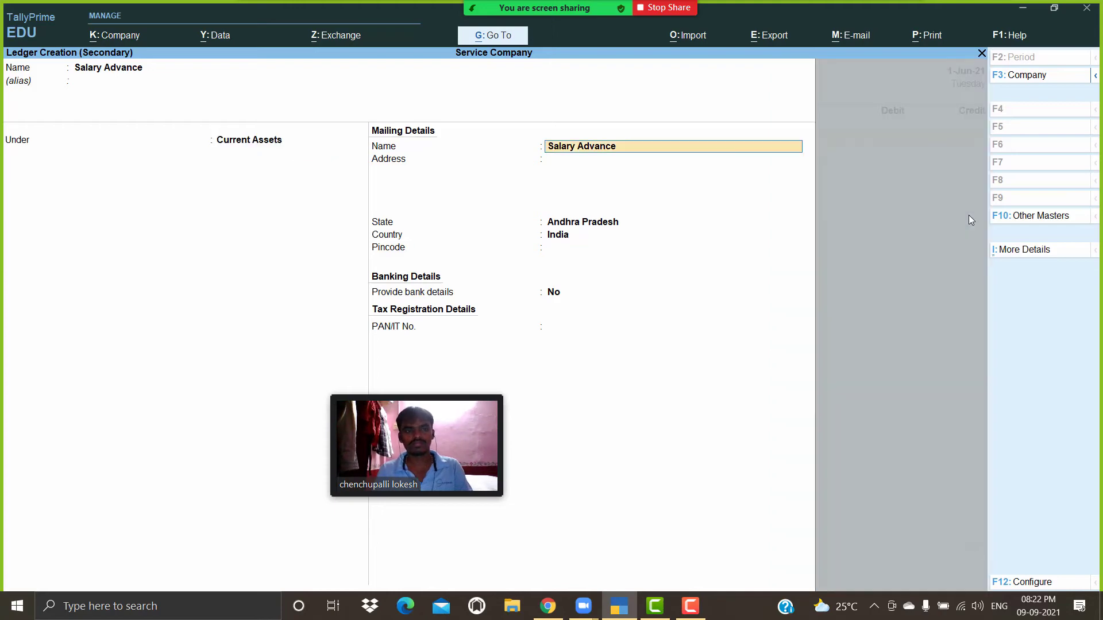
# Step: Keep the default mailing, banking and tax details and save the Salary Advance ledger
pyautogui.press('Return')
pyautogui.press('Return')
pyautogui.press('Return')
pyautogui.press('Return')
pyautogui.press('Return')
pyautogui.press('Return')
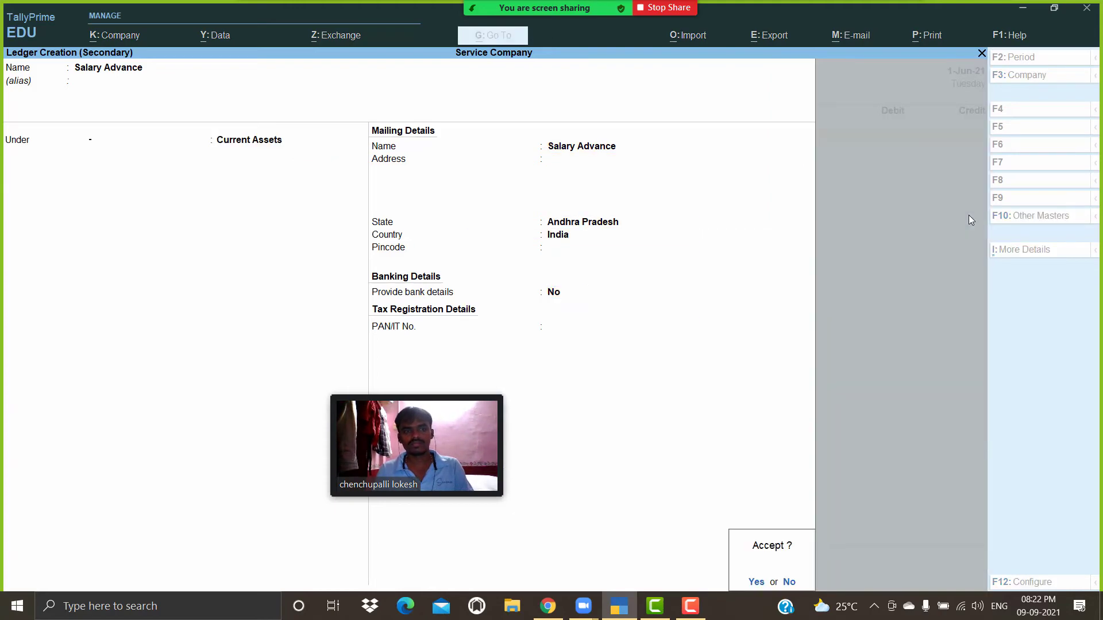
pyautogui.press('Return')
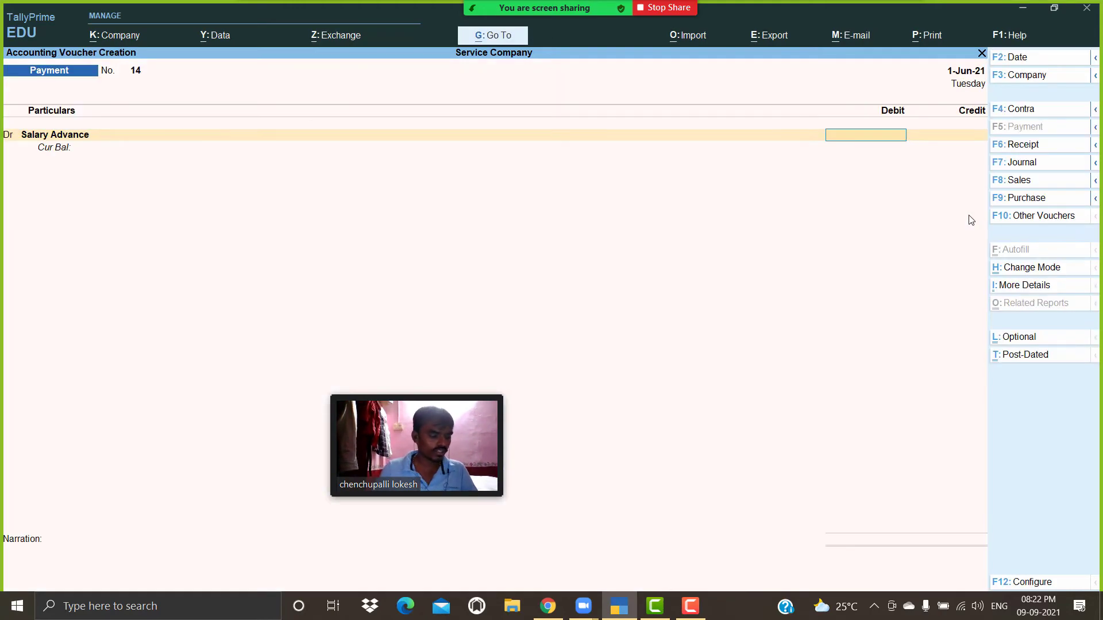
# Step: Debit Salary Advance and credit Cash with 3,000, leave the narration empty and save the Payment voucher
pyautogui.write('3000')
pyautogui.press('Return')
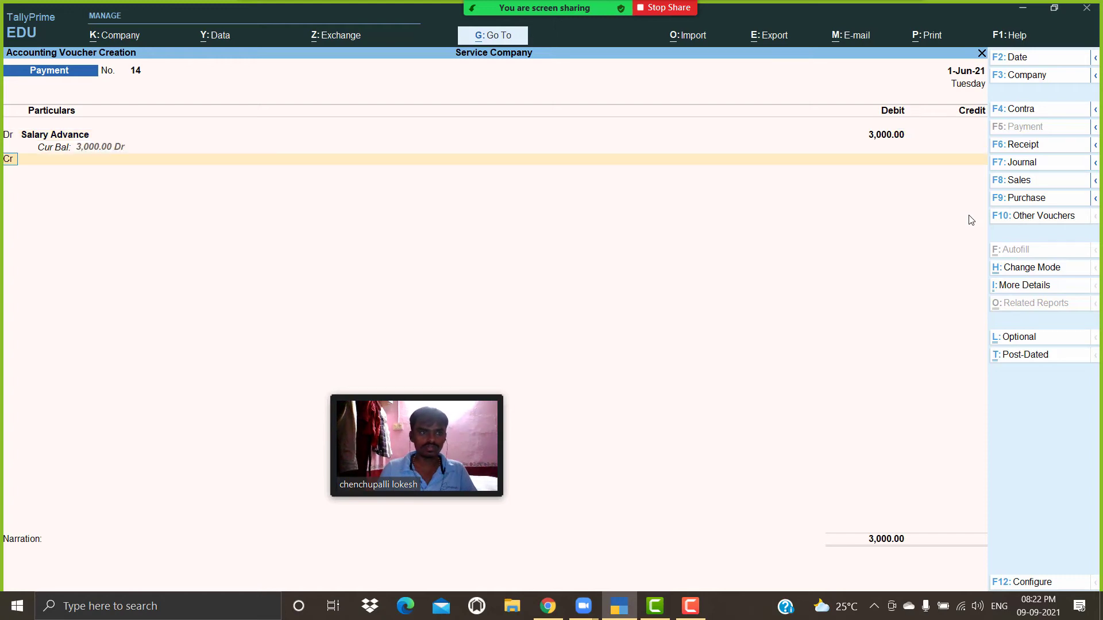
pyautogui.press('Return')
pyautogui.press('Down')
pyautogui.press('Down')
pyautogui.press('Down')
pyautogui.press('Return')
pyautogui.press('Return')
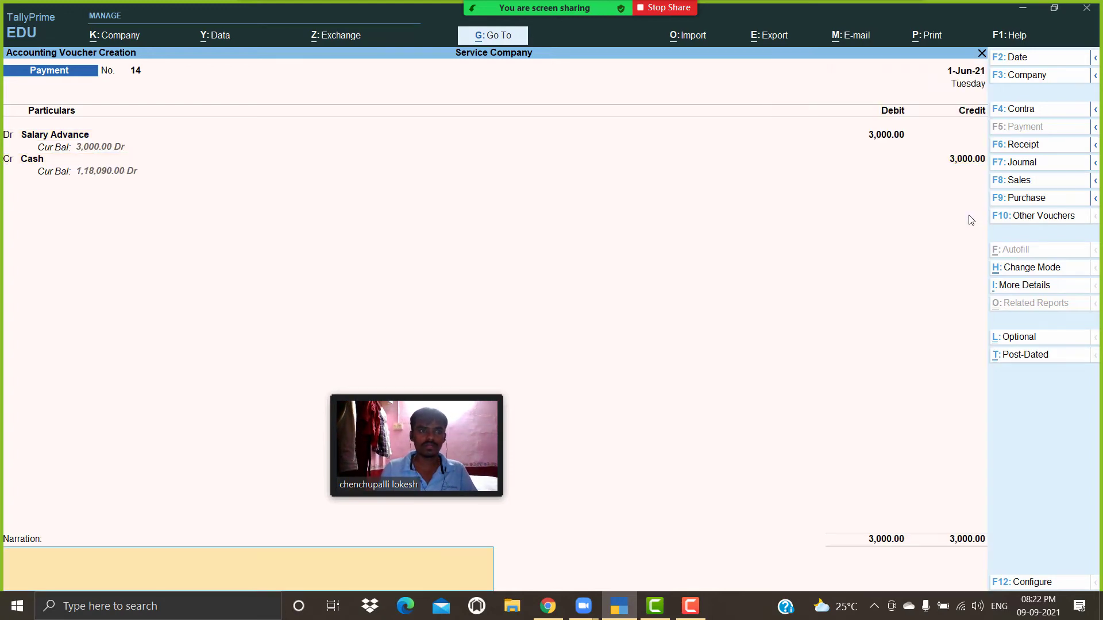
pyautogui.press('Return')
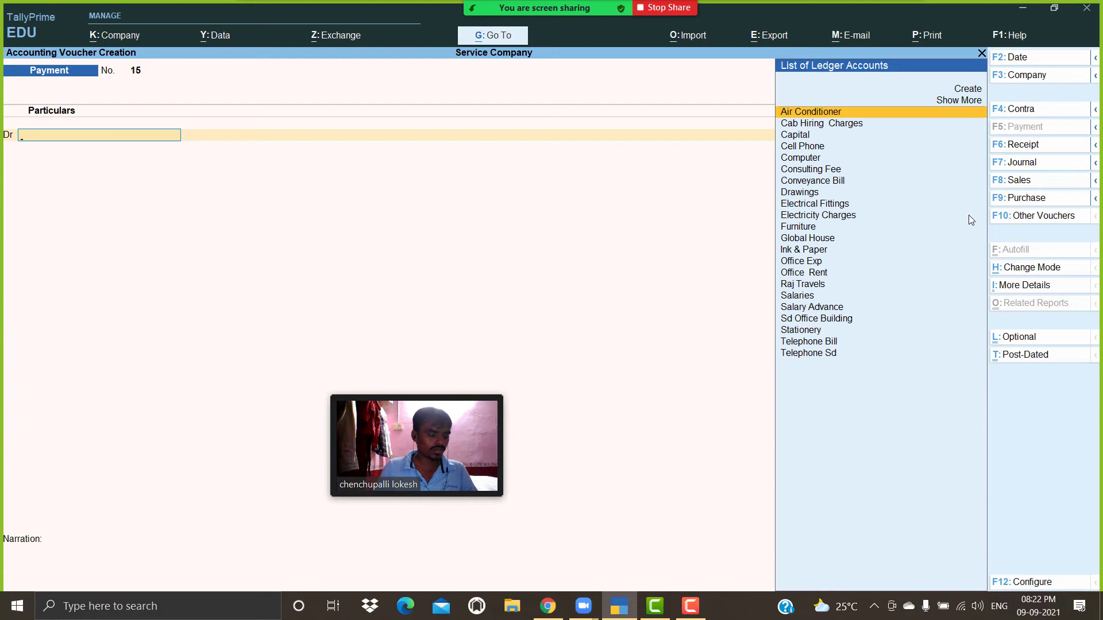
# Step: Record a Payment voucher debiting Drawings and crediting Cash with 6,000, leaving the narration empty, and save it
pyautogui.write('Dr')
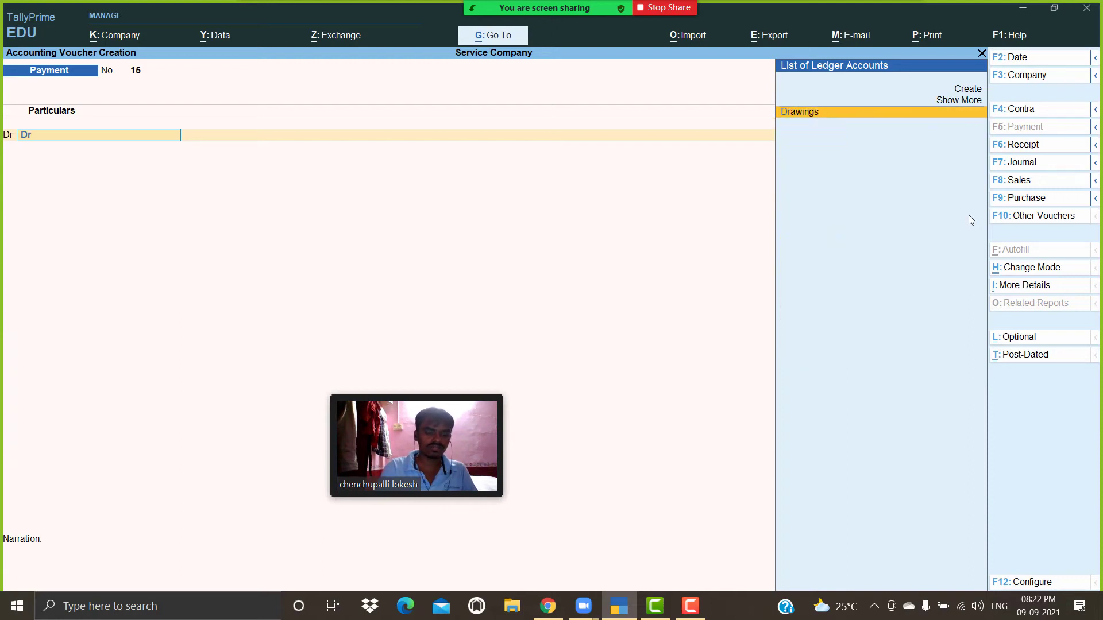
pyautogui.press('Return')
pyautogui.write('6000')
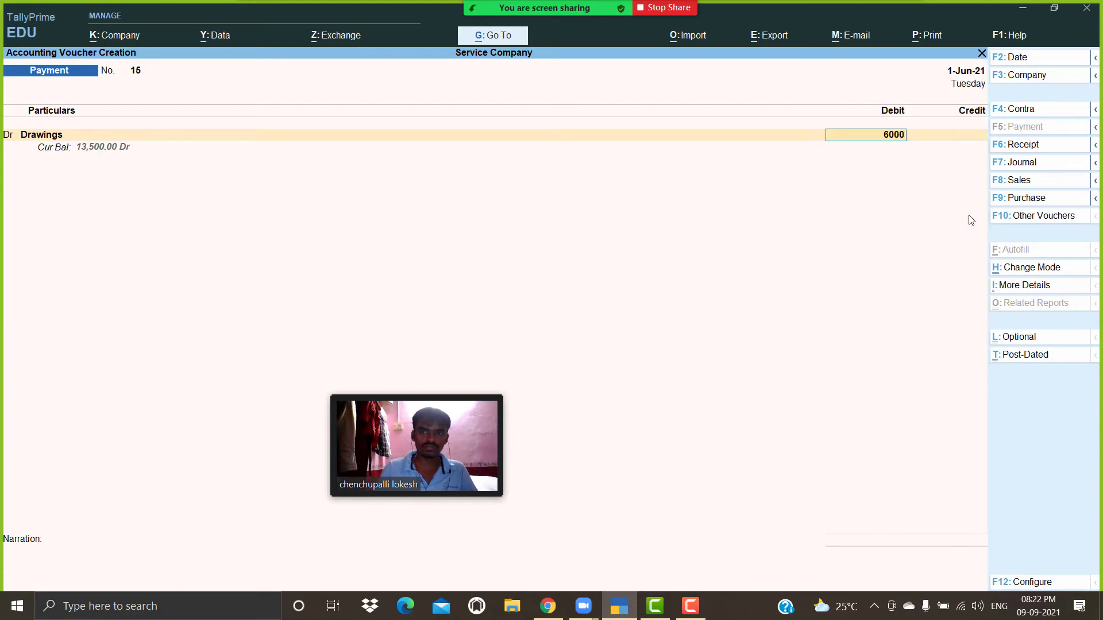
pyautogui.press('Return')
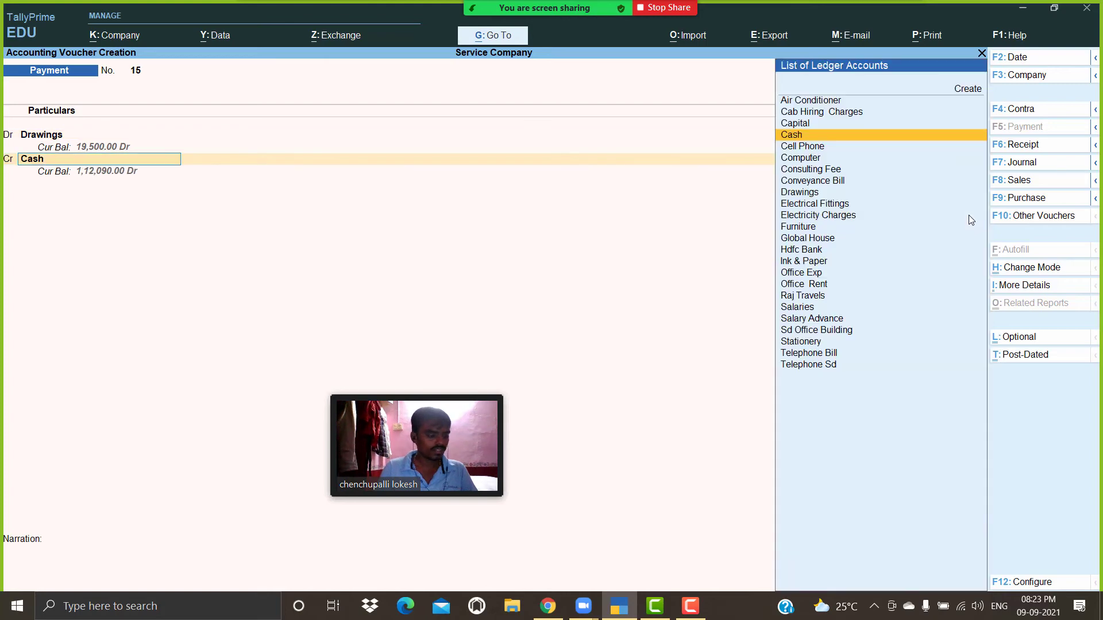
pyautogui.press('Down')
pyautogui.press('Up')
pyautogui.press('Return')
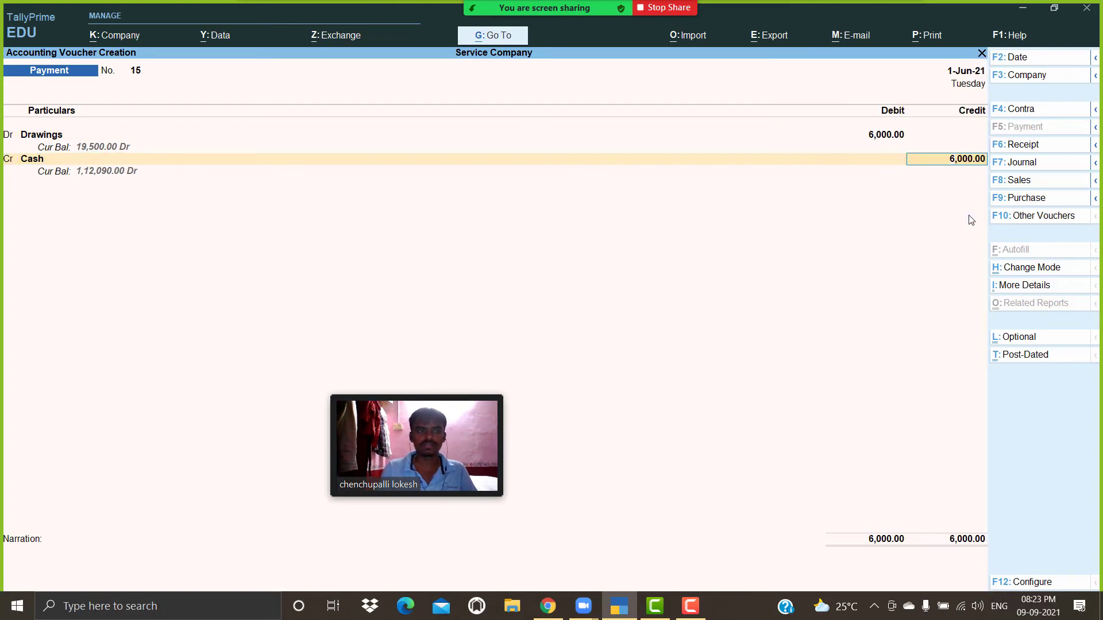
pyautogui.press('Return')
pyautogui.press('Return')
pyautogui.press('Return')
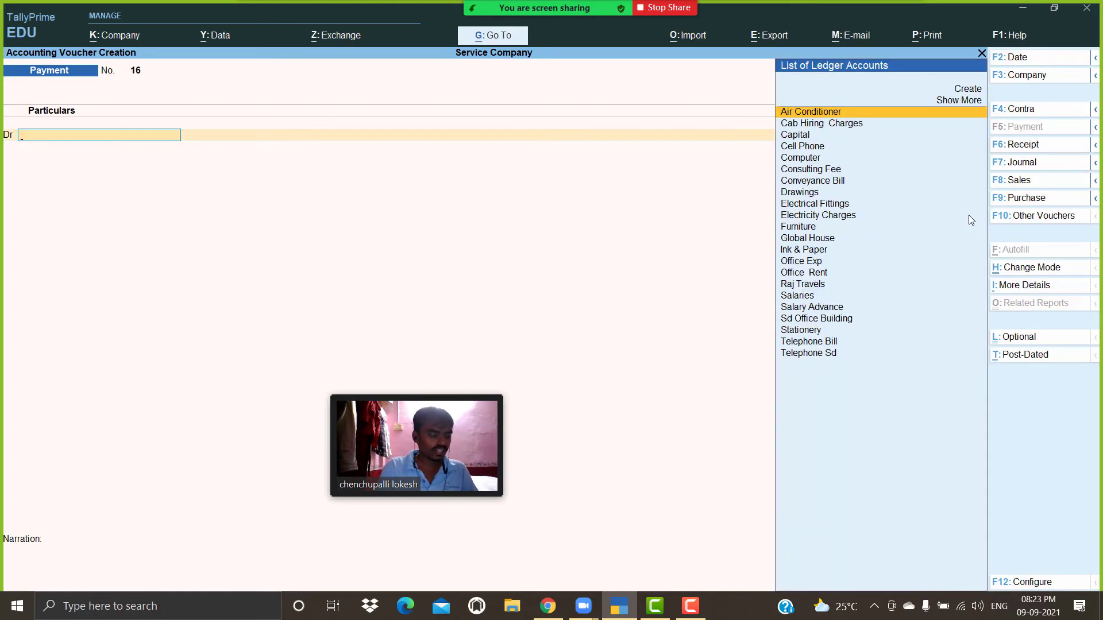
# Step: Debit Electricity Charges with 1,250 in the new Payment voucher
pyautogui.write('El')
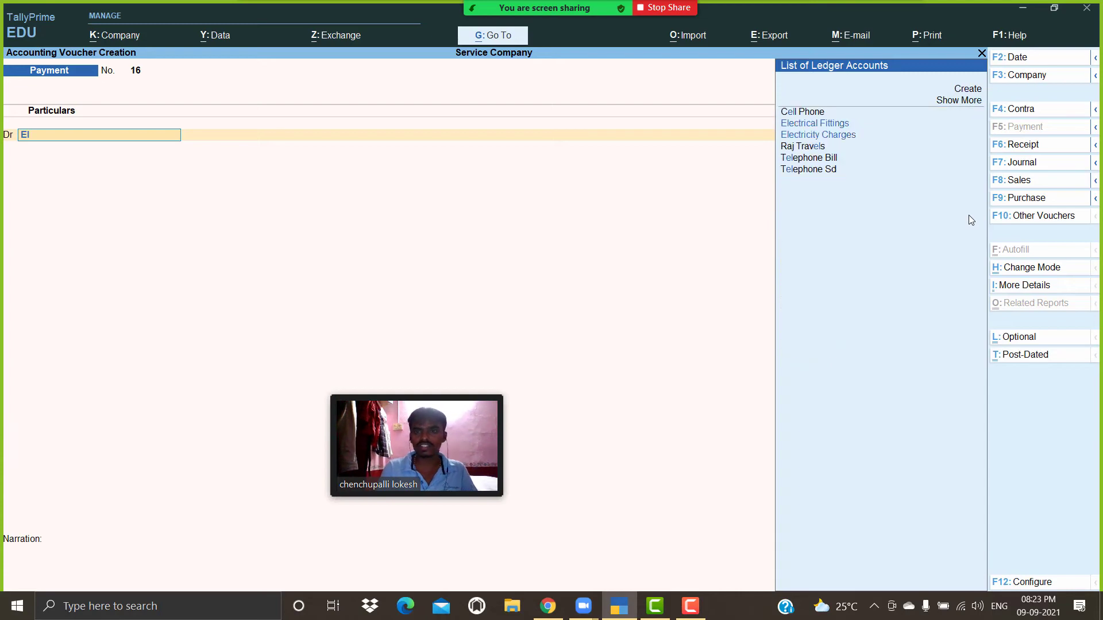
pyautogui.press('Down')
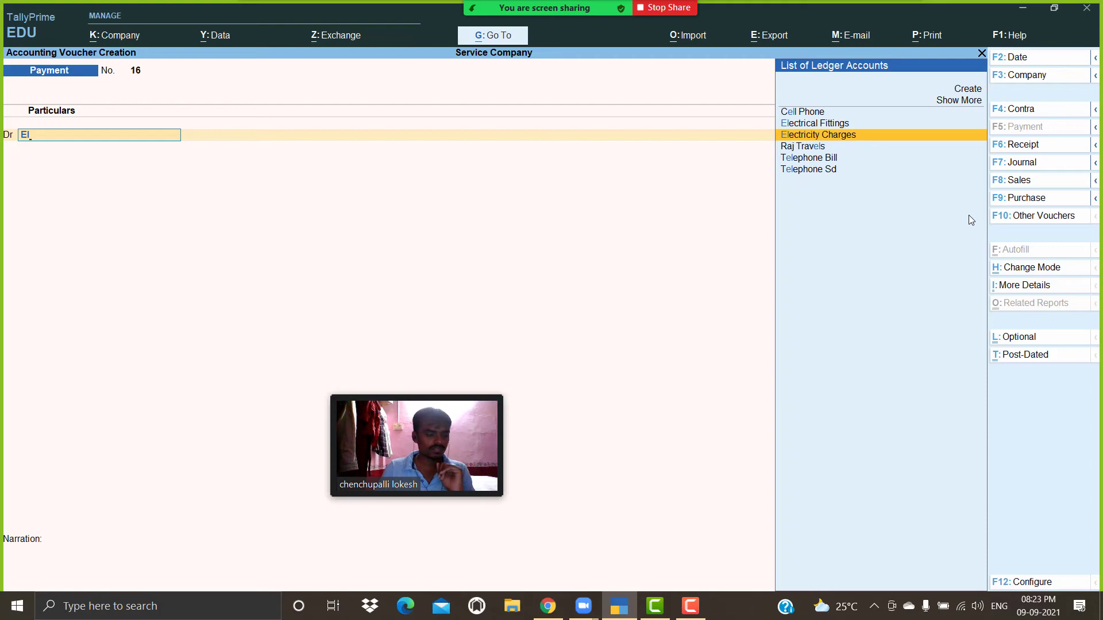
pyautogui.press('Return')
pyautogui.write('1,250')
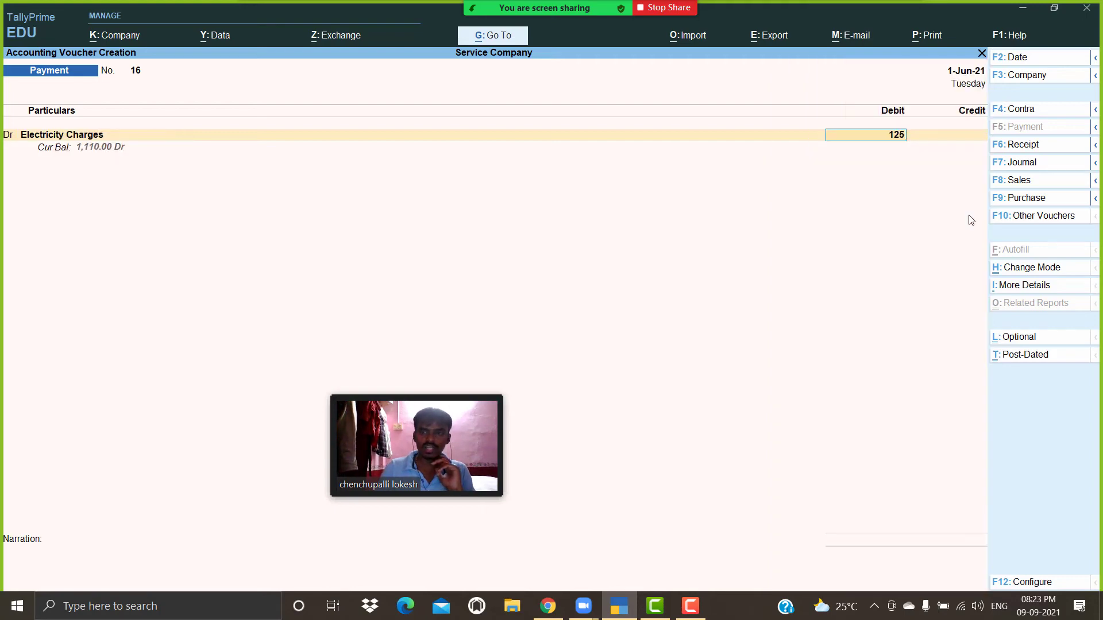
pyautogui.press('Return')
# Step: Make the second line of the Payment voucher a debit to Office Exp of 750
pyautogui.write('d')
pyautogui.press('Return')
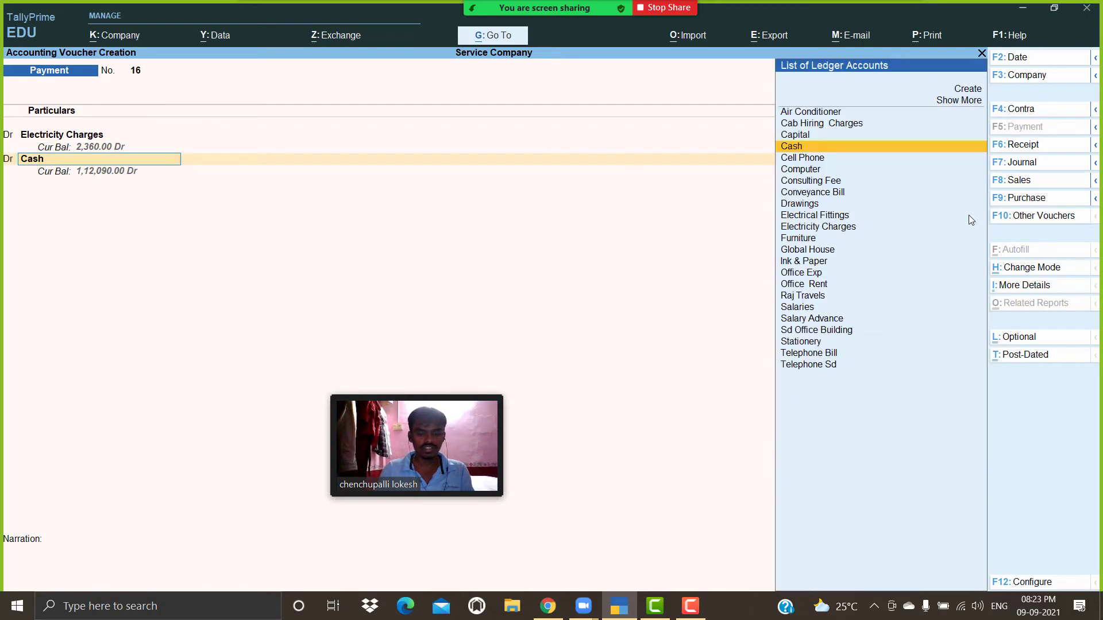
pyautogui.write('Off')
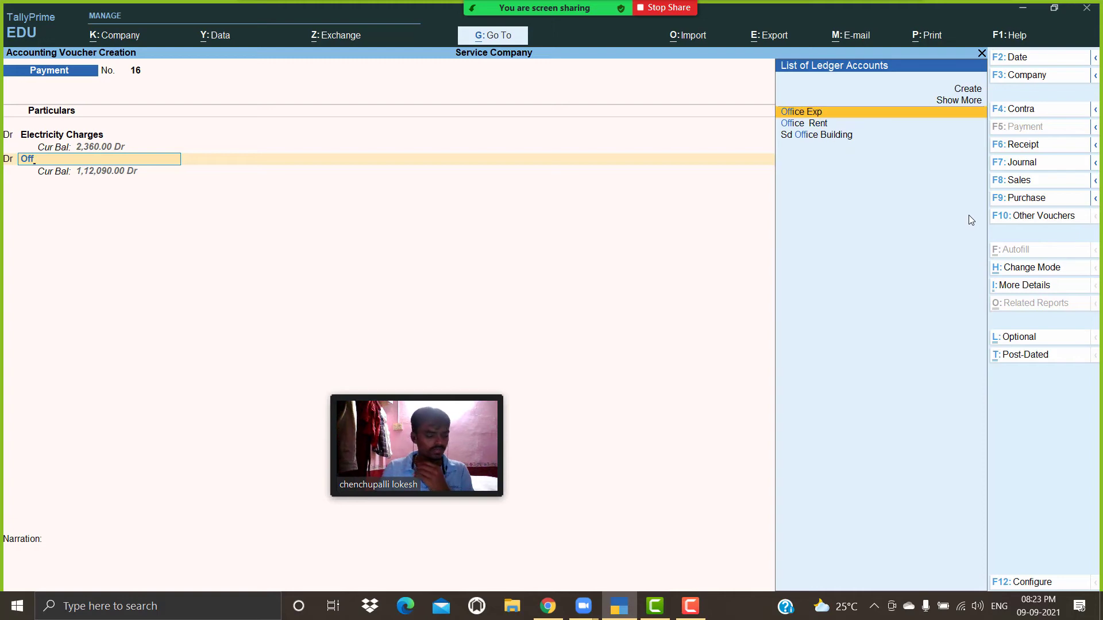
pyautogui.press('Return')
pyautogui.write('750')
pyautogui.press('Return')
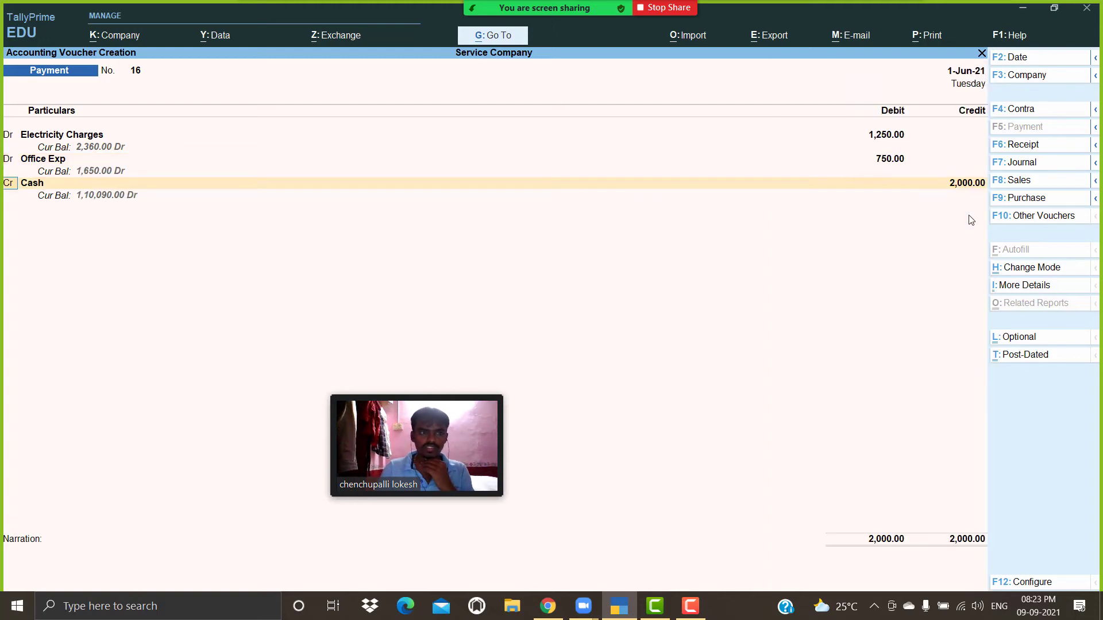
# Step: Credit Cash with 2,000, leave the narration empty and save the Payment voucher
pyautogui.press('Return')
pyautogui.press('Return')
pyautogui.press('Return')
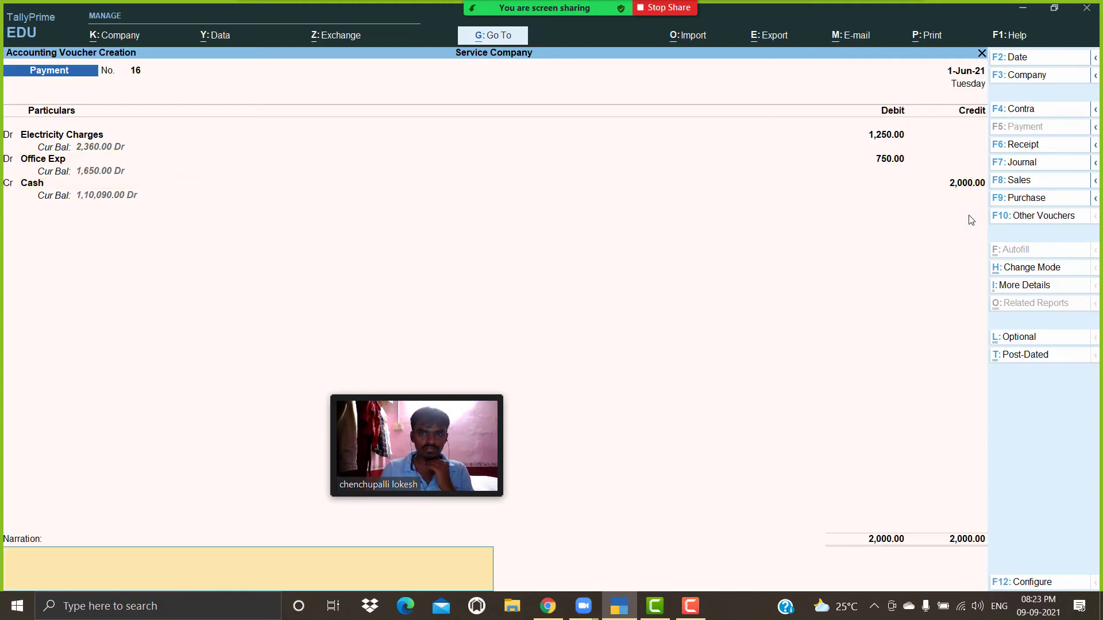
pyautogui.press('Return')
pyautogui.press('Return')
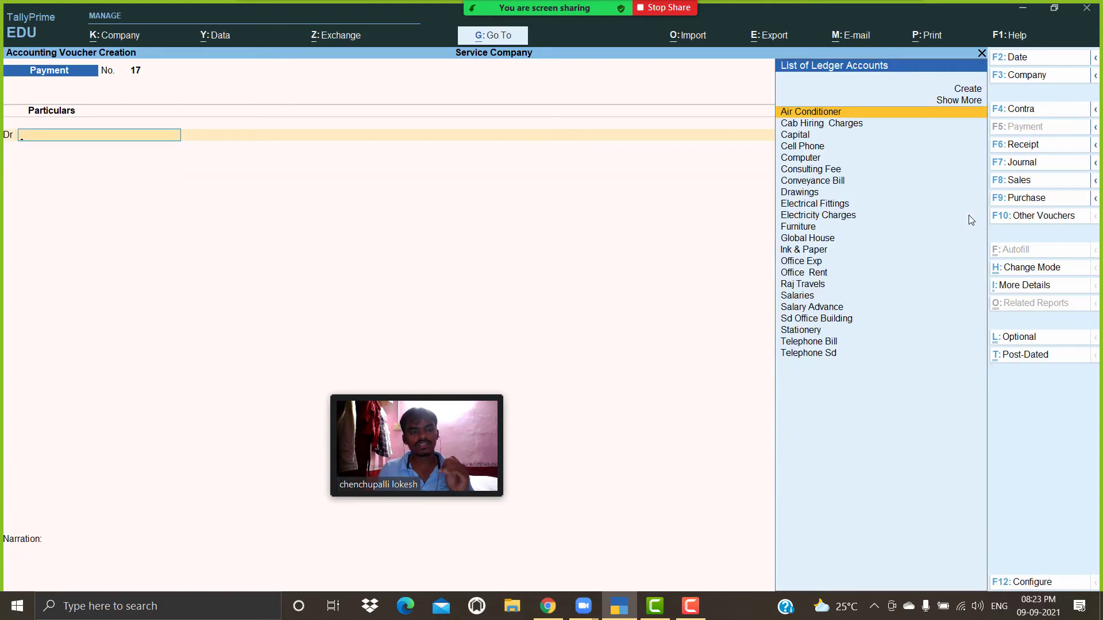
# Step: Leave voucher entry without recording another payment and open the Profit & Loss A/c report
pyautogui.press('Escape')
pyautogui.press('y')
pyautogui.press('Down')
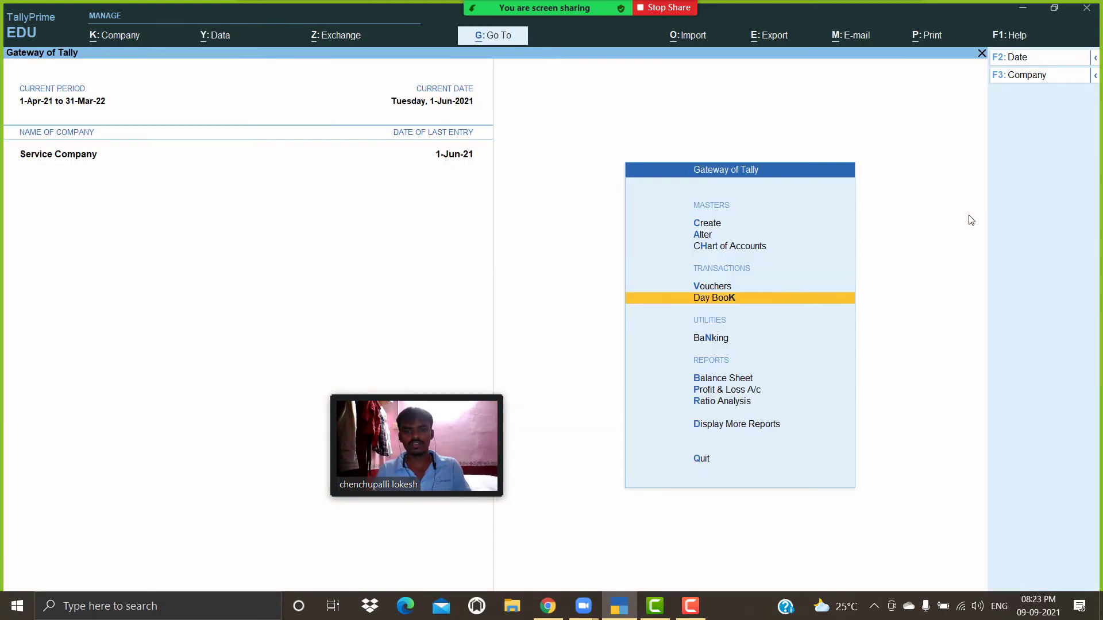
pyautogui.press('Down')
pyautogui.press('Down')
pyautogui.press('Down')
pyautogui.press('Return')
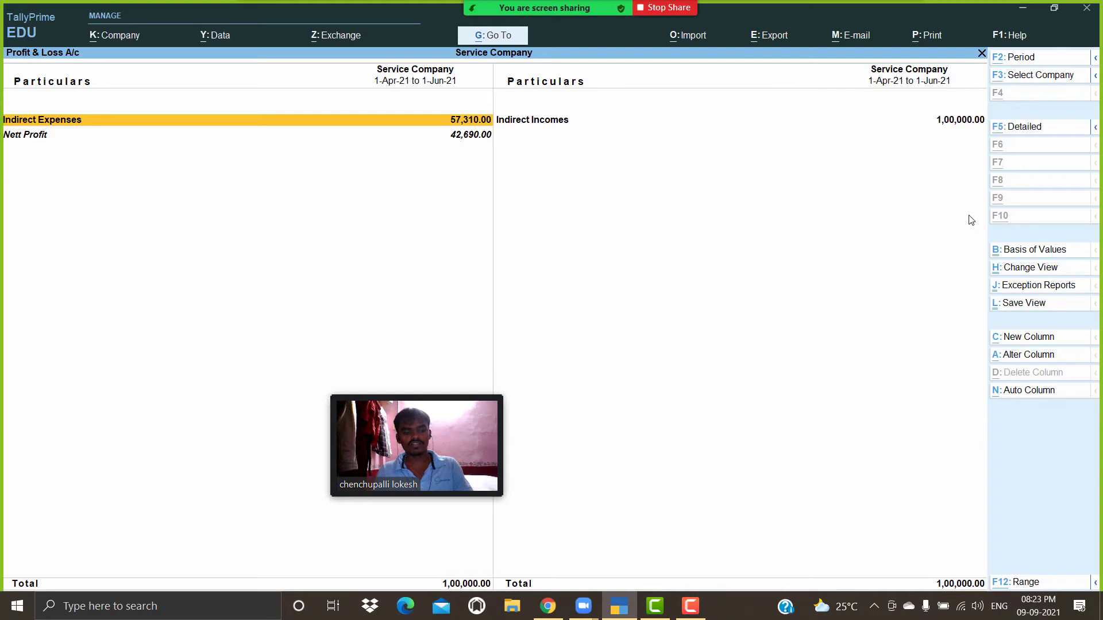
# Step: Show the Profit & Loss A/c in detail and examine each ledger under Indirect Expenses
pyautogui.hotkey('alt', 'F5')
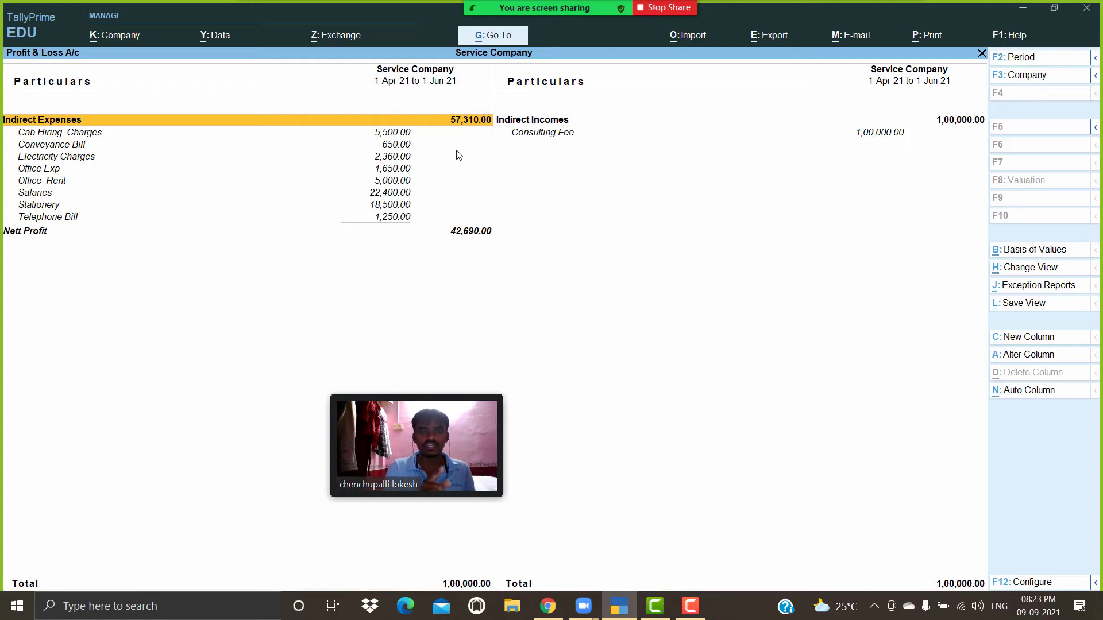
pyautogui.press('Down')
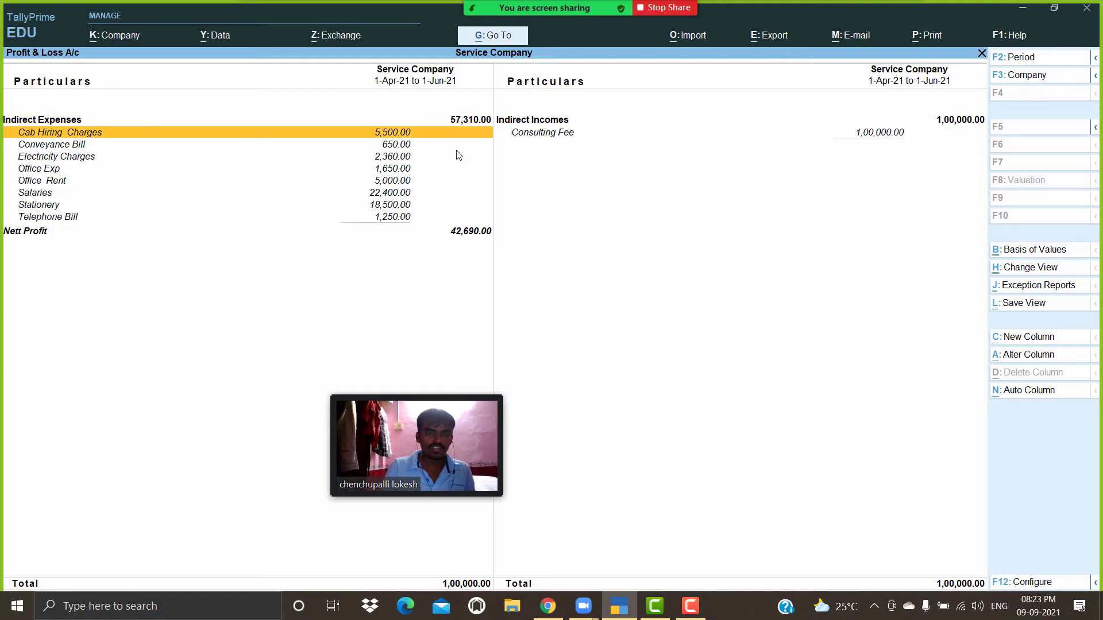
pyautogui.press('Down')
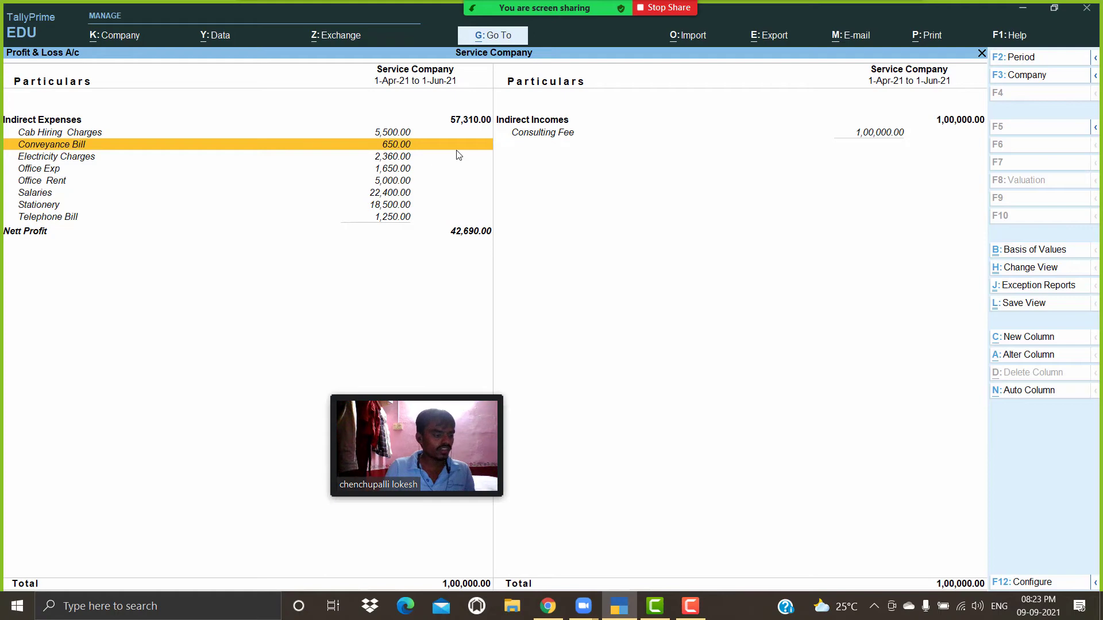
pyautogui.press('Down')
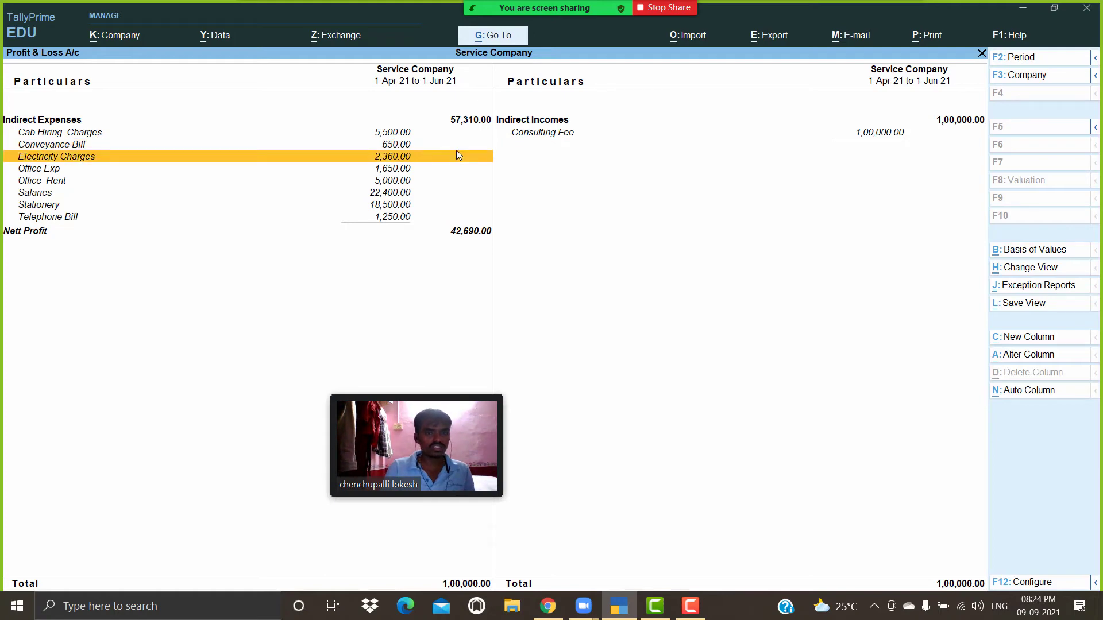
pyautogui.press('Down')
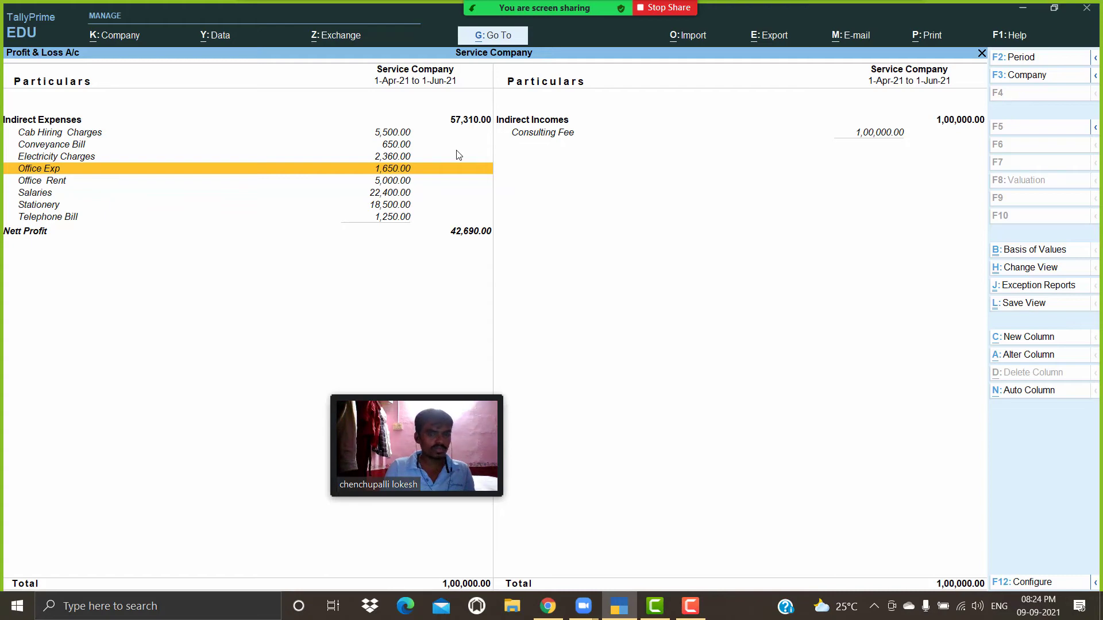
pyautogui.press('Down')
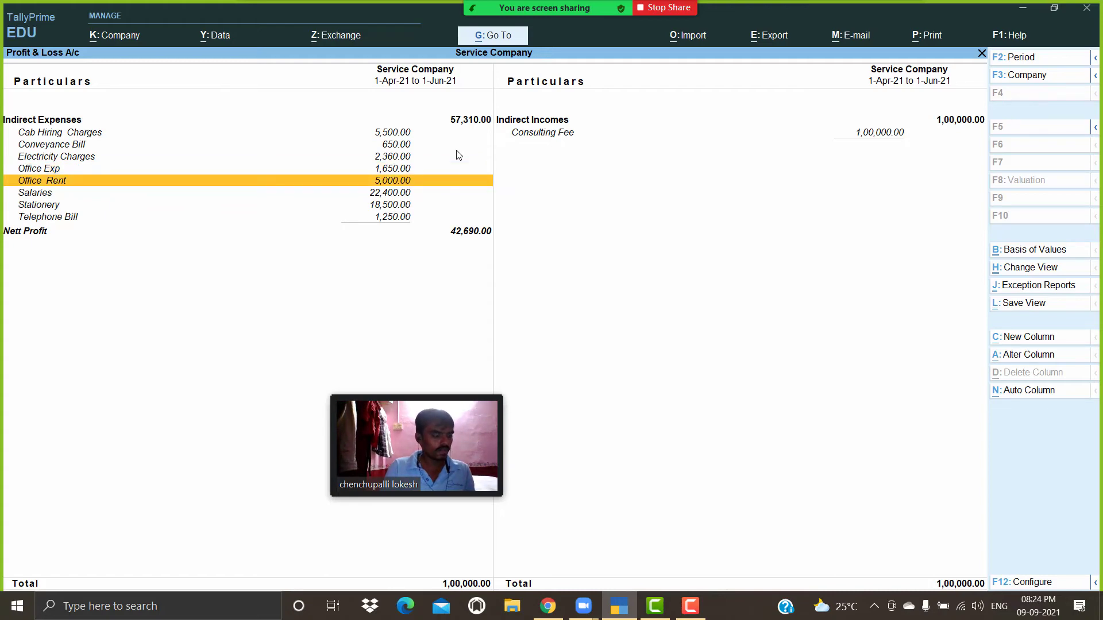
pyautogui.press('Down')
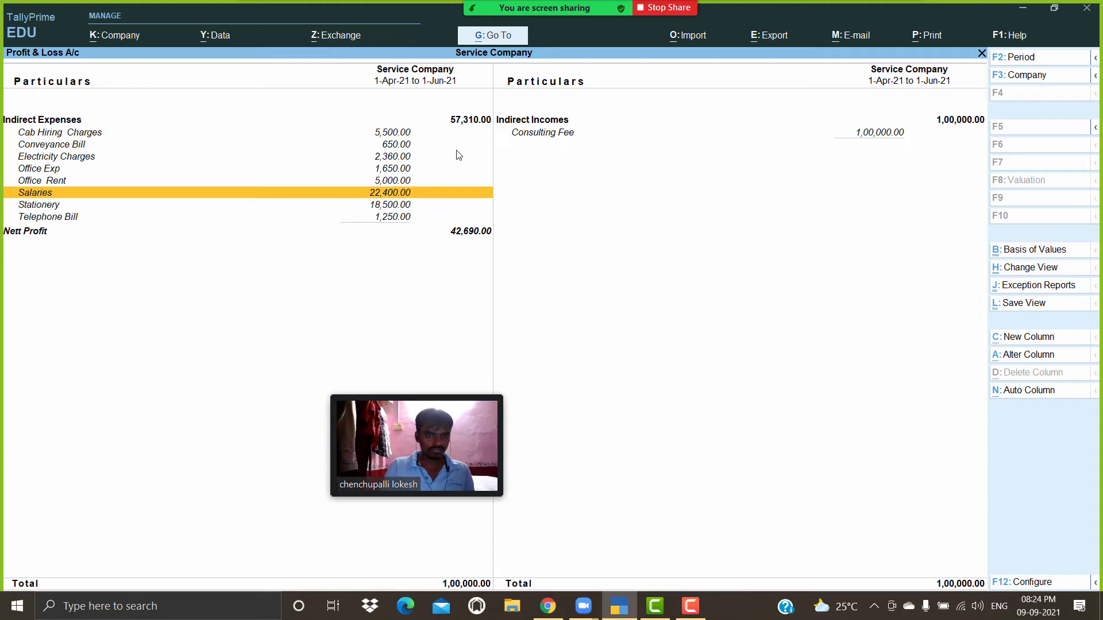
pyautogui.press('Down')
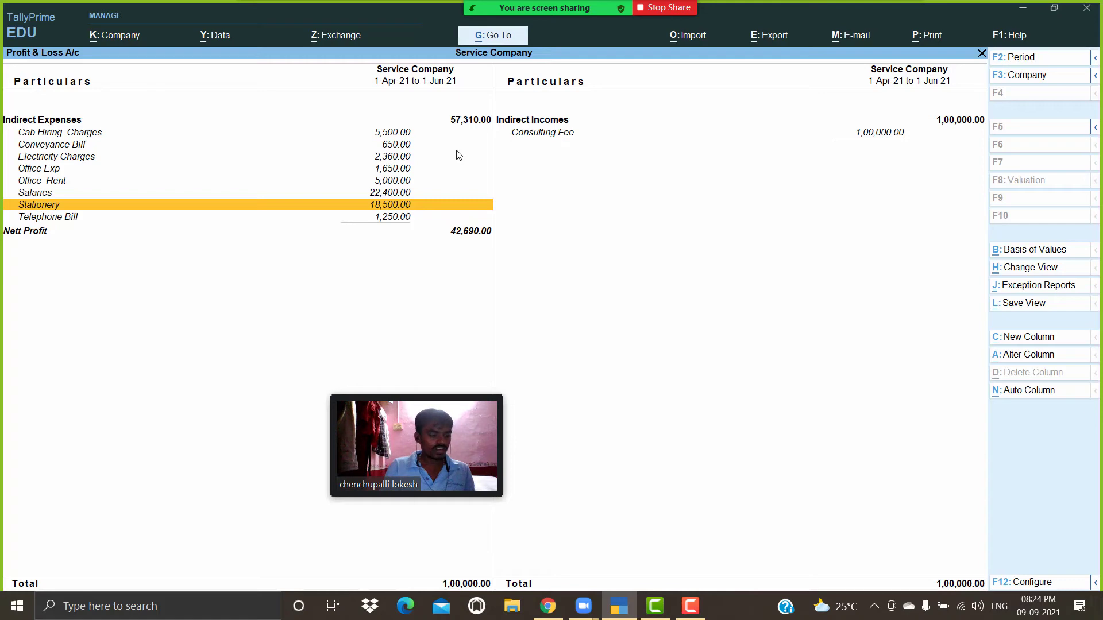
pyautogui.press('Down')
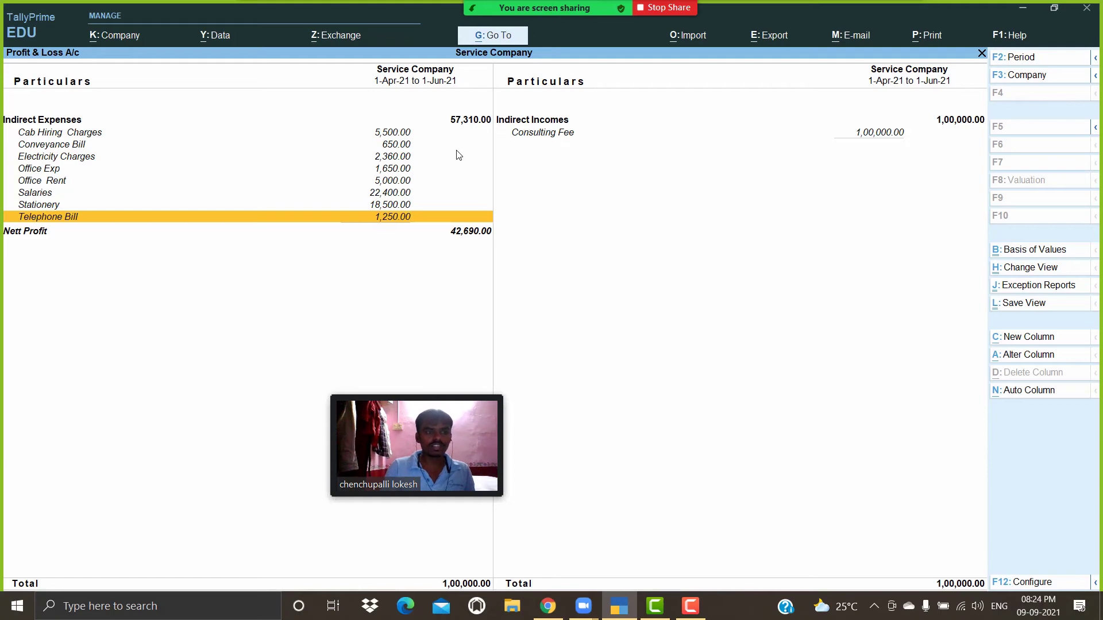
# Step: Check the monthly summary of the Telephone Bill ledger and return to the Gateway of Tally
pyautogui.press('Return')
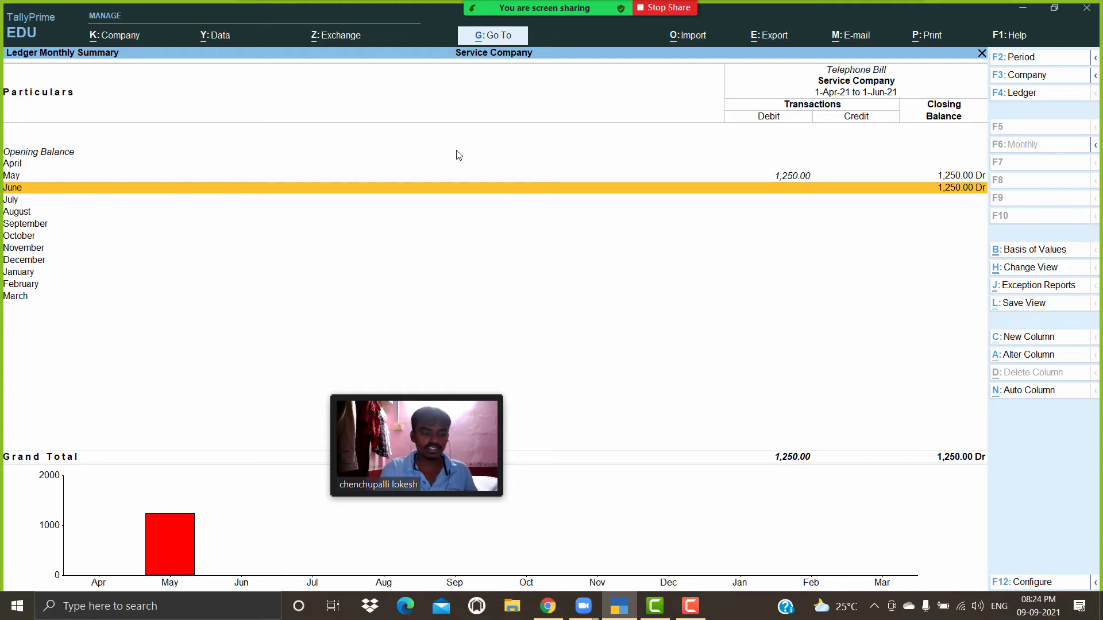
pyautogui.press('Escape')
pyautogui.press('Escape')
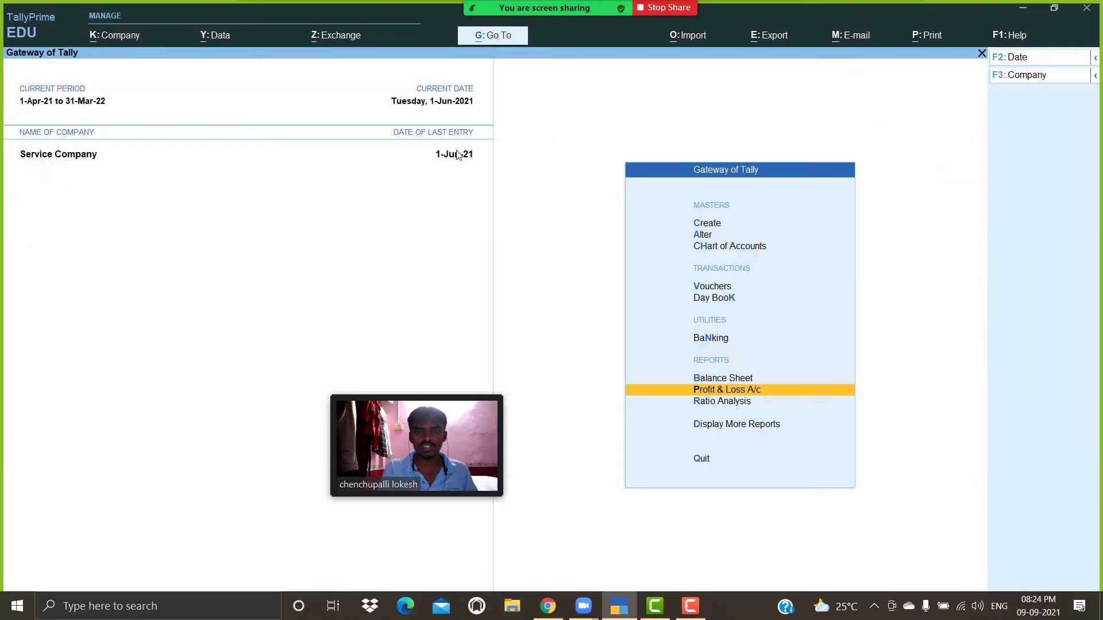
# Step: Open the Day Book, inspect the Office Rent Payment voucher and accept it without changes
pyautogui.press('Up')
pyautogui.press('Up')
pyautogui.press('Up')
pyautogui.press('Up')
pyautogui.press('Down')
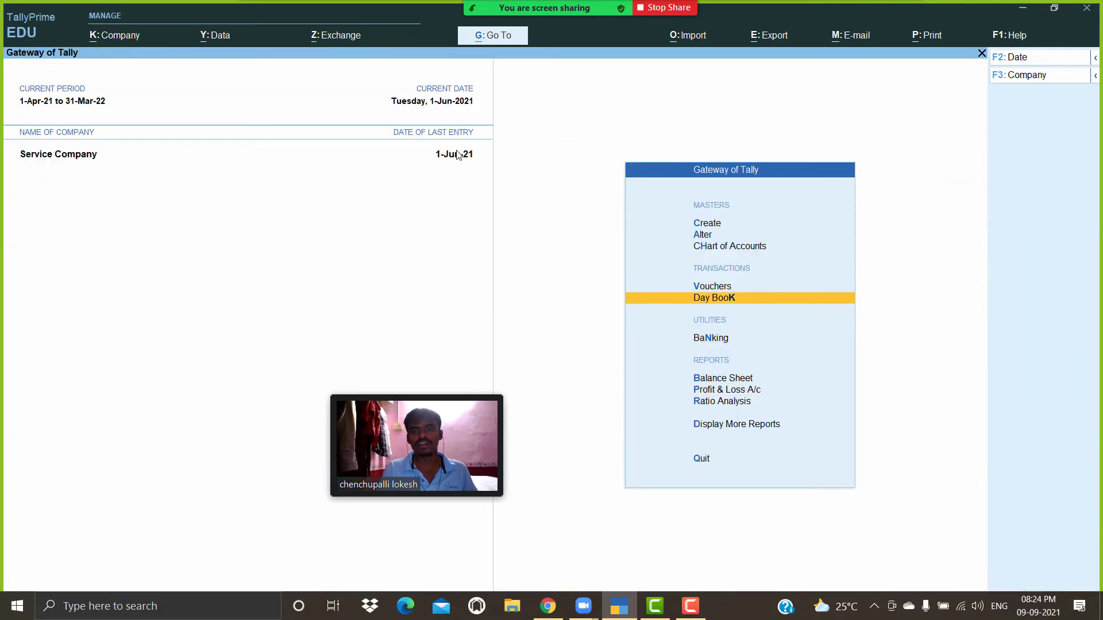
pyautogui.press('Return')
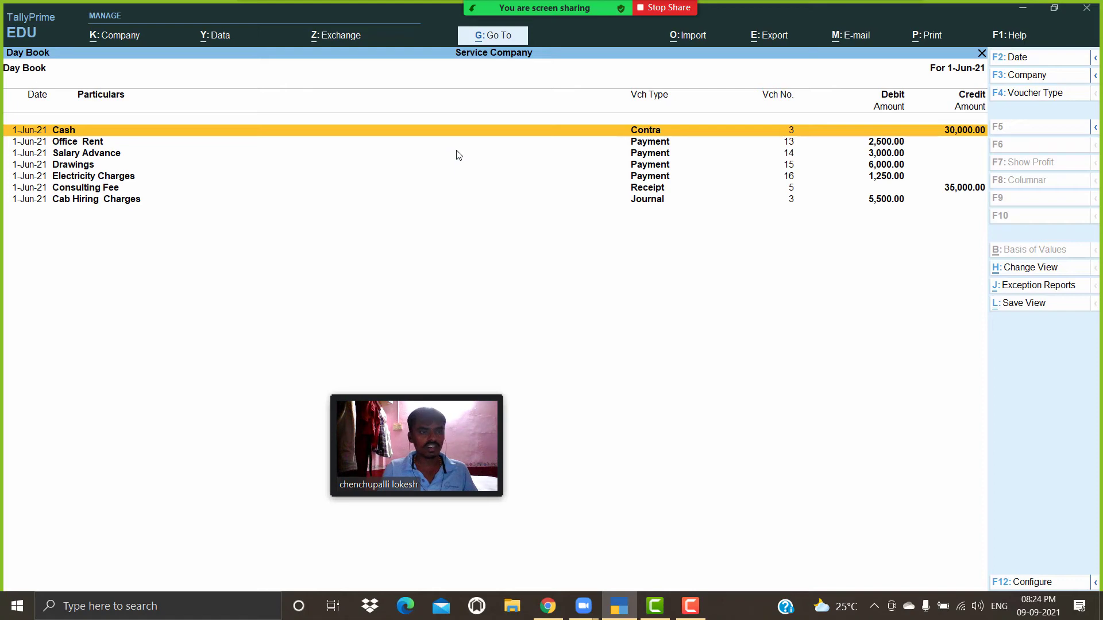
pyautogui.press('Down')
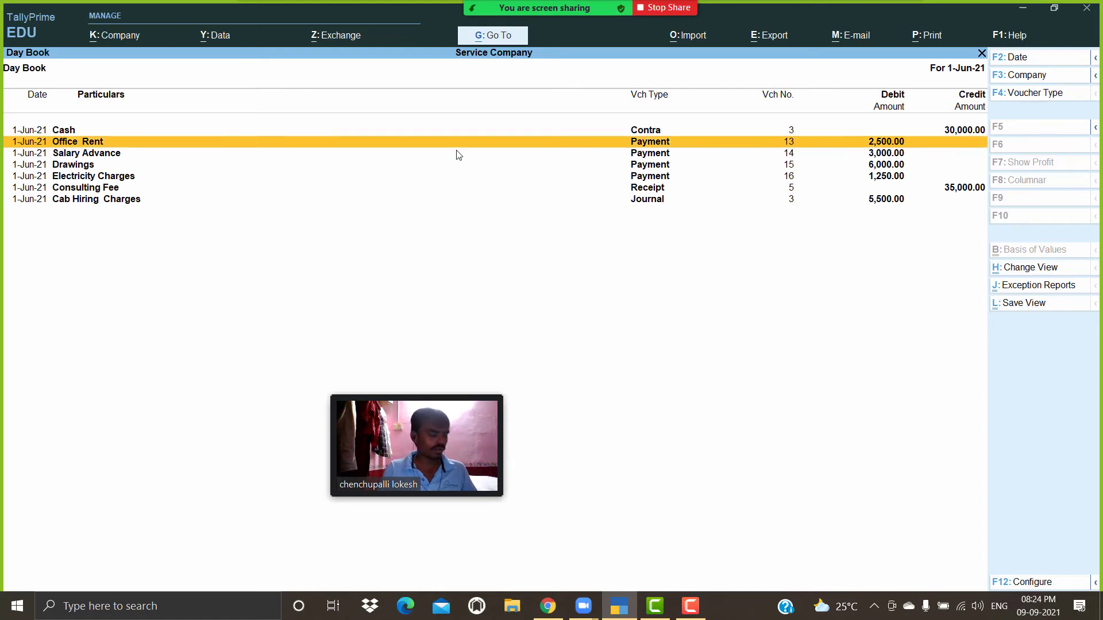
pyautogui.press('Return')
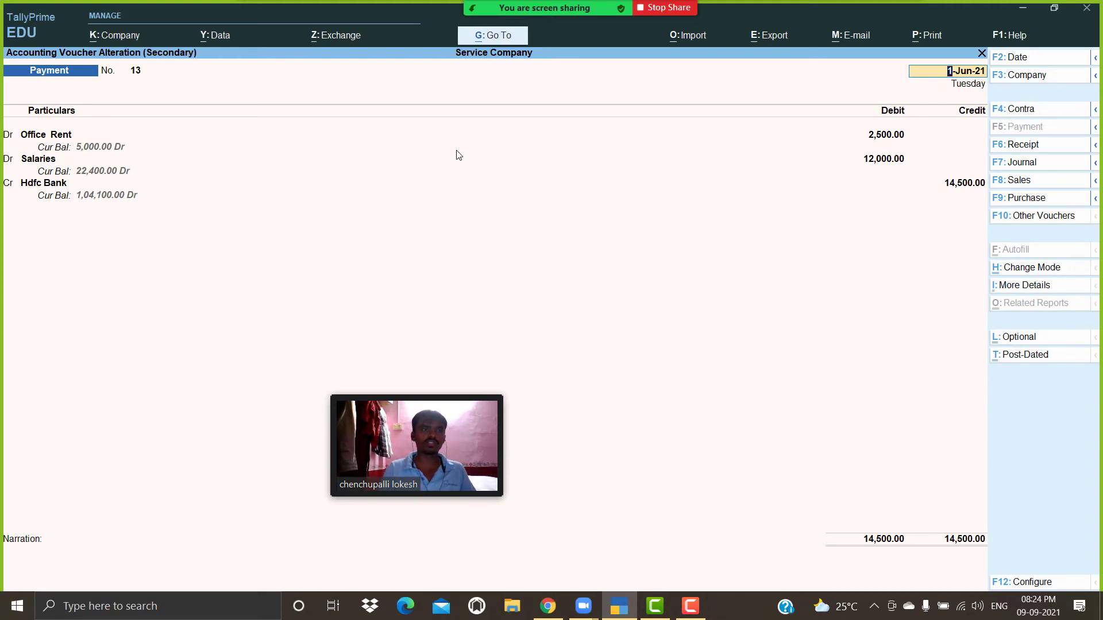
pyautogui.press('Return')
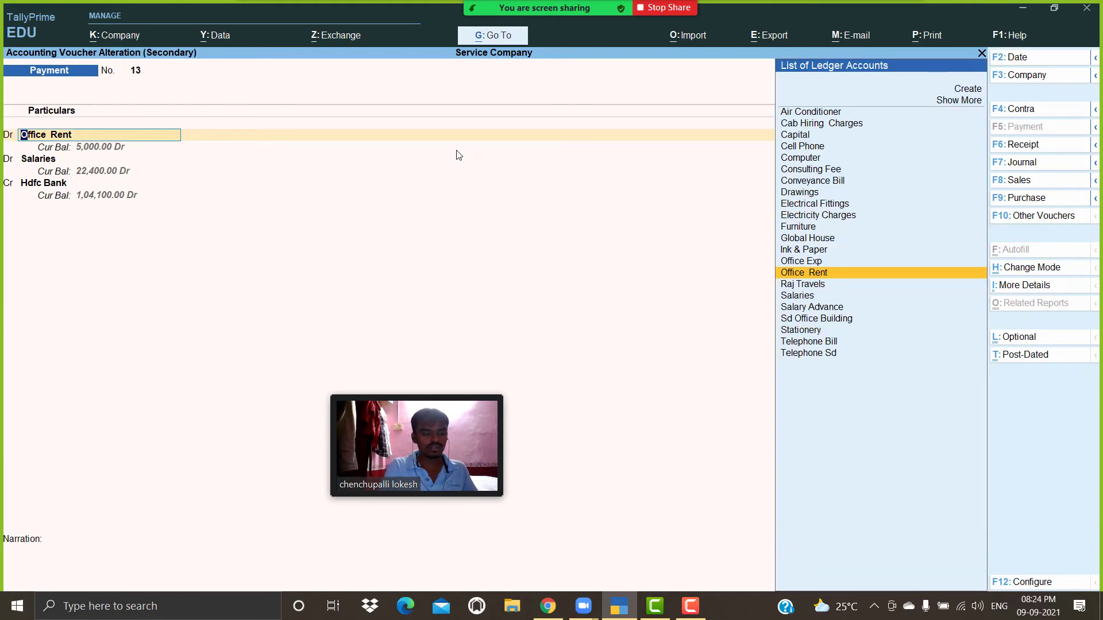
pyautogui.hotkey('ctrl', 'a')
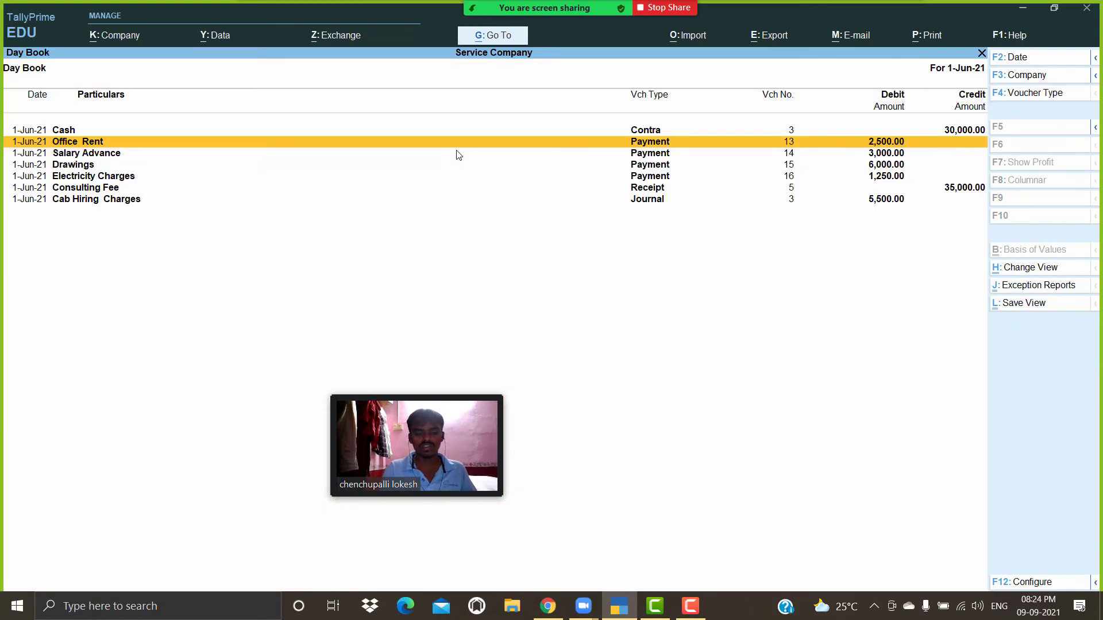
# Step: Insert a Payment voucher at the Office Rent entry in the Day Book and debit Telephone Bill with 1,350
pyautogui.press('alt')
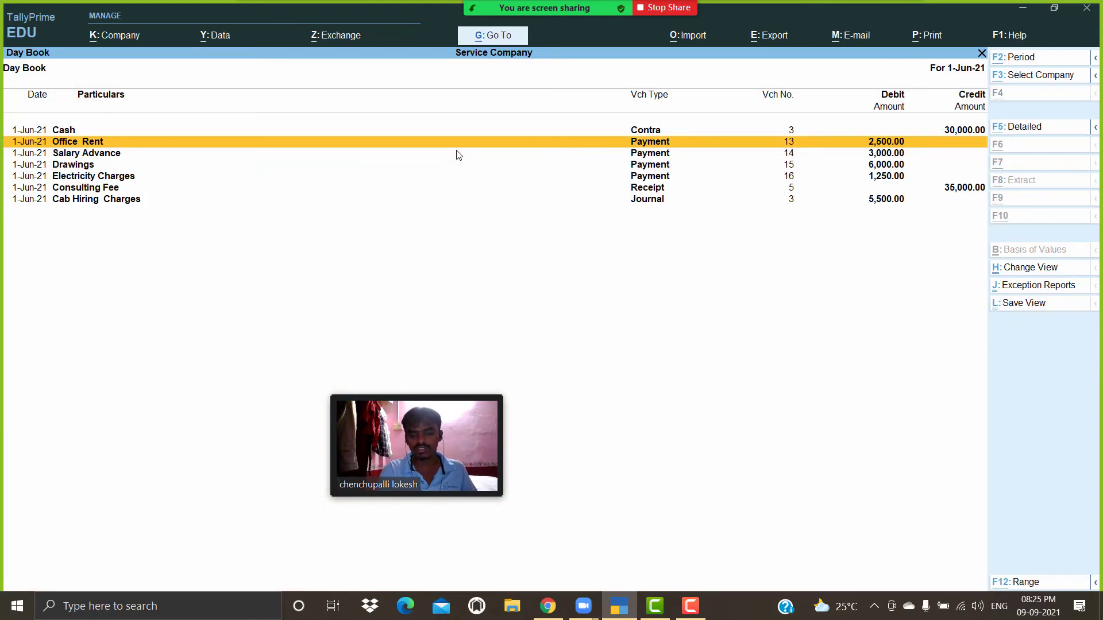
pyautogui.hotkey('alt', 'i')
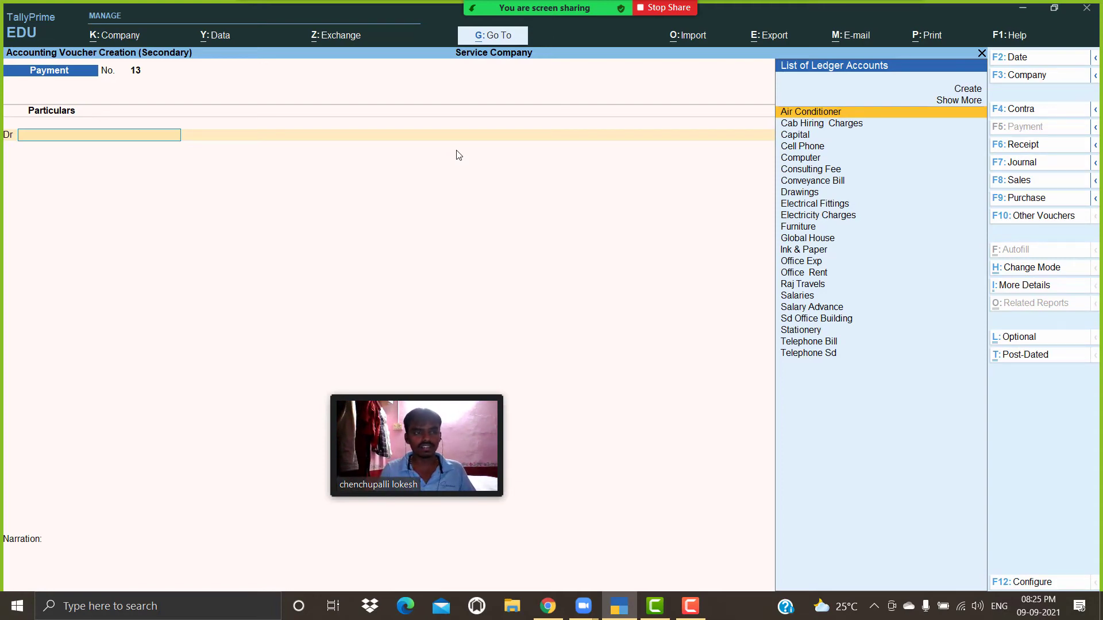
pyautogui.write('Te')
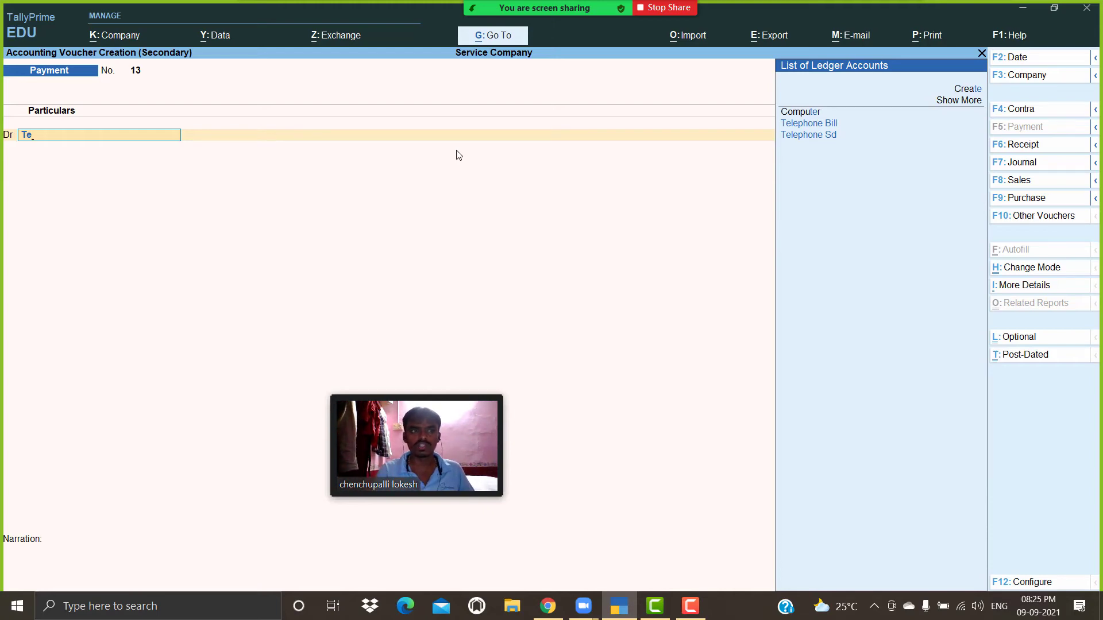
pyautogui.press('Down')
pyautogui.press('Return')
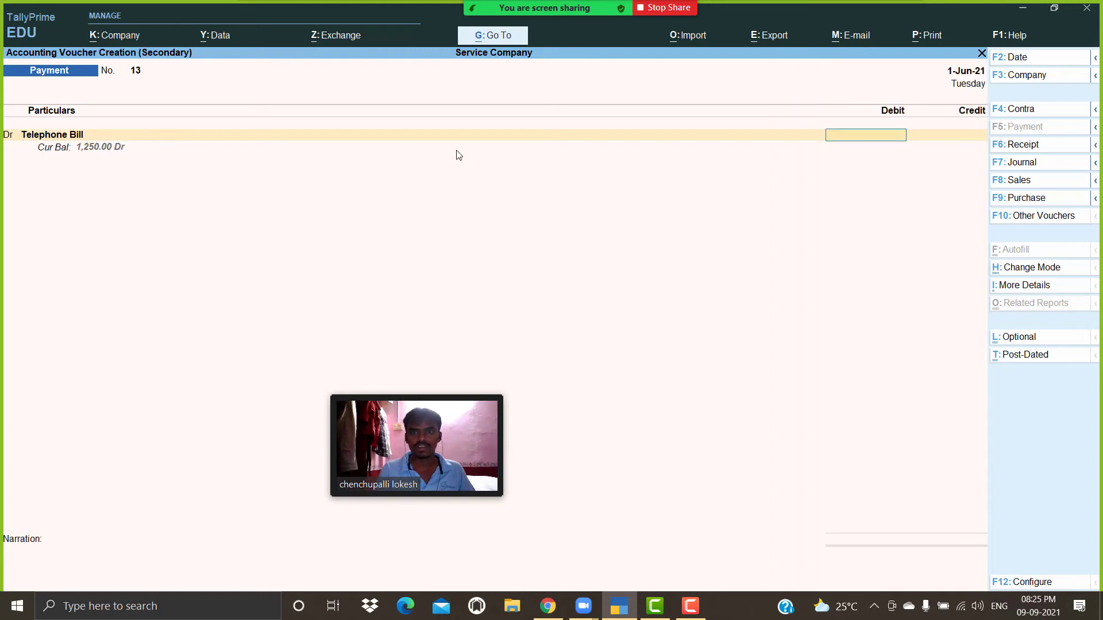
pyautogui.write('1')
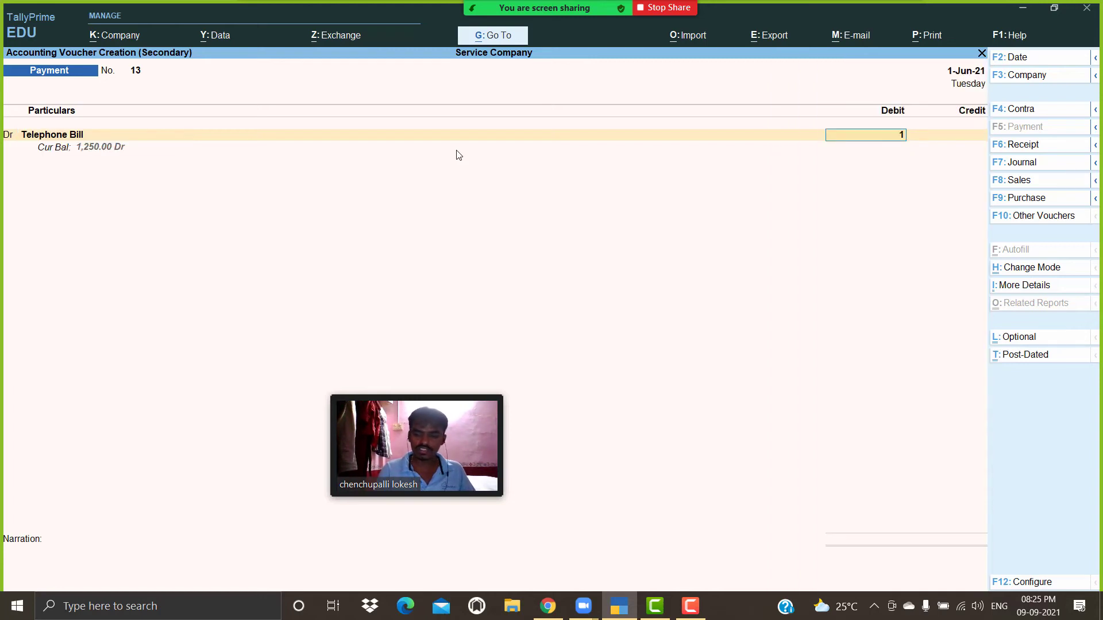
pyautogui.write('250')
pyautogui.press('Return')
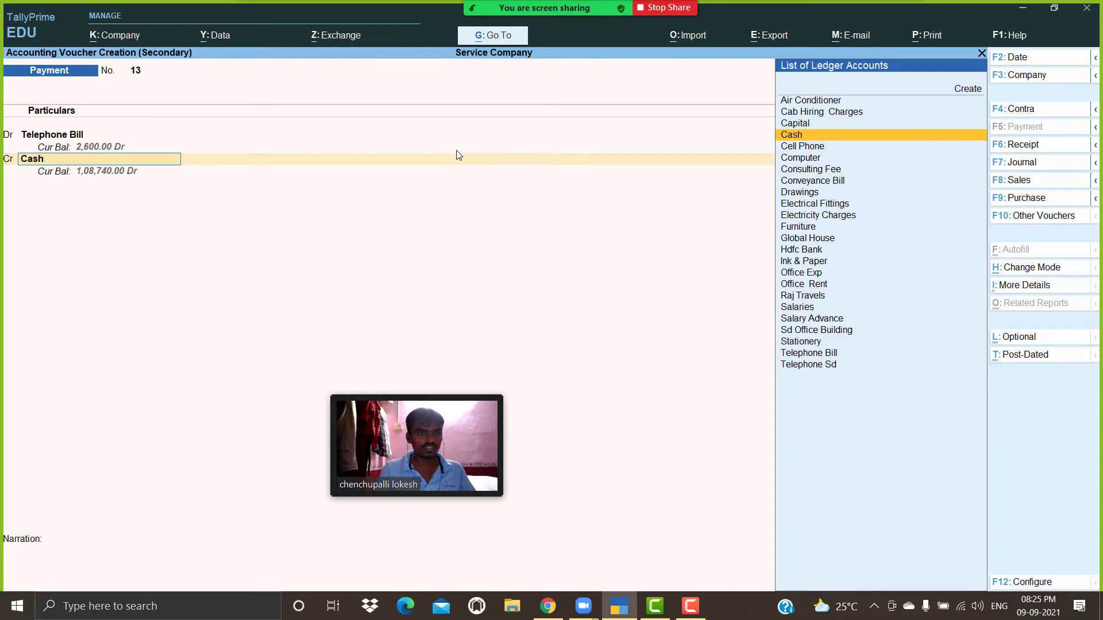
# Step: Credit Hdfc Bank with 1,350, leave the narration empty and save the inserted Payment voucher
pyautogui.write('H')
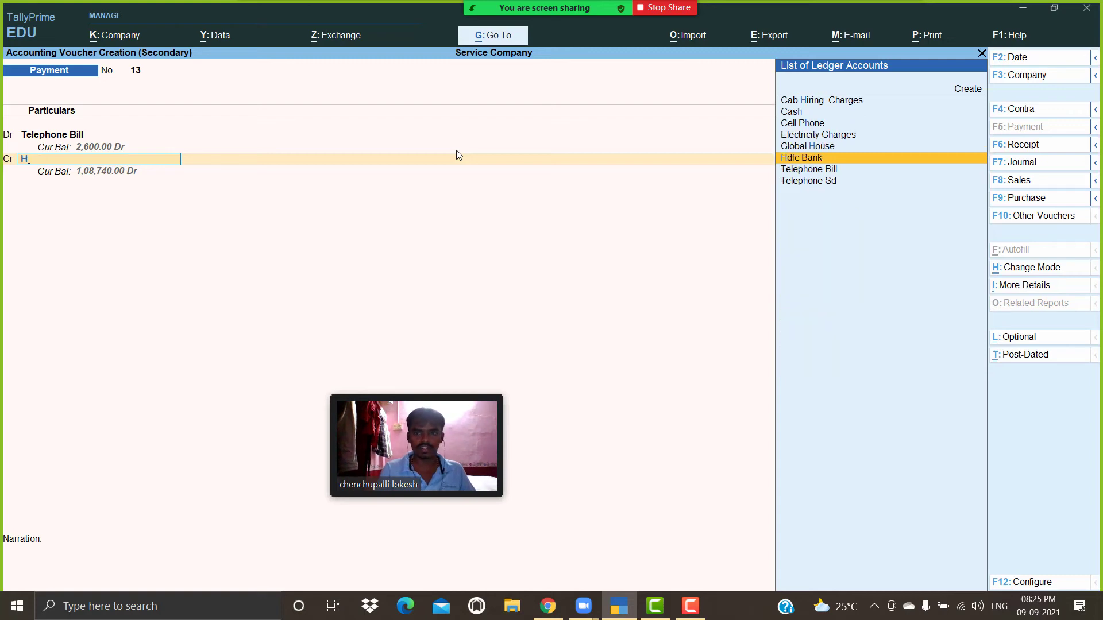
pyautogui.press('Return')
pyautogui.press('Return')
pyautogui.press('Return')
pyautogui.press('Return')
pyautogui.press('Return')
pyautogui.press('Return')
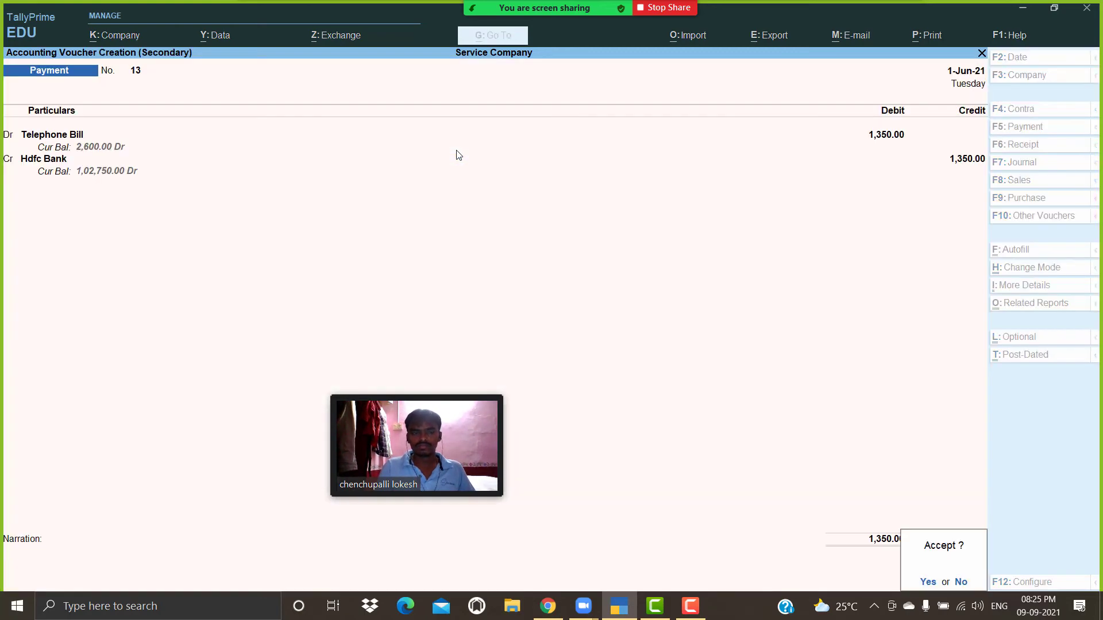
pyautogui.press('Return')
# Step: Leave the Day Book and review the Profit & Loss A/c in detailed form
pyautogui.press('Escape')
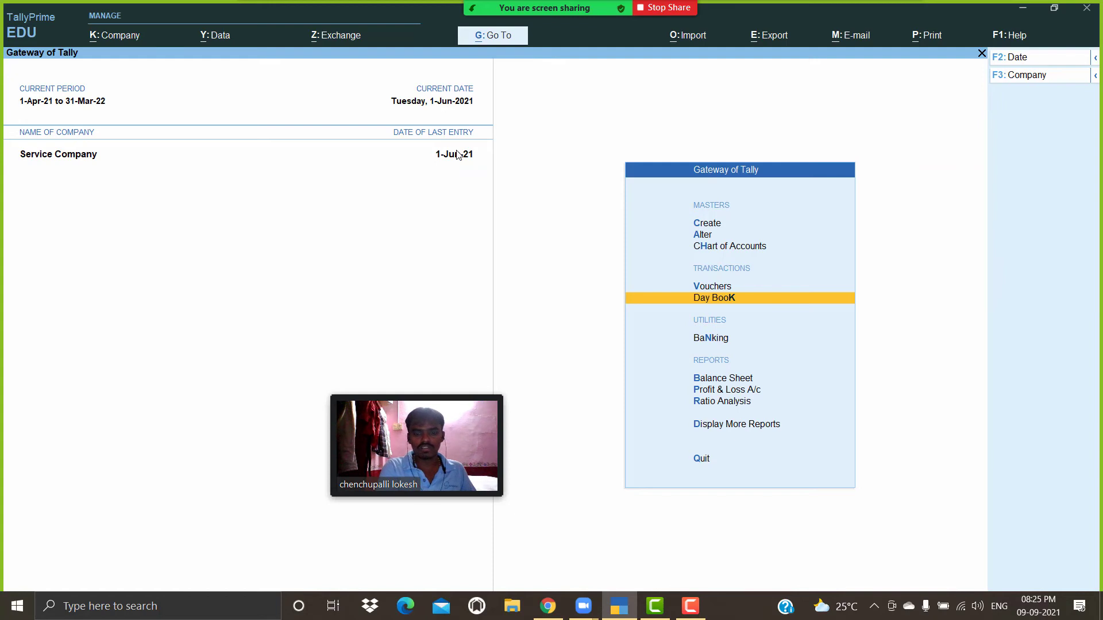
pyautogui.press('p')
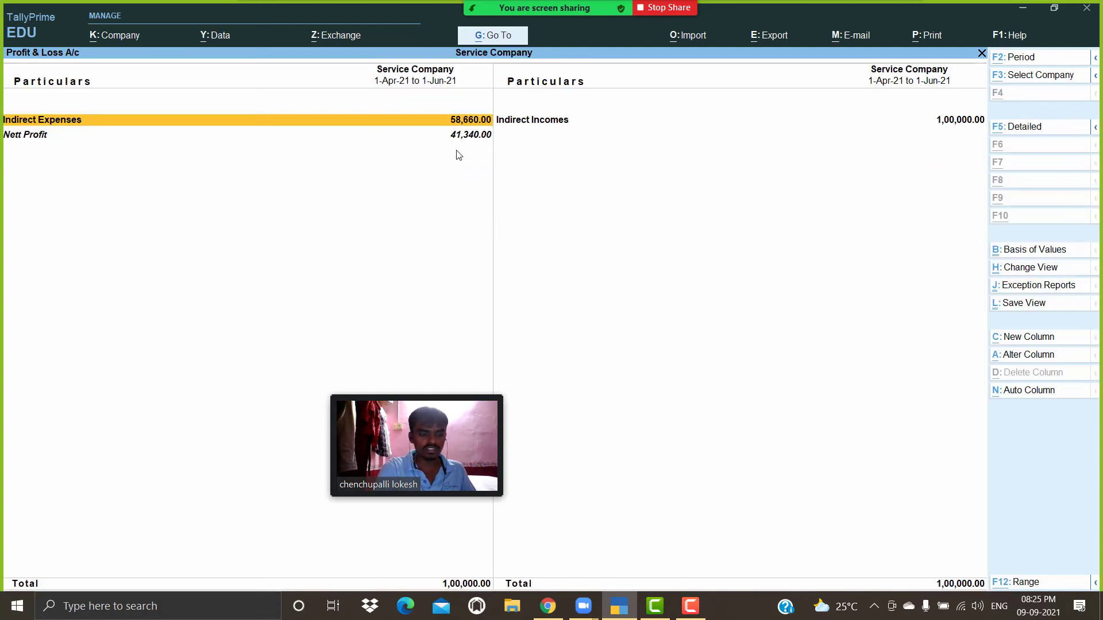
pyautogui.hotkey('alt', 'F5')
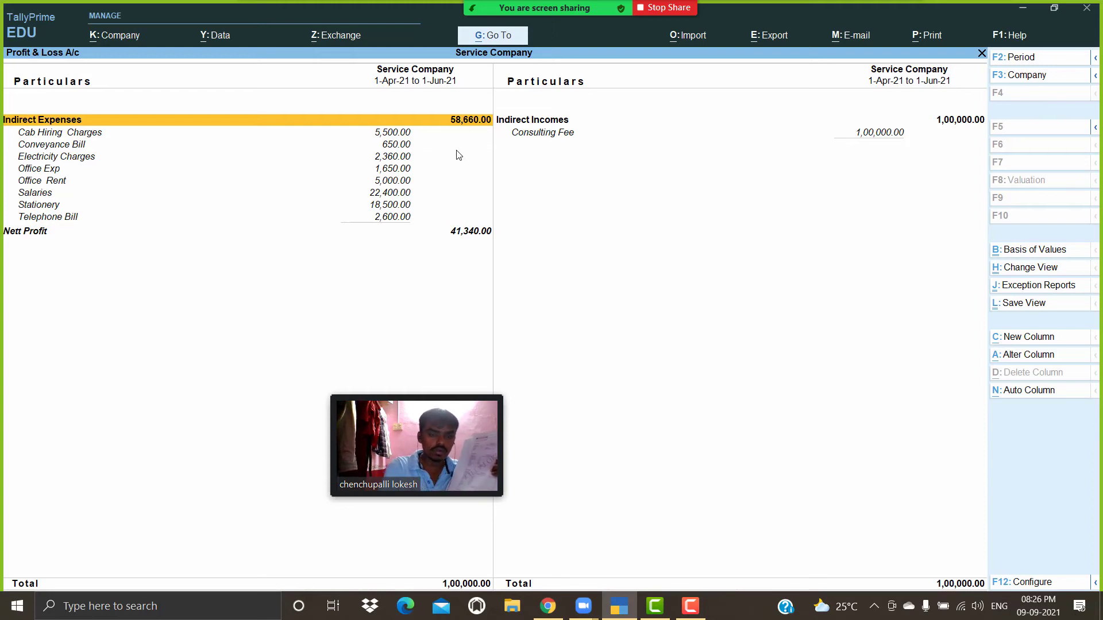
# Step: Close the Profit & Loss A/c report and reopen the Day Book
pyautogui.press('Escape')
pyautogui.press('Up')
pyautogui.press('Up')
pyautogui.press('Up')
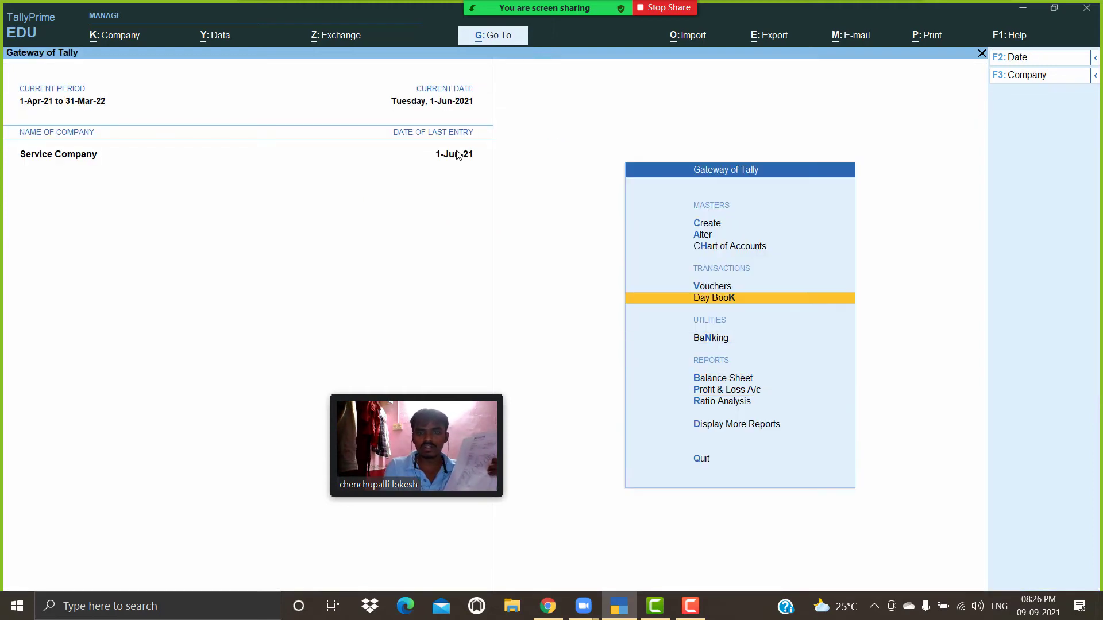
pyautogui.press('Return')
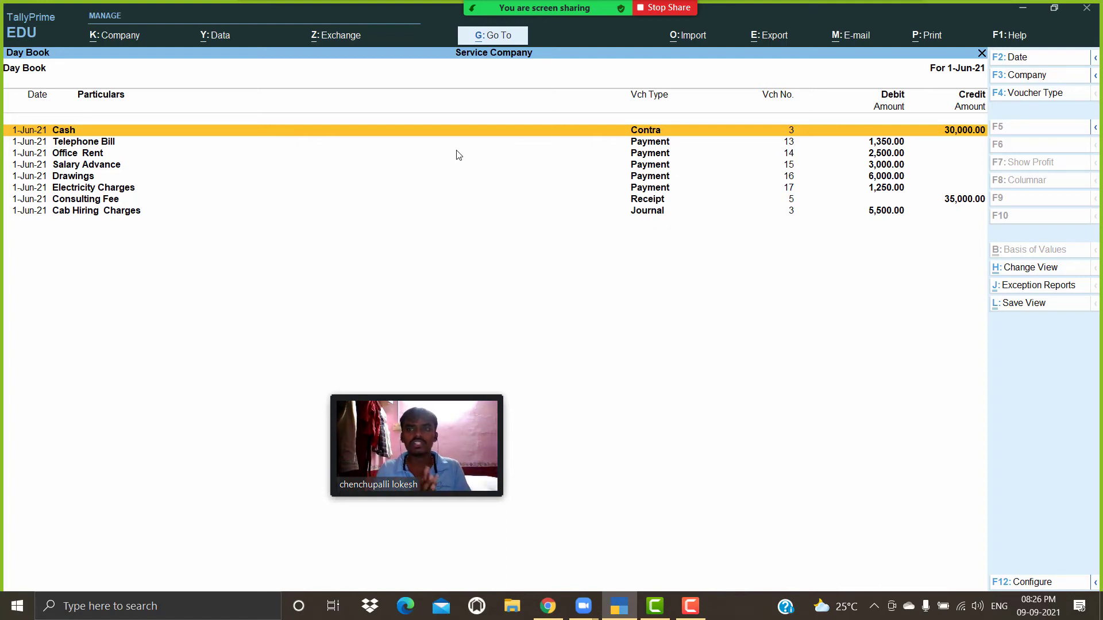
pyautogui.press('alt')
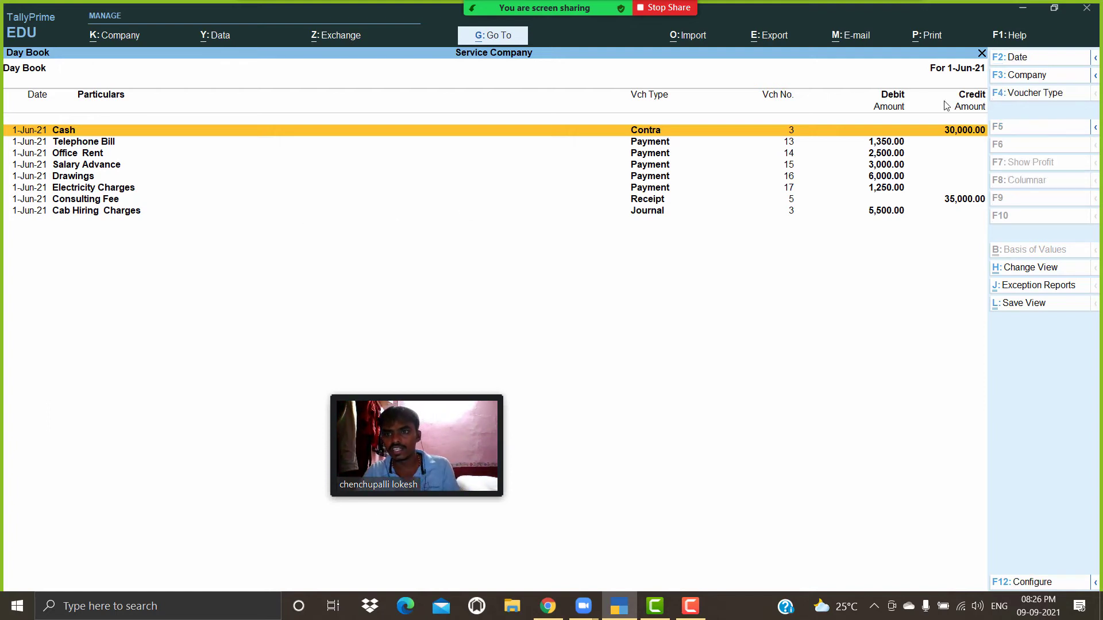
pyautogui.click(1022, 59)
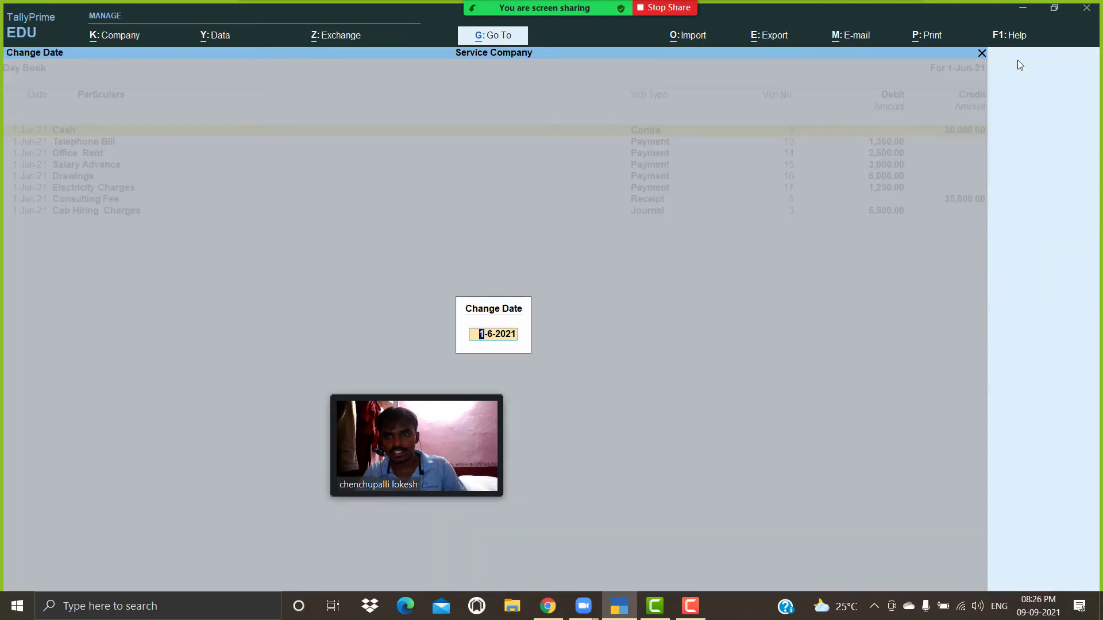
pyautogui.press('Escape')
pyautogui.press('Escape')
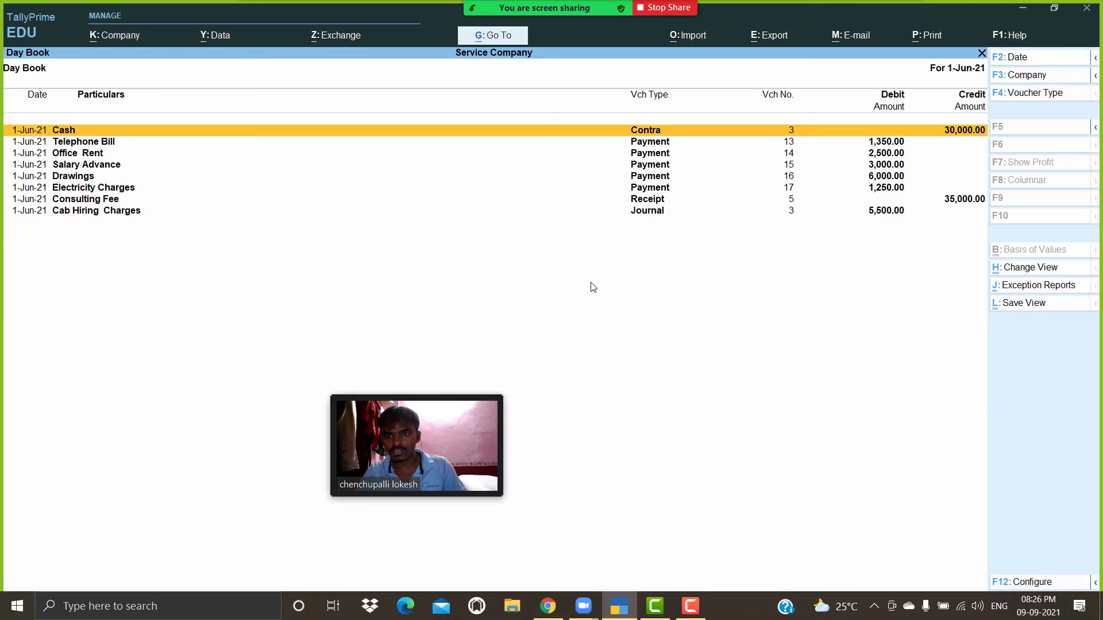
# Step: Change the Day Book period to run from 1-5-2021 to 1-5-2021
pyautogui.click(1096, 59)
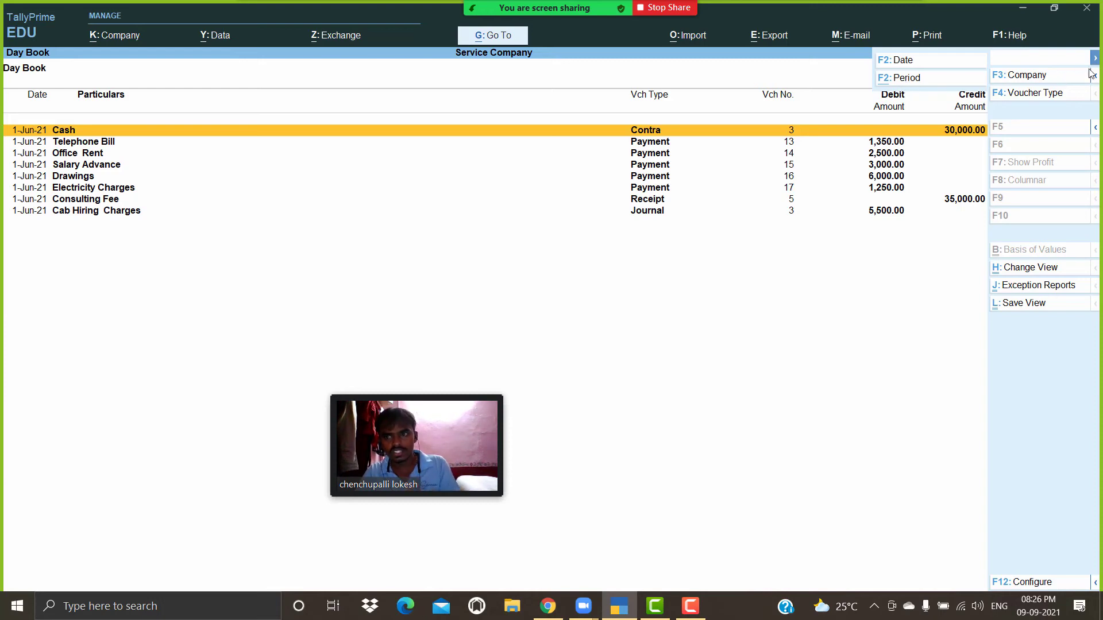
pyautogui.click(908, 79)
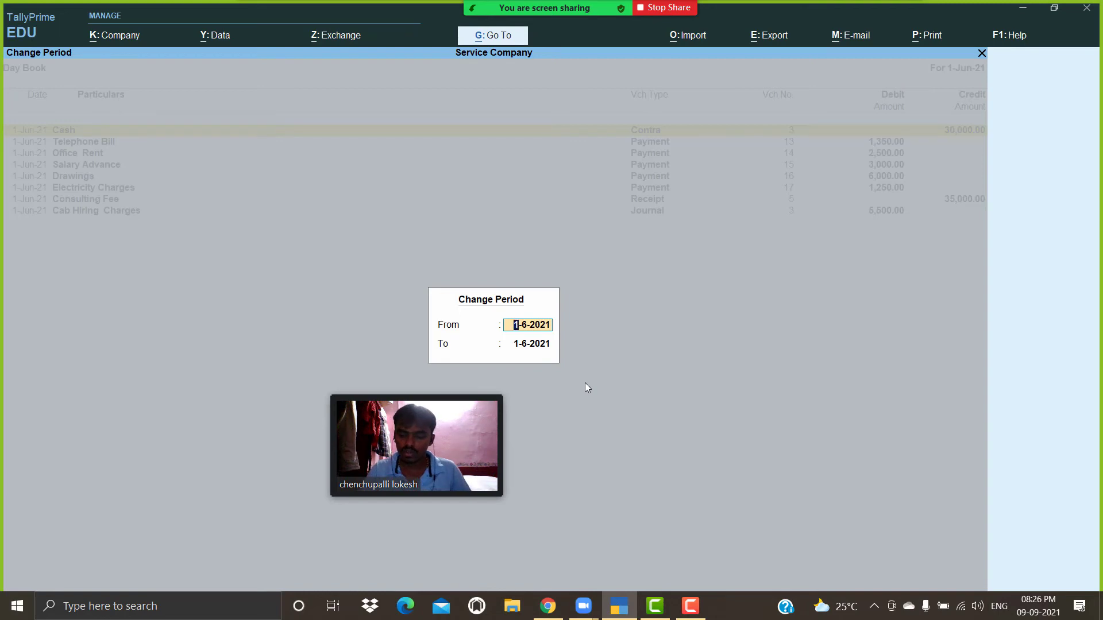
pyautogui.write('1-5')
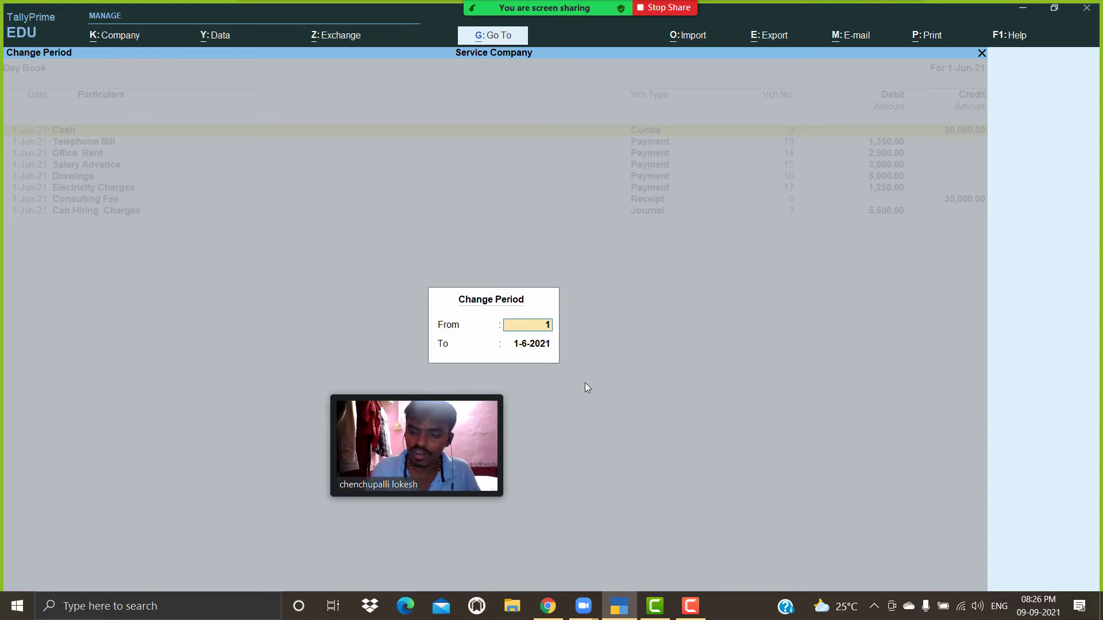
pyautogui.press('Return')
pyautogui.write('1-5')
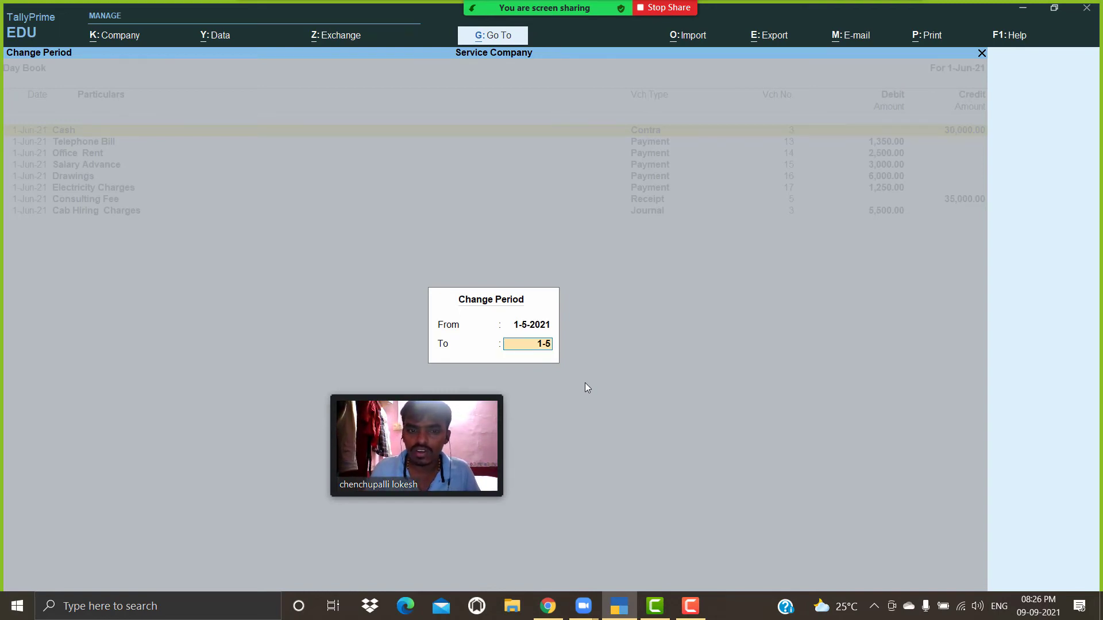
pyautogui.press('Return')
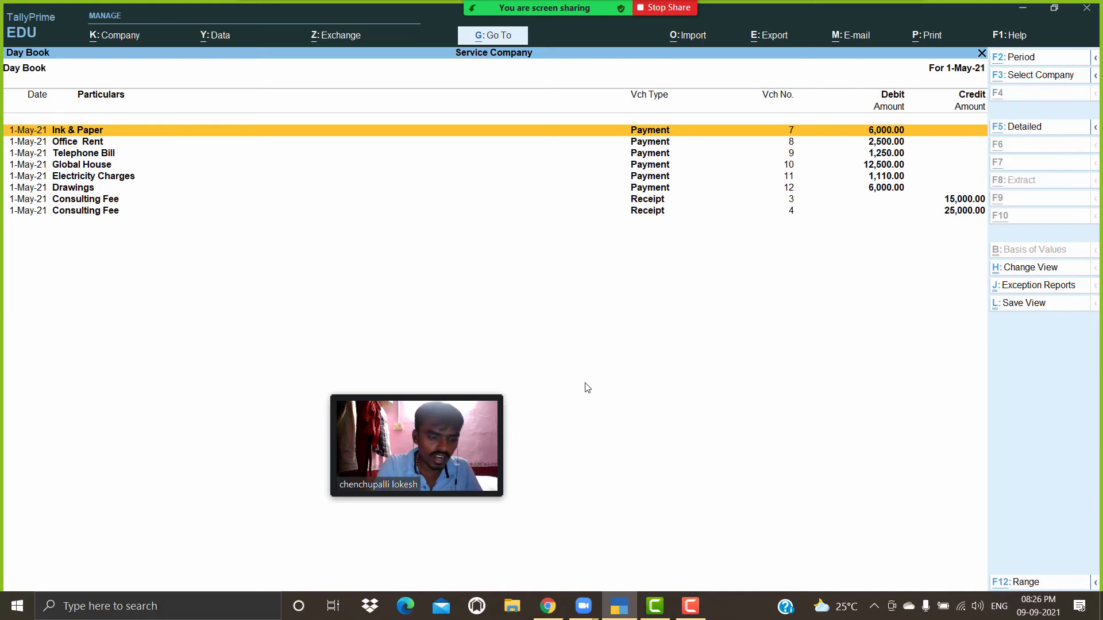
# Step: Set the Day Book period's start date to 1-4-2021, keeping the end date at 1-5-2021
pyautogui.hotkey('alt', 'F2')
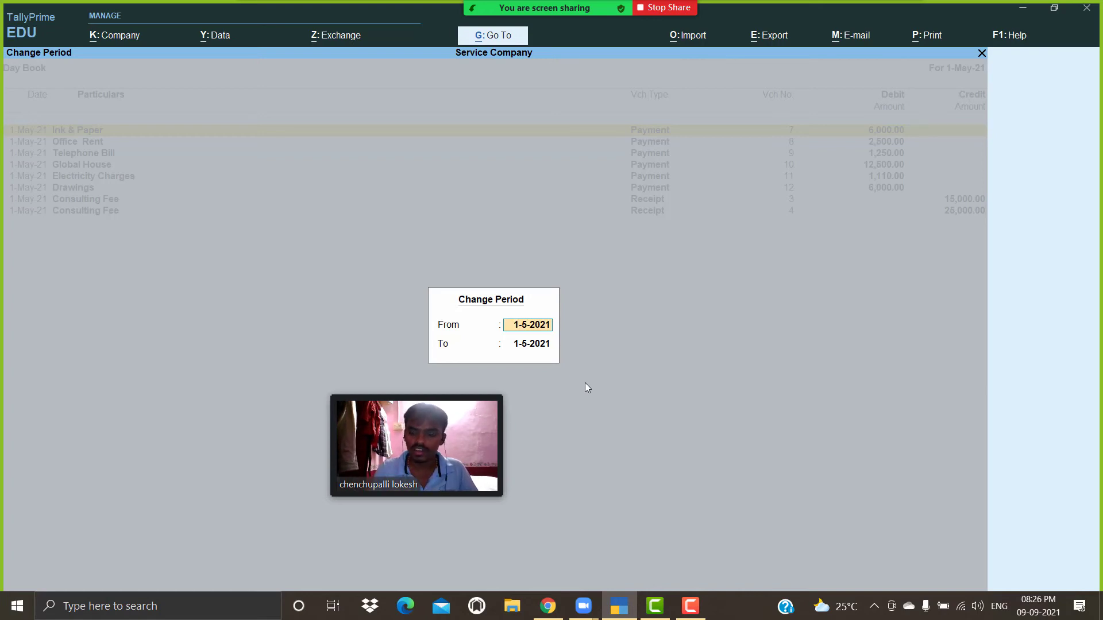
pyautogui.write('1-4')
pyautogui.press('Return')
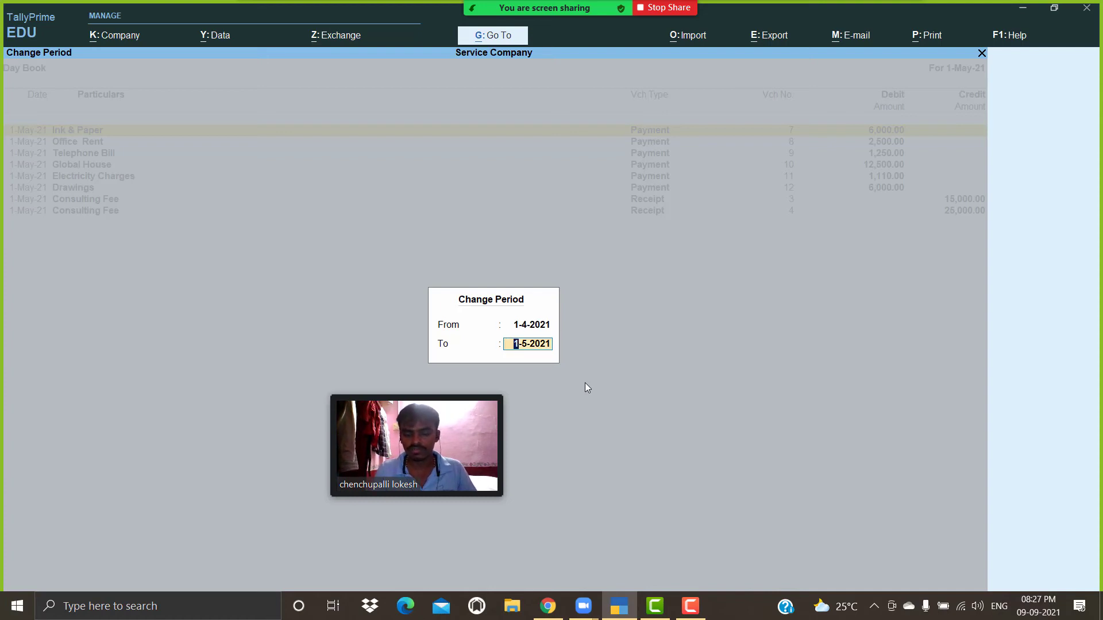
pyautogui.press('Return')
# Step: Go through the April and May voucher entries in the Day Book, down to the May Telephone Bill payment
pyautogui.press('Down')
pyautogui.press('Down')
pyautogui.press('Down')
pyautogui.press('Down')
pyautogui.press('Down')
pyautogui.press('Down')
pyautogui.press('Down')
pyautogui.press('Down')
pyautogui.press('Down')
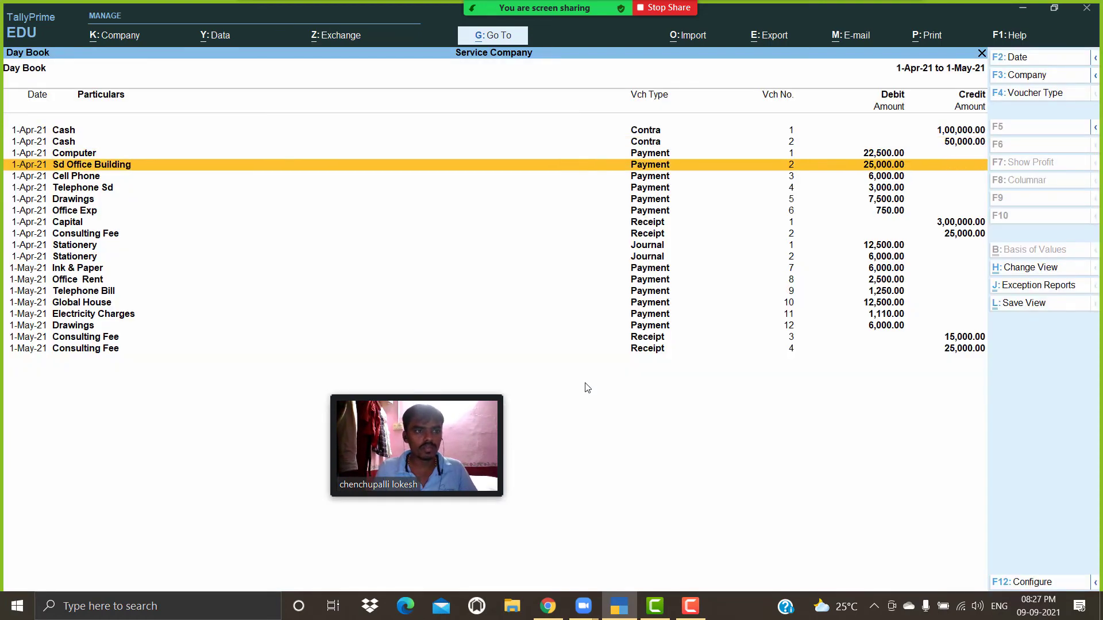
pyautogui.press('Down')
pyautogui.press('Down')
pyautogui.press('Down')
pyautogui.press('Down')
pyautogui.press('Down')
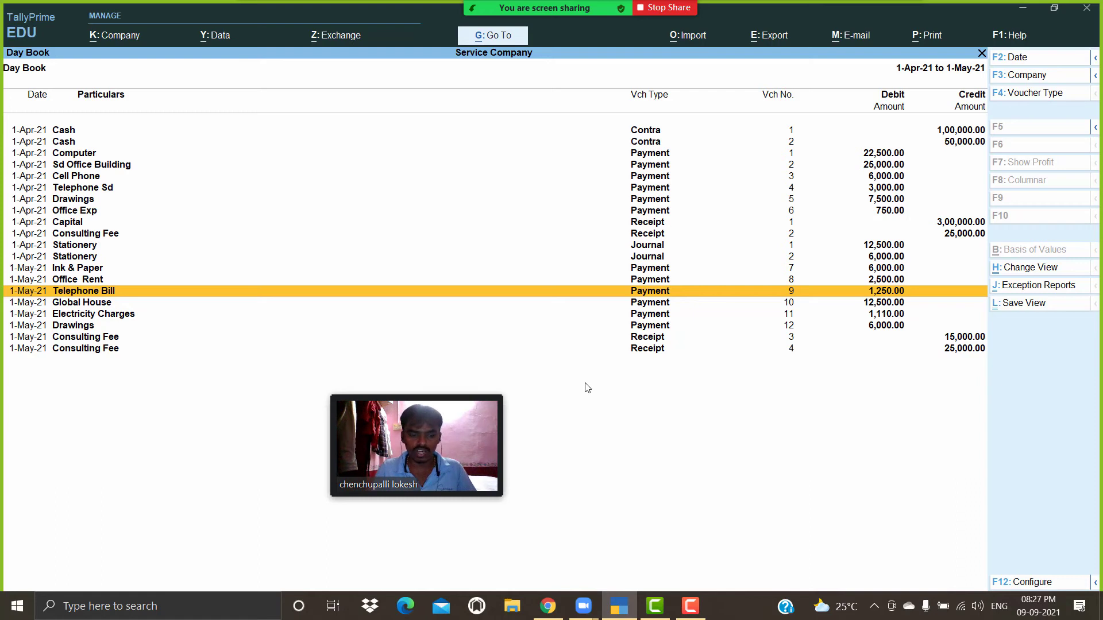
# Step: Clear both the start and end dates of the Day Book period to list the vouchers of all months
pyautogui.hotkey('alt', 'F2')
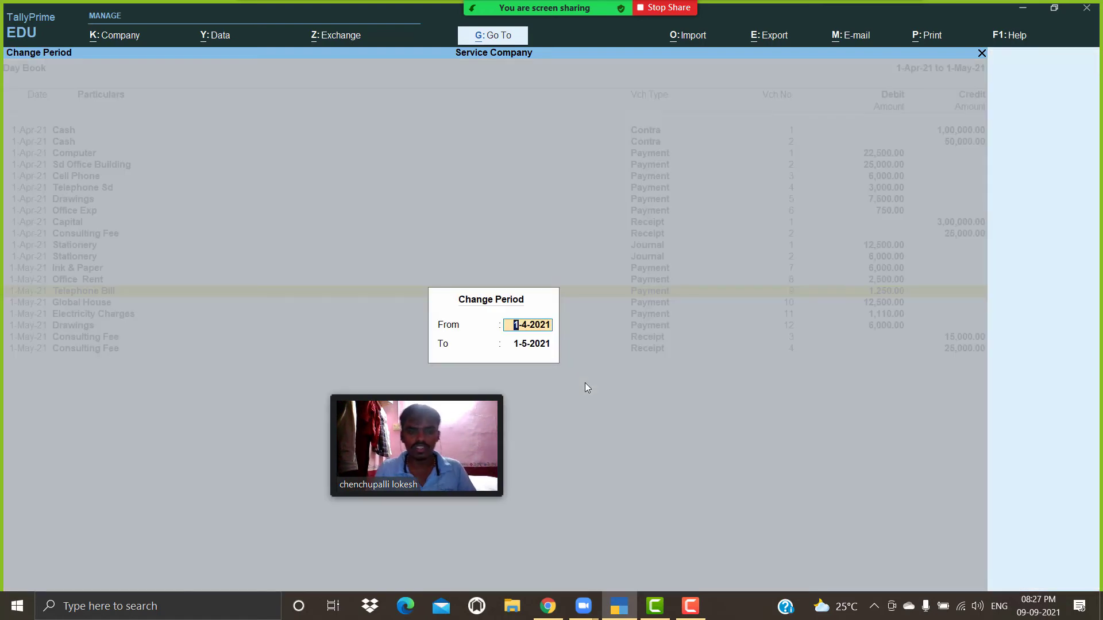
pyautogui.press('BackSpace')
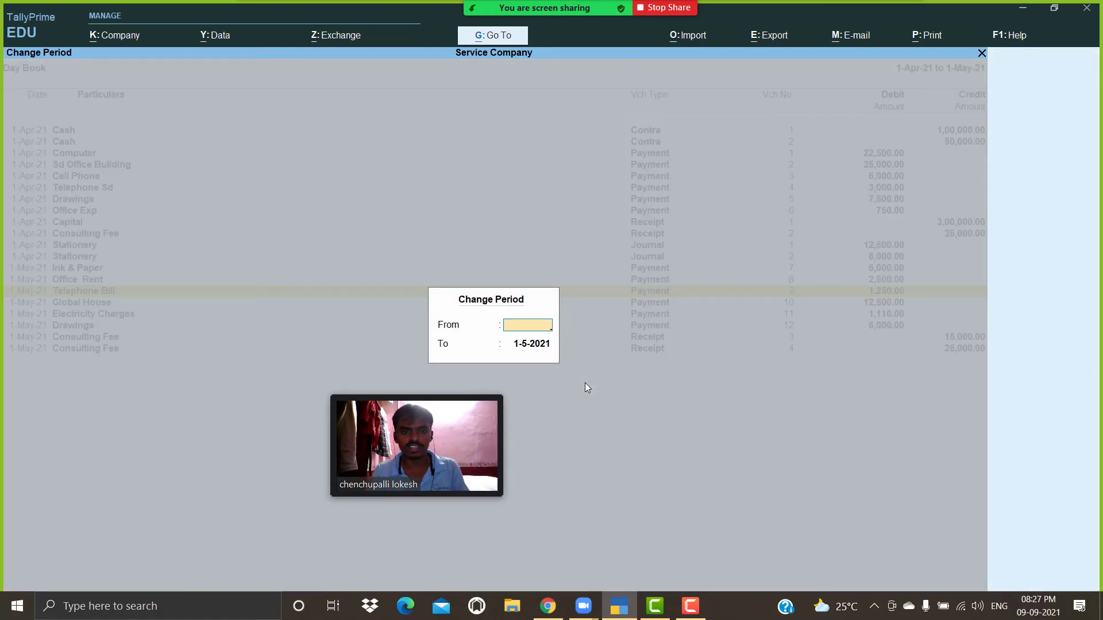
pyautogui.press('Return')
pyautogui.press('BackSpace')
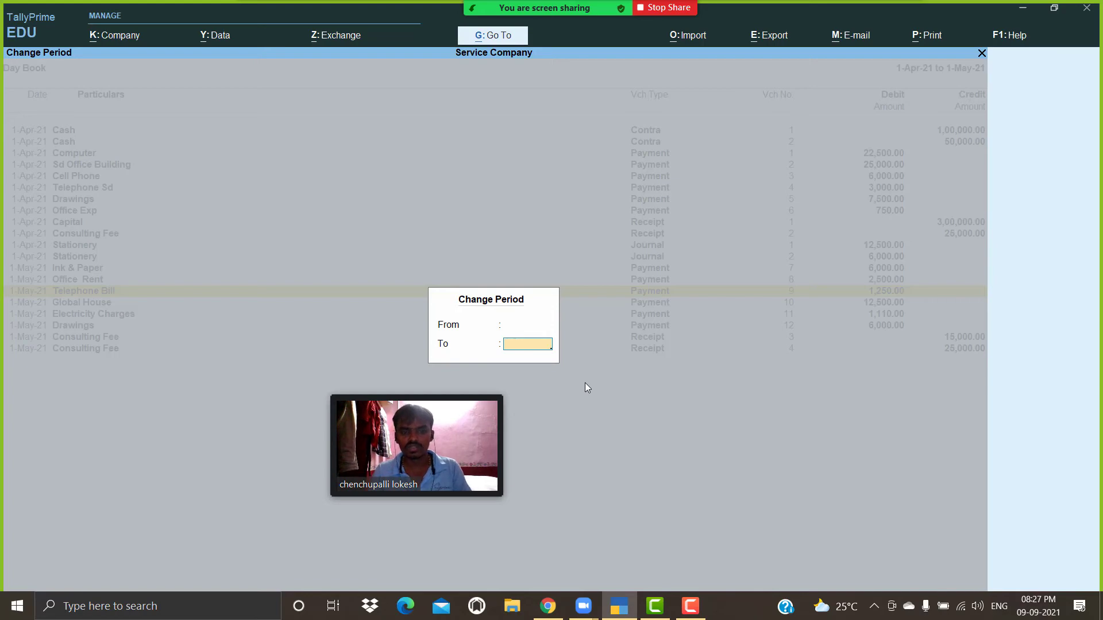
pyautogui.press('Return')
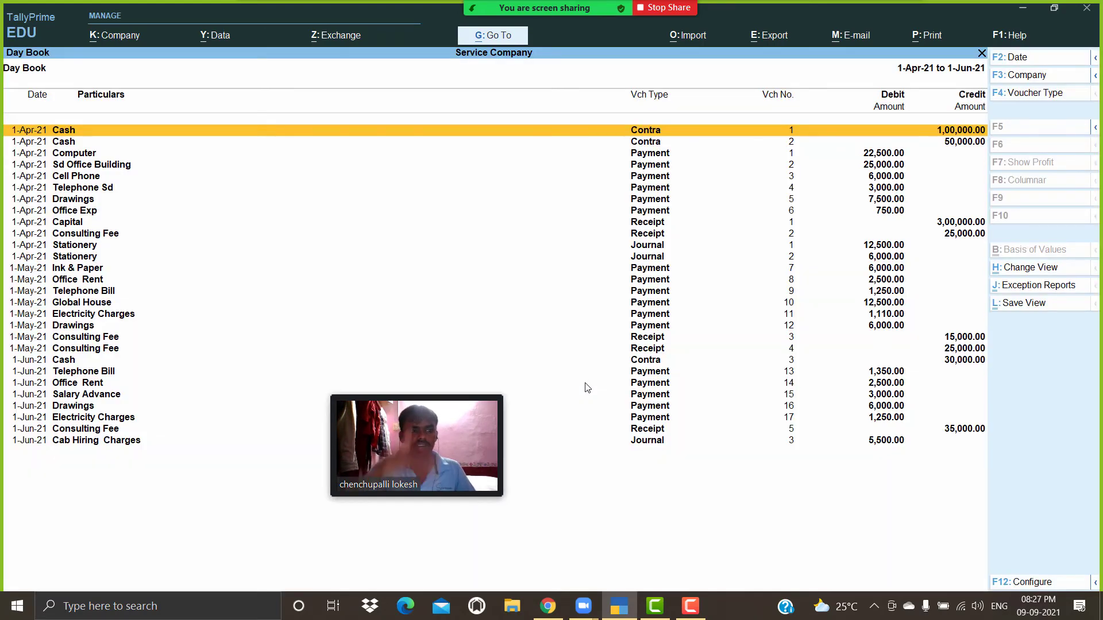
# Step: Leave the Day Book for the Gateway of Tally and dismiss the meeting time-limit notice
pyautogui.press('Down')
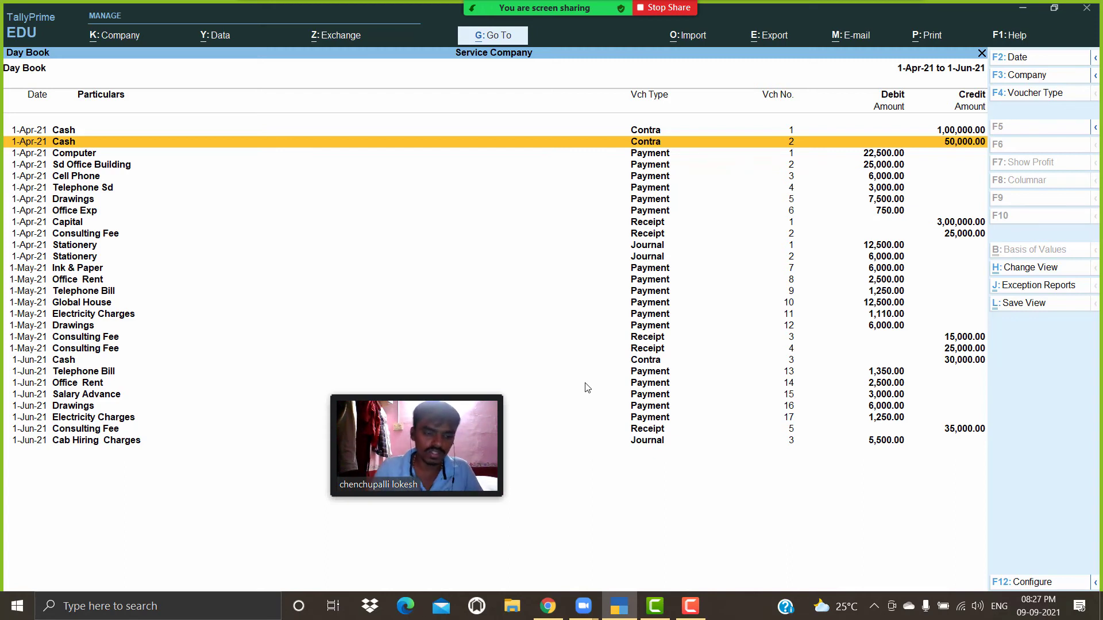
pyautogui.press('Escape')
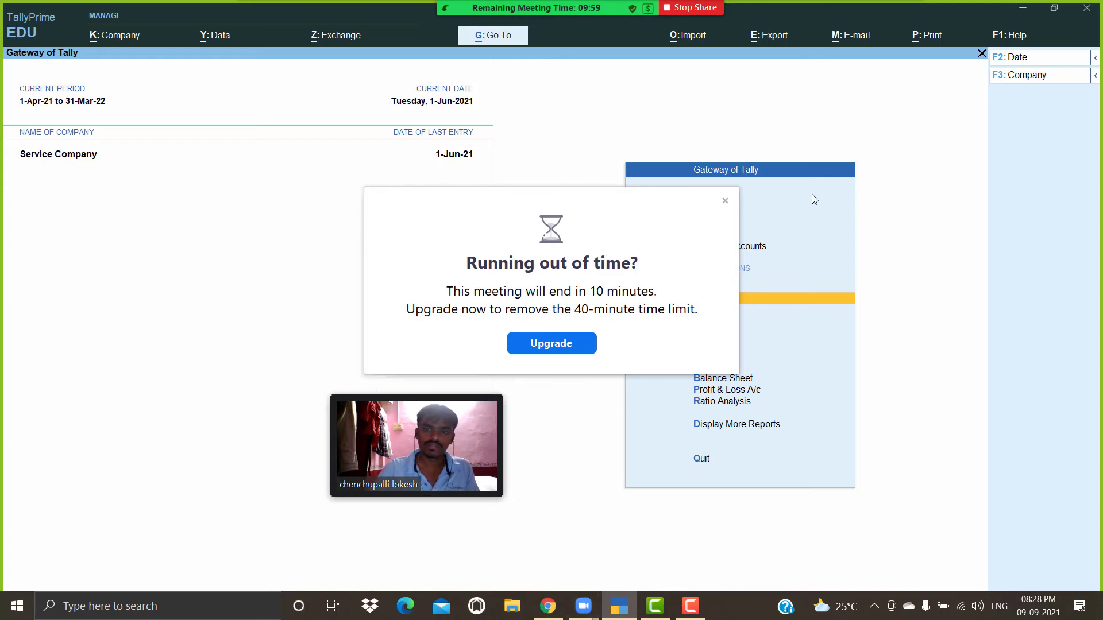
pyautogui.click(726, 200)
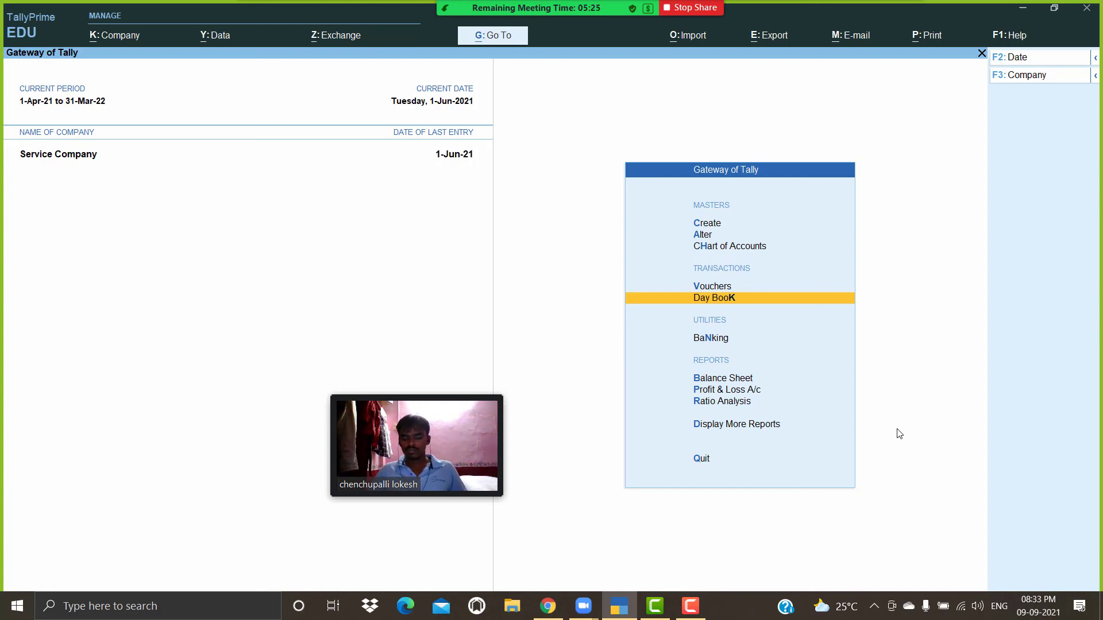
pyautogui.hotkey('alt', 'Tab')
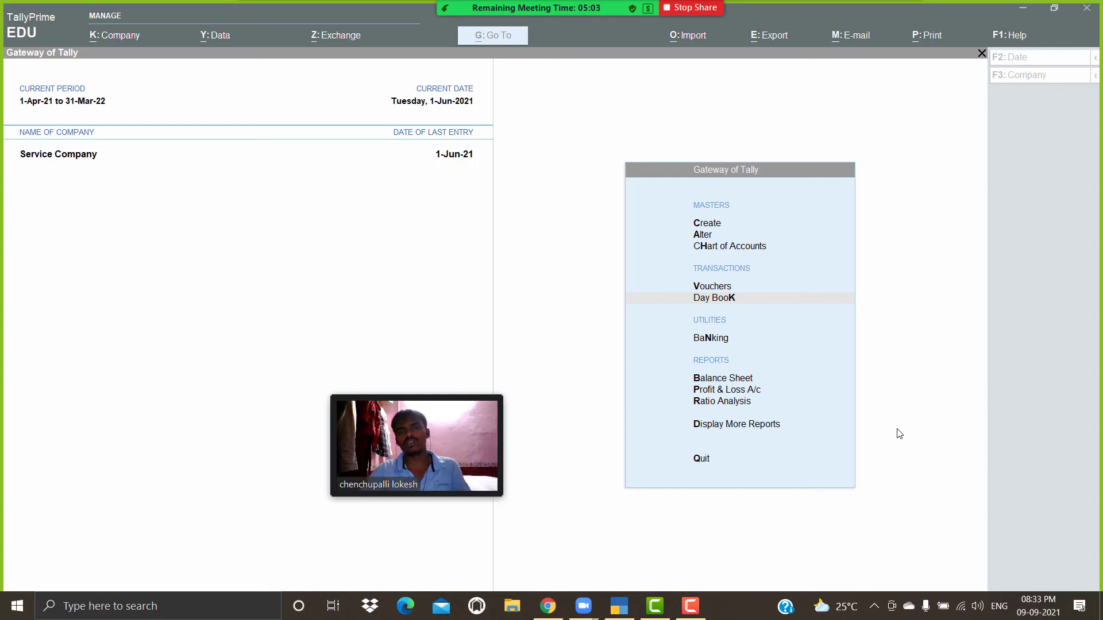
pyautogui.click(596, 221)
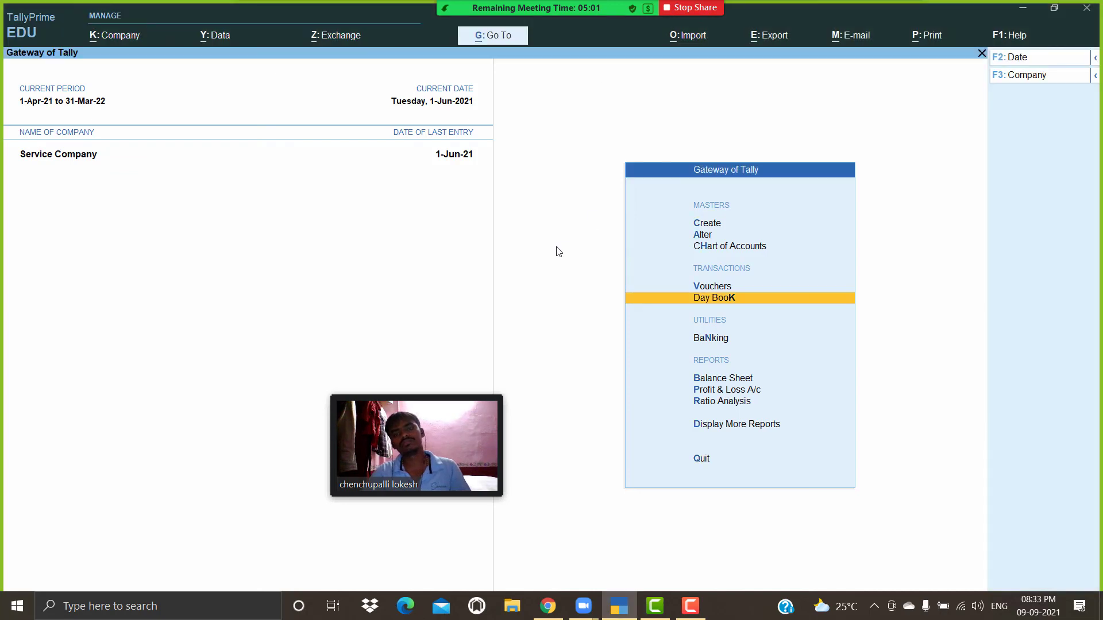